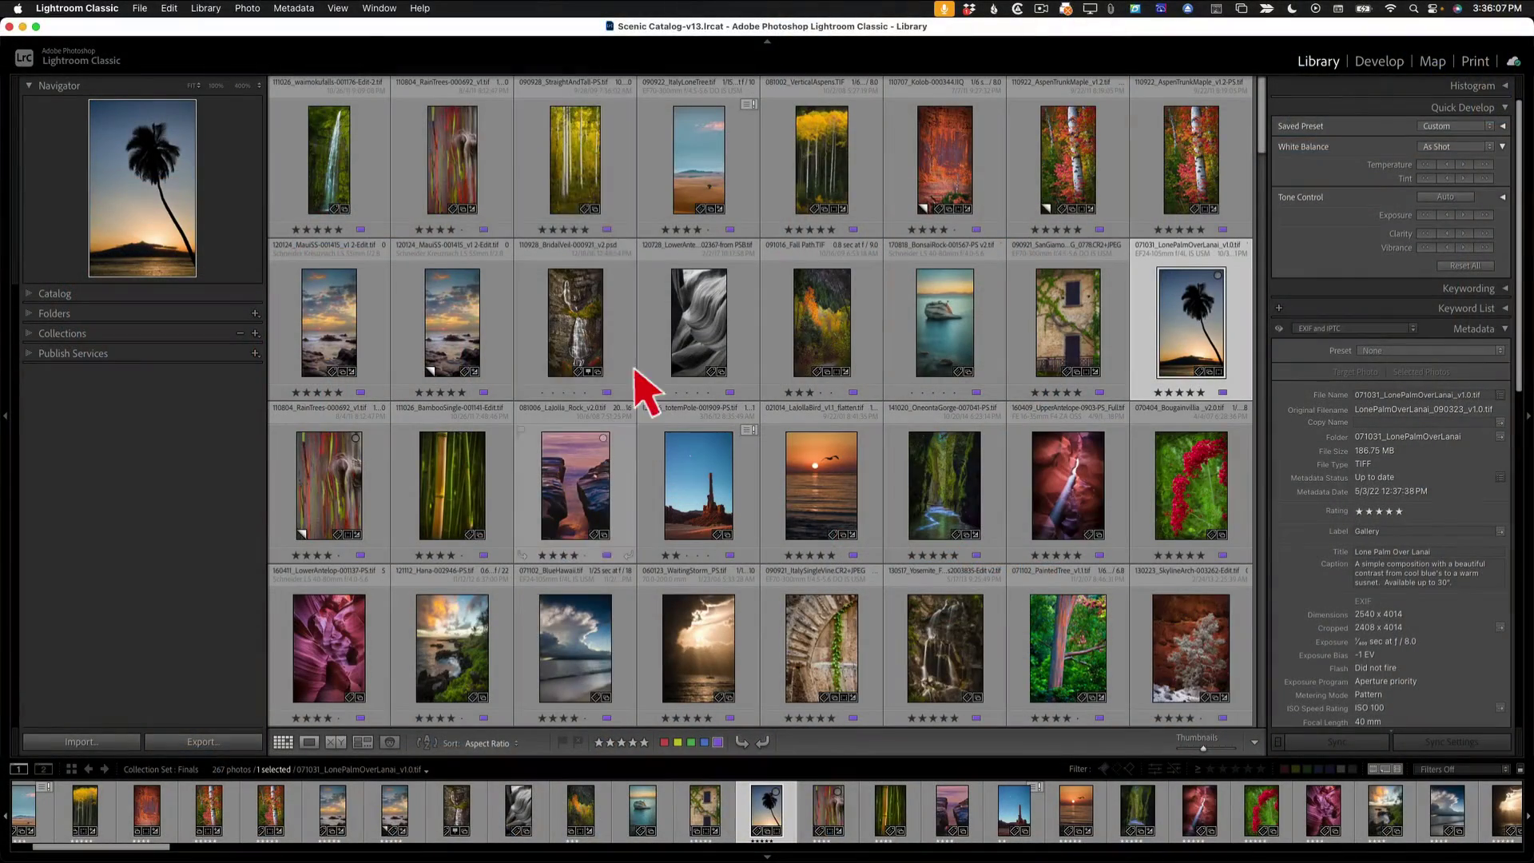
# Step: View the plate in the Print module and check Identity Plate Setup, leaving both unchanged
pyautogui.click(405, 52)
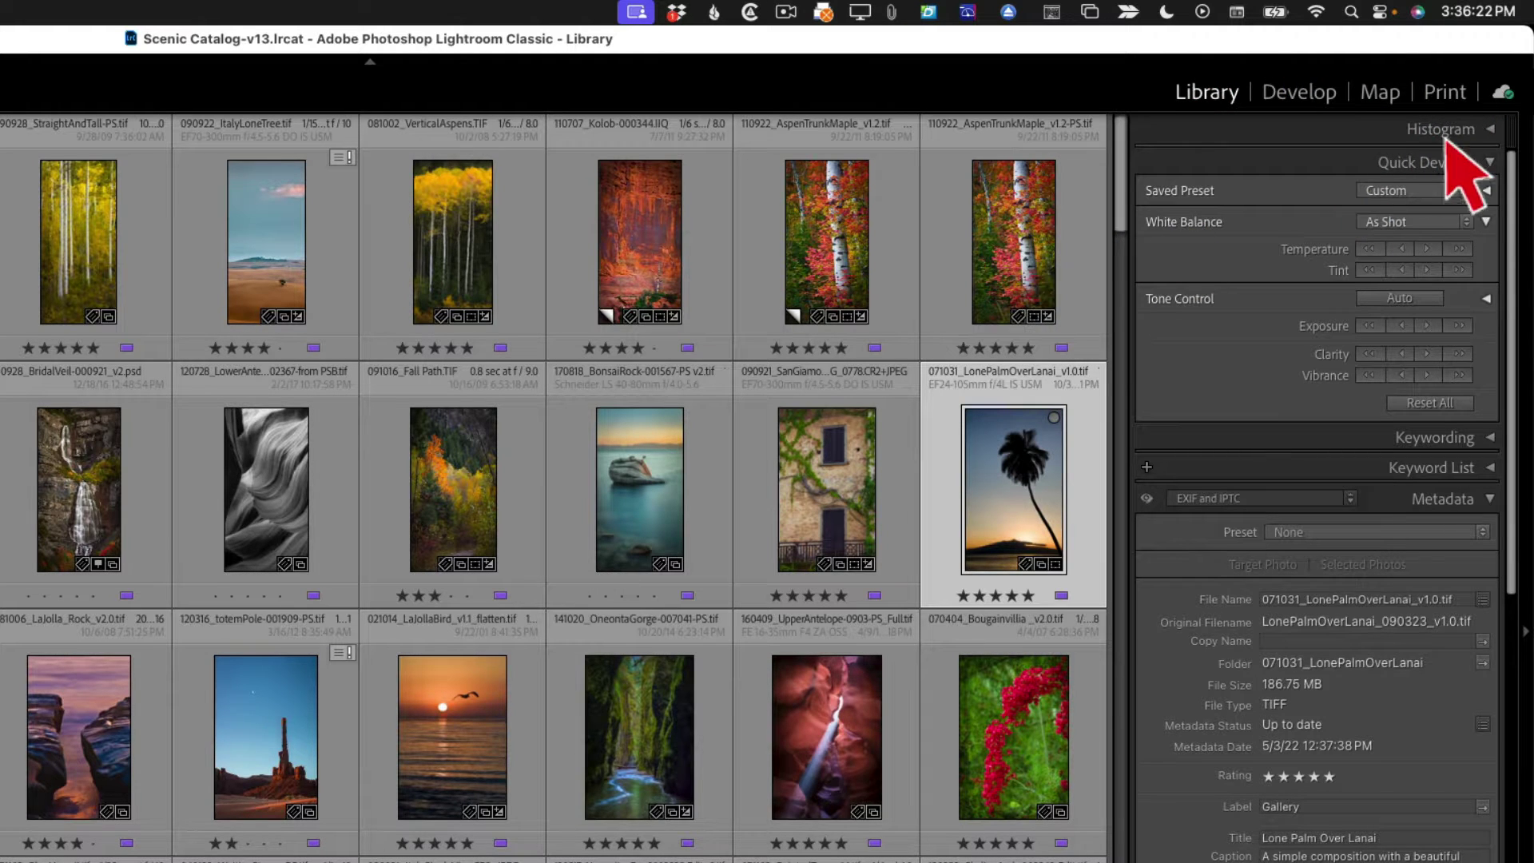
pyautogui.click(1448, 101)
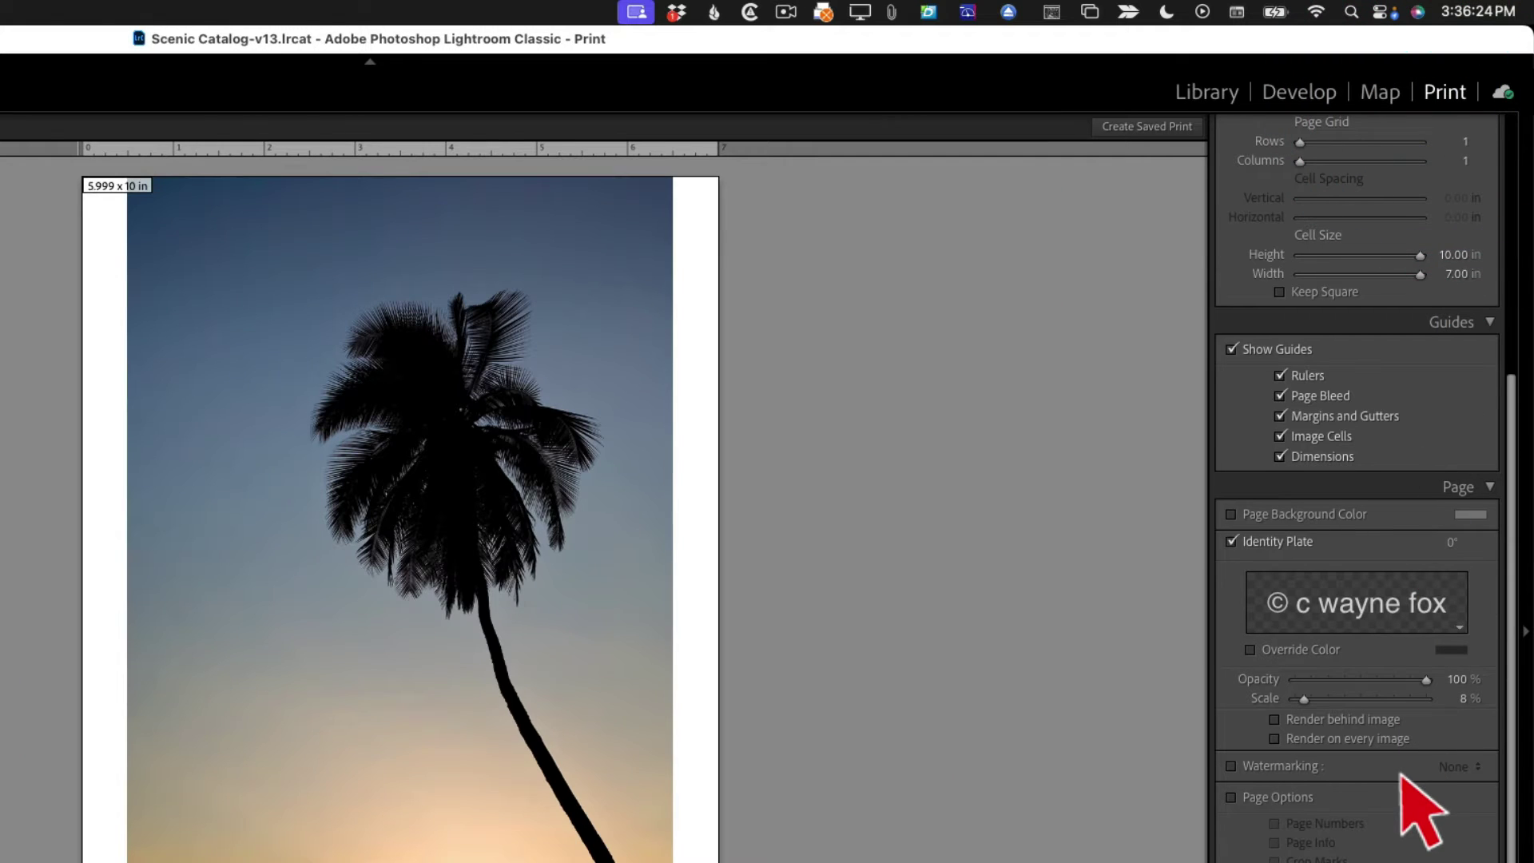
pyautogui.click(1461, 629)
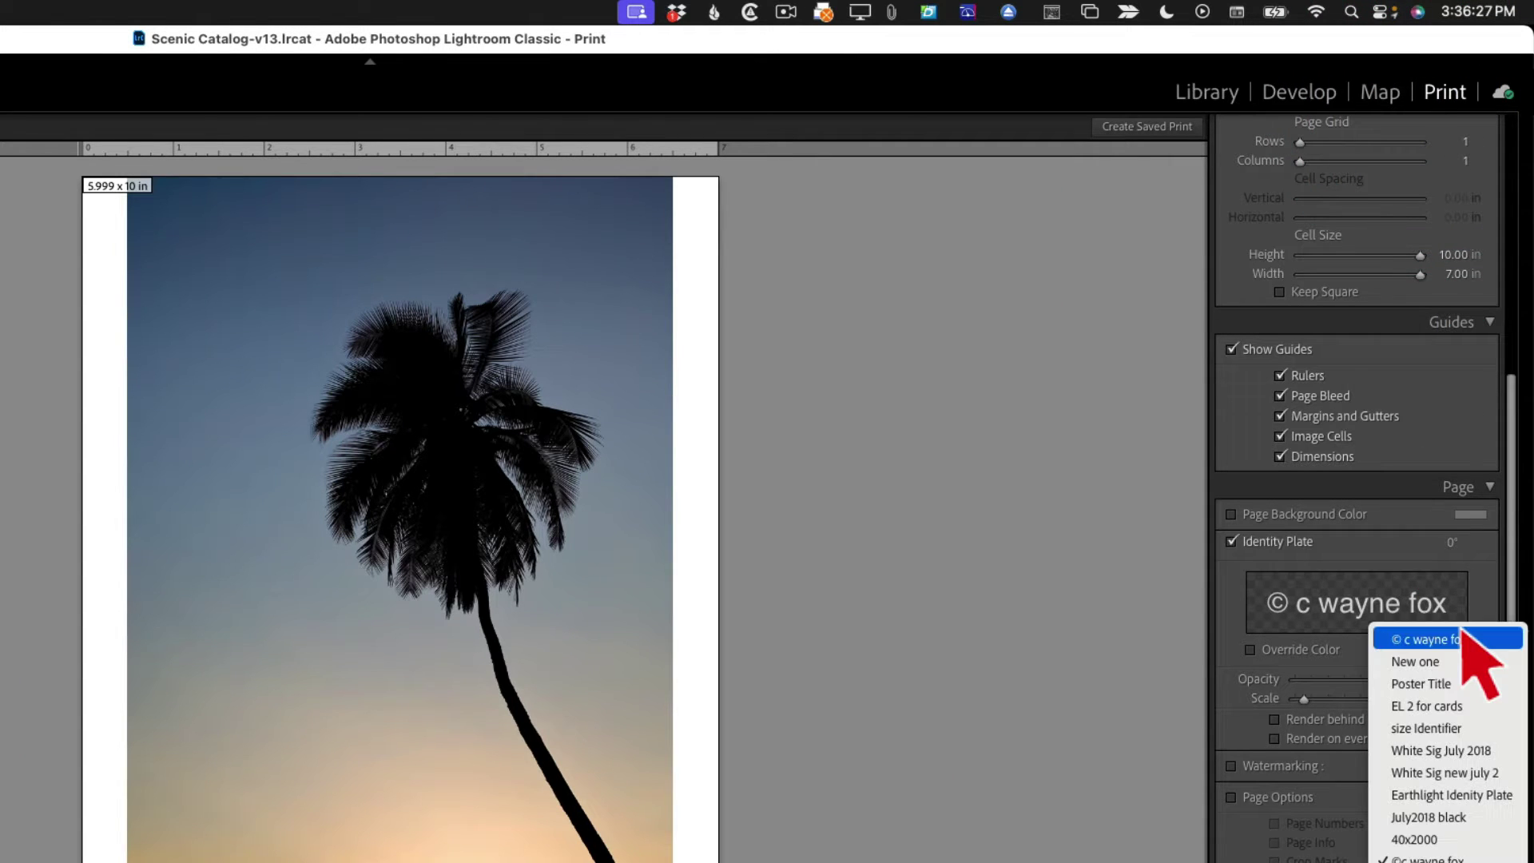
pyautogui.click(1458, 581)
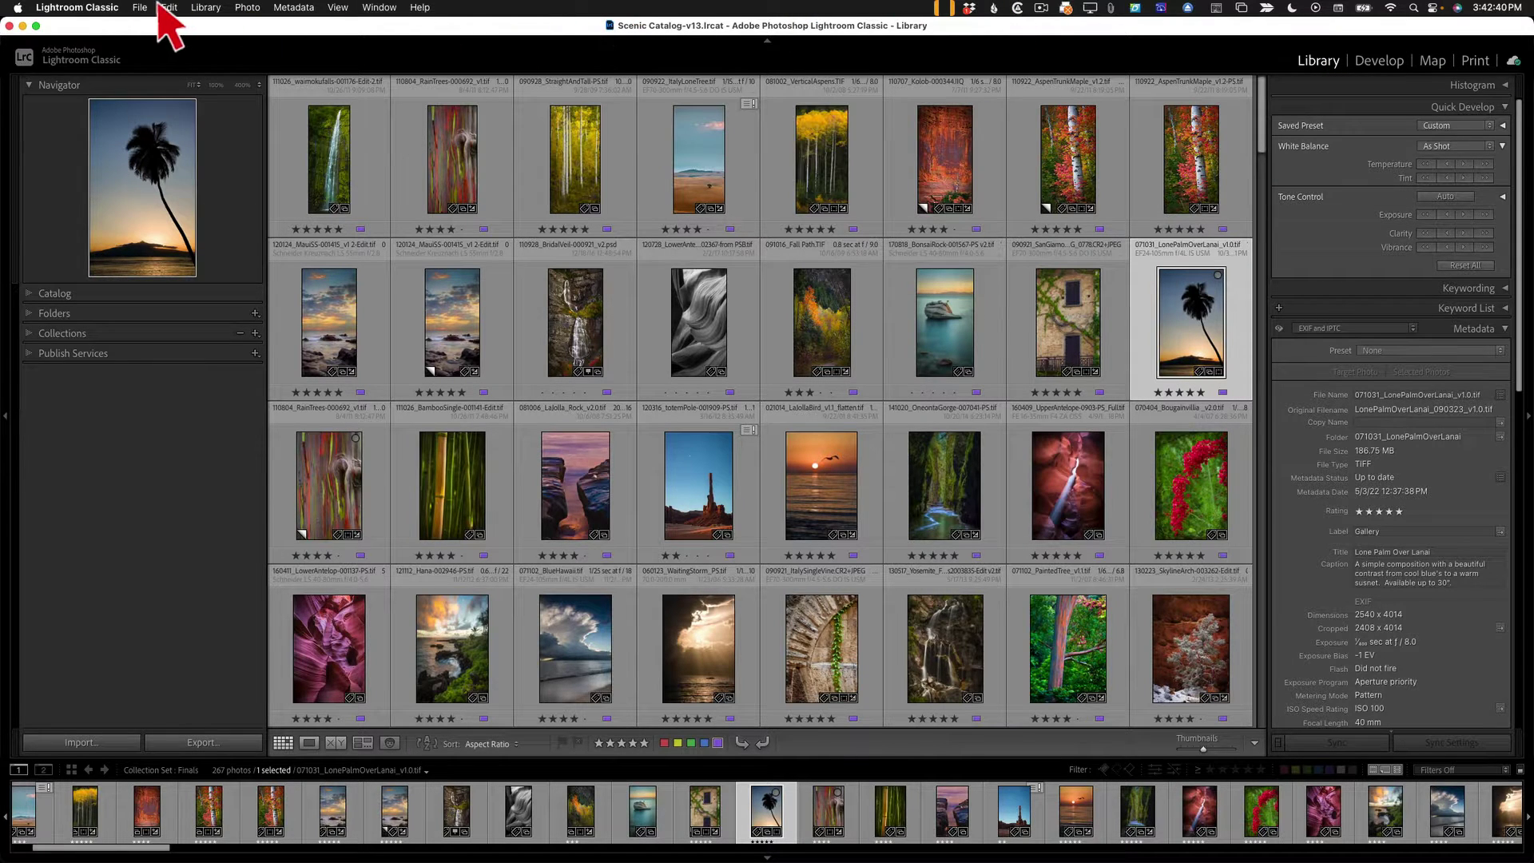
pyautogui.click(92, 9)
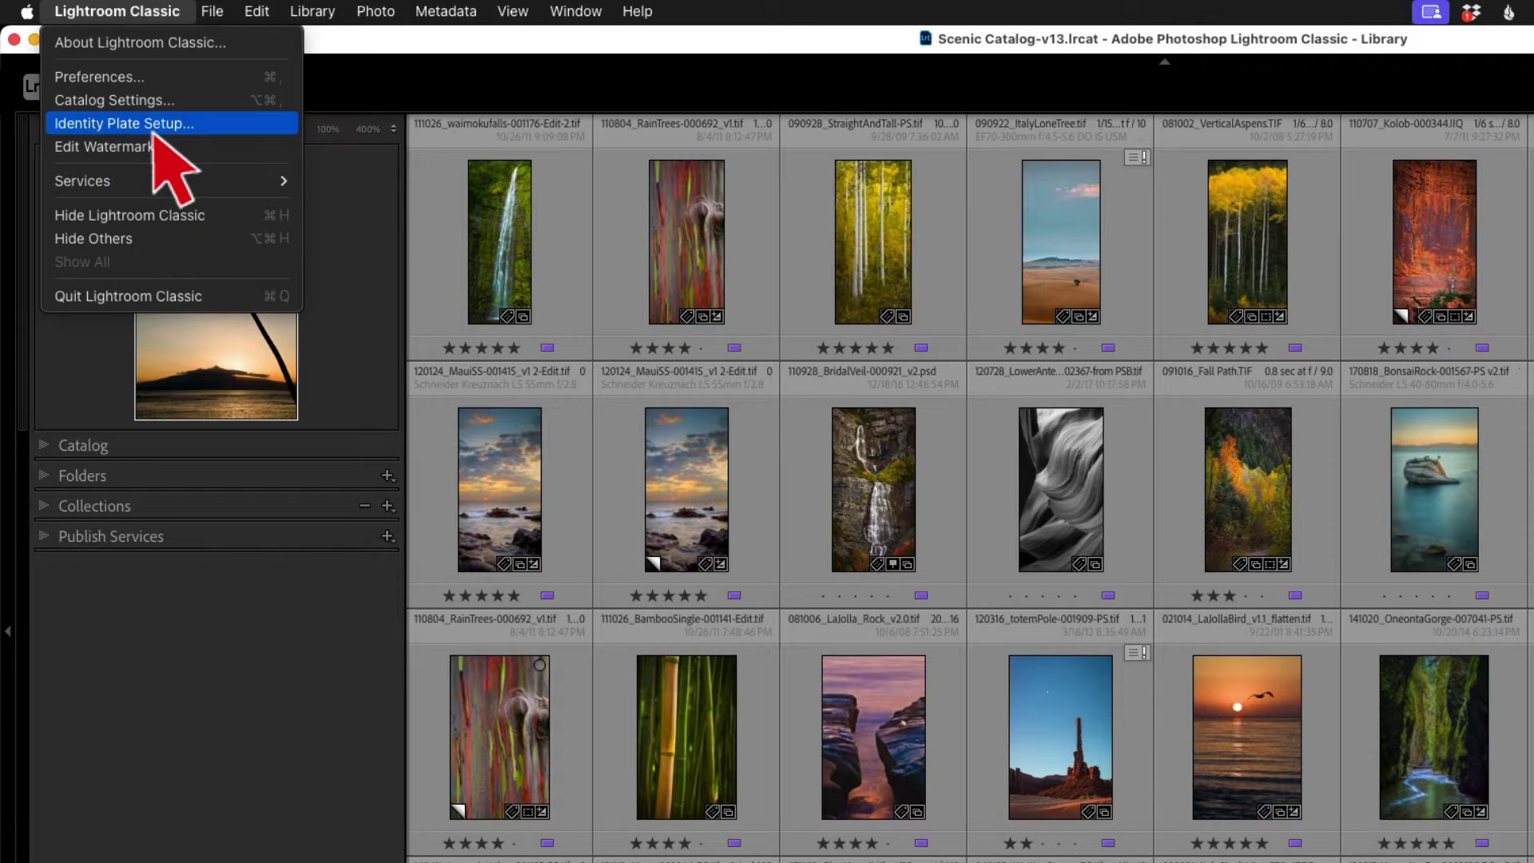
pyautogui.click(154, 126)
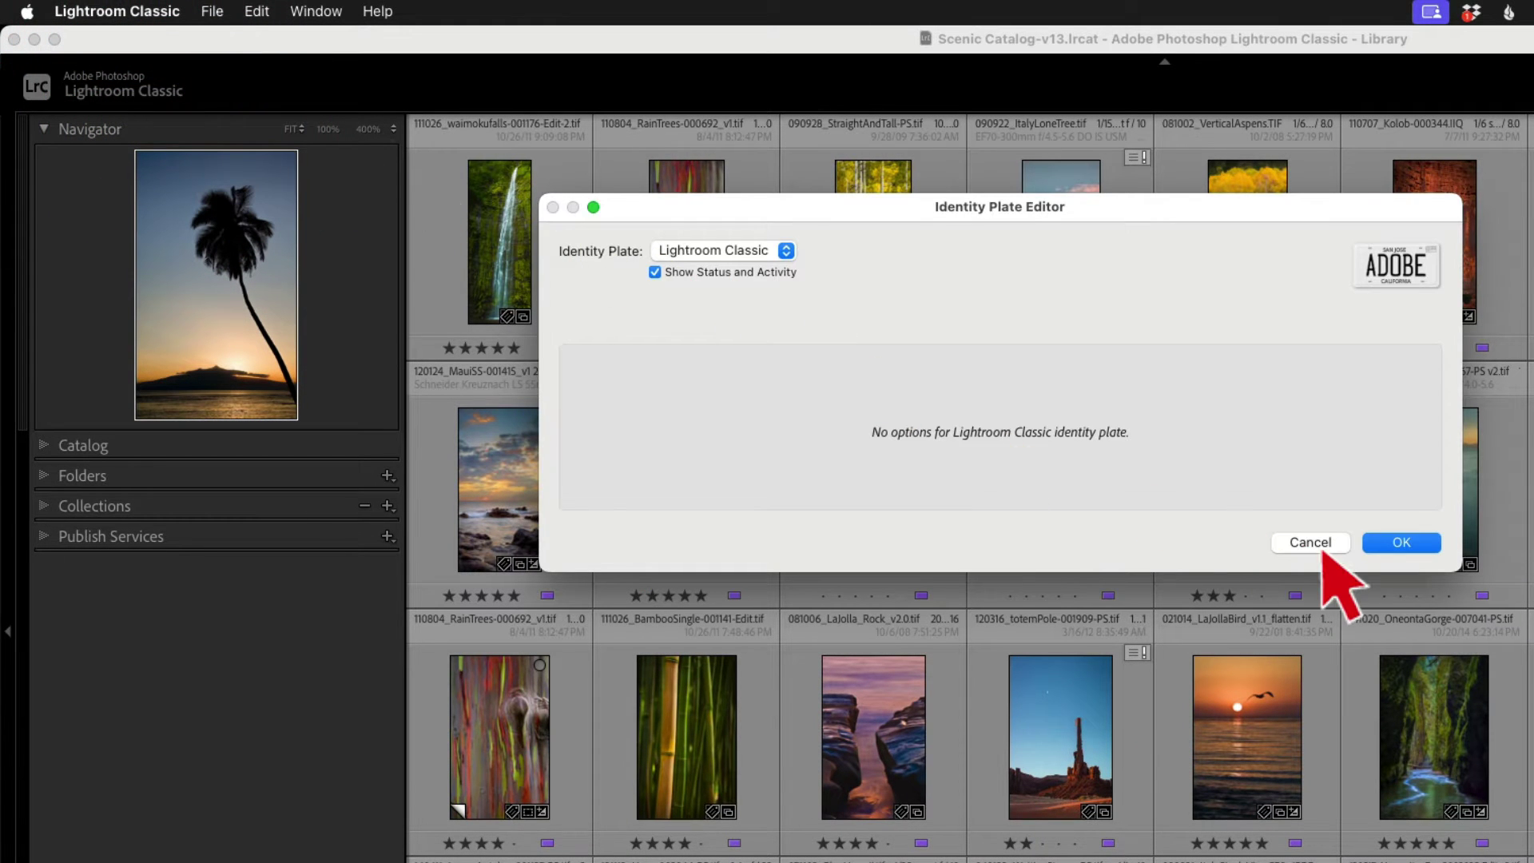
pyautogui.click(1310, 542)
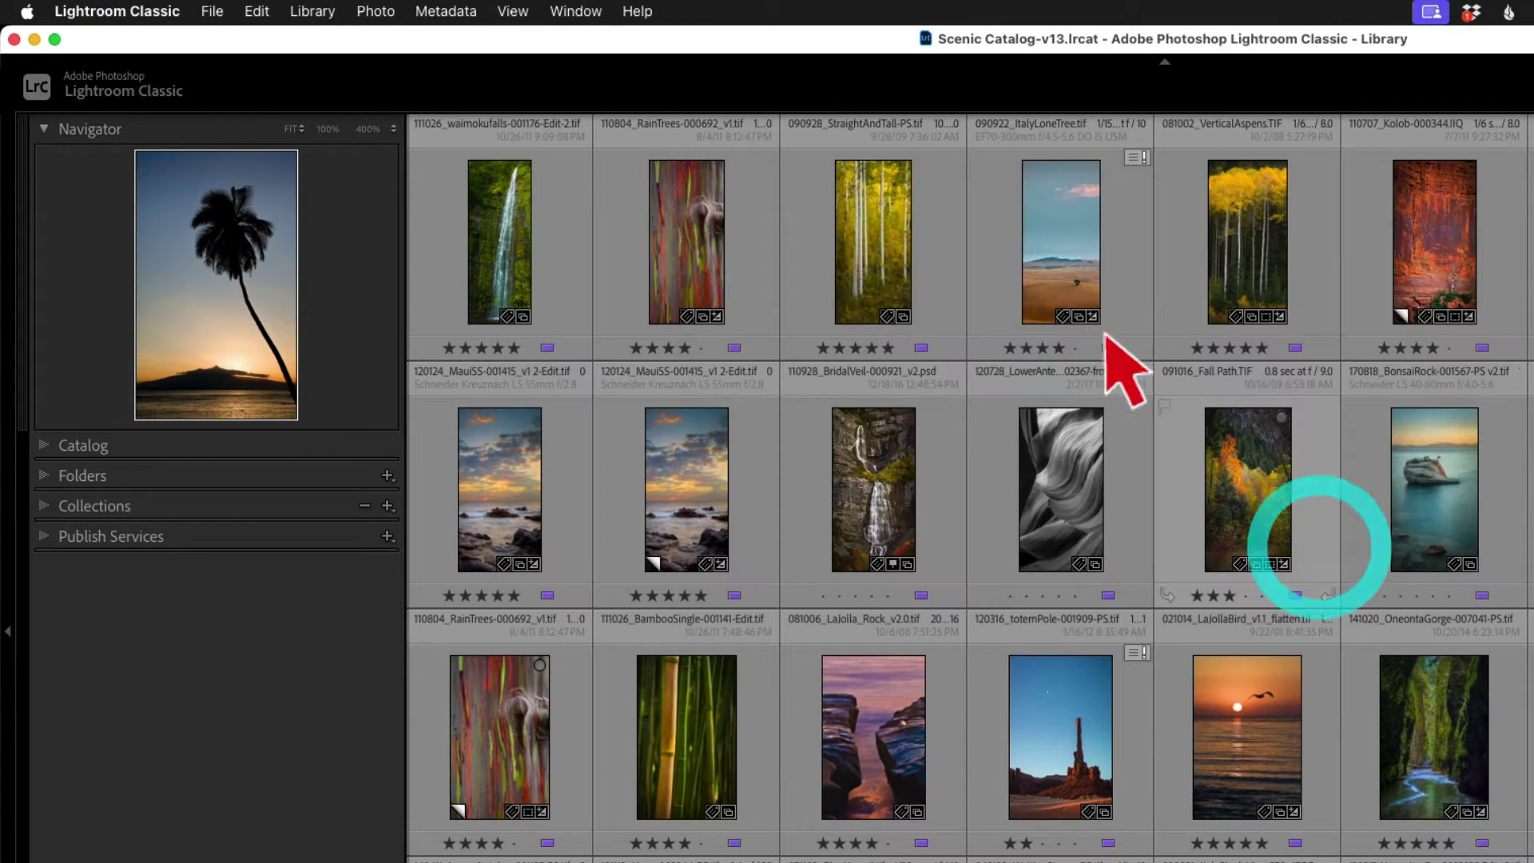
# Step: Open the Identity Plate Editor from the plate's context menu and set the plate to Adobe ID
pyautogui.rightClick(457, 80)
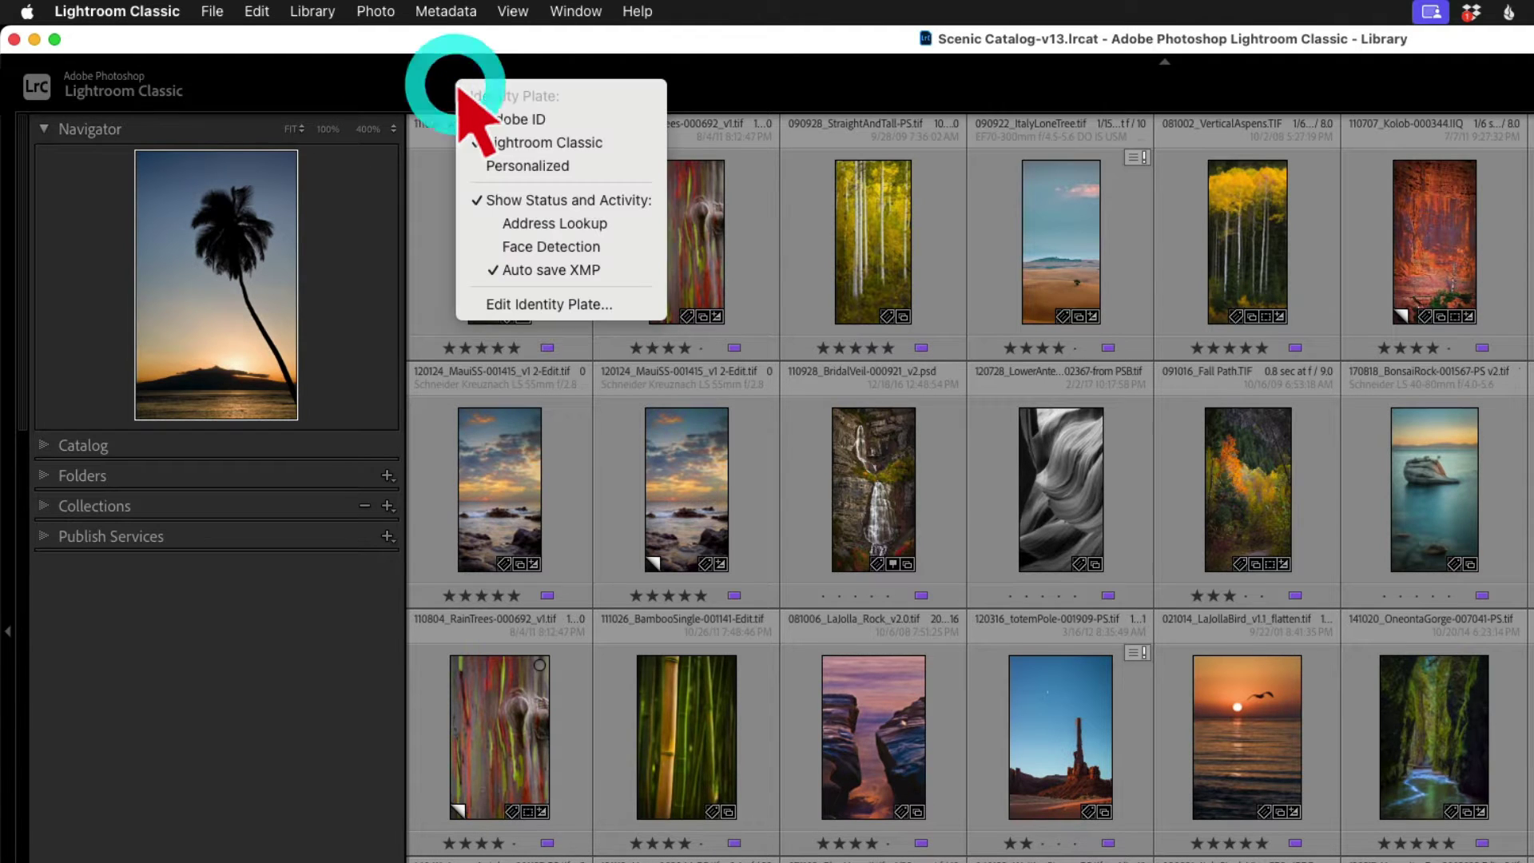
pyautogui.click(520, 306)
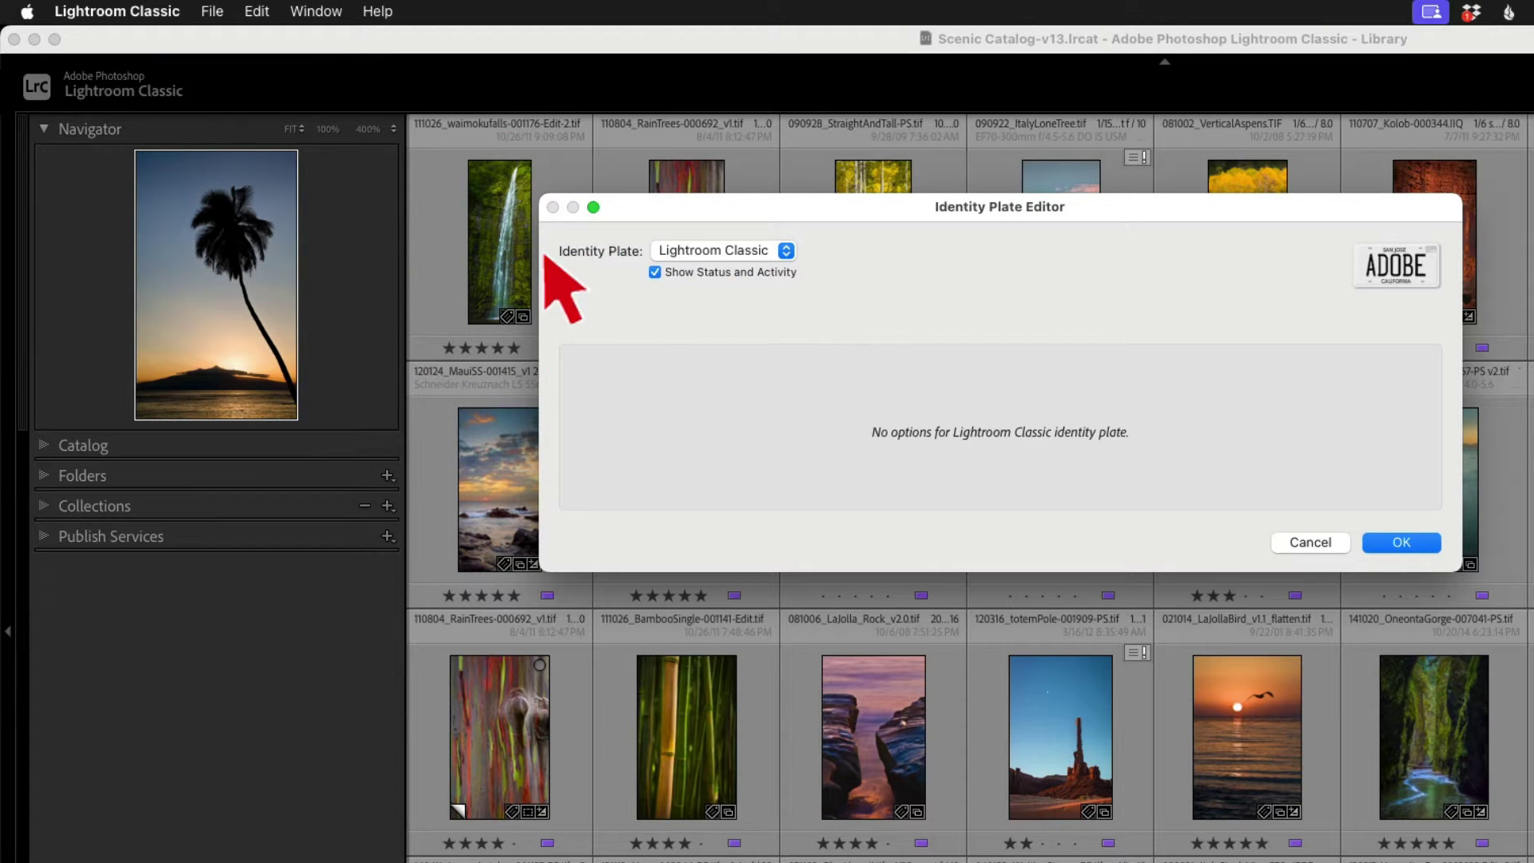
pyautogui.click(731, 253)
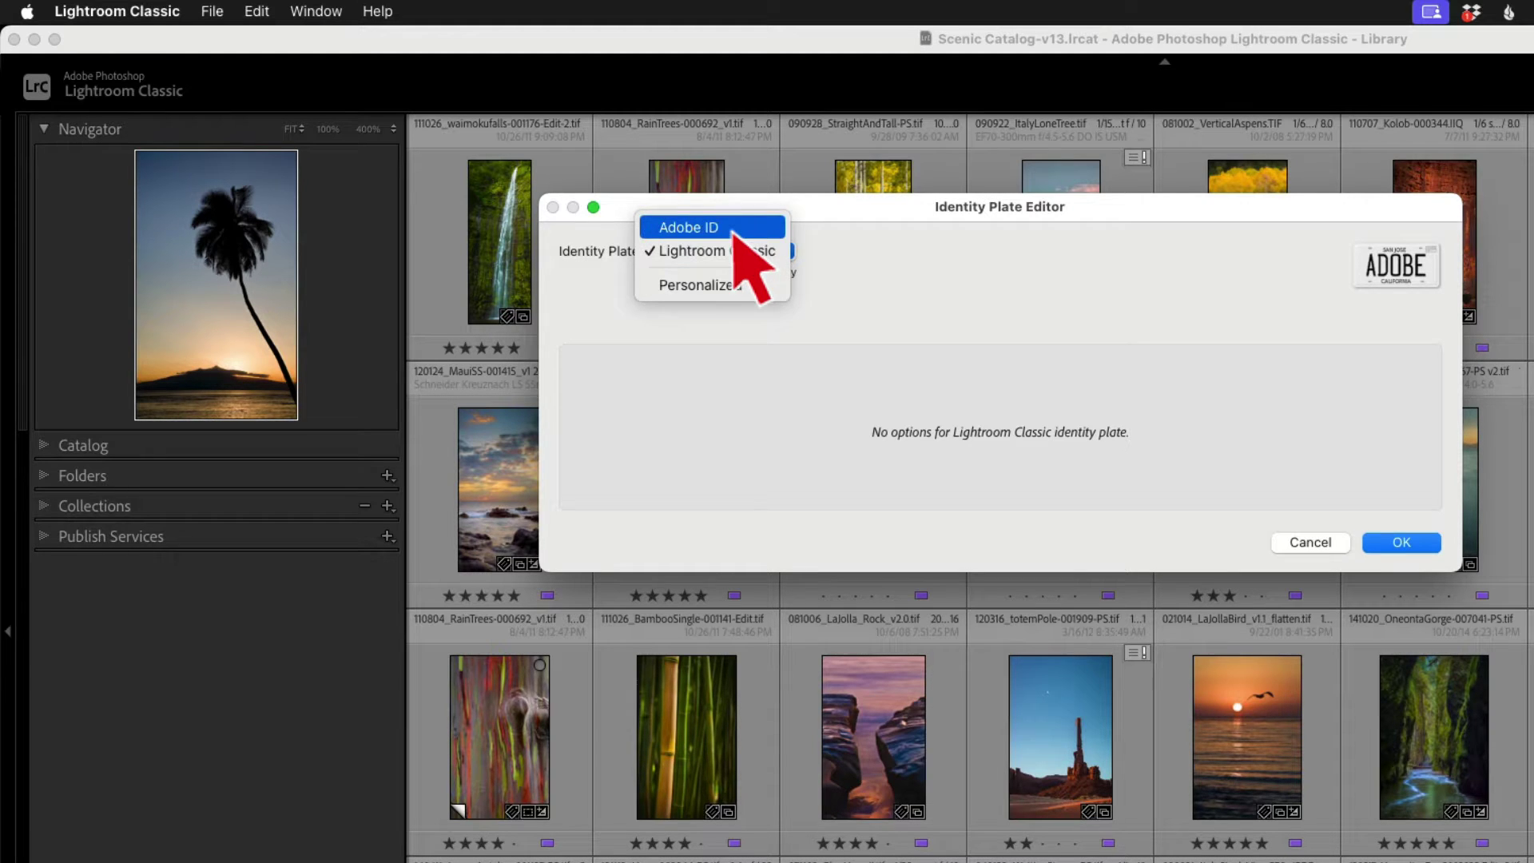
pyautogui.click(731, 230)
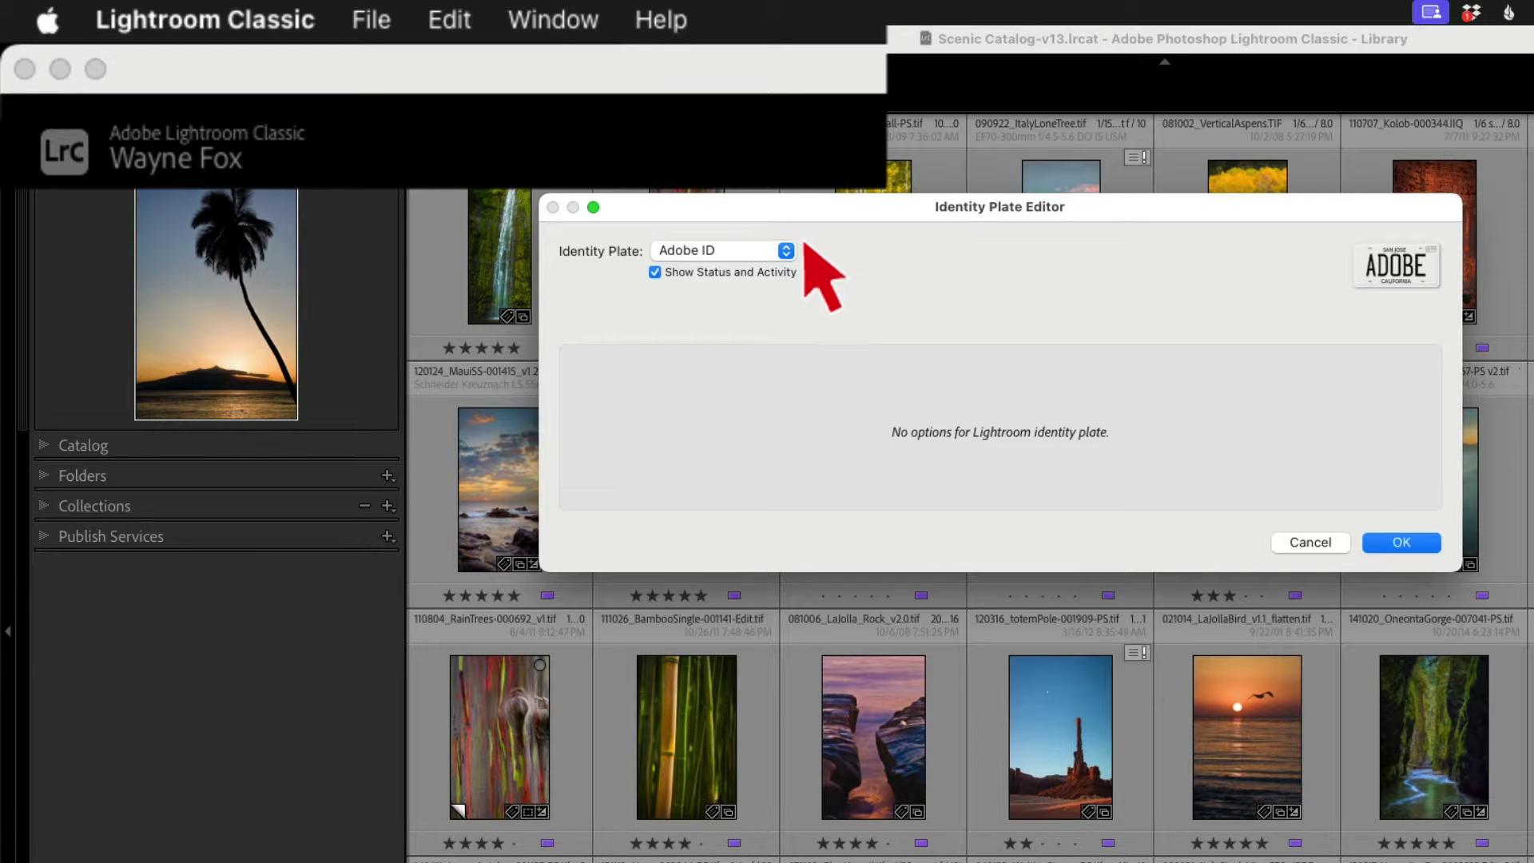
pyautogui.click(755, 254)
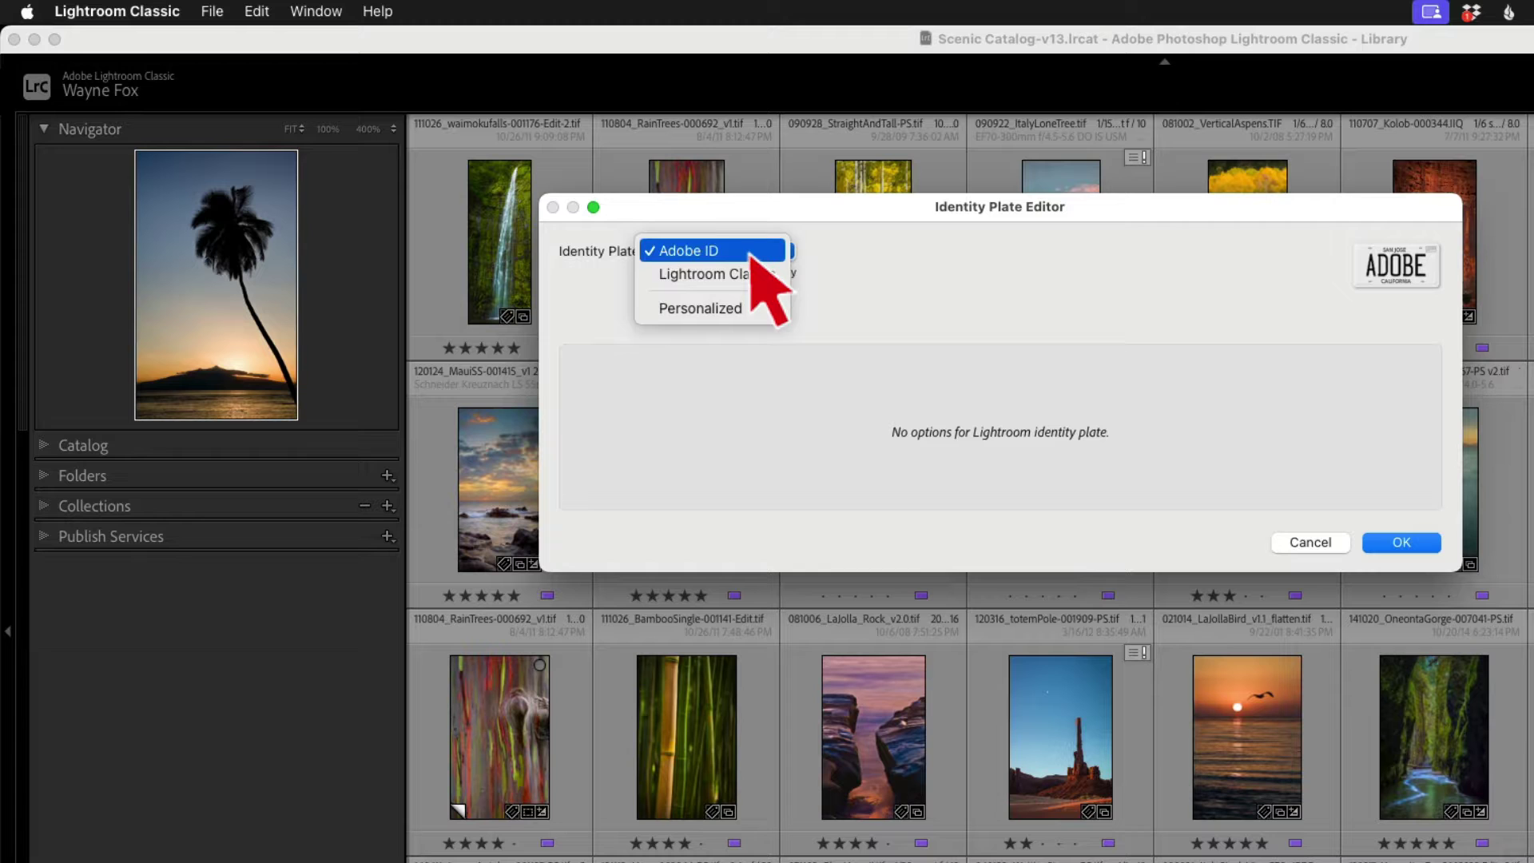
# Step: Switch the plate to Personalized and retype the photographer's name without the © symbol
pyautogui.click(733, 308)
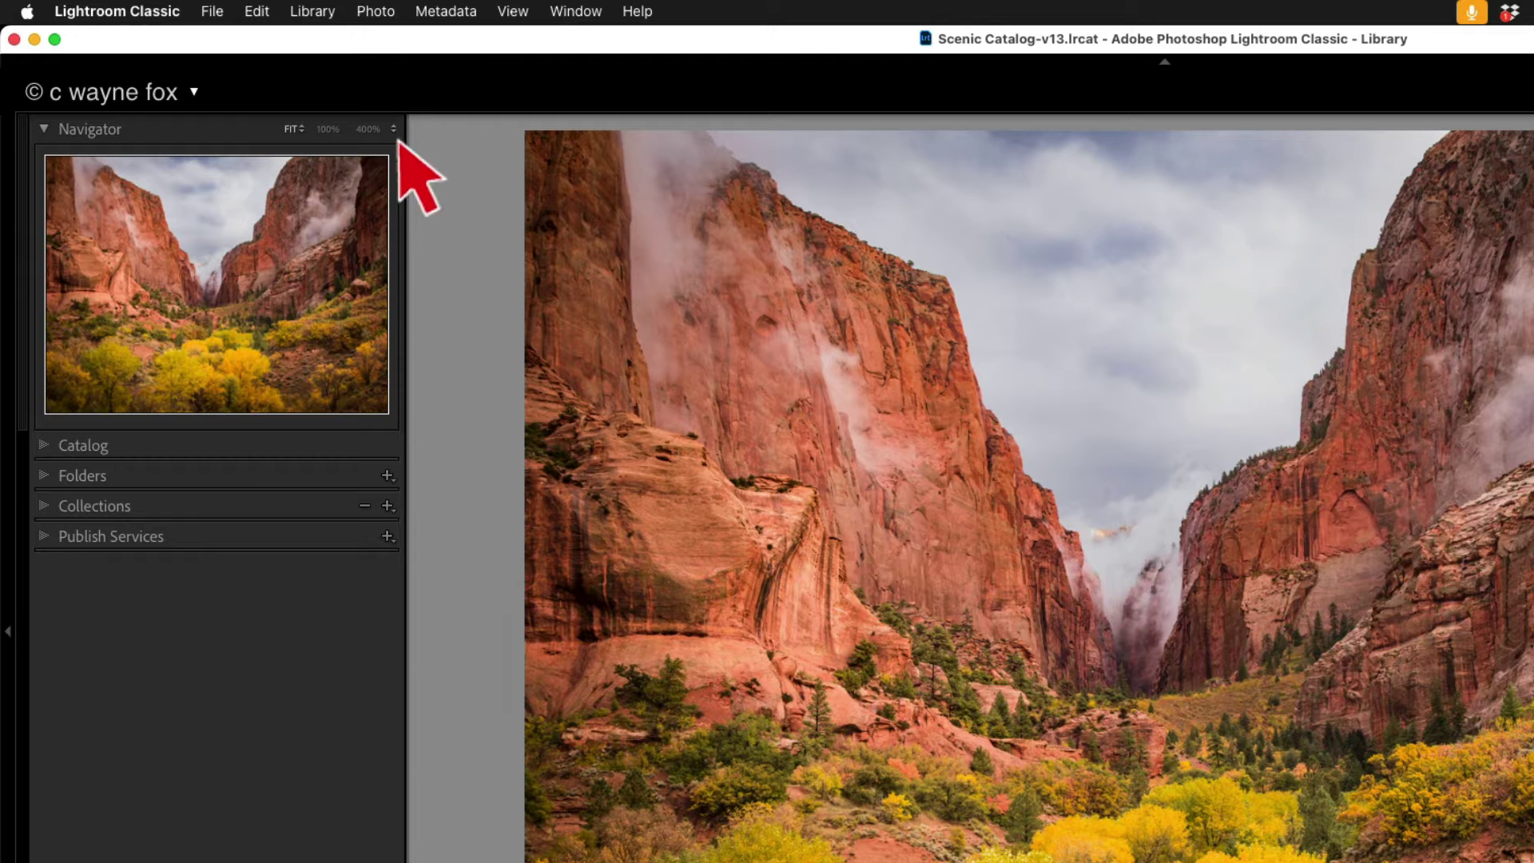
pyautogui.rightClick(370, 94)
pyautogui.click(417, 301)
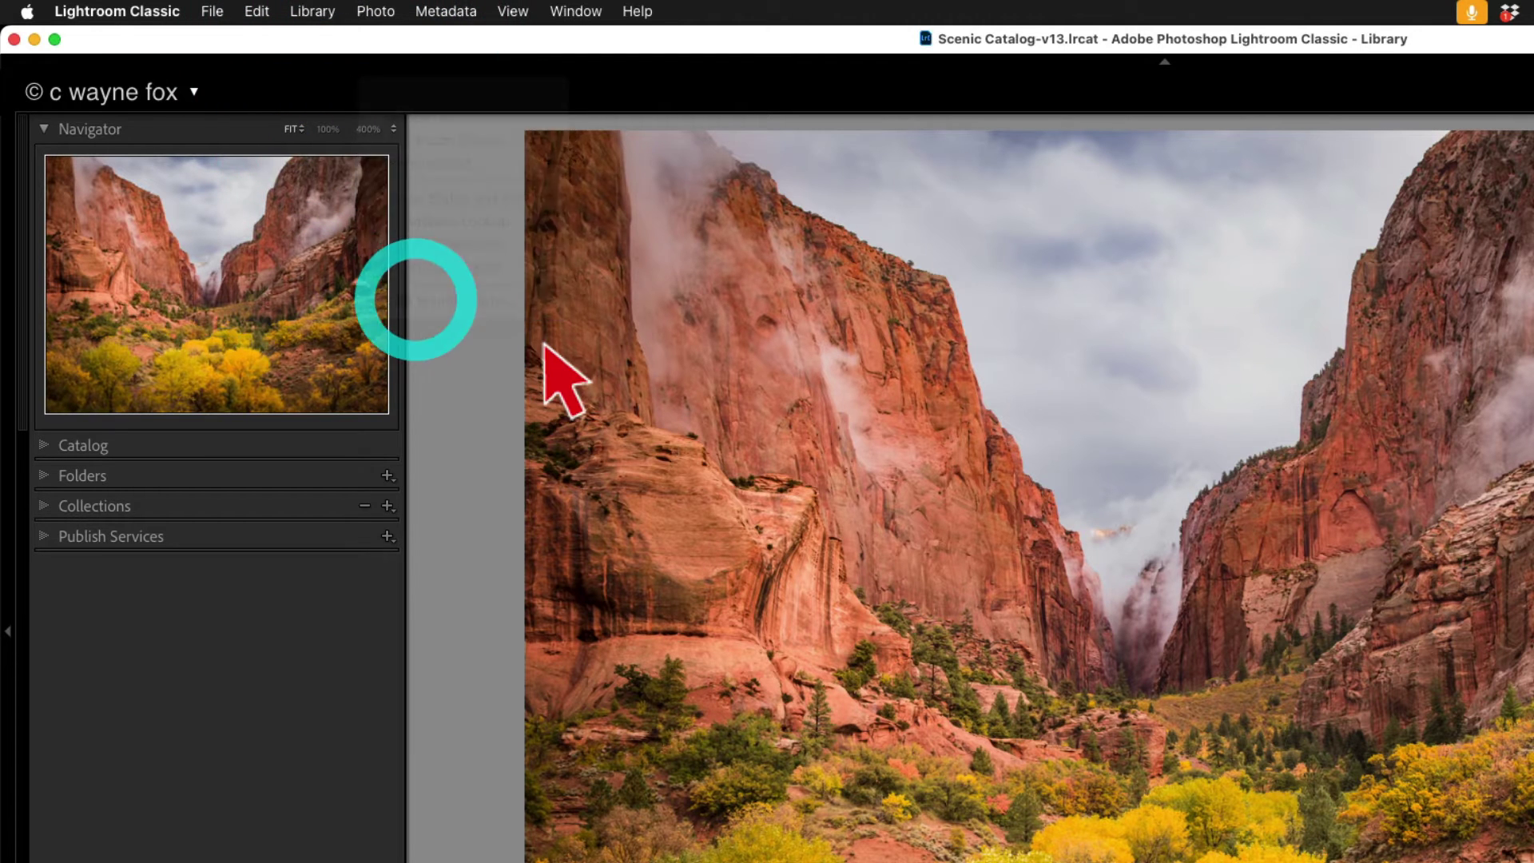
pyautogui.moveTo(352, 372); pyautogui.dragTo(176, 382)
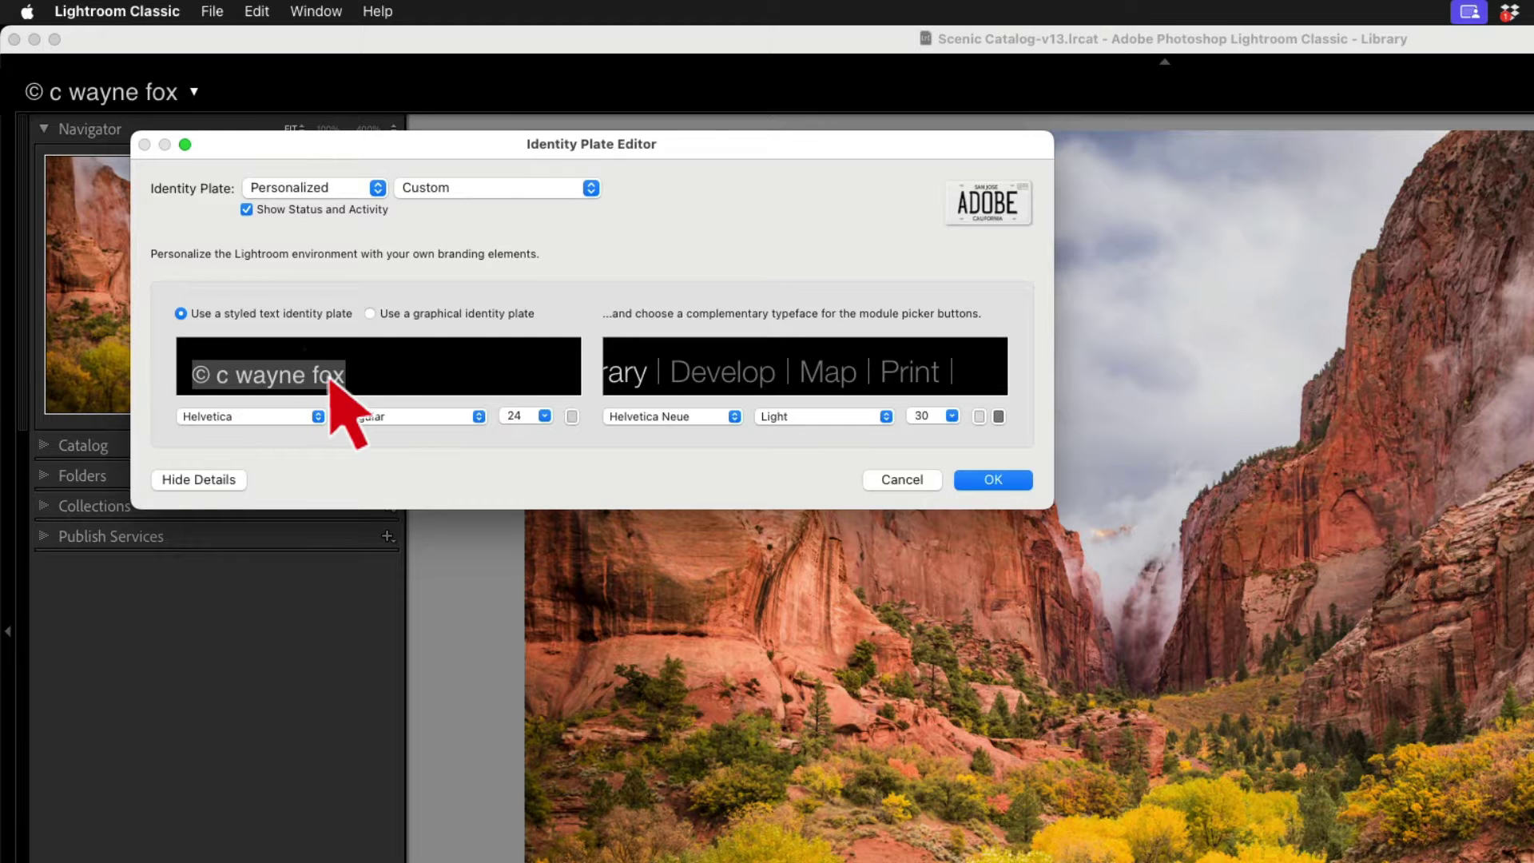
pyautogui.moveTo(332, 375); pyautogui.dragTo(109, 361)
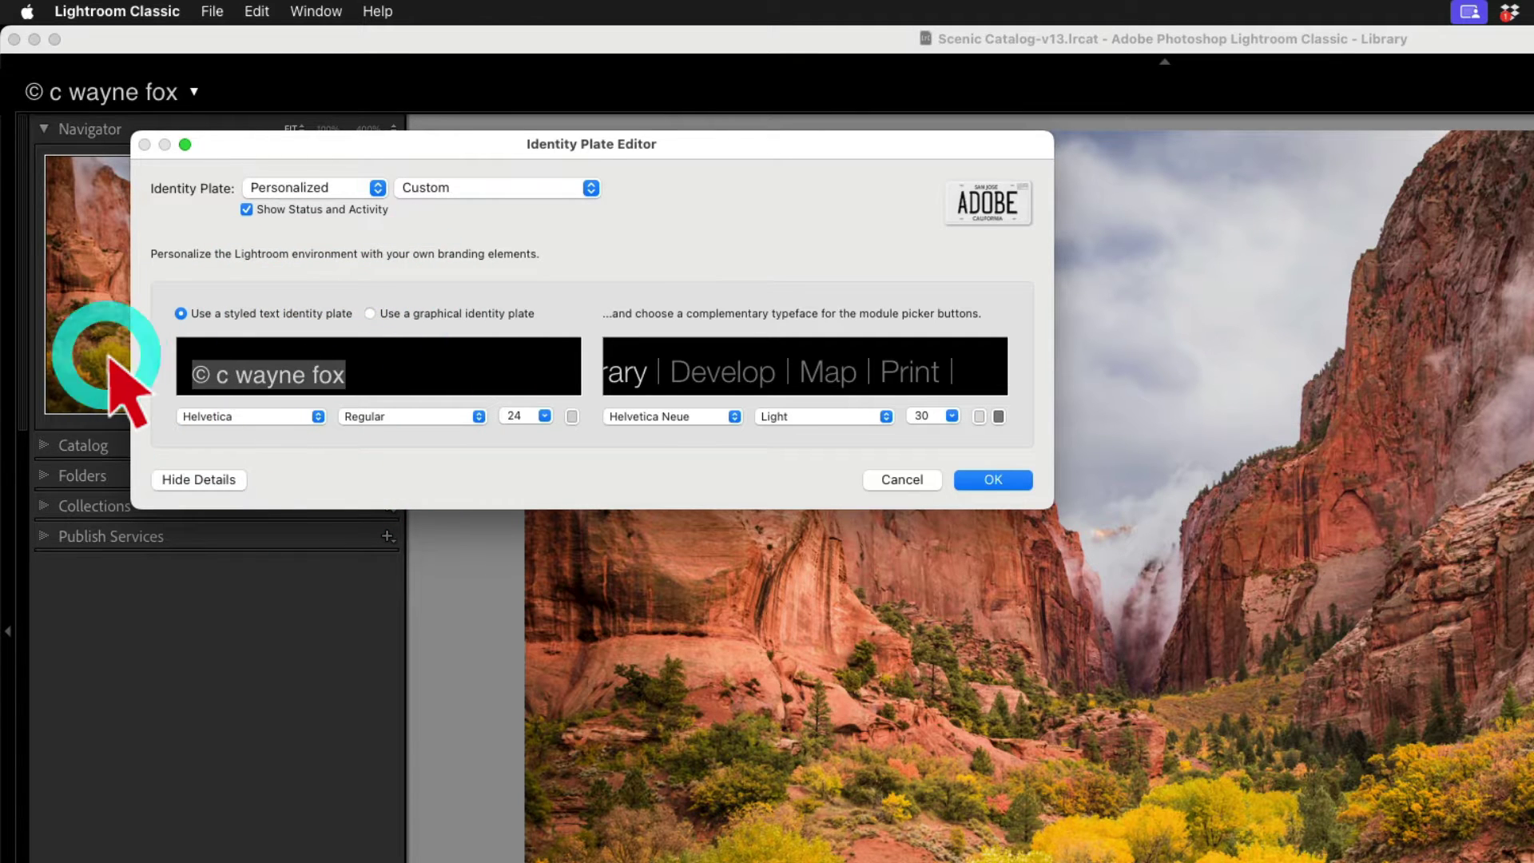
pyautogui.write('c wayne ')
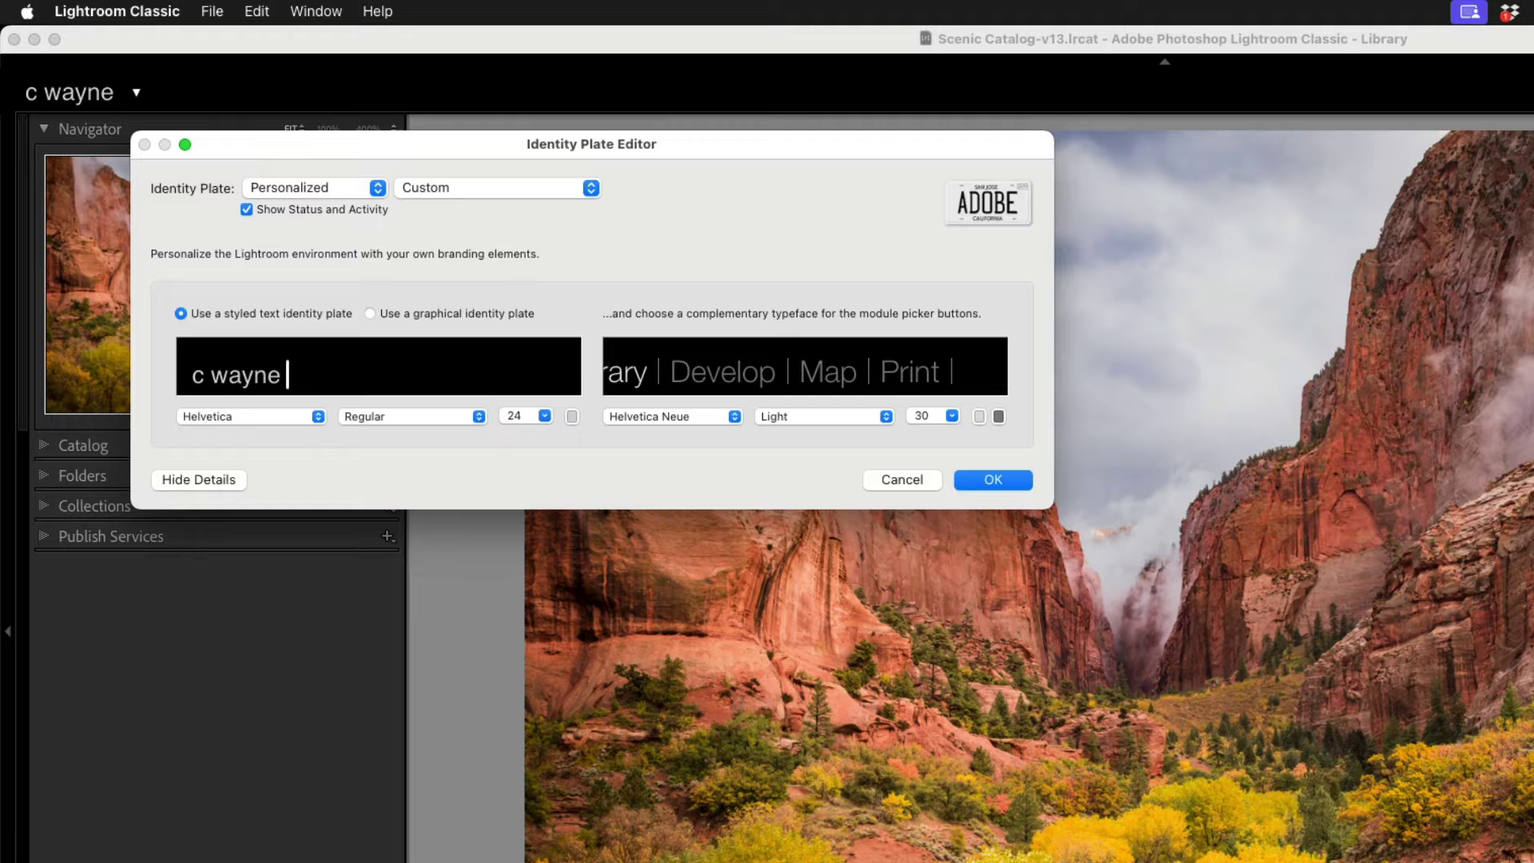
pyautogui.write('fox')
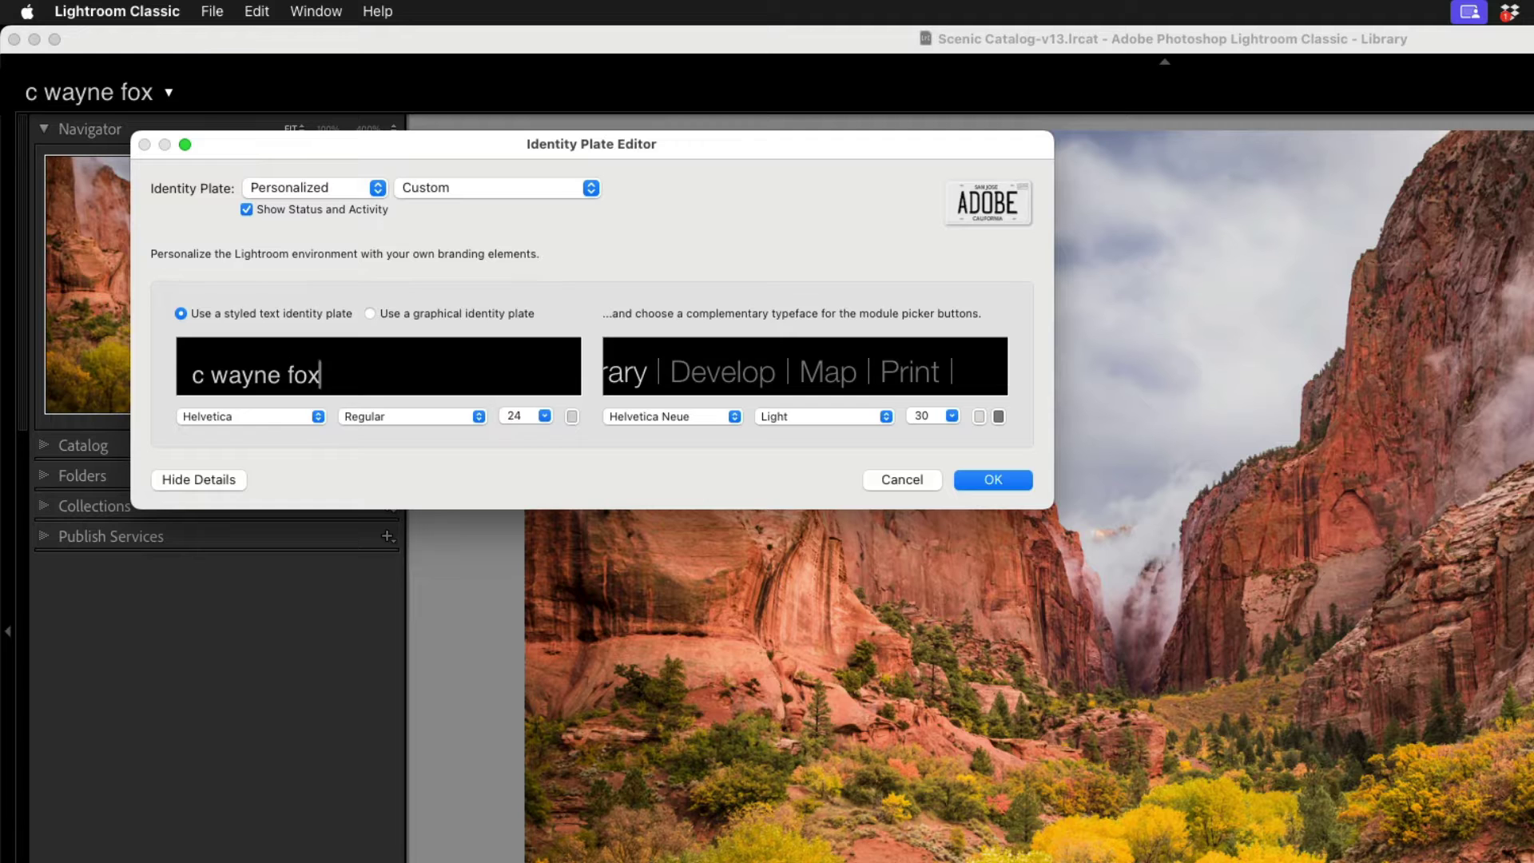
# Step: Set the plate text to Helvetica Neue in the Light style
pyautogui.click(284, 417)
pyautogui.click(277, 436)
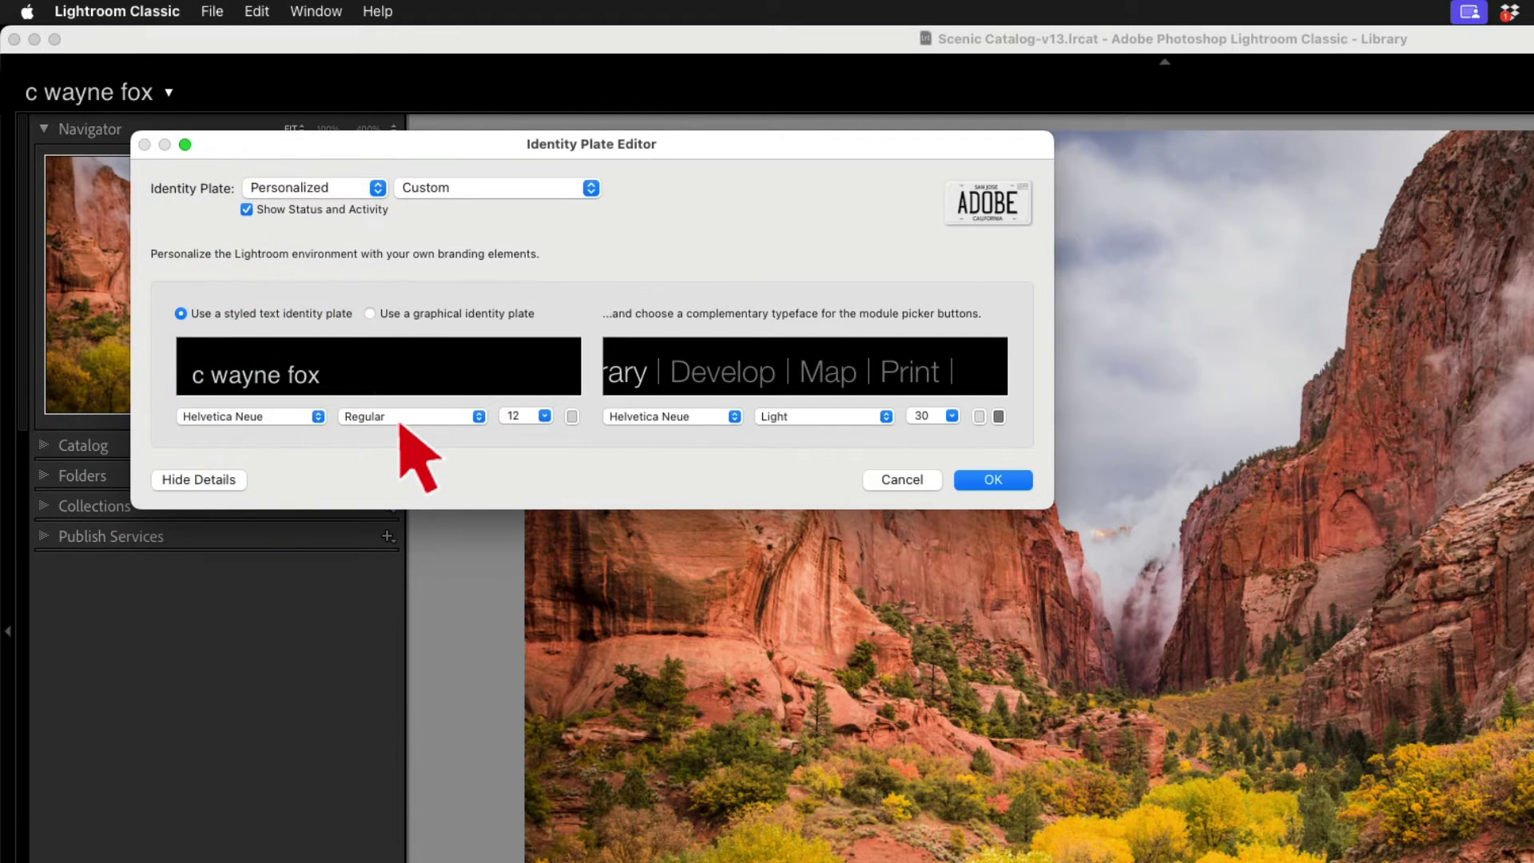
pyautogui.click(403, 417)
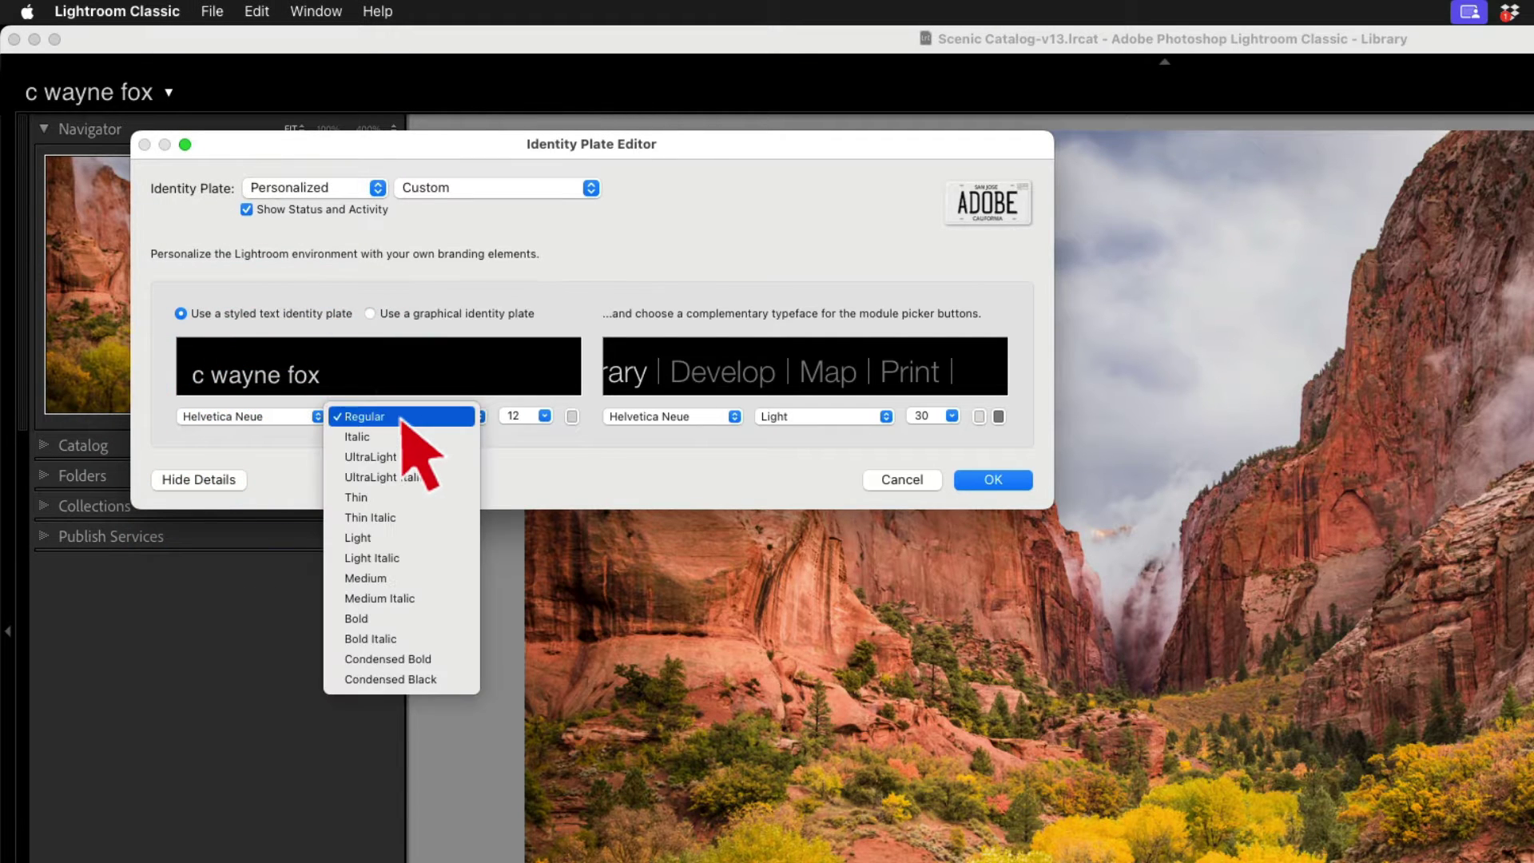
pyautogui.click(395, 537)
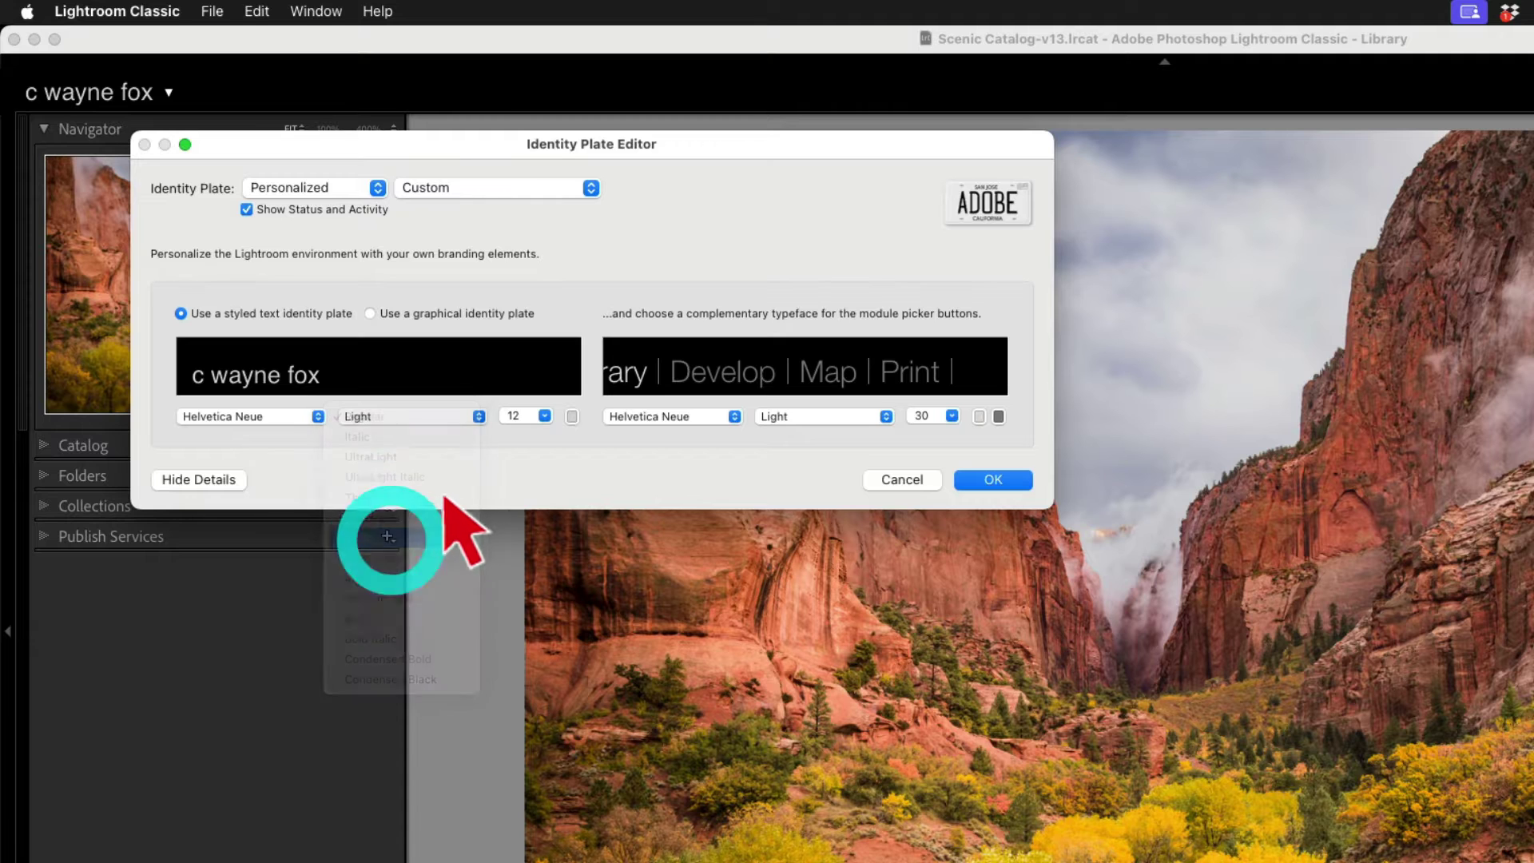
# Step: Add ', photographer' after the name and set the whole plate text to size 40
pyautogui.click(328, 378)
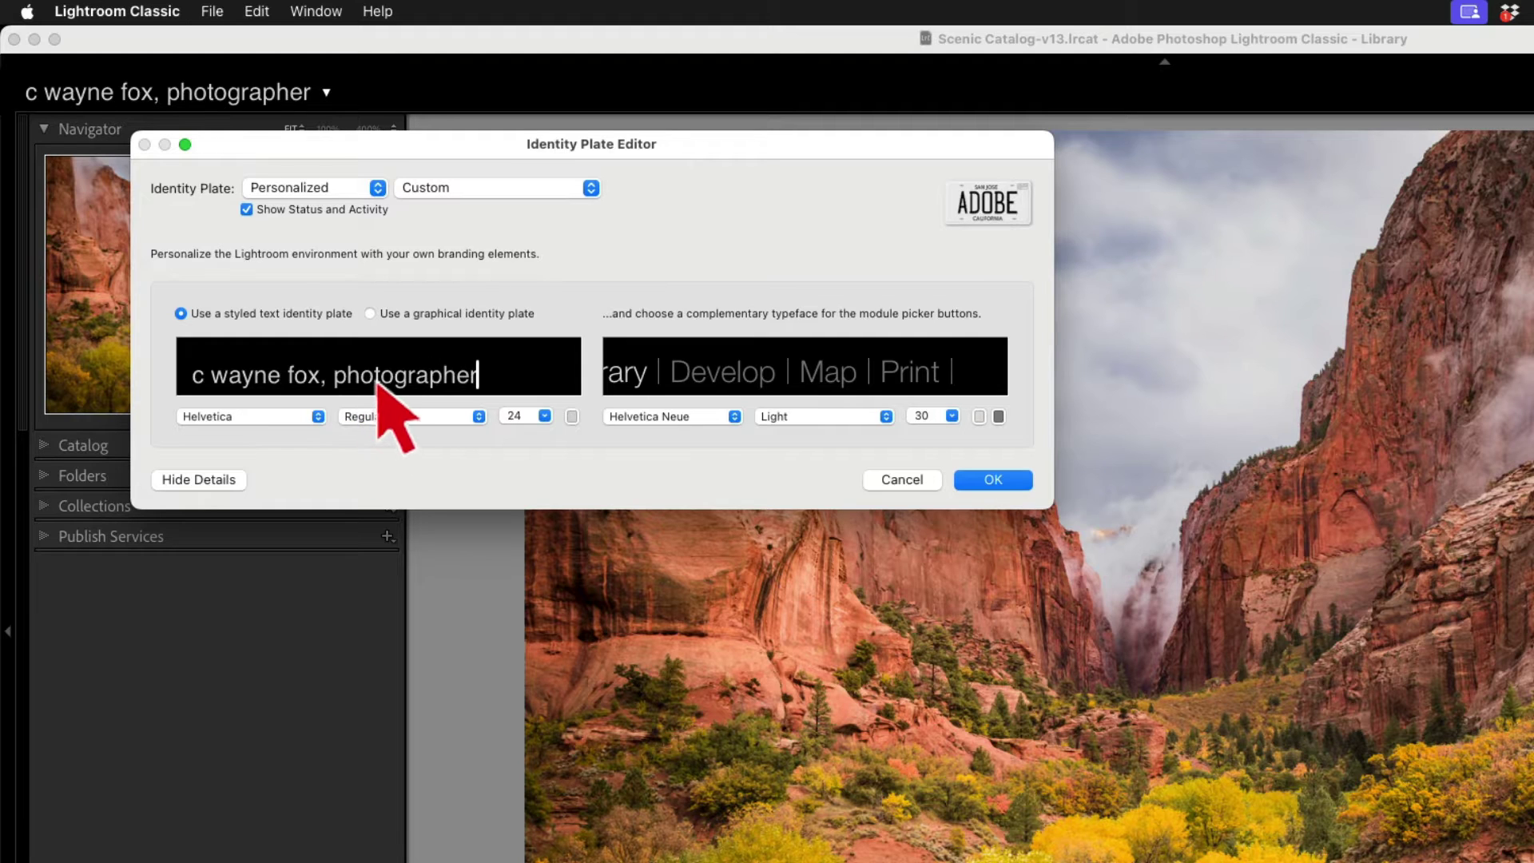
pyautogui.moveTo(470, 377); pyautogui.dragTo(190, 372)
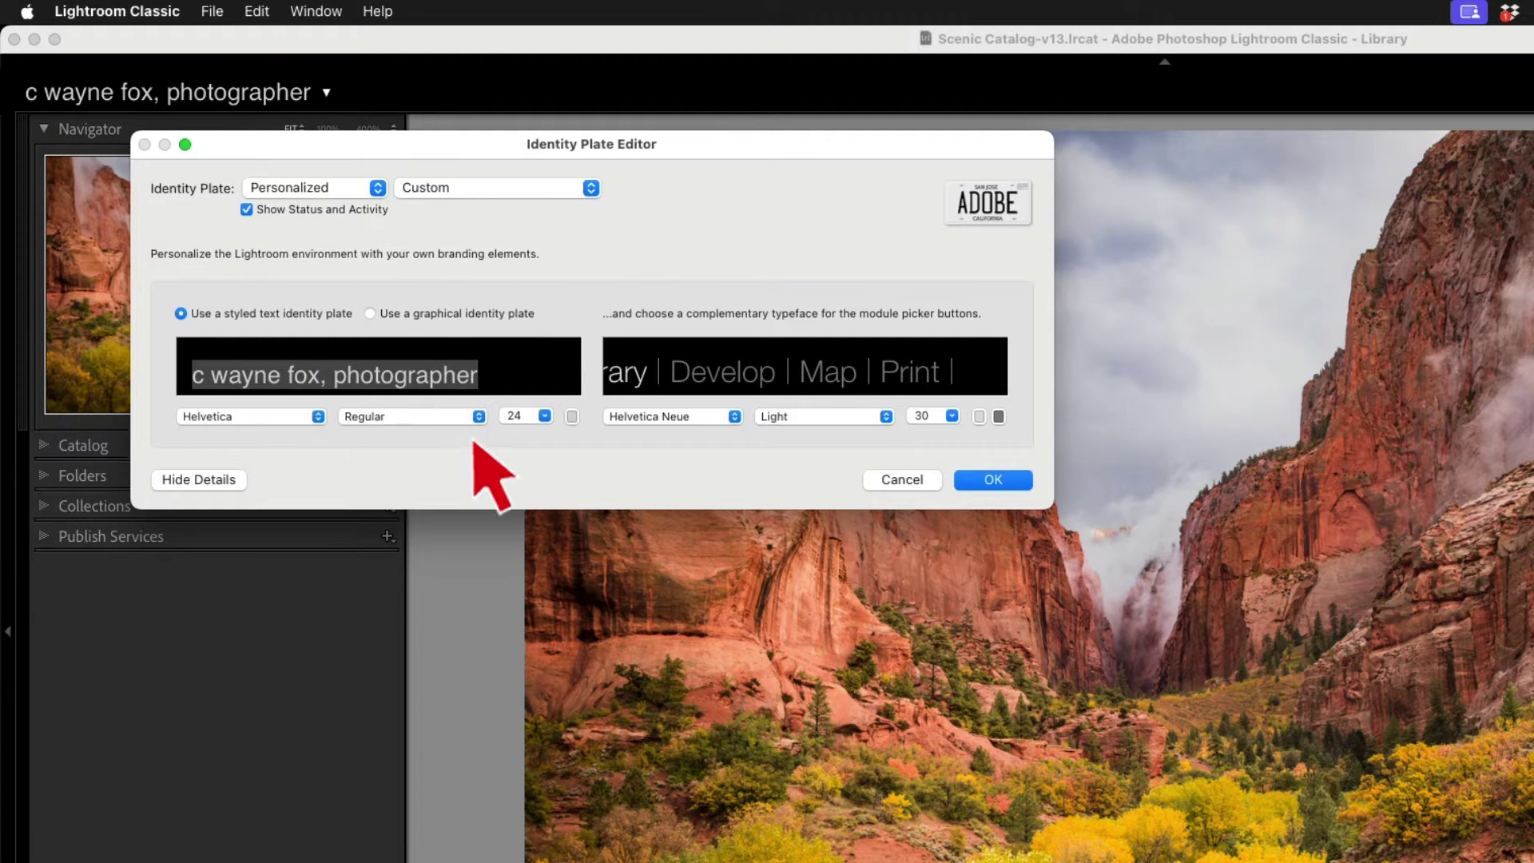
pyautogui.click(544, 416)
pyautogui.click(533, 448)
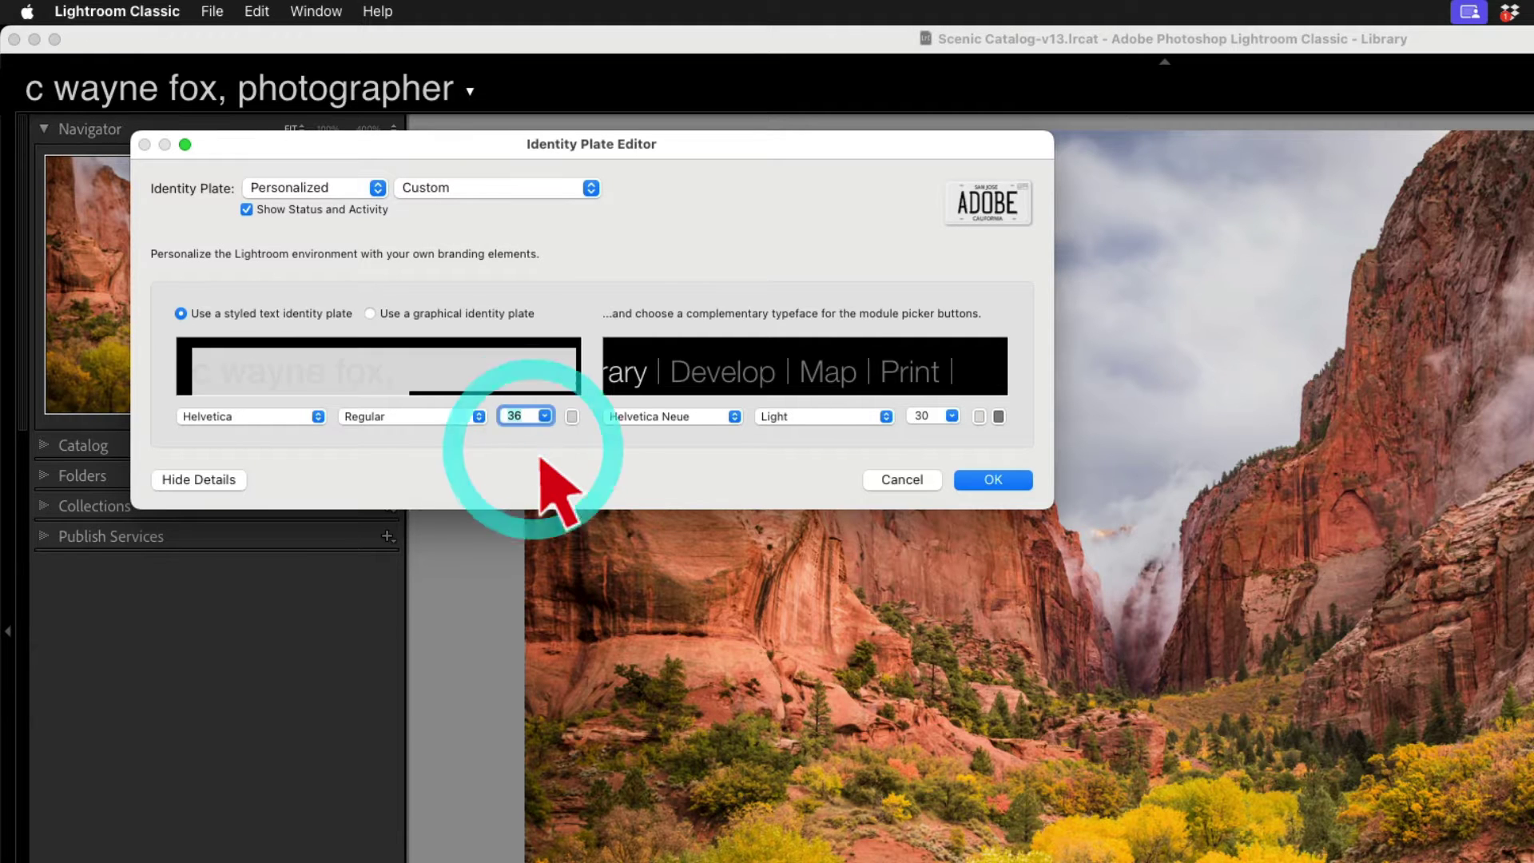
pyautogui.click(544, 416)
pyautogui.click(534, 448)
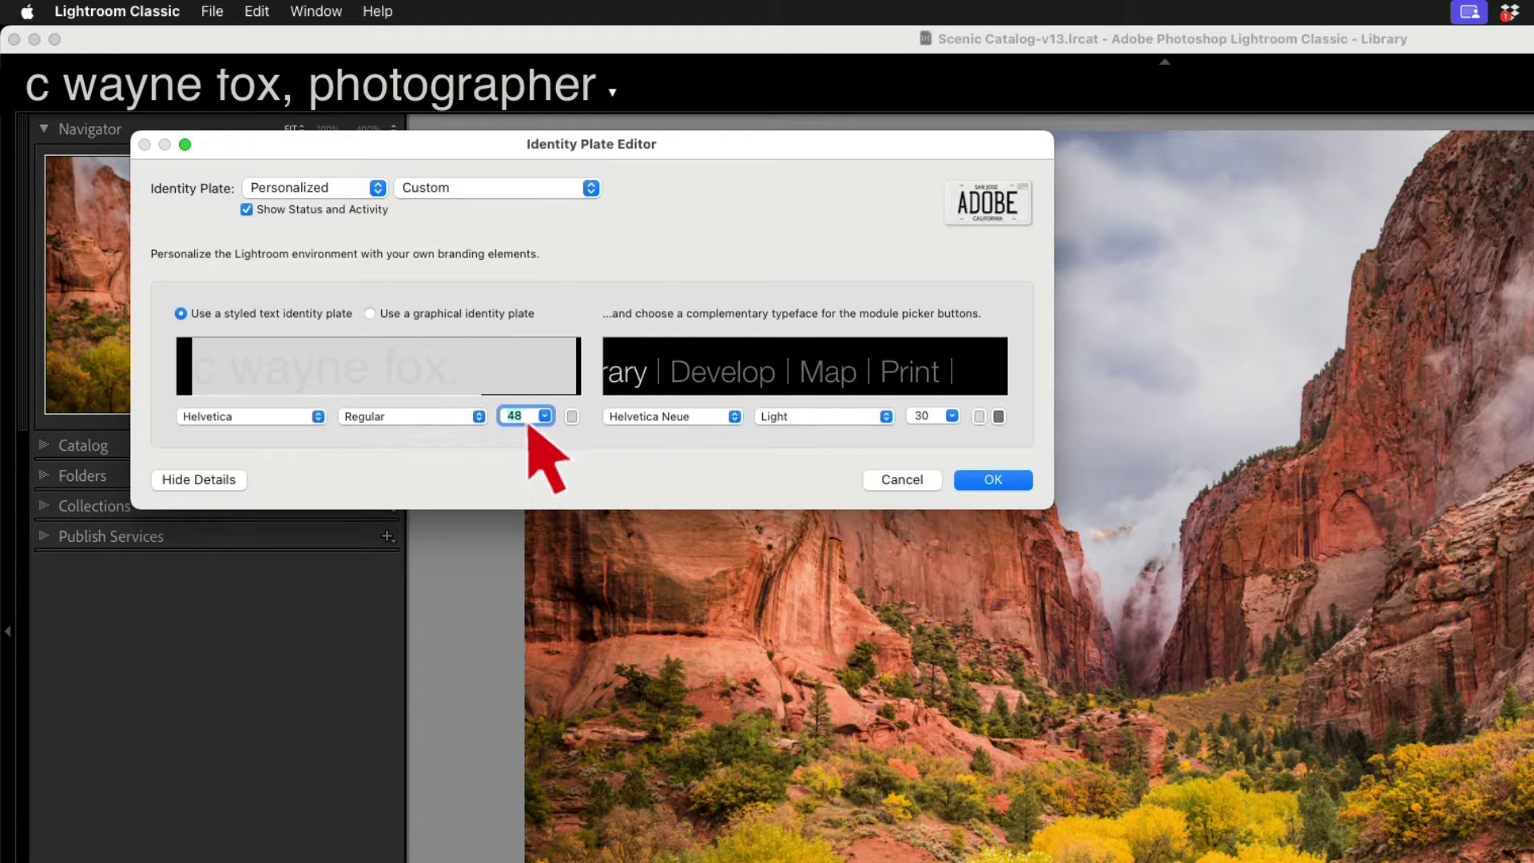
pyautogui.click(525, 415)
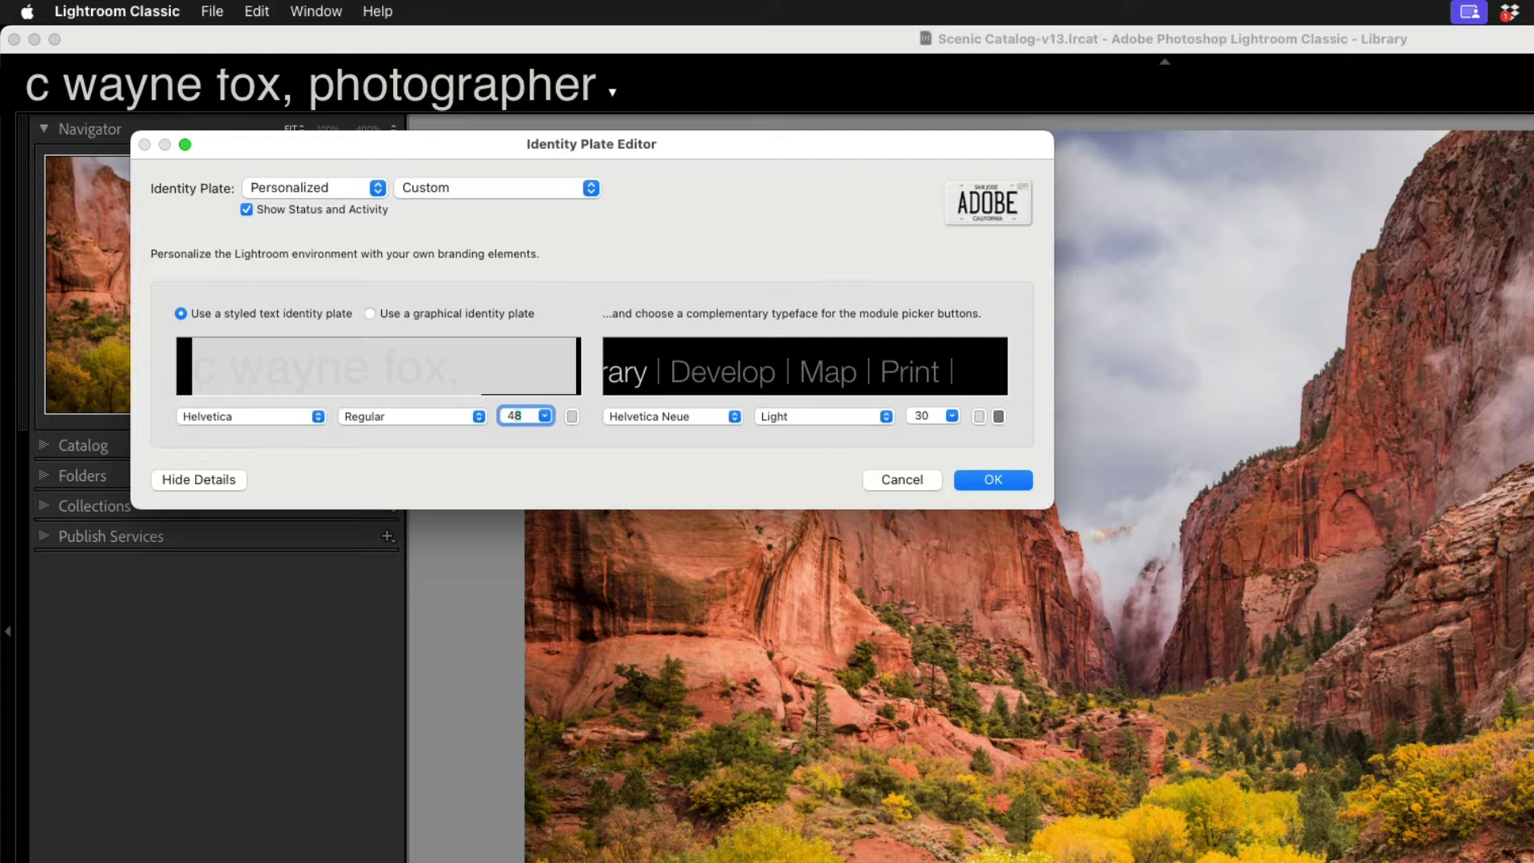
pyautogui.write('40')
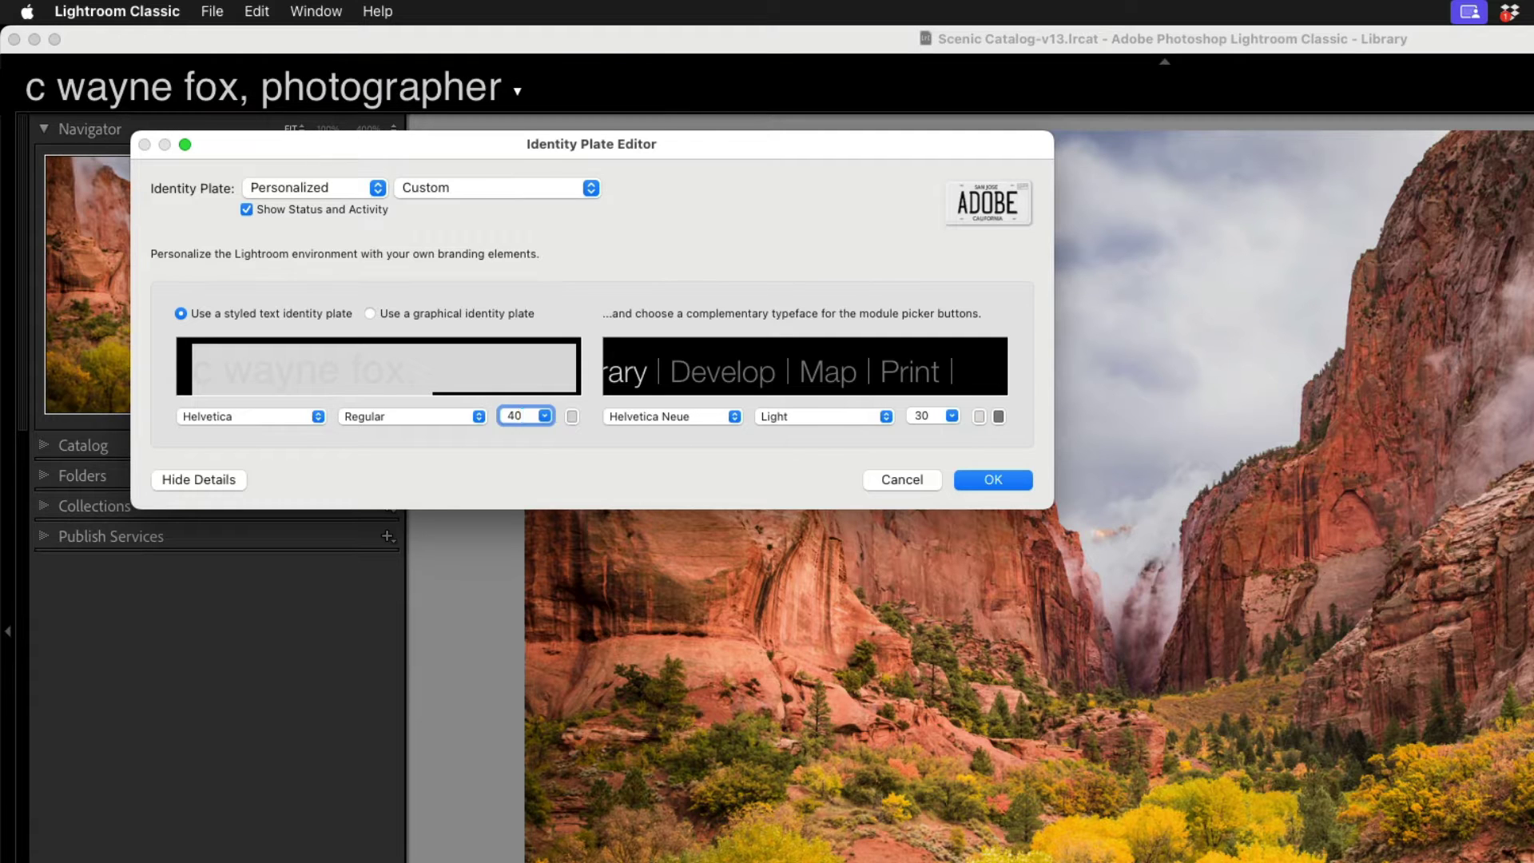
# Step: Add two leading spaces before the plate text and enlarge the editor to show it all
pyautogui.click(235, 377)
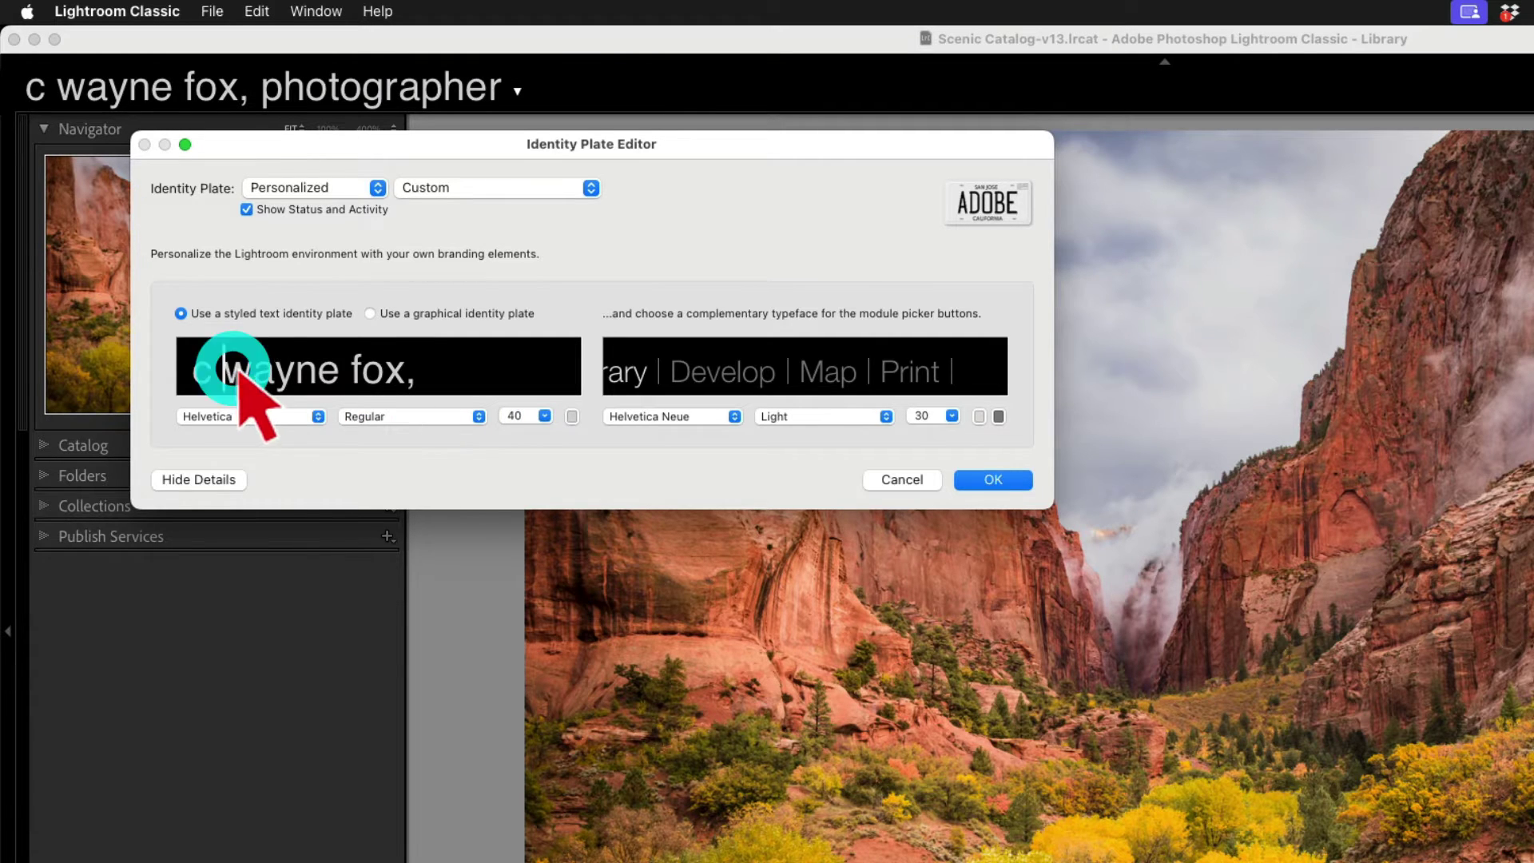
pyautogui.click(192, 375)
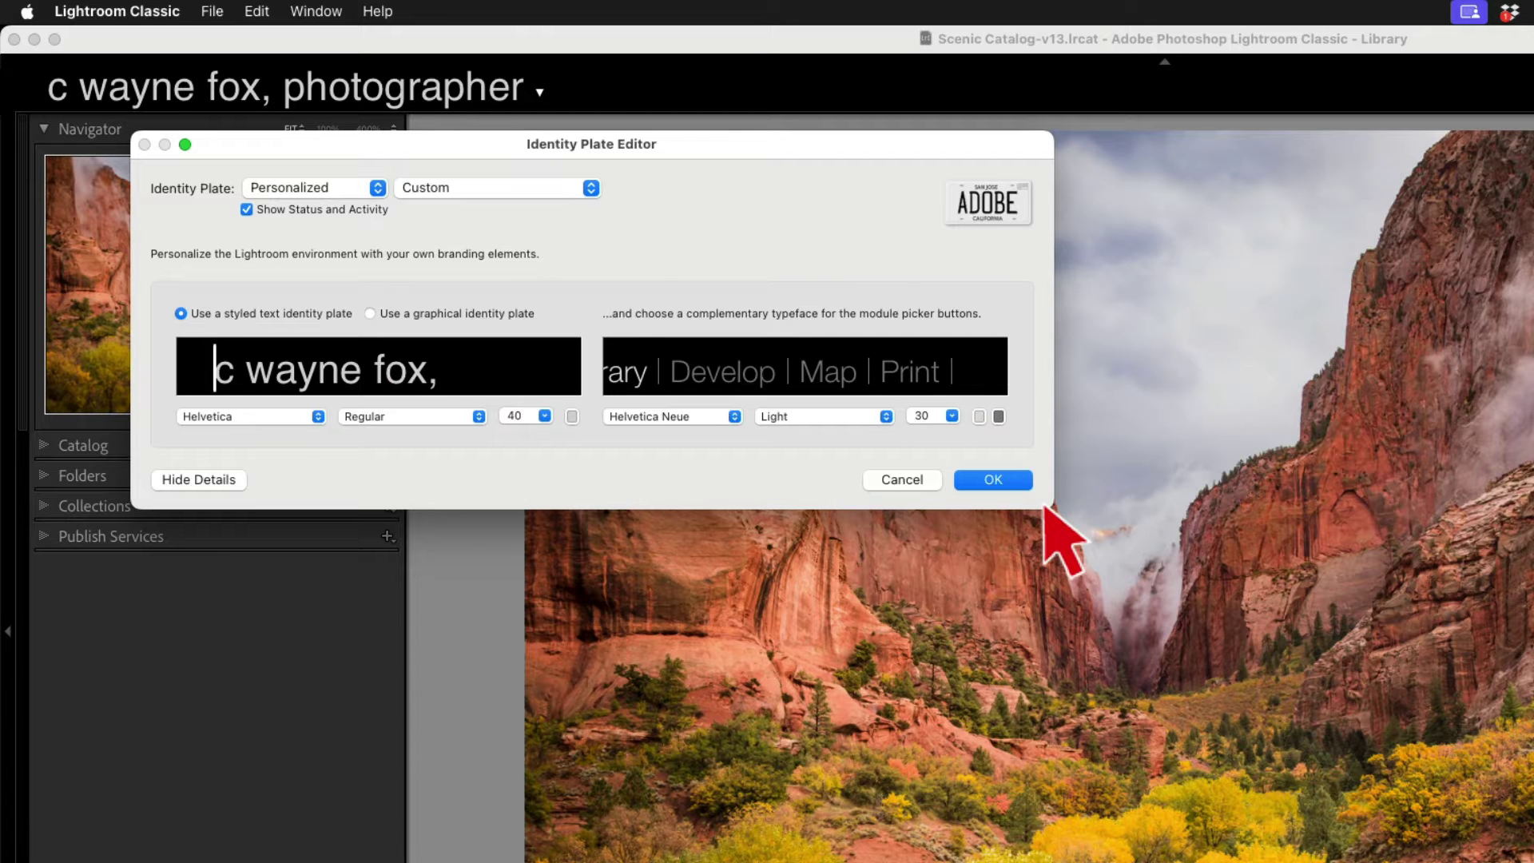
pyautogui.moveTo(1045, 507); pyautogui.dragTo(1353, 569)
# Step: Try size 36 on the word 'photographer', keeping the Regular style
pyautogui.doubleClick(565, 369)
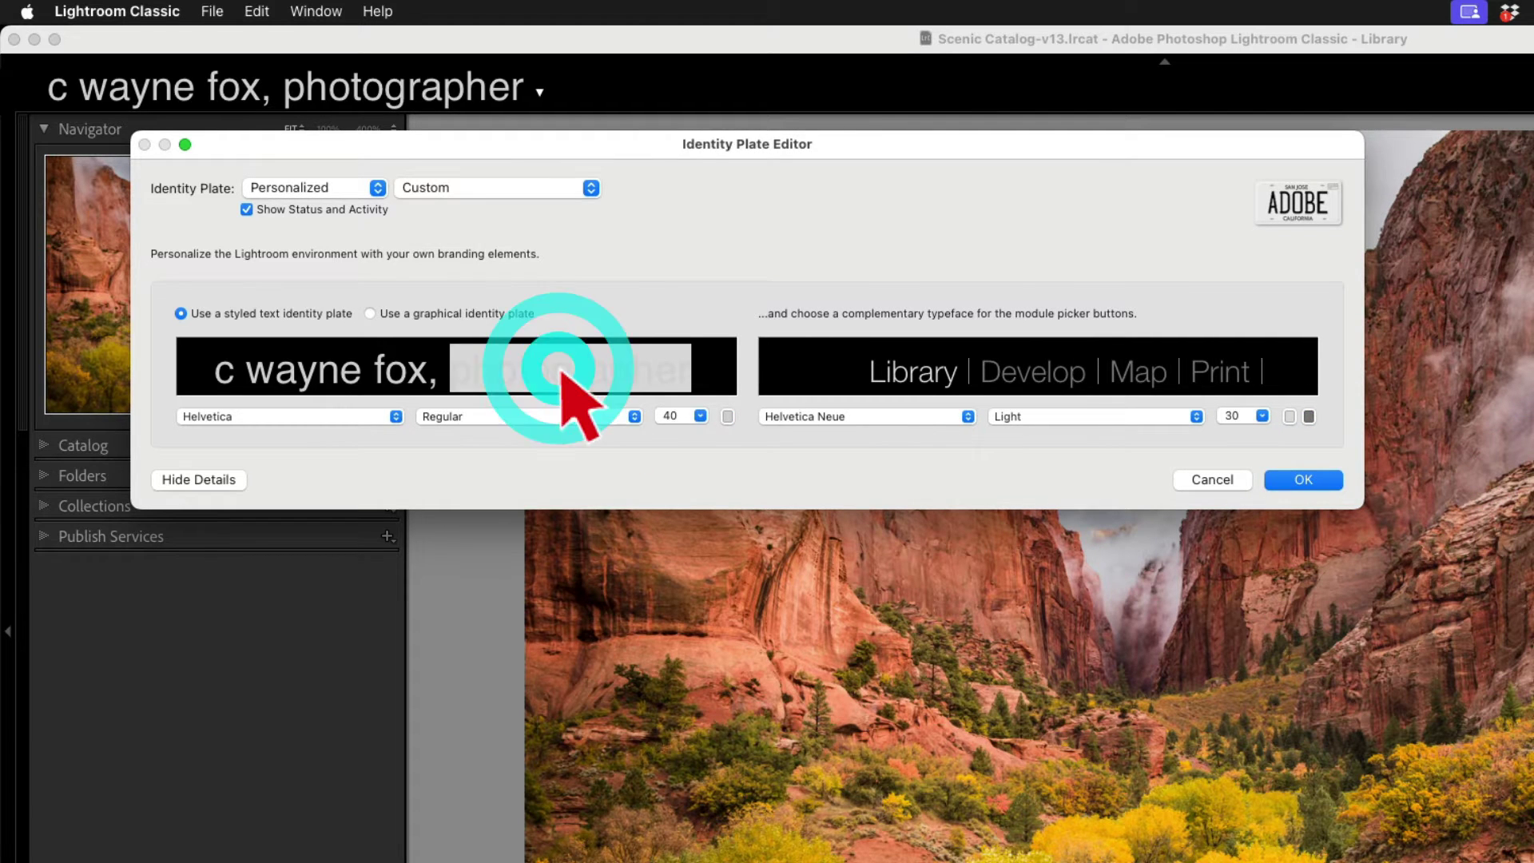
pyautogui.click(698, 416)
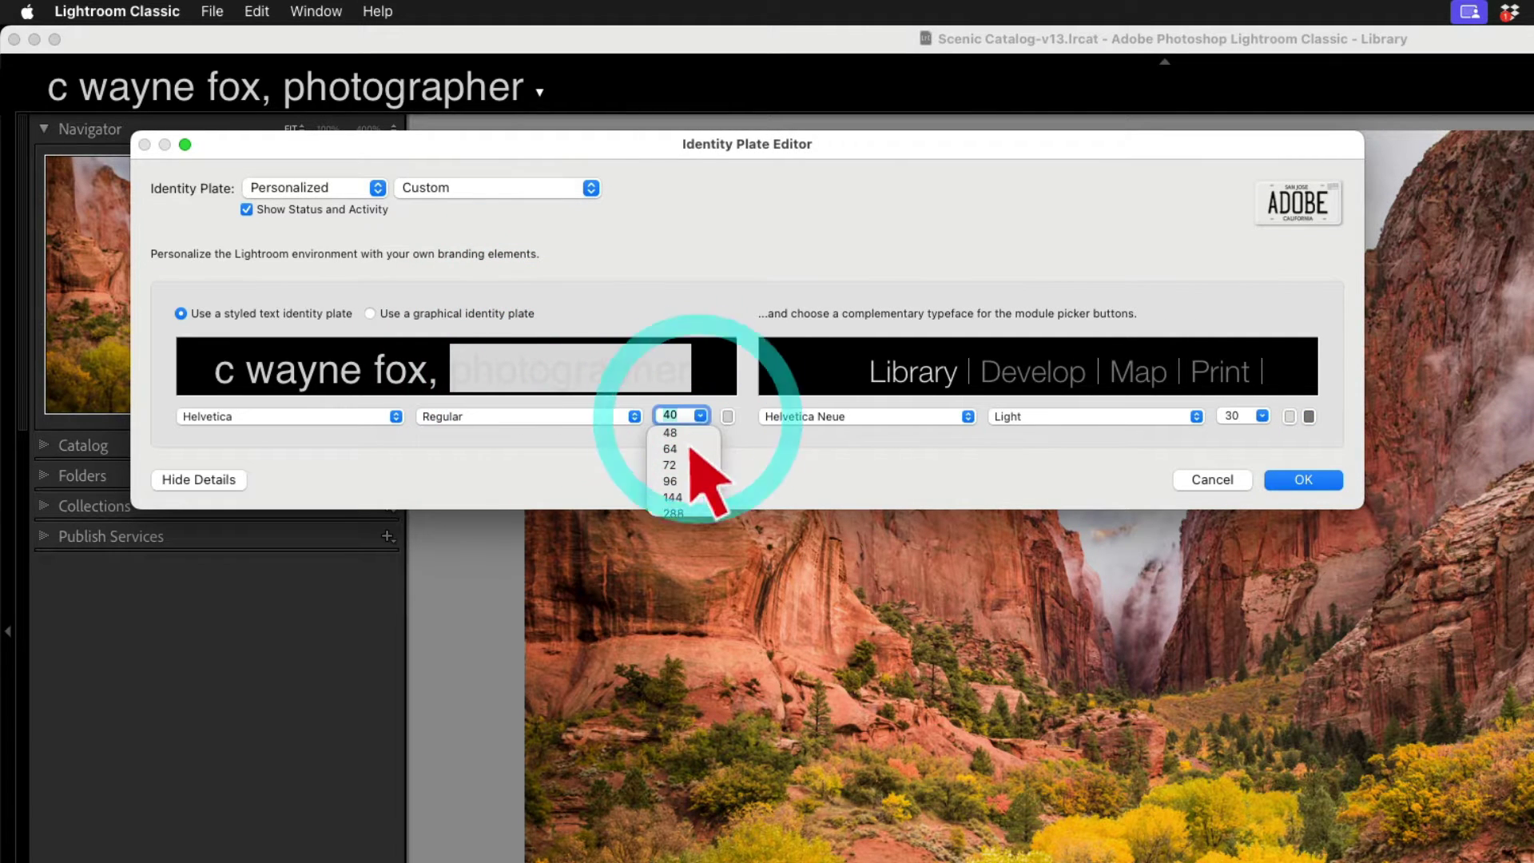
pyautogui.click(683, 451)
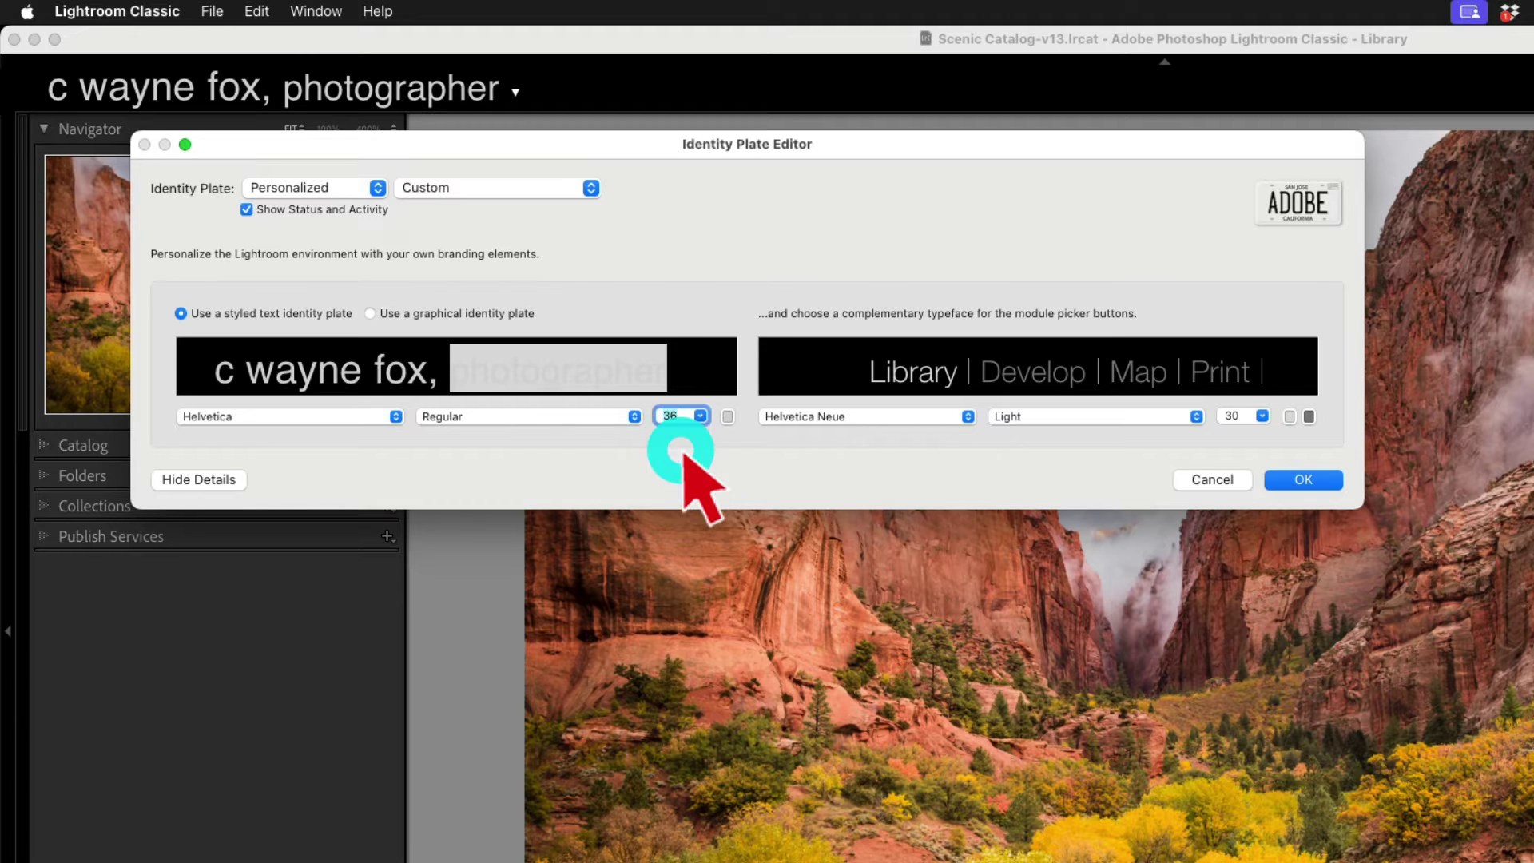
pyautogui.click(557, 417)
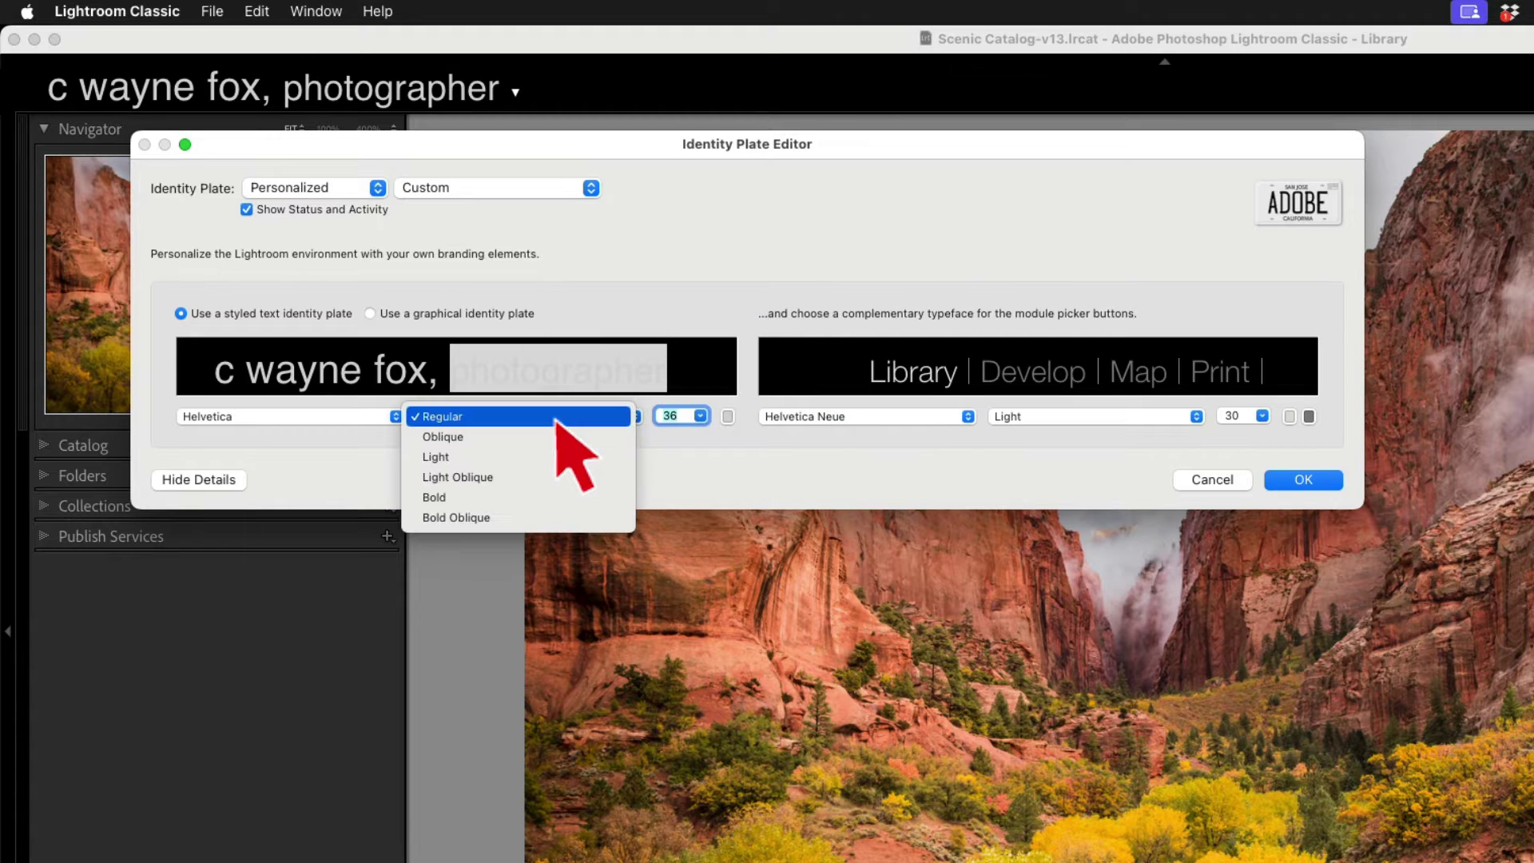
pyautogui.click(287, 376)
# Step: Set all the plate text to Helvetica Neue Light
pyautogui.doubleClick(264, 375)
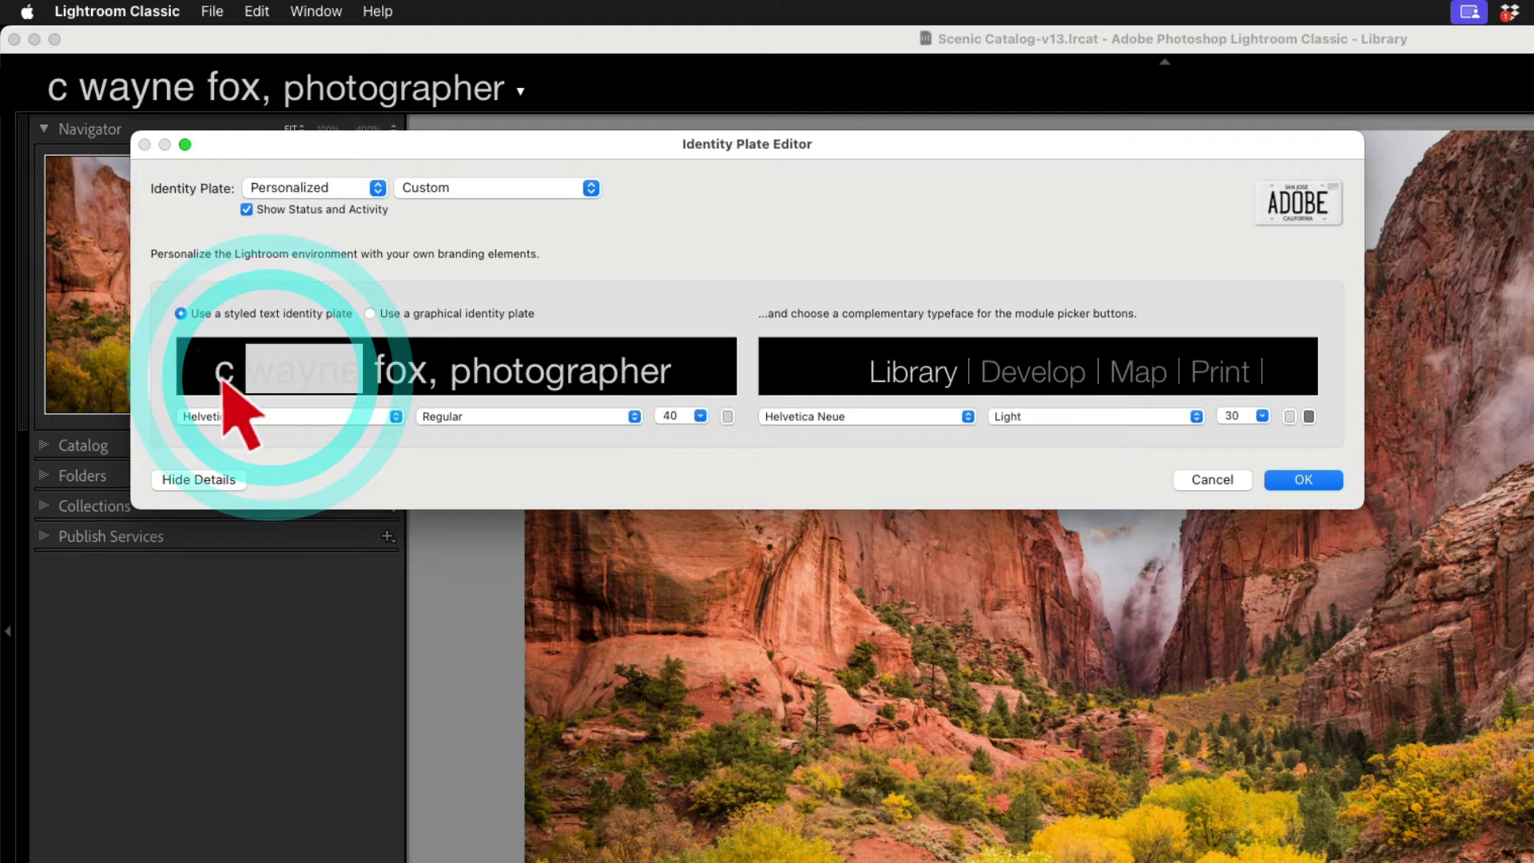
pyautogui.click(209, 375)
pyautogui.moveTo(208, 375); pyautogui.dragTo(811, 404)
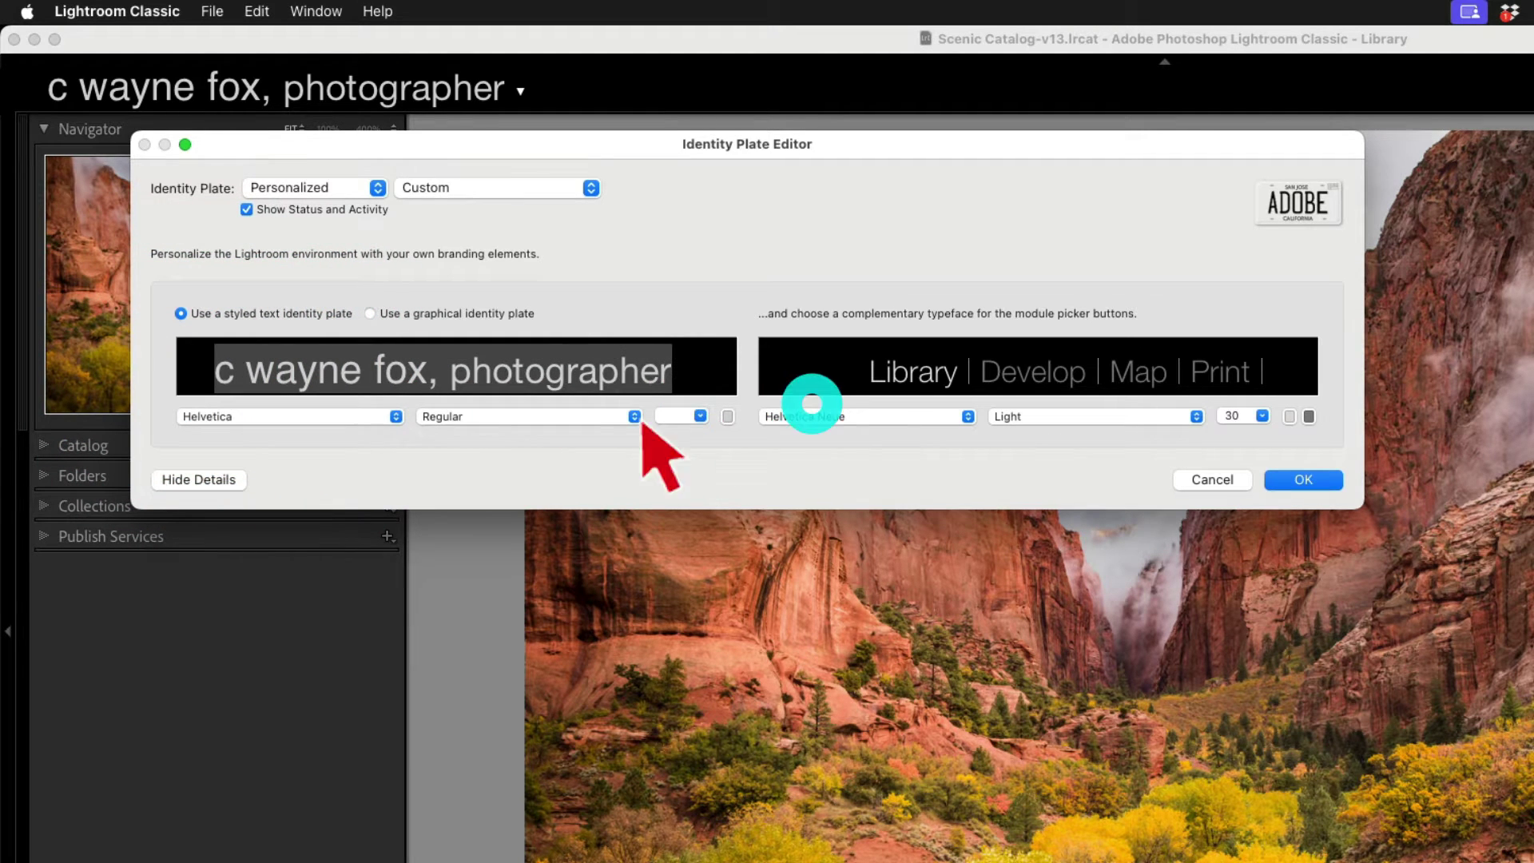
pyautogui.click(351, 417)
pyautogui.click(344, 435)
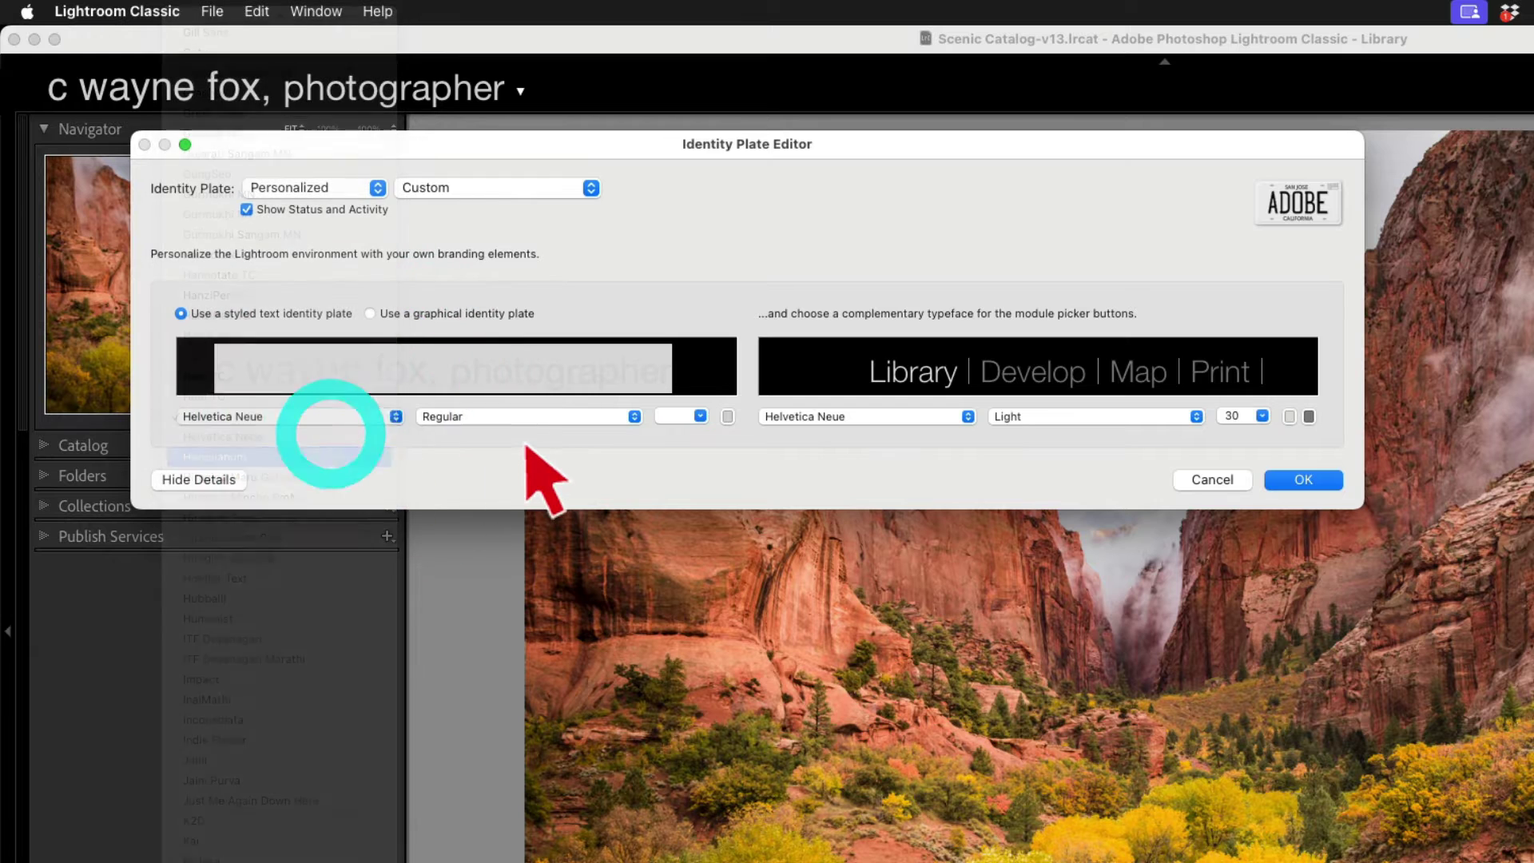
pyautogui.click(517, 424)
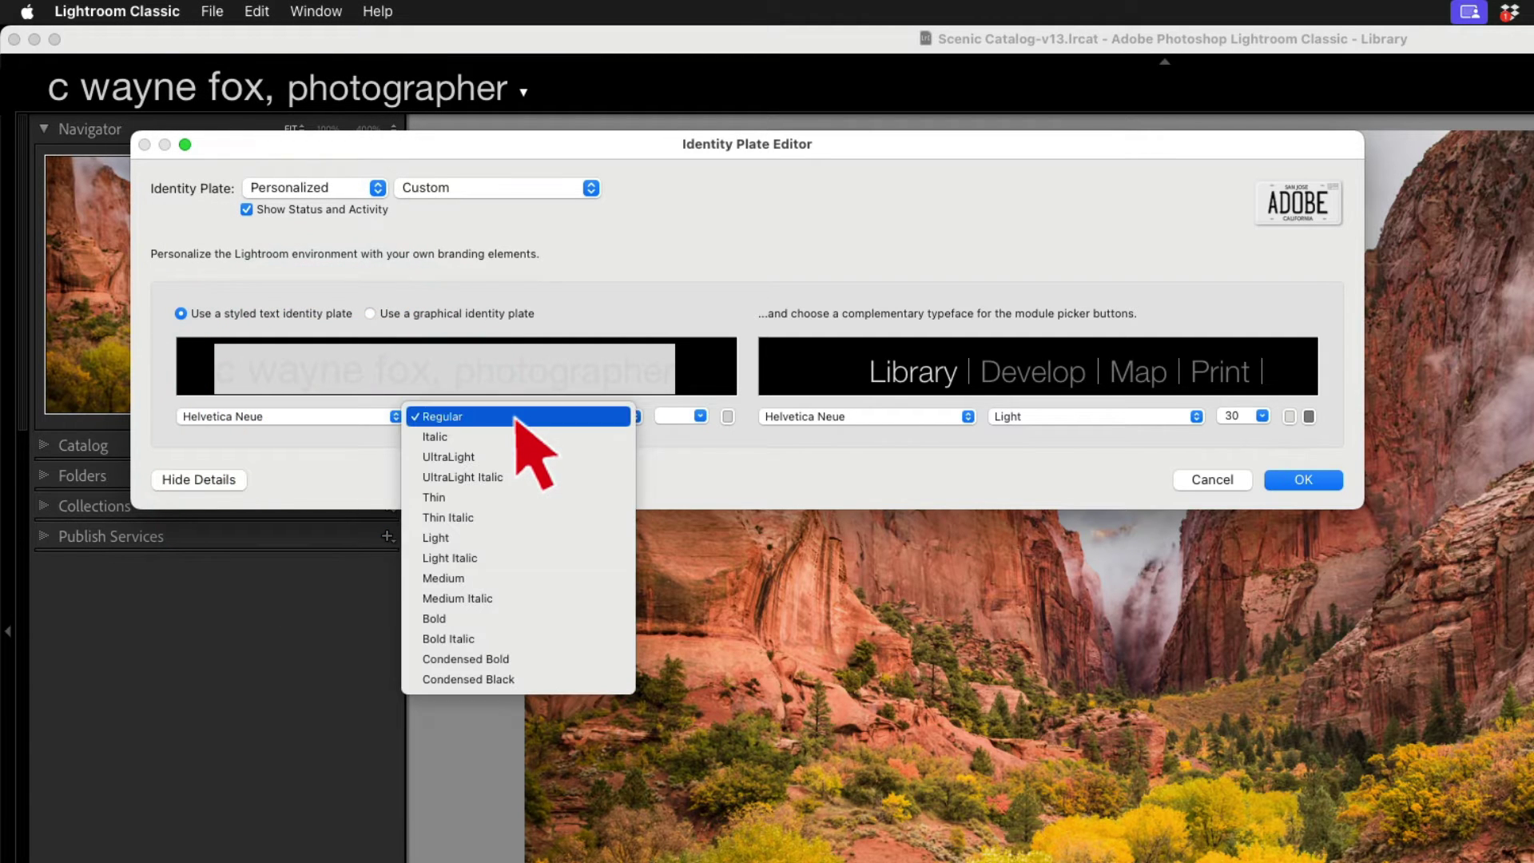
pyautogui.click(502, 540)
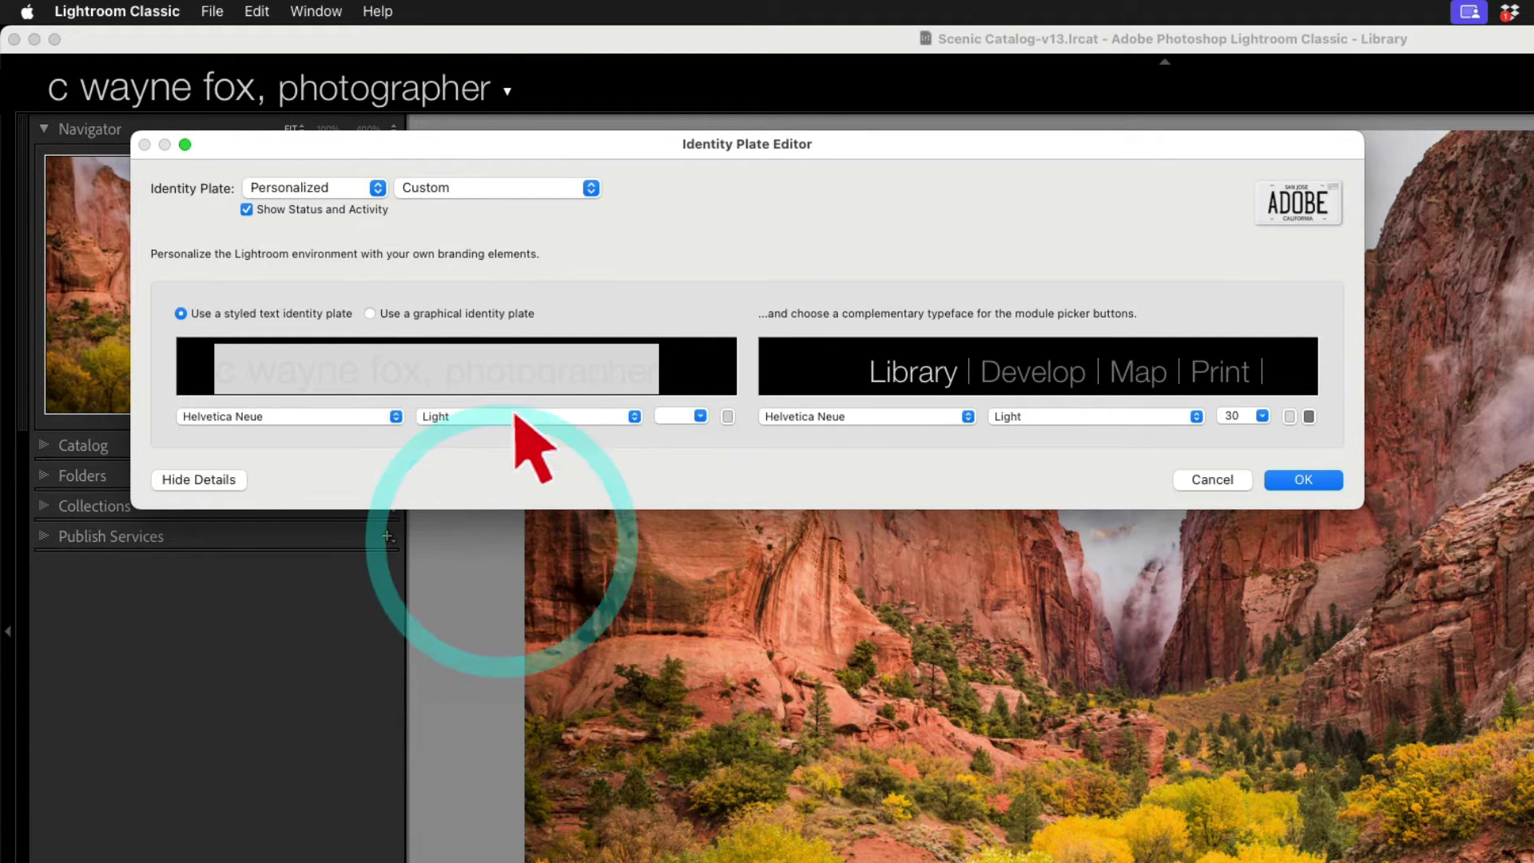
# Step: Make the word 'photographer' Light Italic
pyautogui.click(507, 385)
pyautogui.doubleClick(527, 382)
pyautogui.click(511, 417)
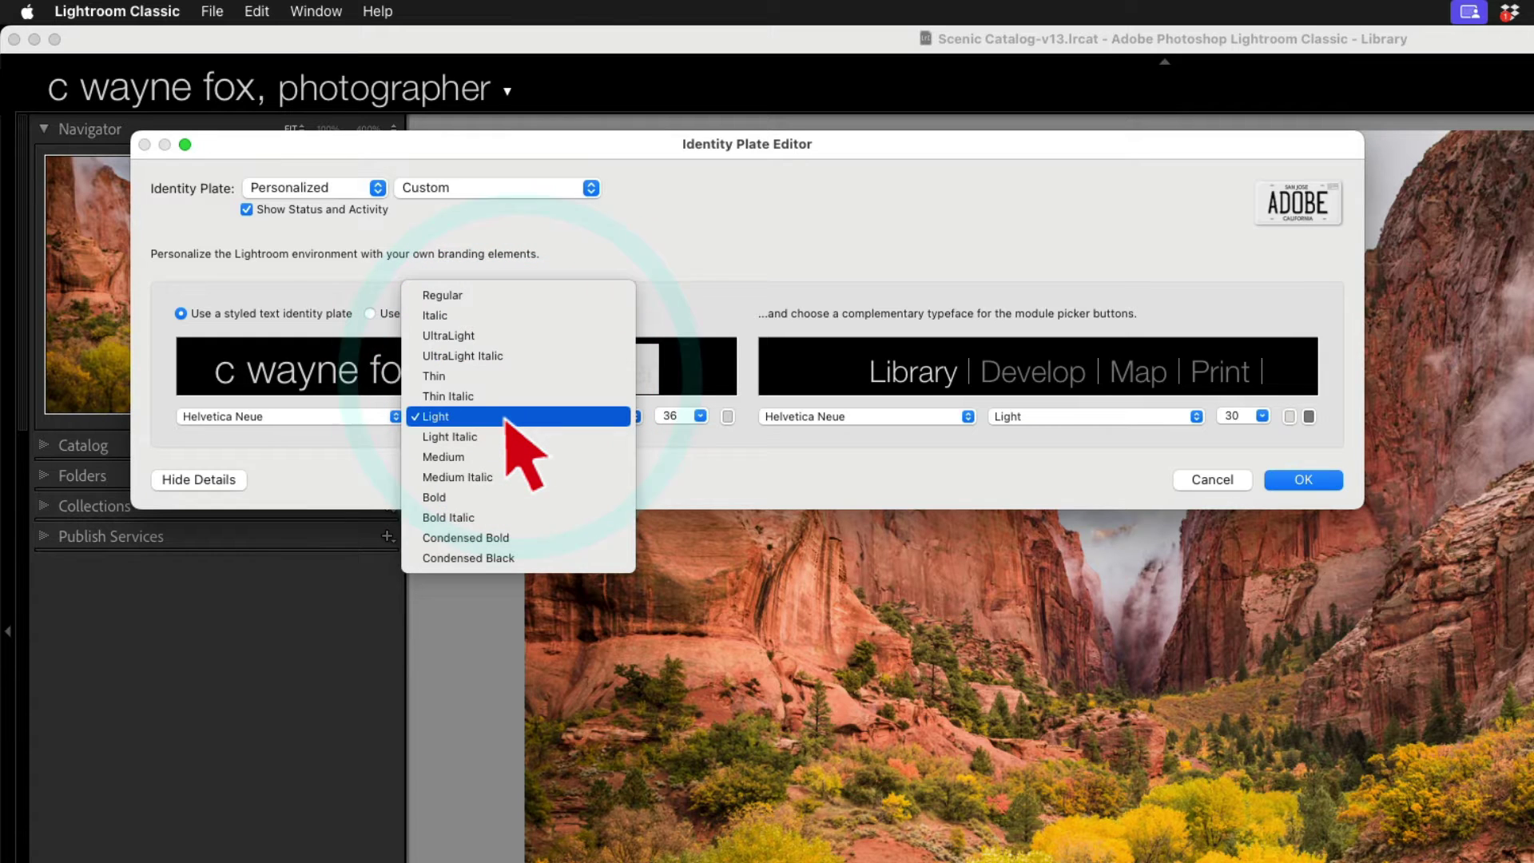
pyautogui.click(499, 438)
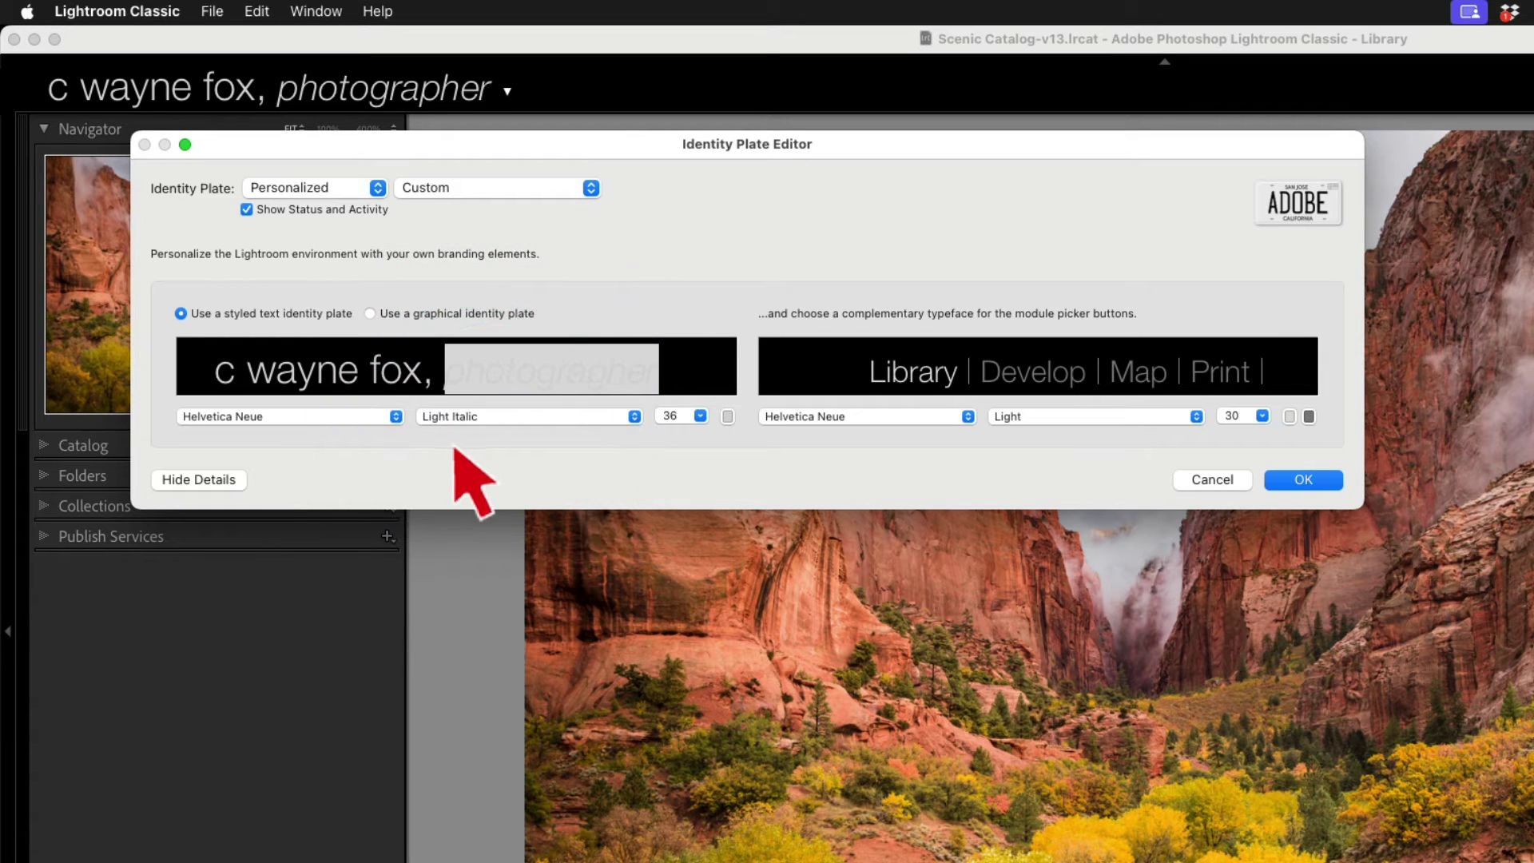
# Step: Resize the word 'photographer' to 30, leaving the name at 40
pyautogui.click(431, 373)
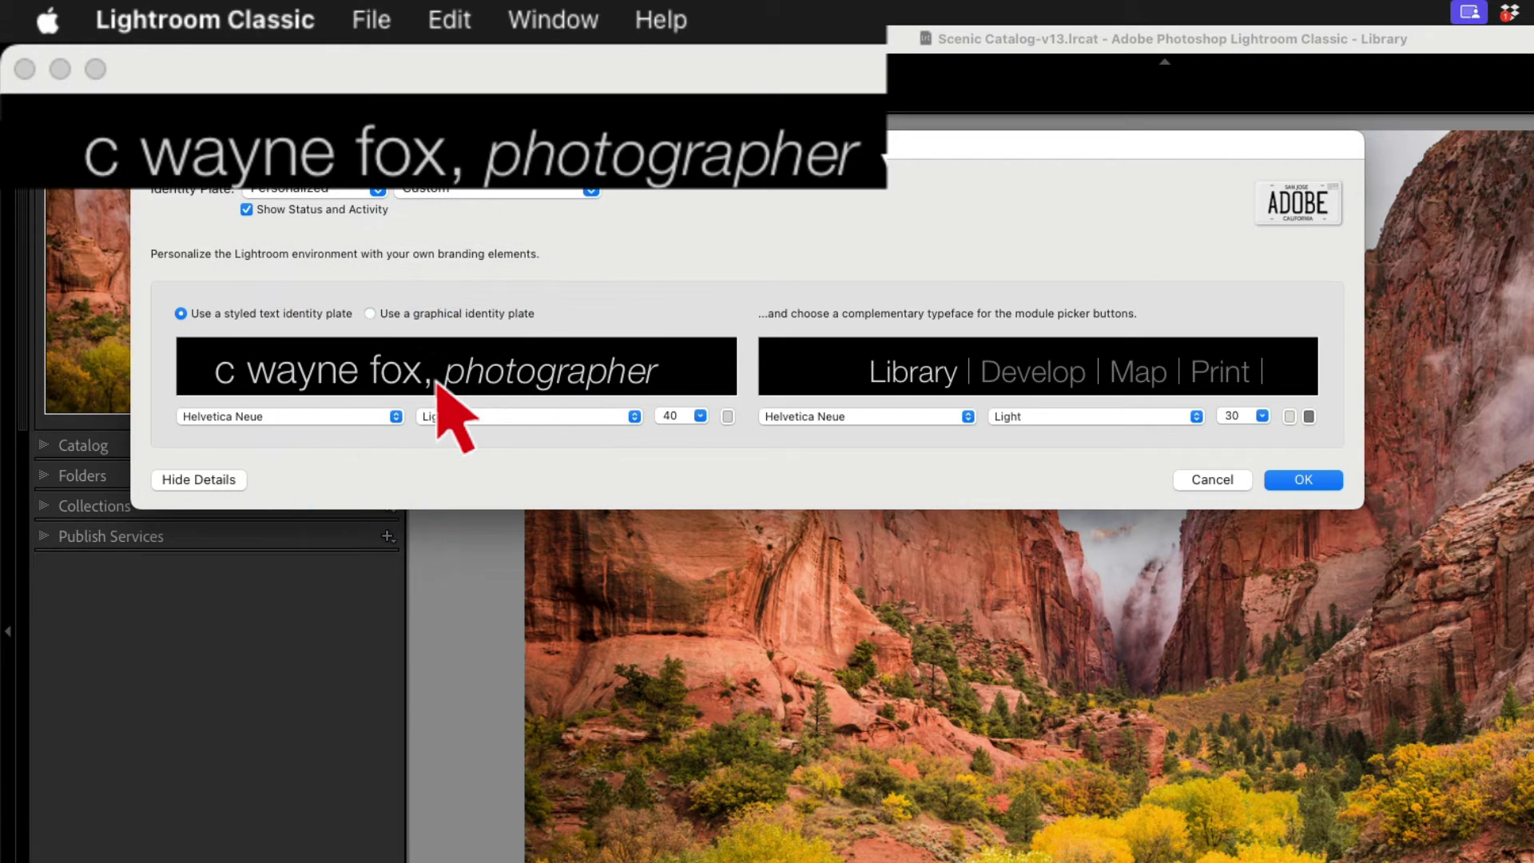
pyautogui.moveTo(434, 381); pyautogui.dragTo(180, 369)
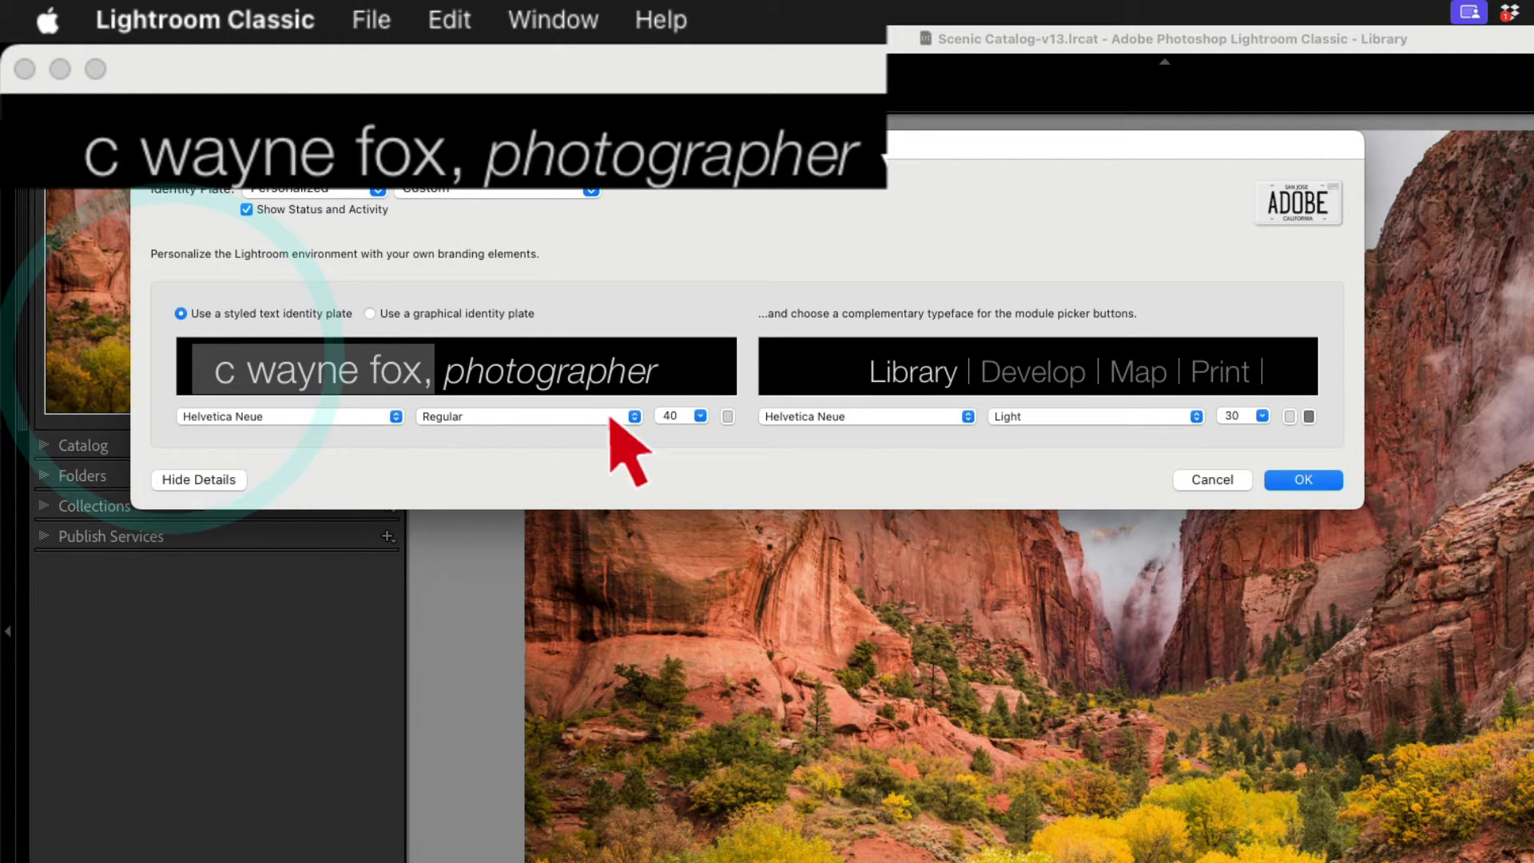
pyautogui.moveTo(445, 375); pyautogui.dragTo(651, 387)
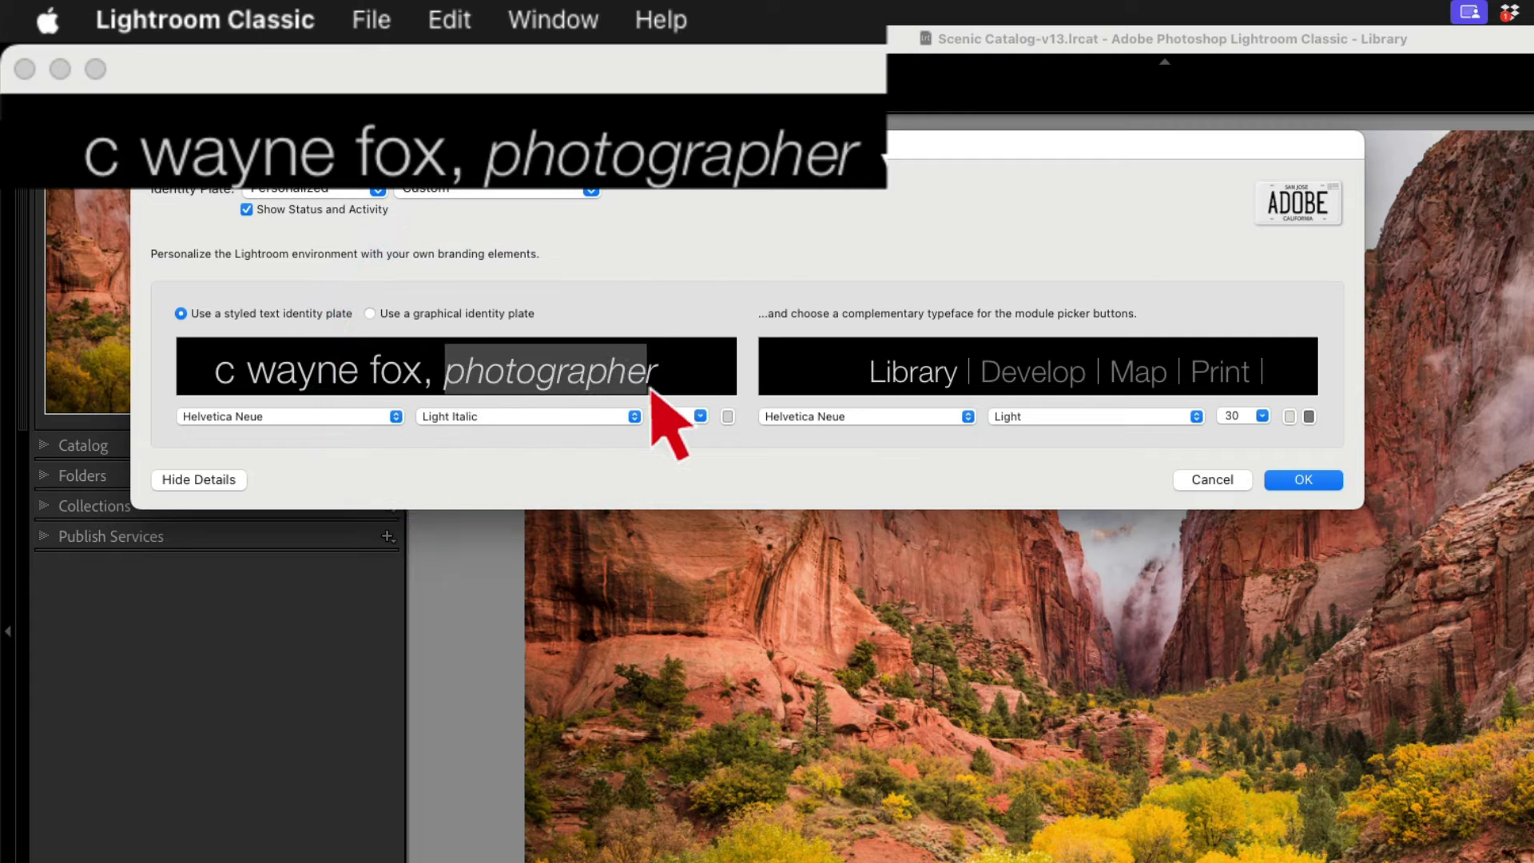
pyautogui.click(653, 399)
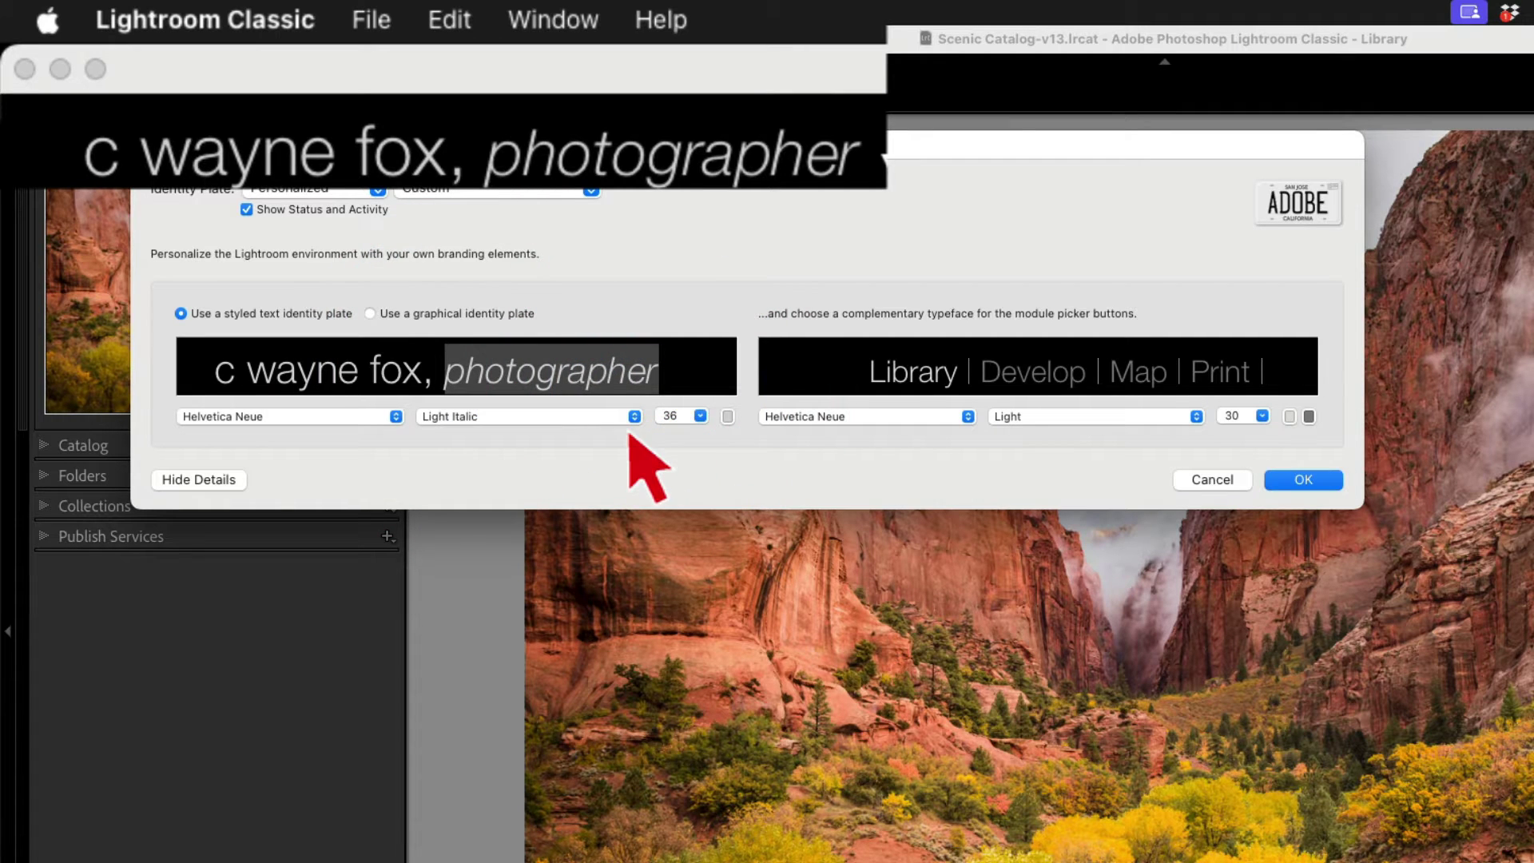
pyautogui.click(671, 416)
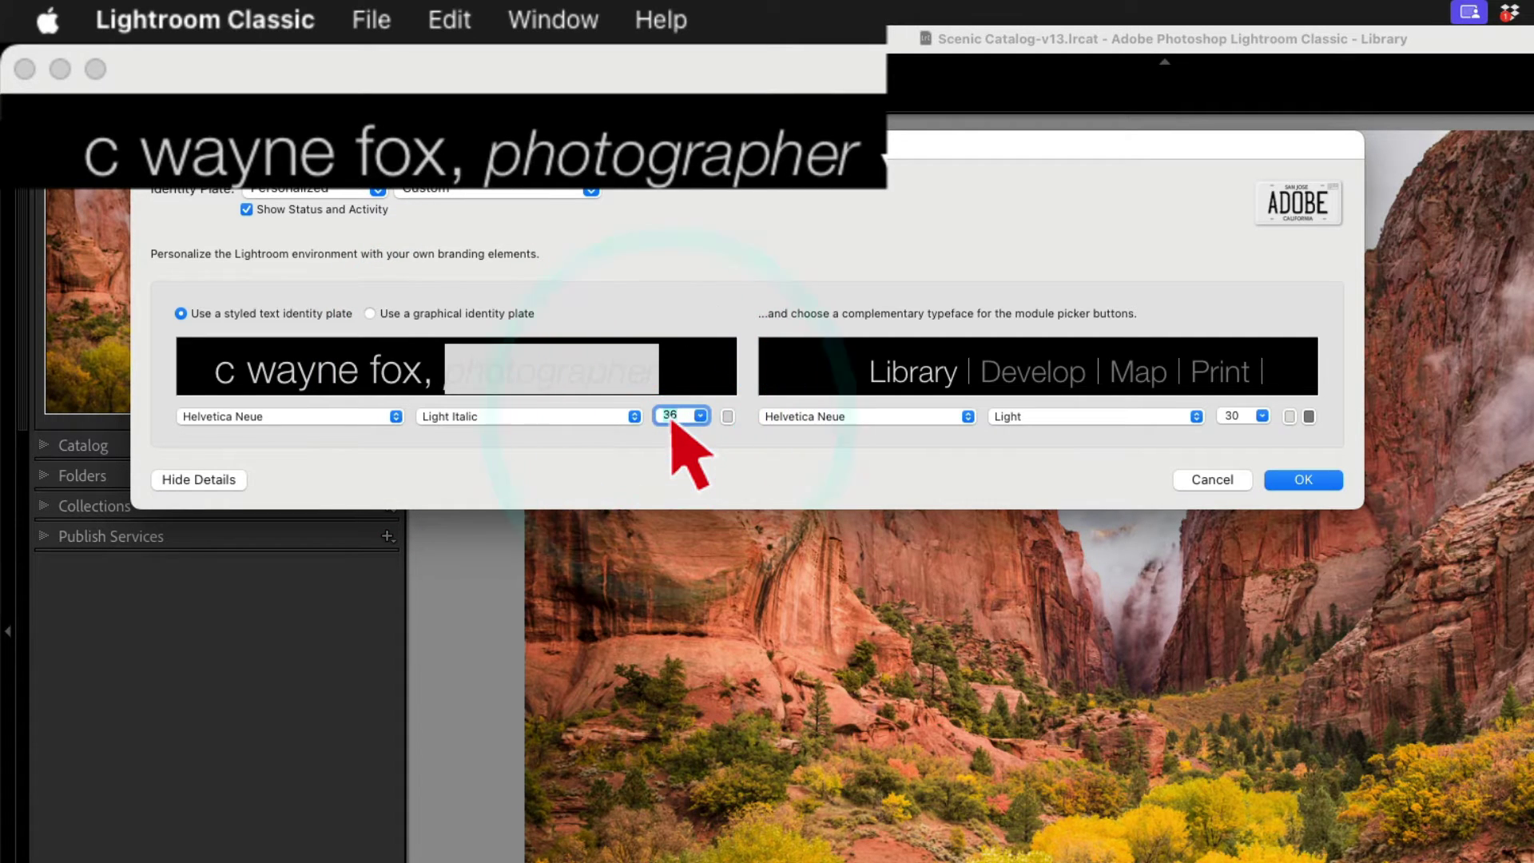
pyautogui.write('30')
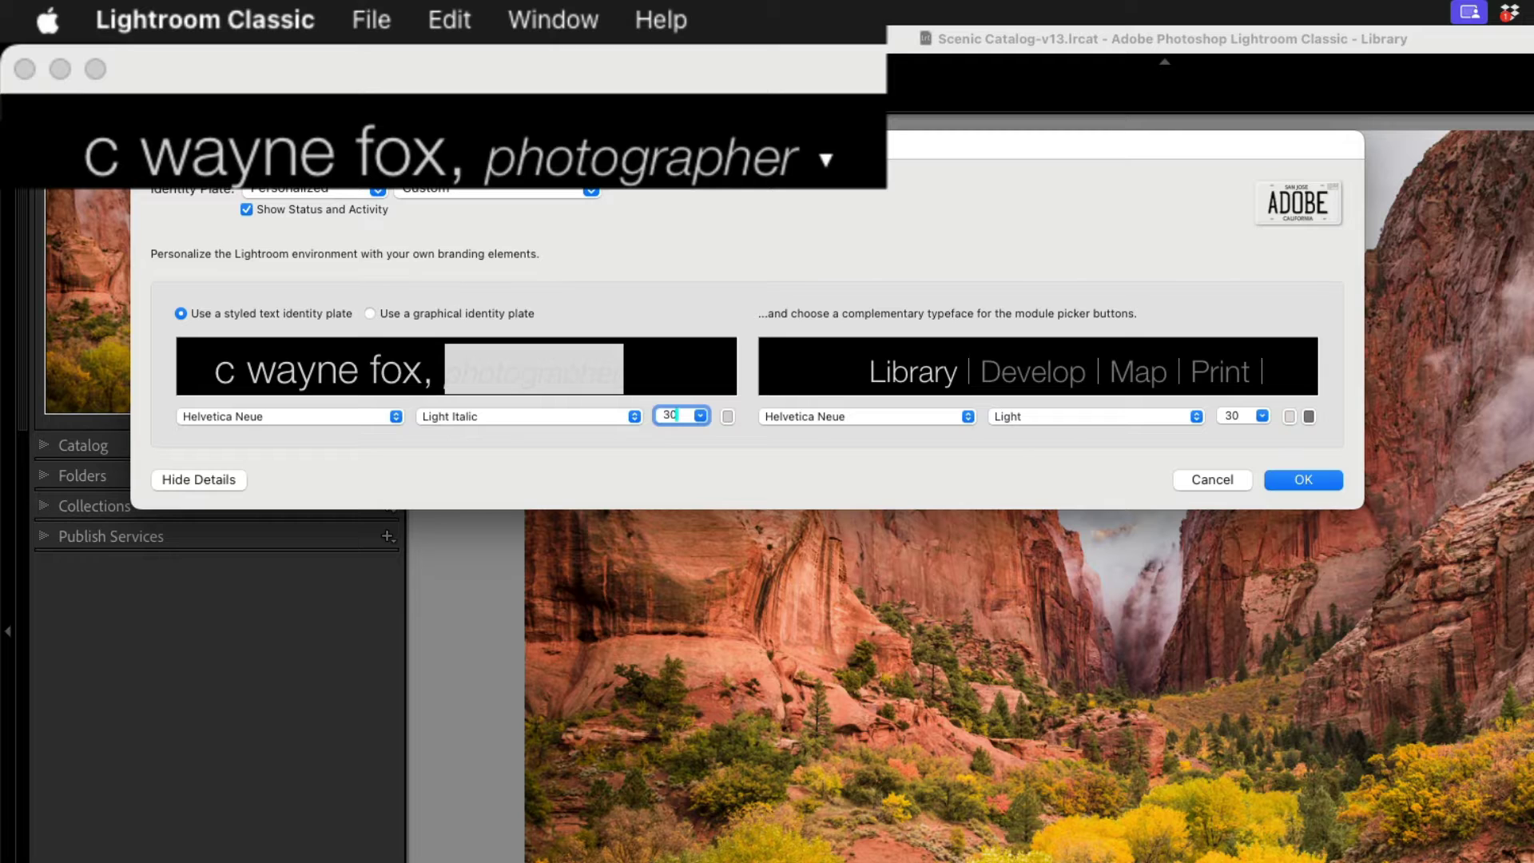
pyautogui.click(663, 454)
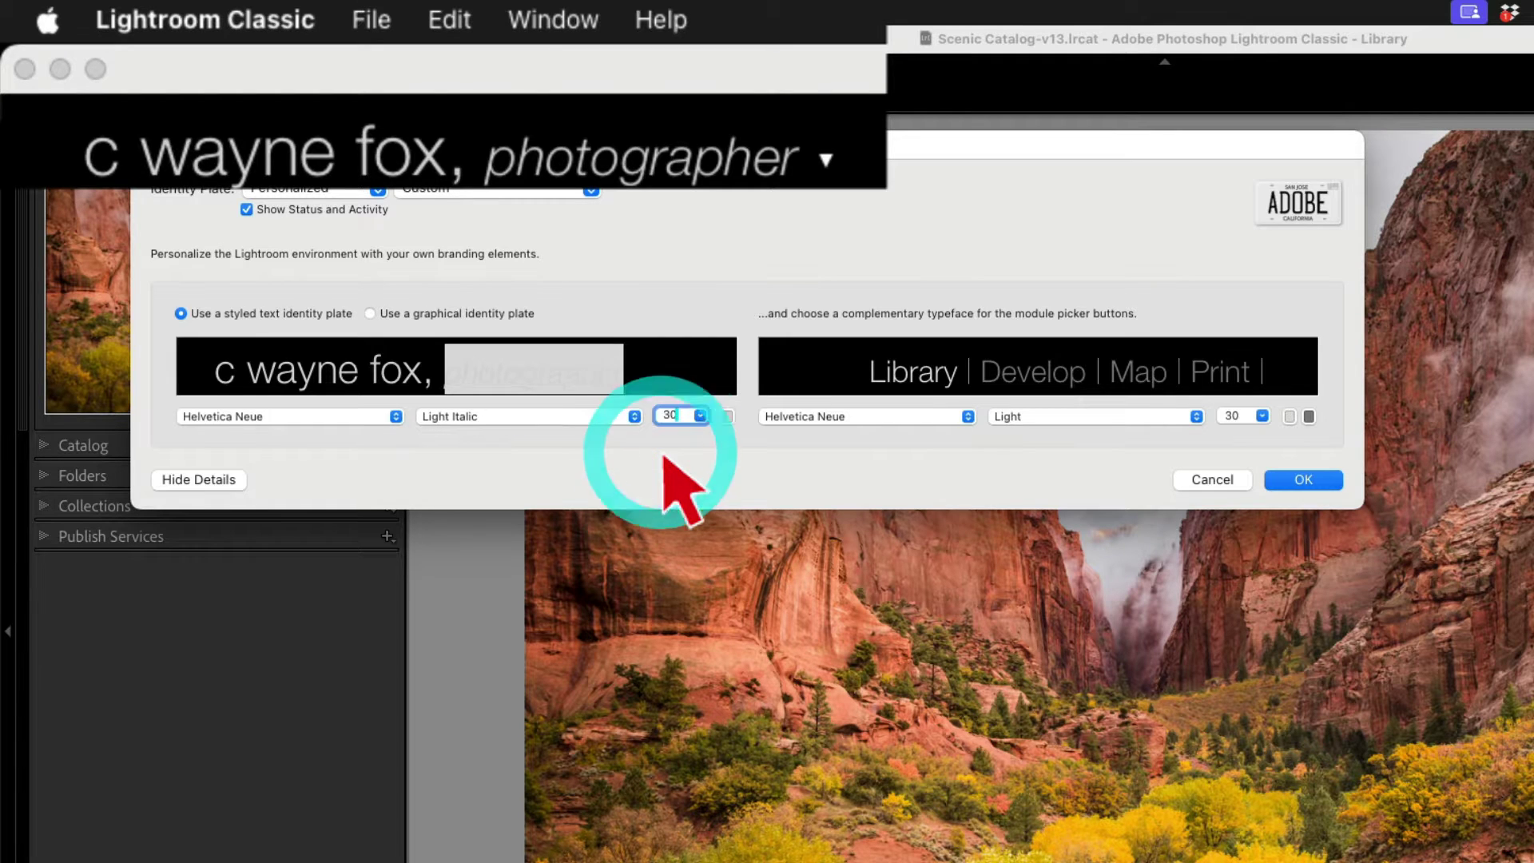
pyautogui.doubleClick(219, 376)
pyautogui.moveTo(235, 377); pyautogui.dragTo(355, 380)
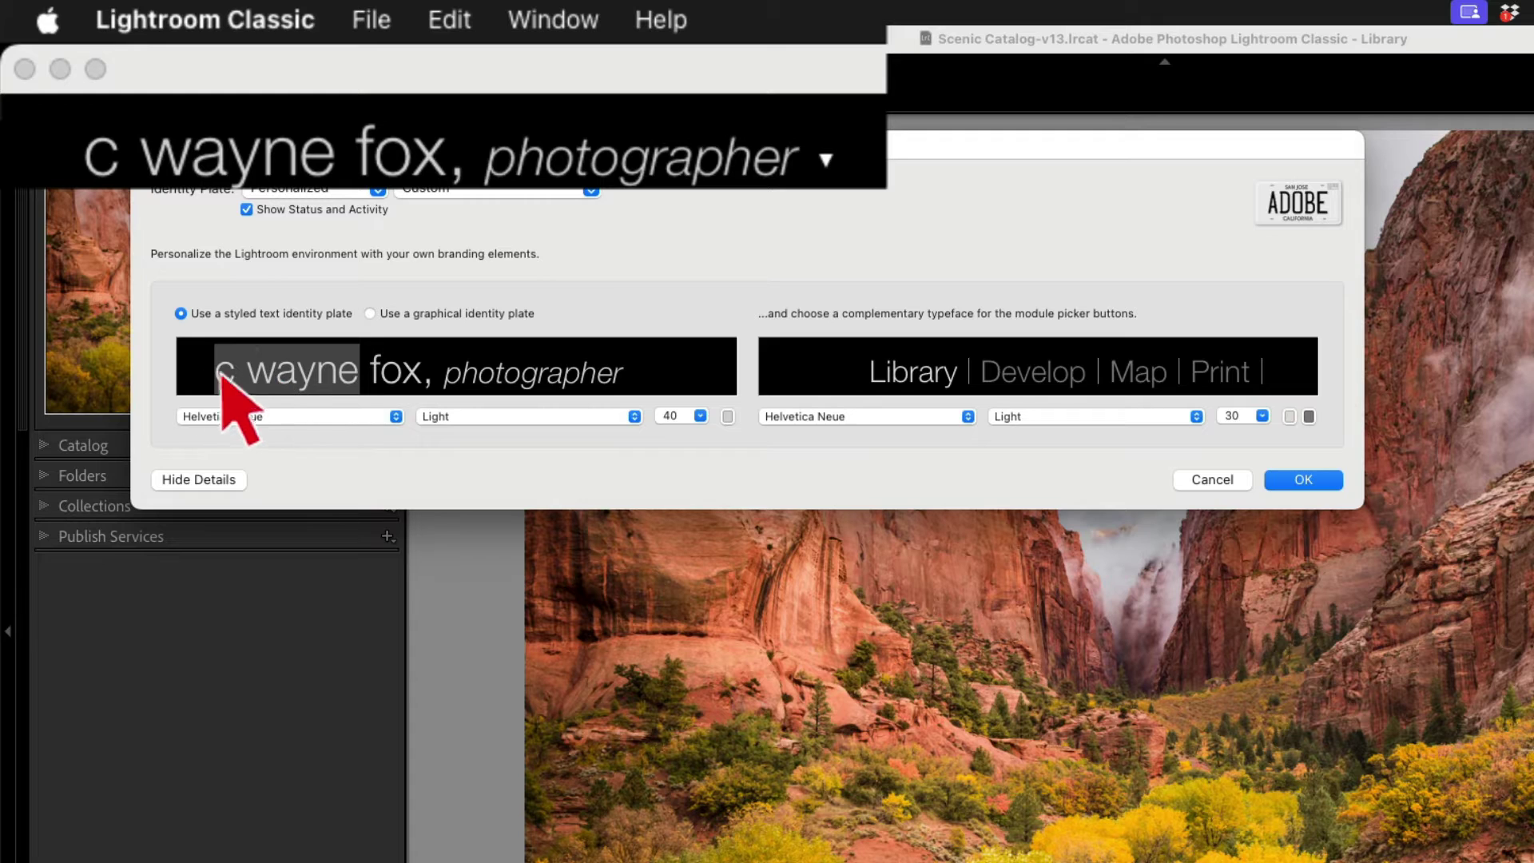
# Step: Colour the first two words of the name yellow-green
pyautogui.click(728, 416)
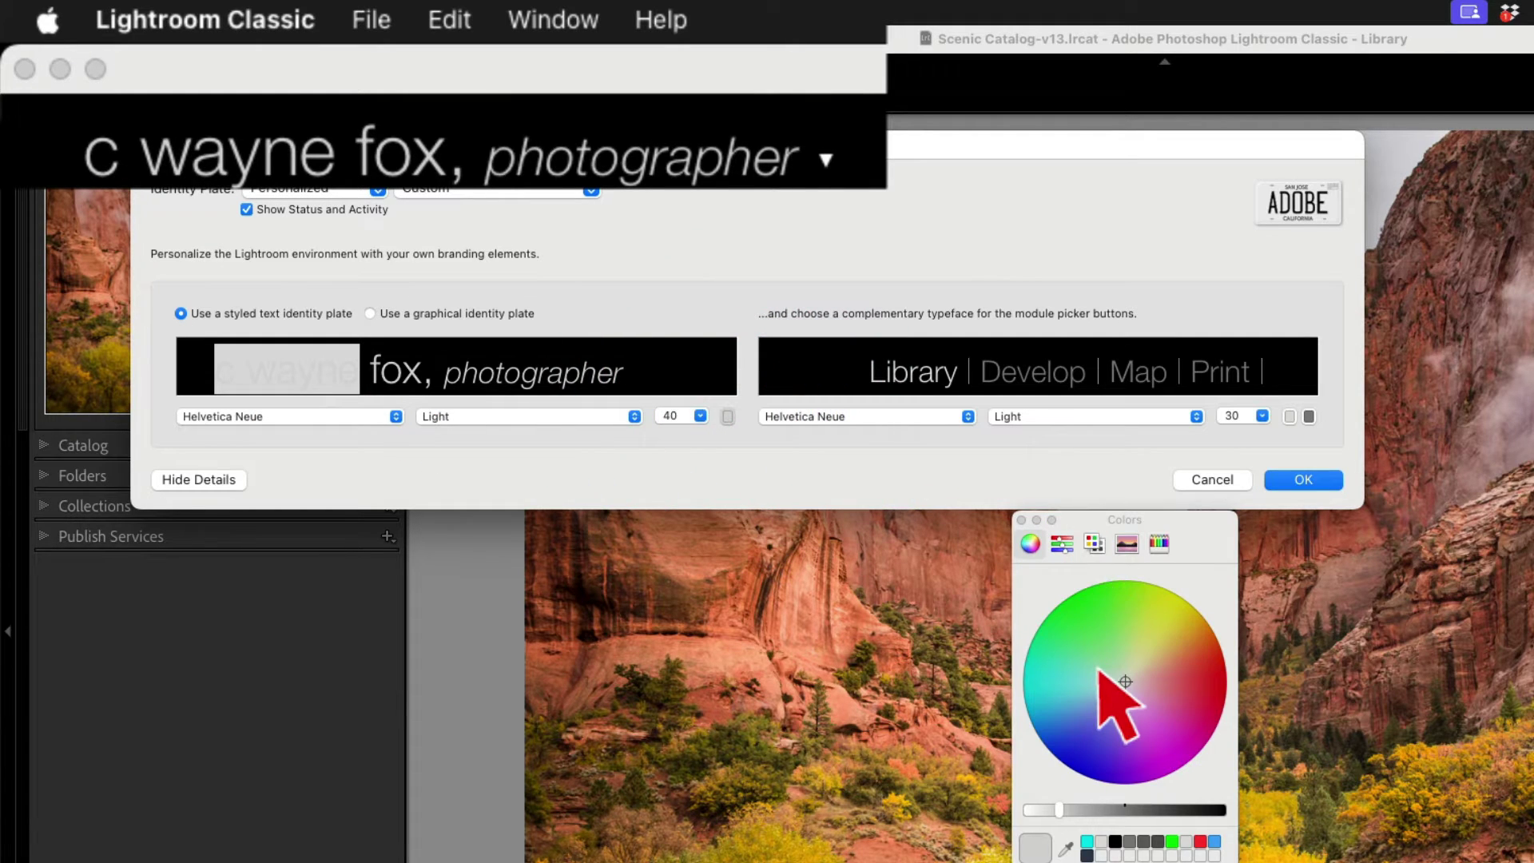
pyautogui.click(1165, 617)
pyautogui.click(1172, 607)
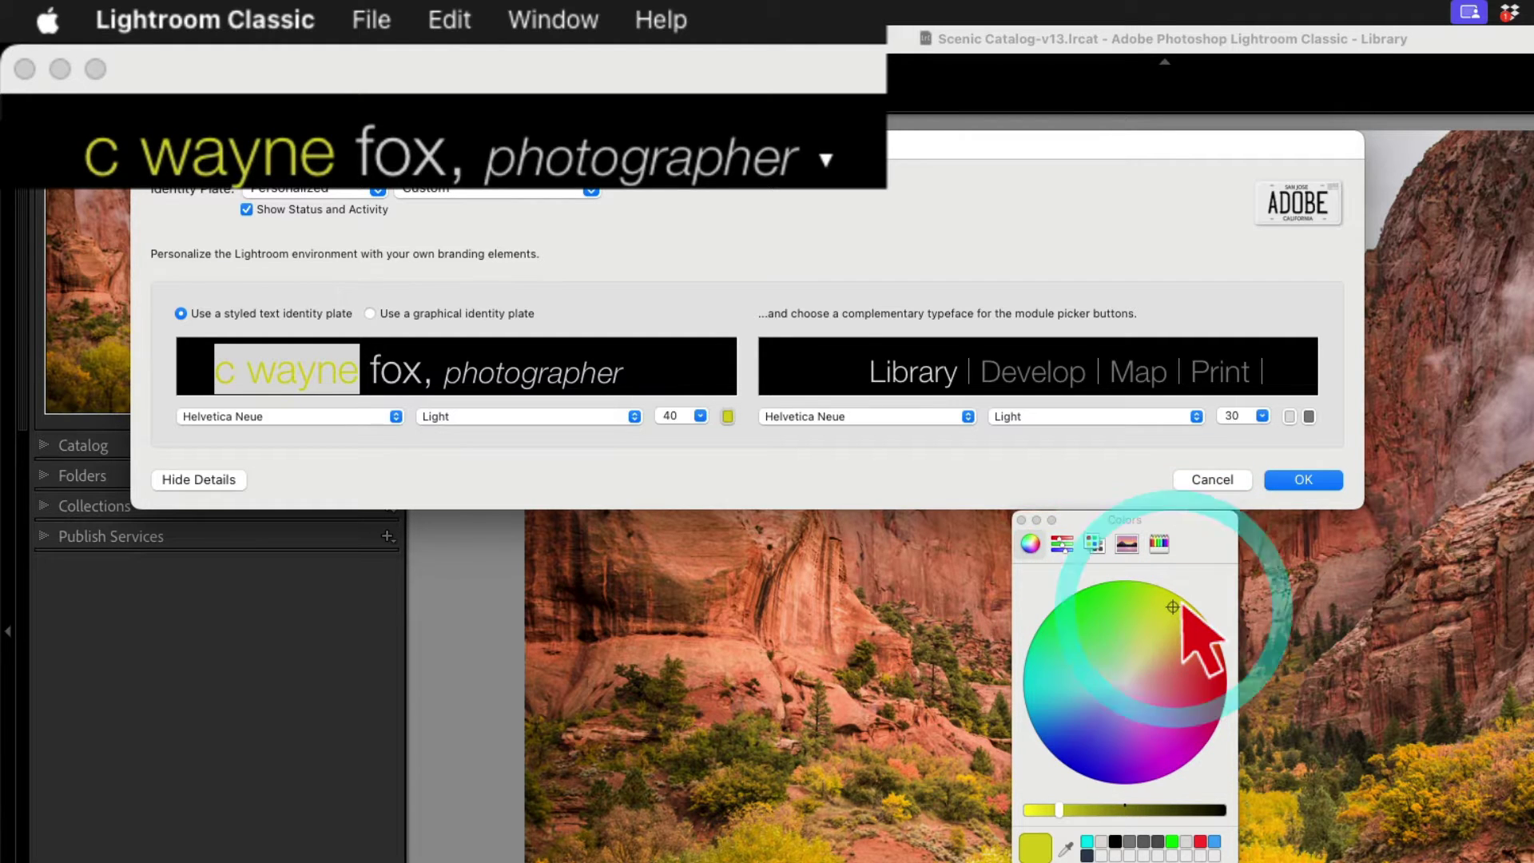
pyautogui.click(1182, 605)
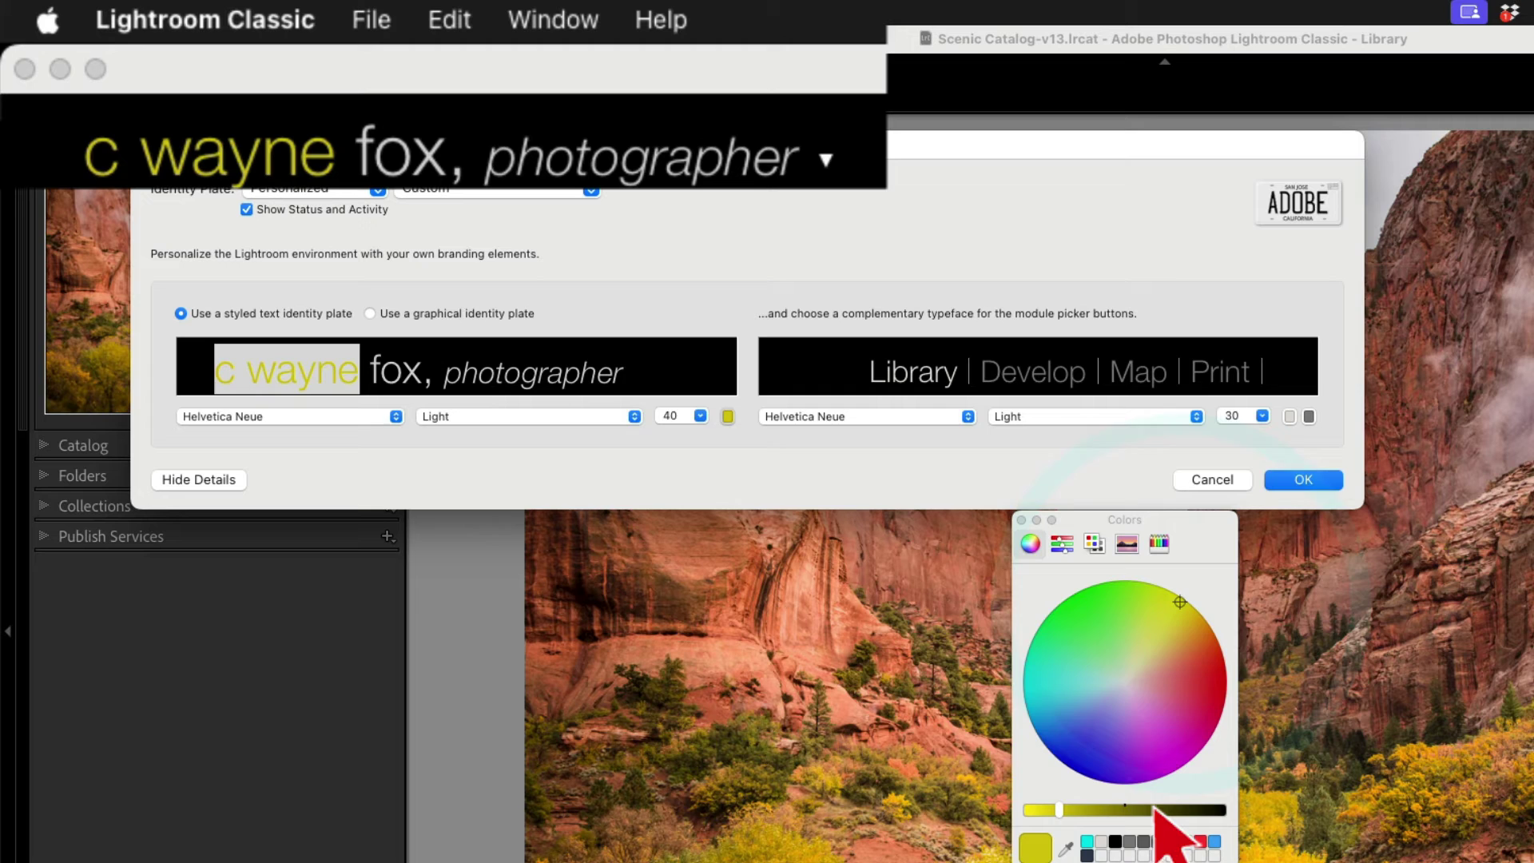
pyautogui.click(1022, 520)
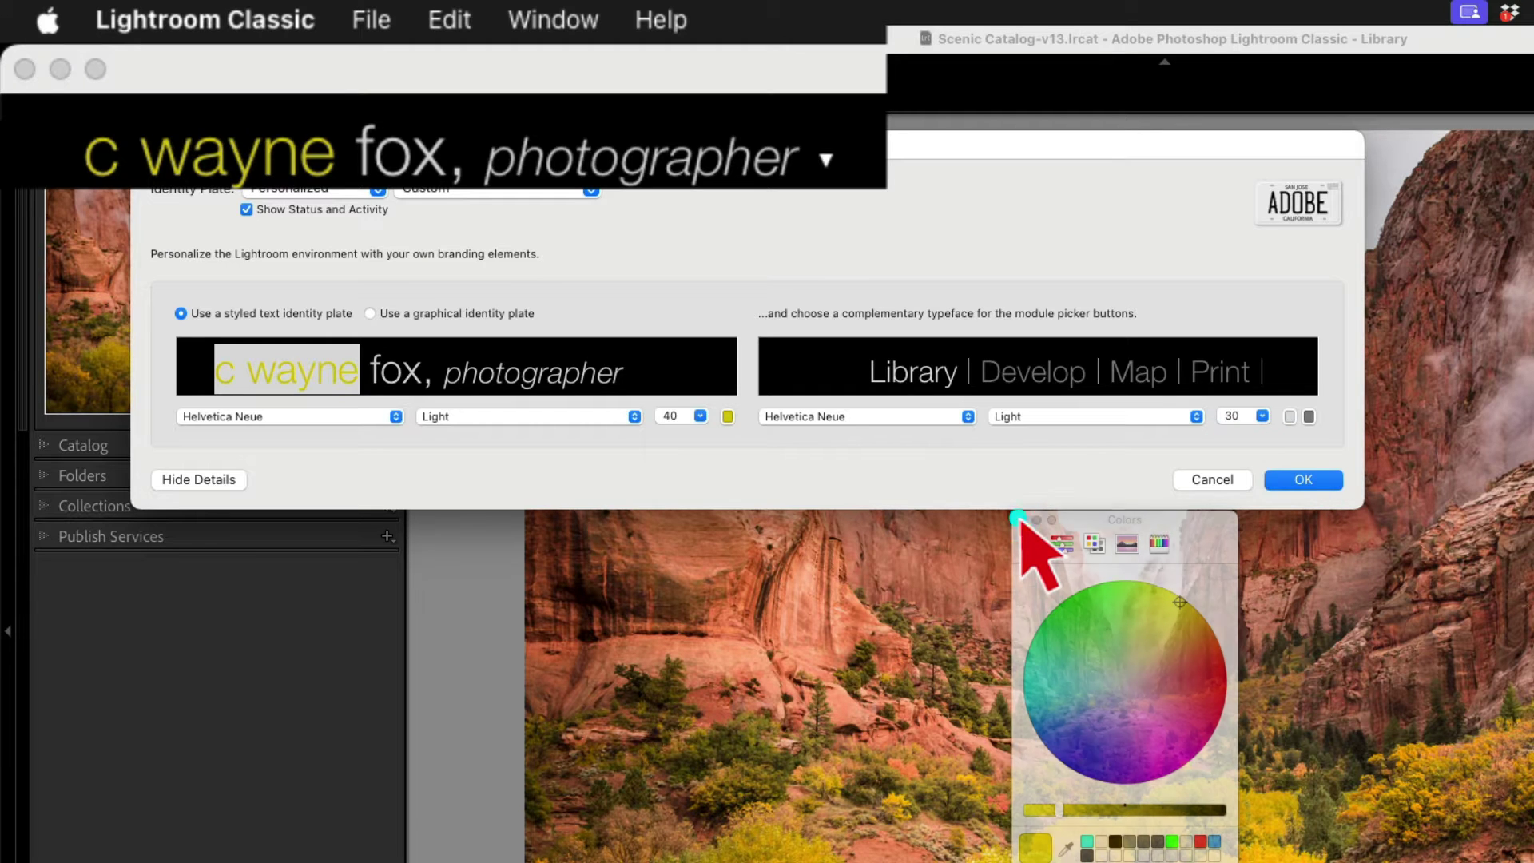
# Step: Colour the surname cyan
pyautogui.doubleClick(392, 372)
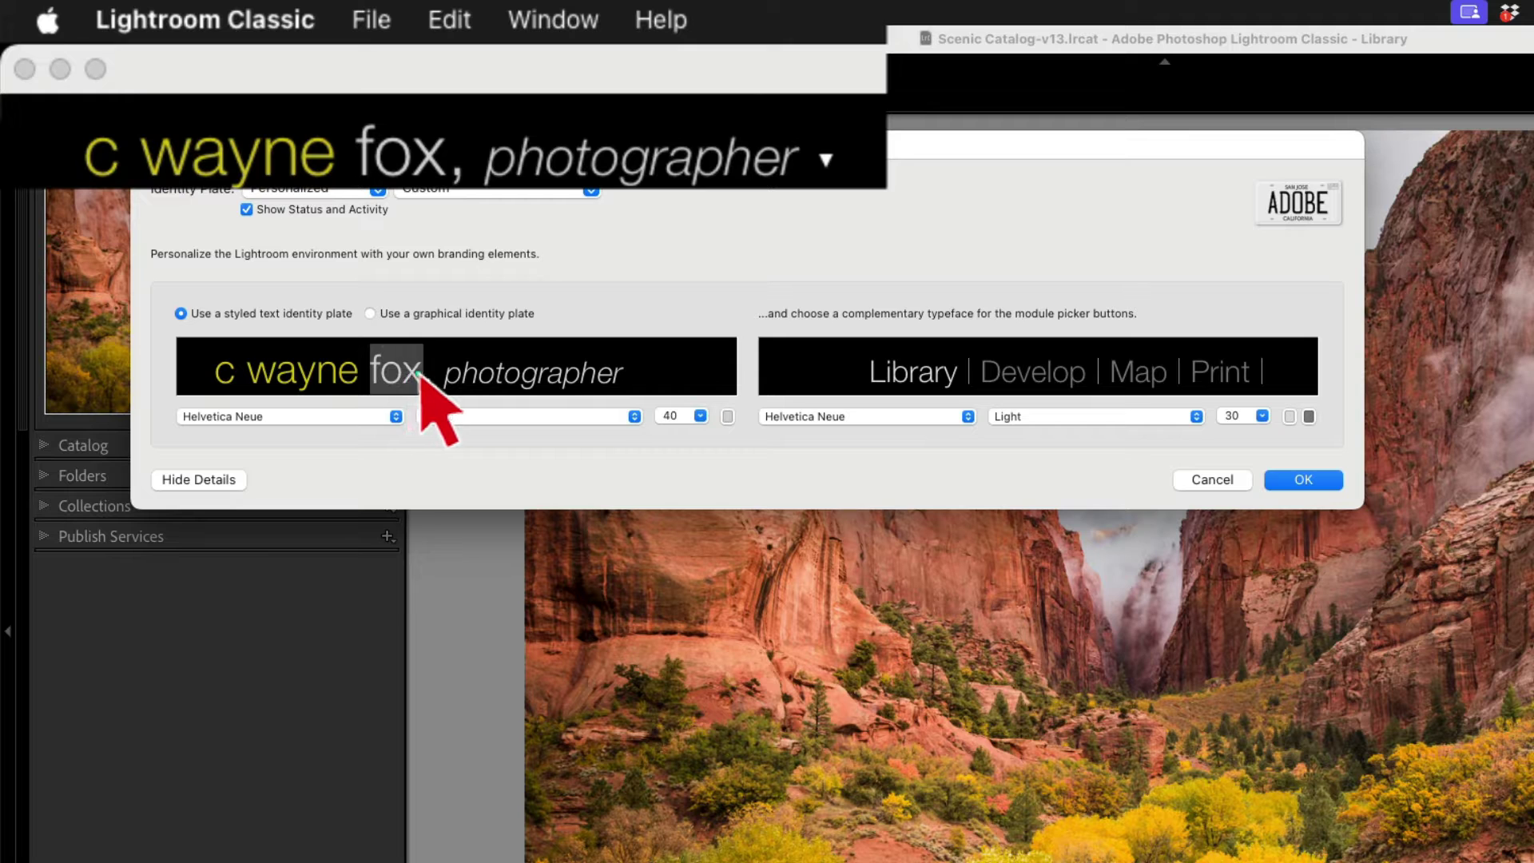
pyautogui.doubleClick(413, 375)
pyautogui.click(725, 415)
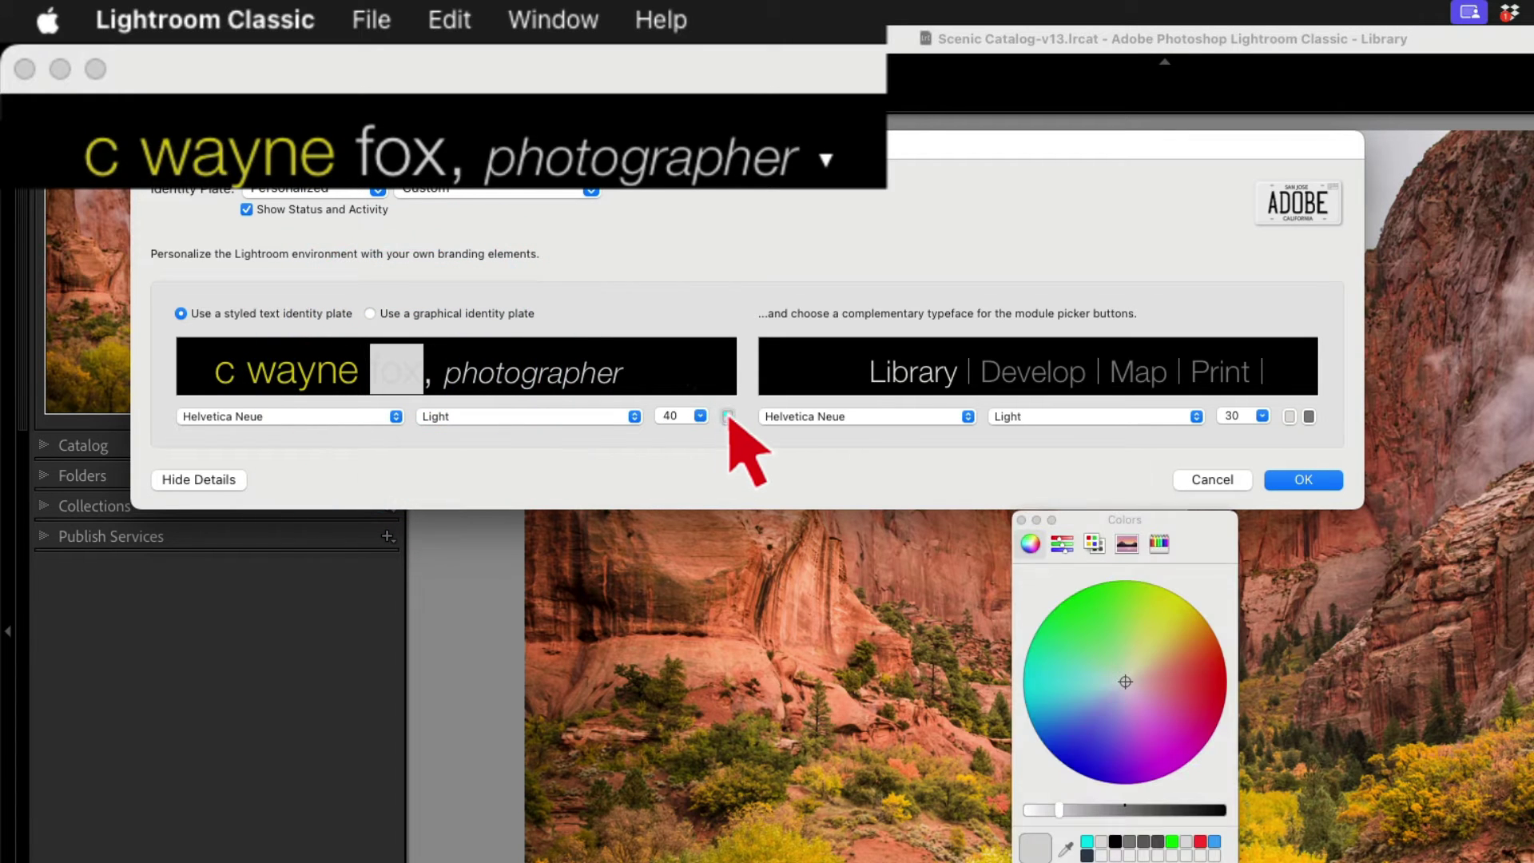
pyautogui.click(1028, 697)
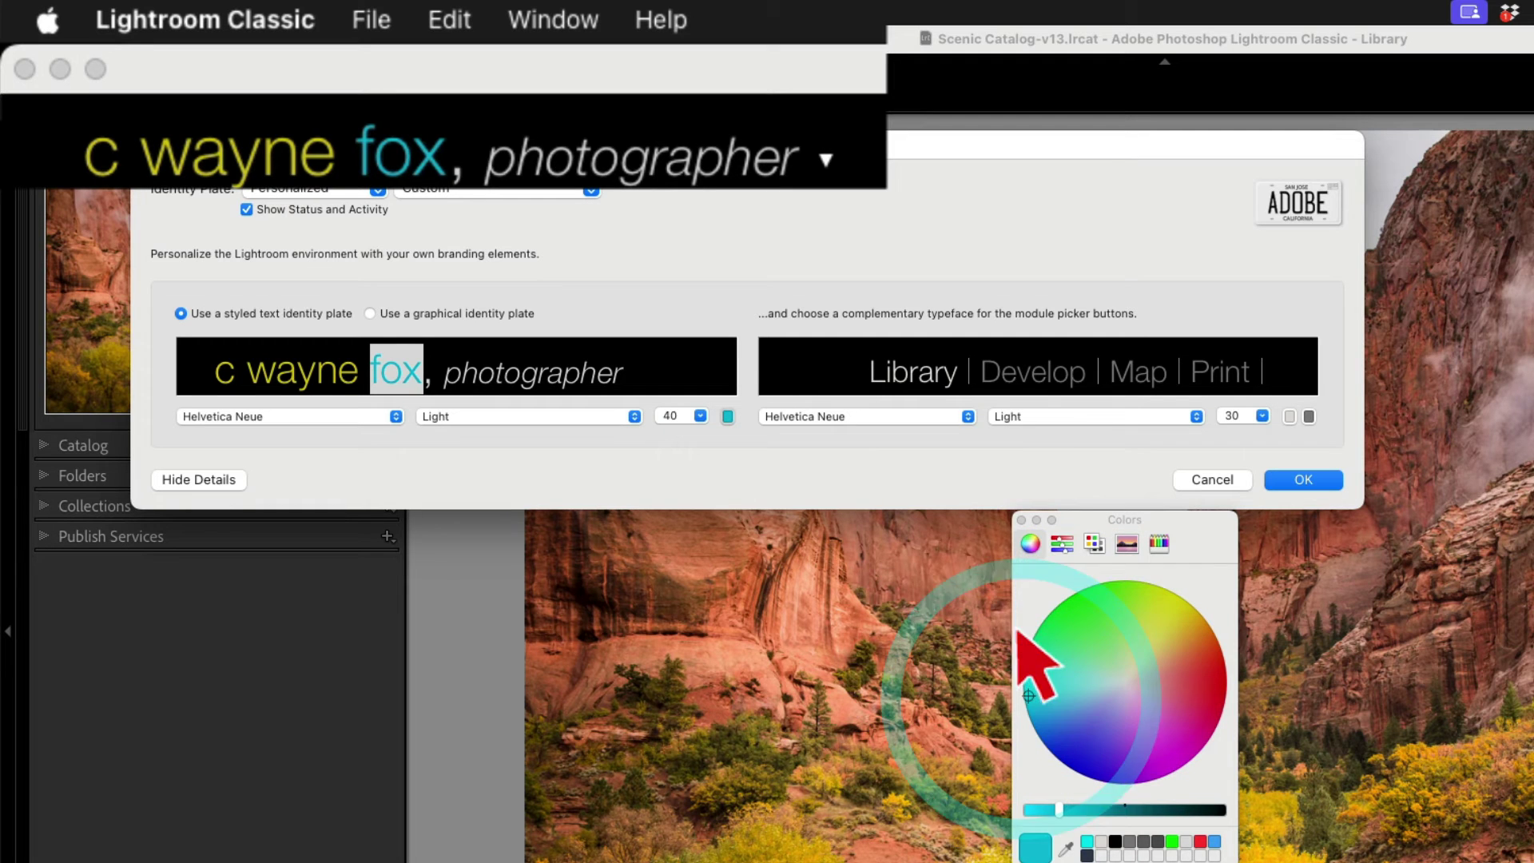
pyautogui.click(1022, 521)
# Step: Make ', photographer' a lighter grey
pyautogui.moveTo(424, 372); pyautogui.dragTo(631, 372)
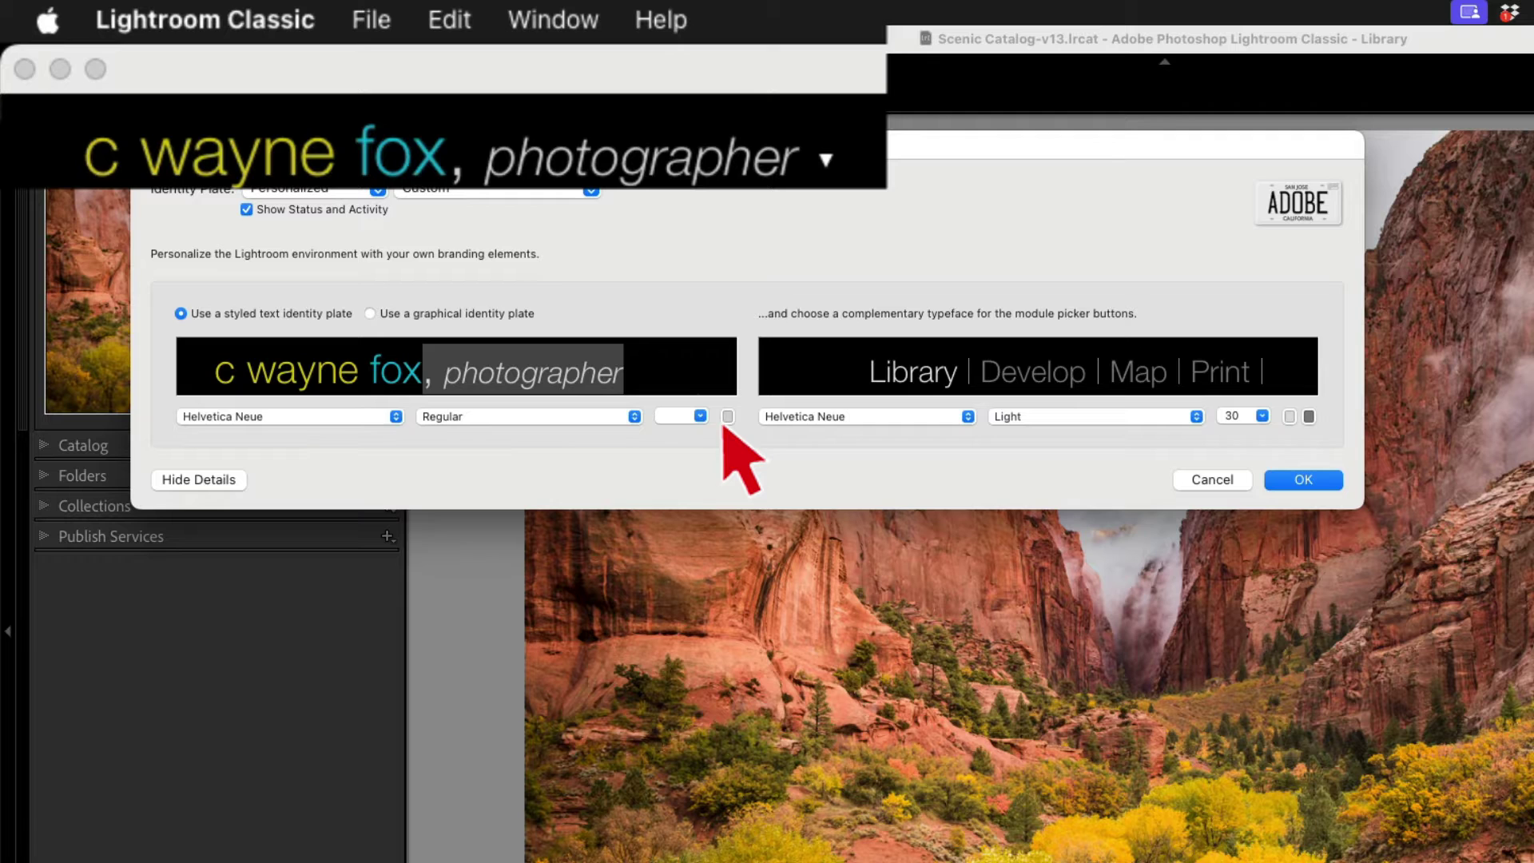
pyautogui.click(727, 416)
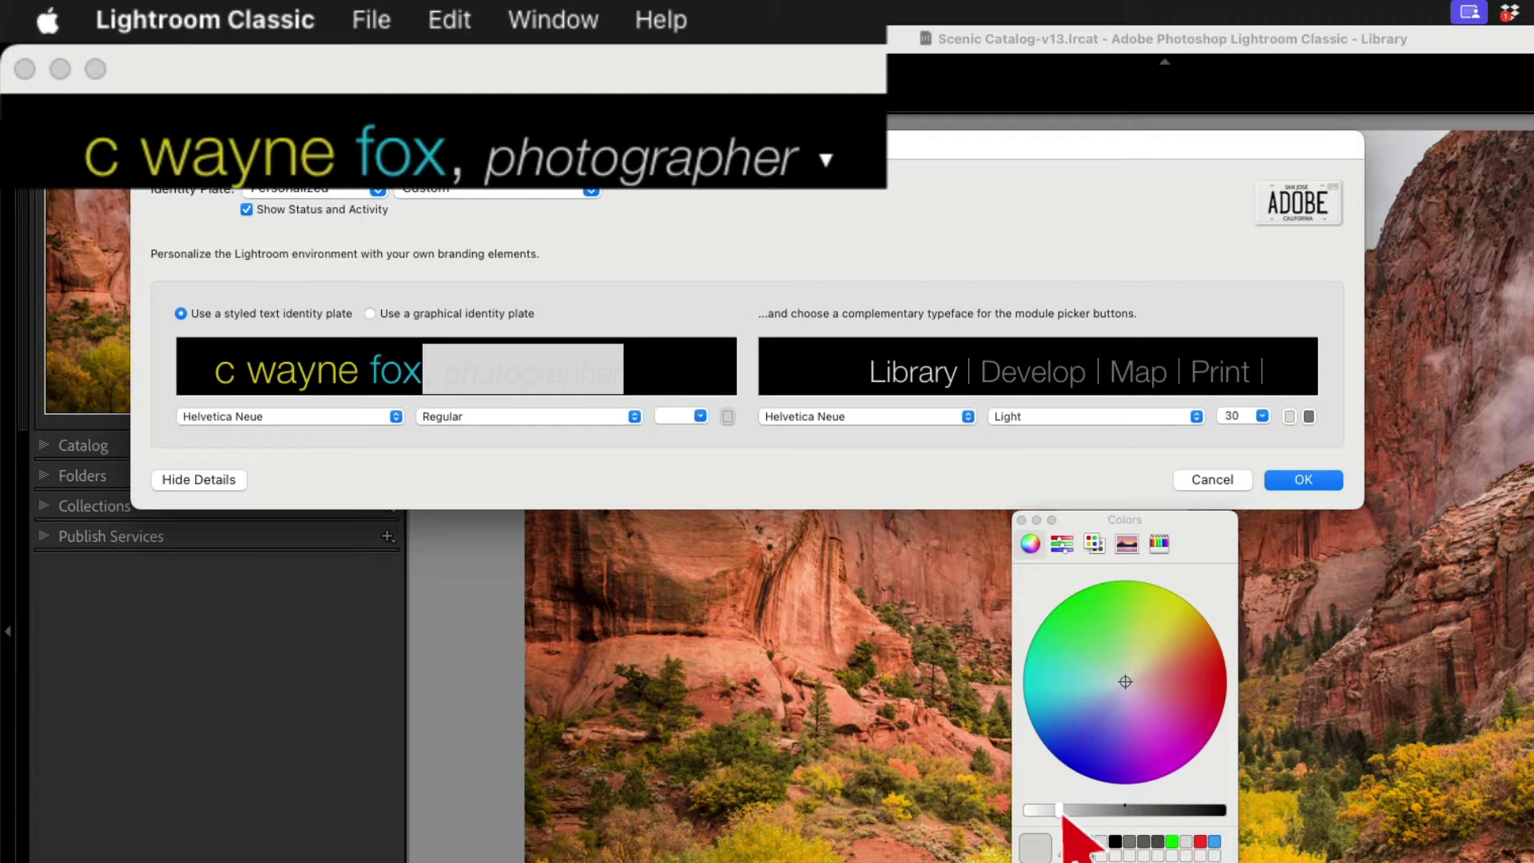
pyautogui.moveTo(1066, 817); pyautogui.dragTo(1091, 815)
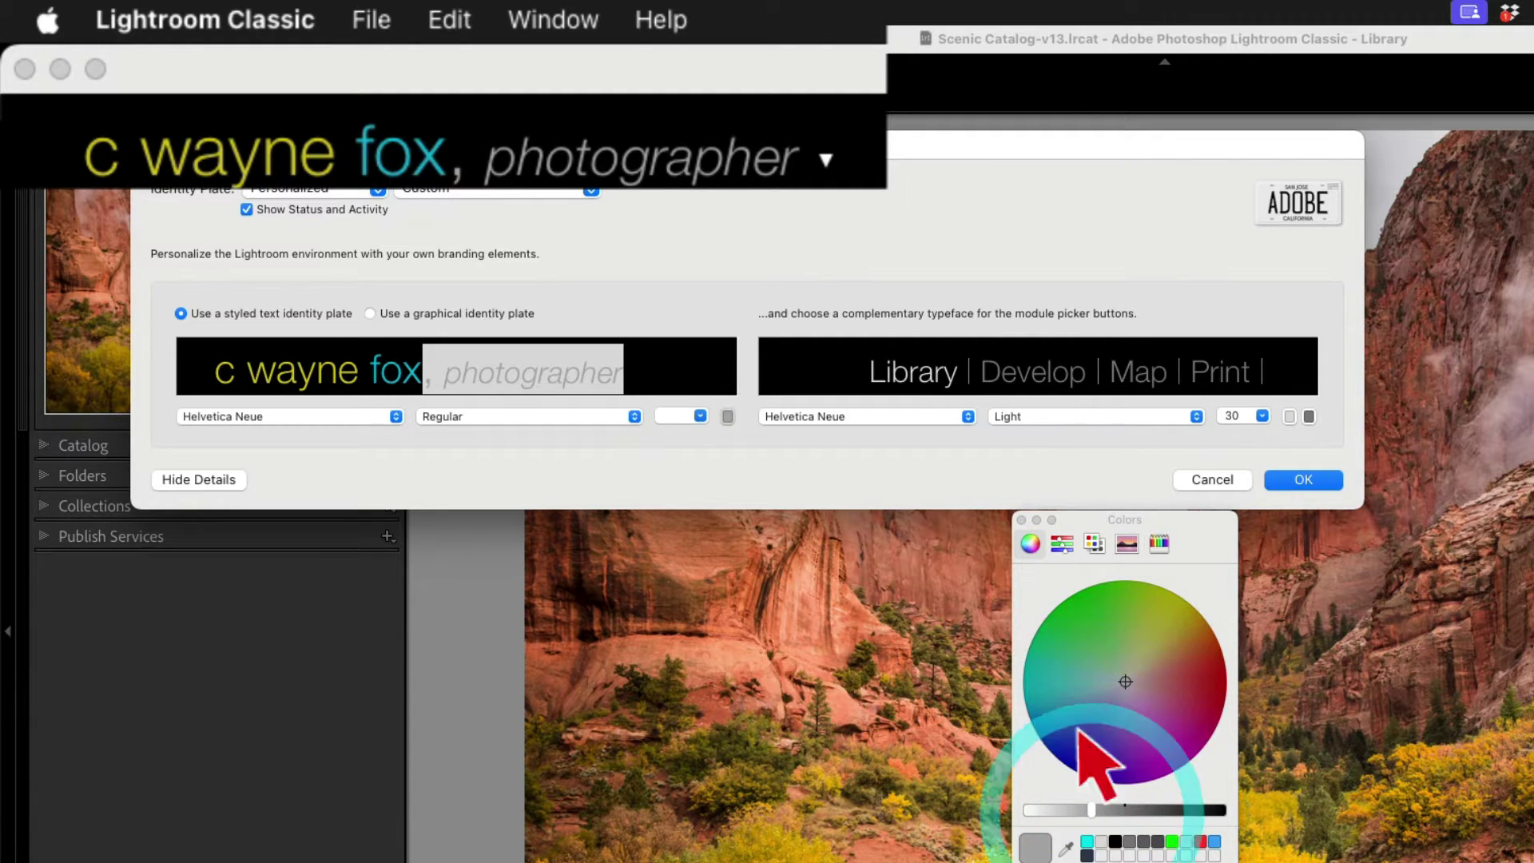
# Step: Set the module names to Helvetica Neue Light at size 36
pyautogui.click(1021, 520)
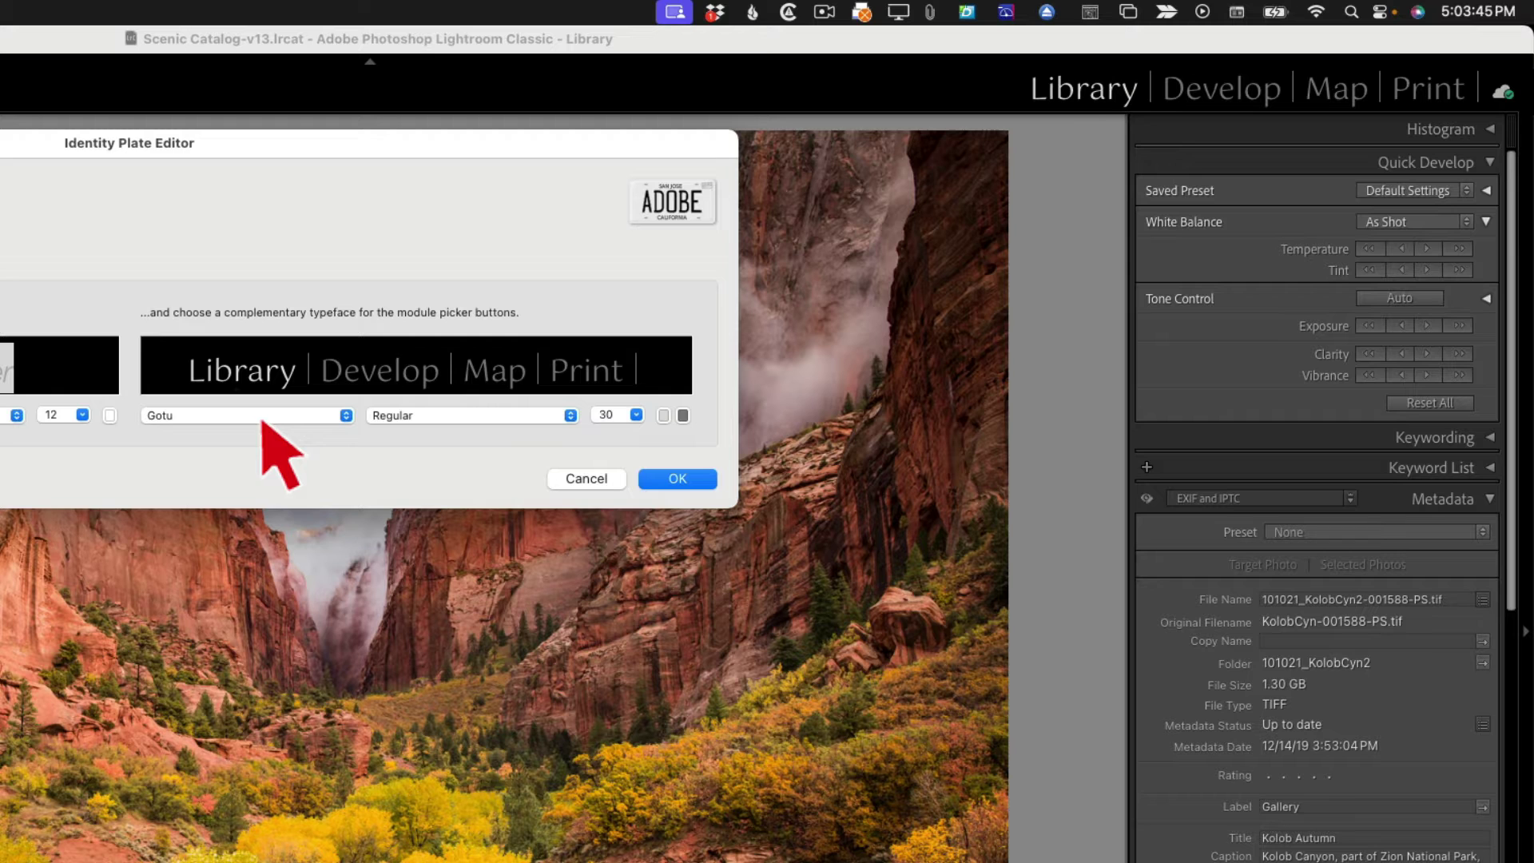
pyautogui.moveTo(330, 141); pyautogui.dragTo(656, 160)
pyautogui.moveTo(493, 163); pyautogui.dragTo(908, 160)
pyautogui.click(973, 443)
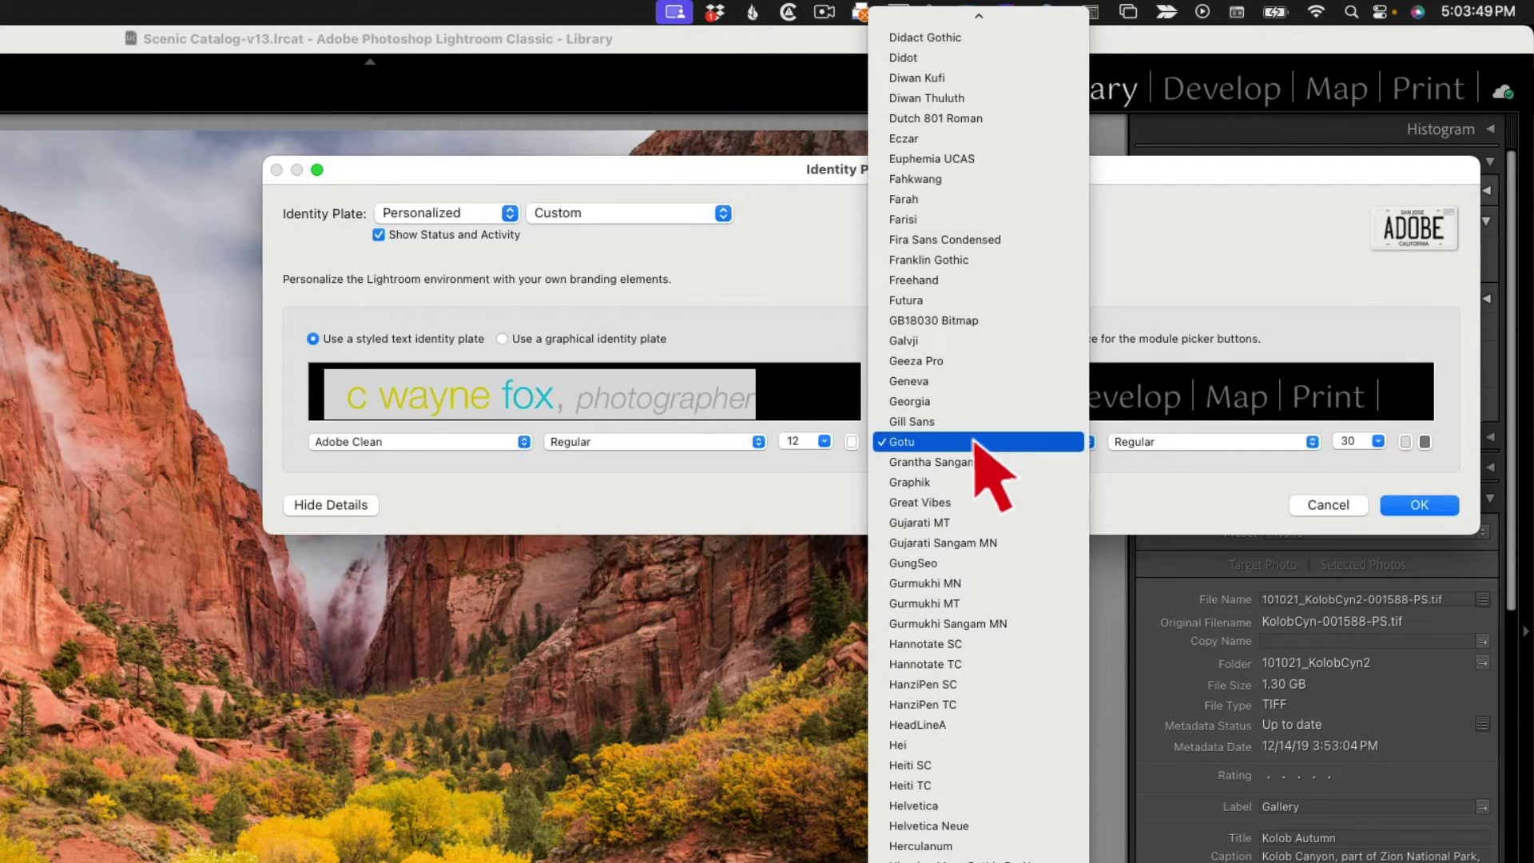
pyautogui.click(993, 799)
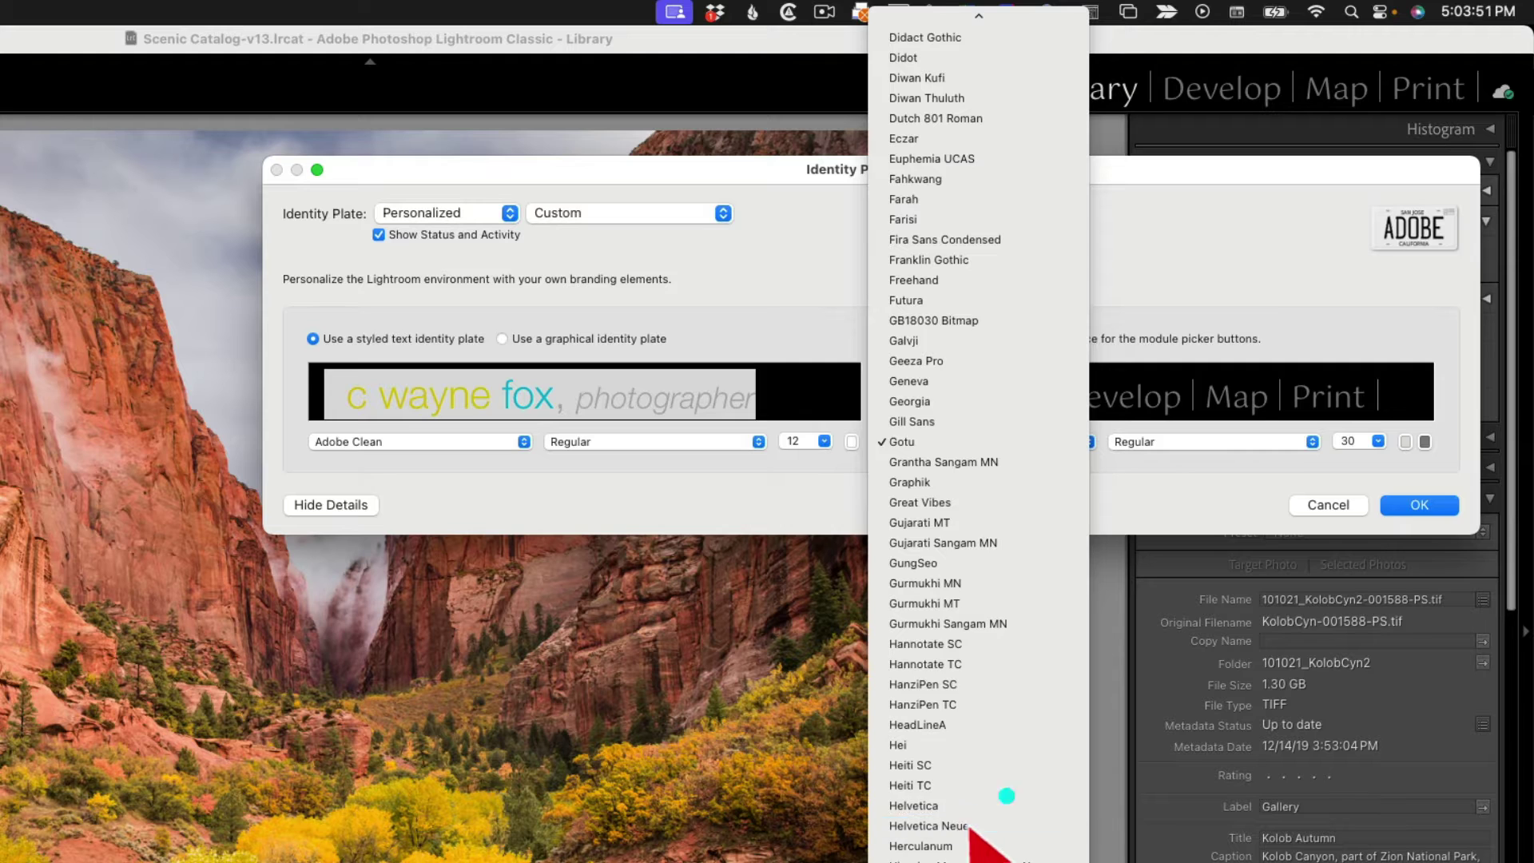
pyautogui.click(1141, 442)
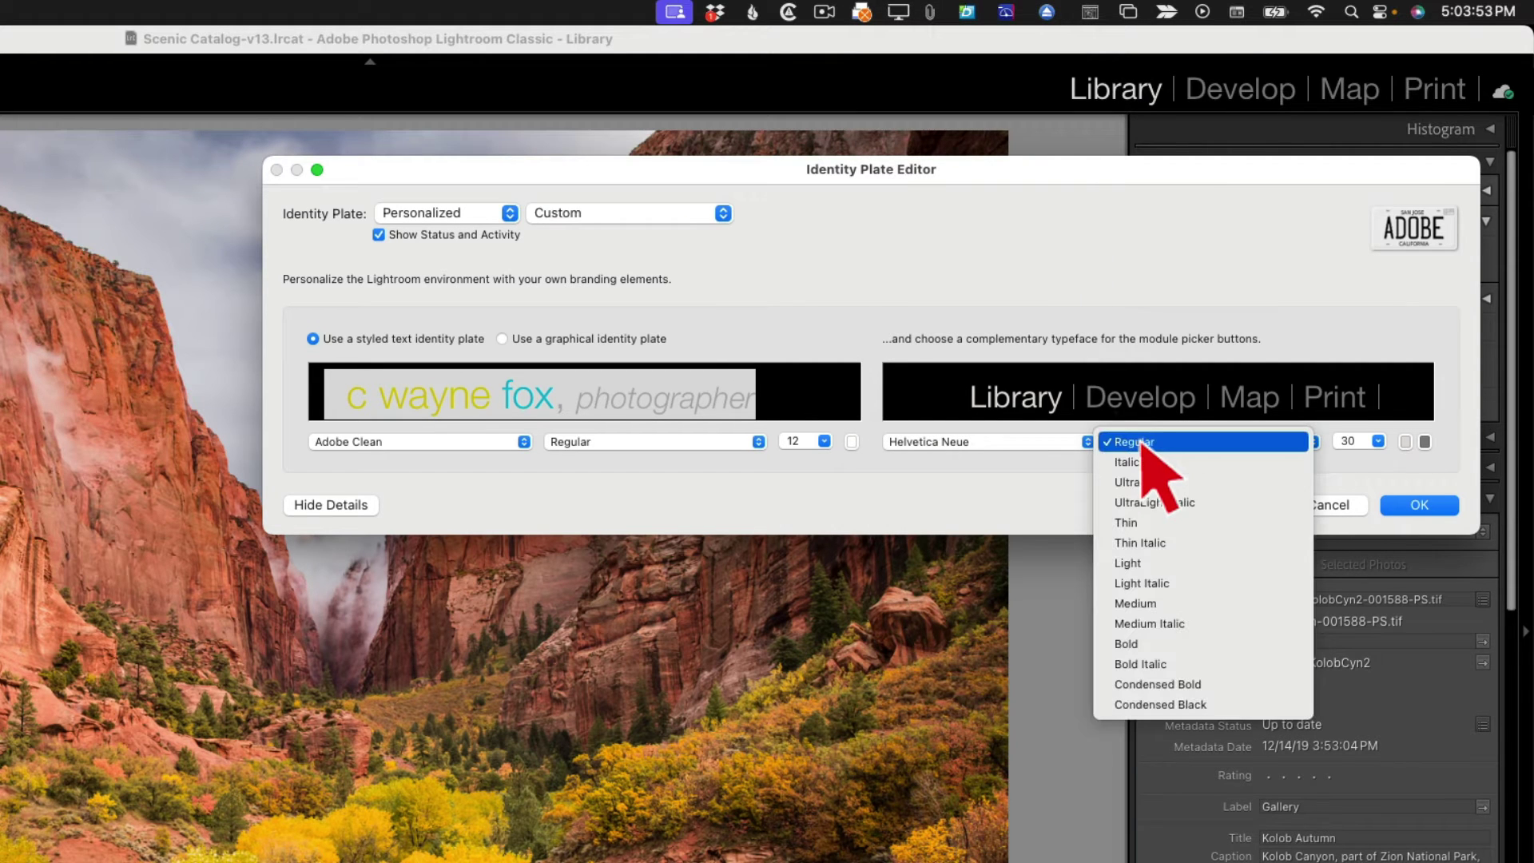
pyautogui.click(1151, 563)
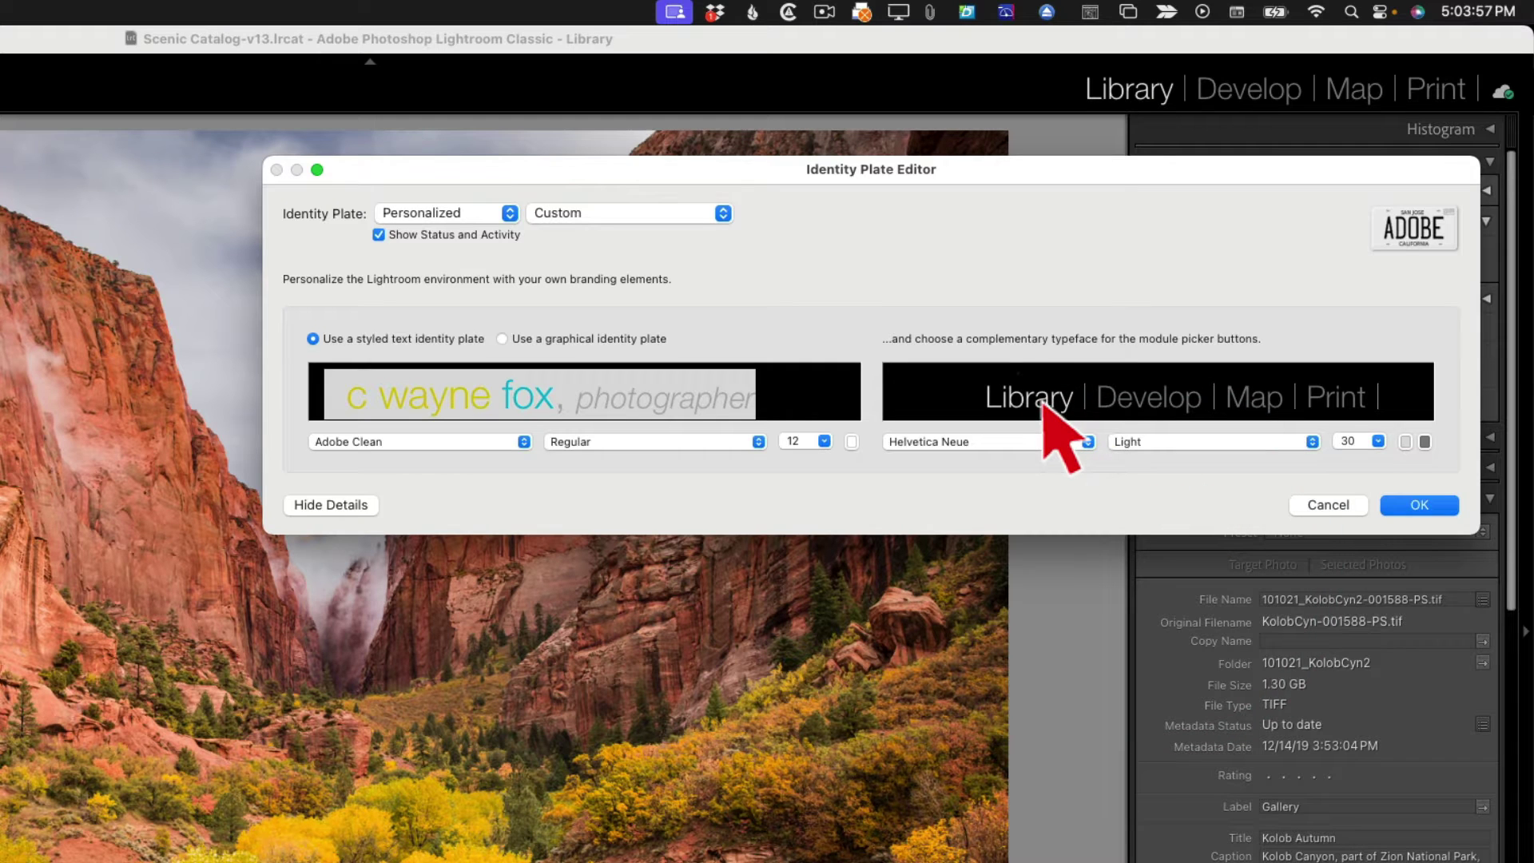
pyautogui.click(1376, 444)
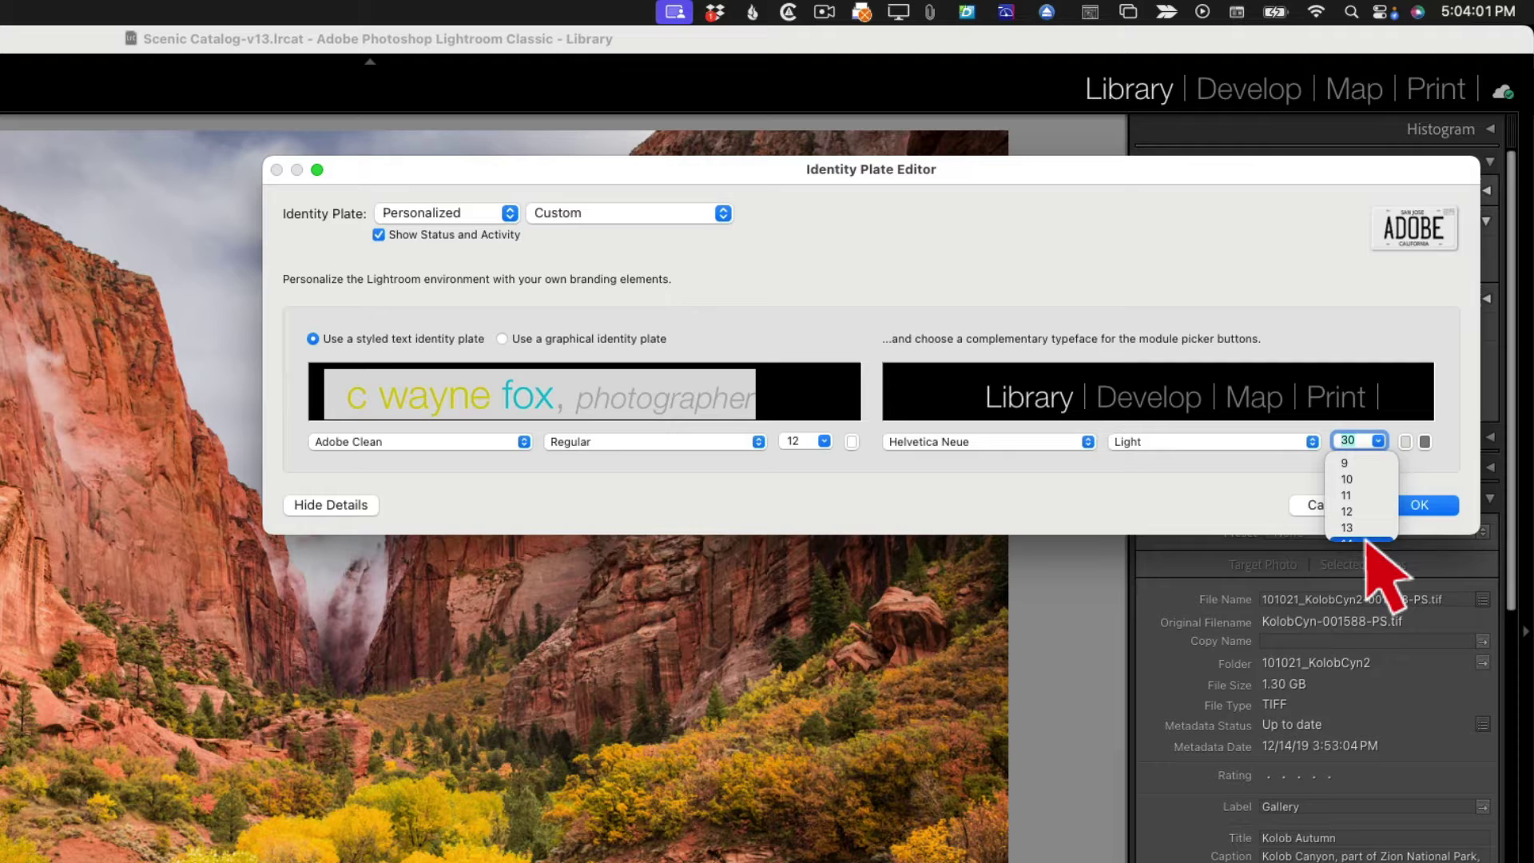
pyautogui.click(1365, 497)
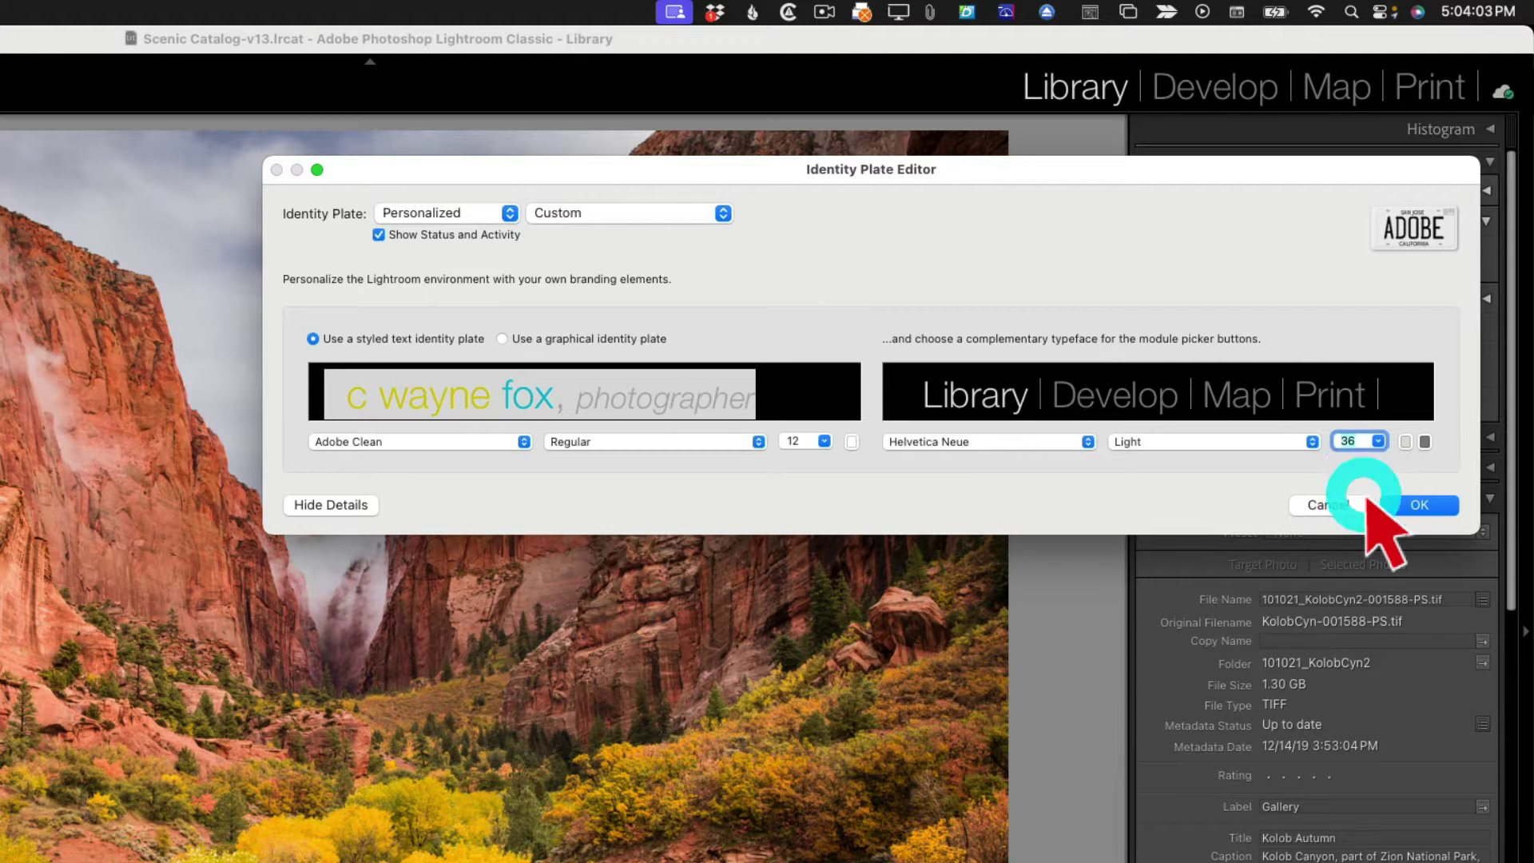
# Step: Colour the active module yellow and the others dark cyan, then apply the plate with OK
pyautogui.click(1406, 442)
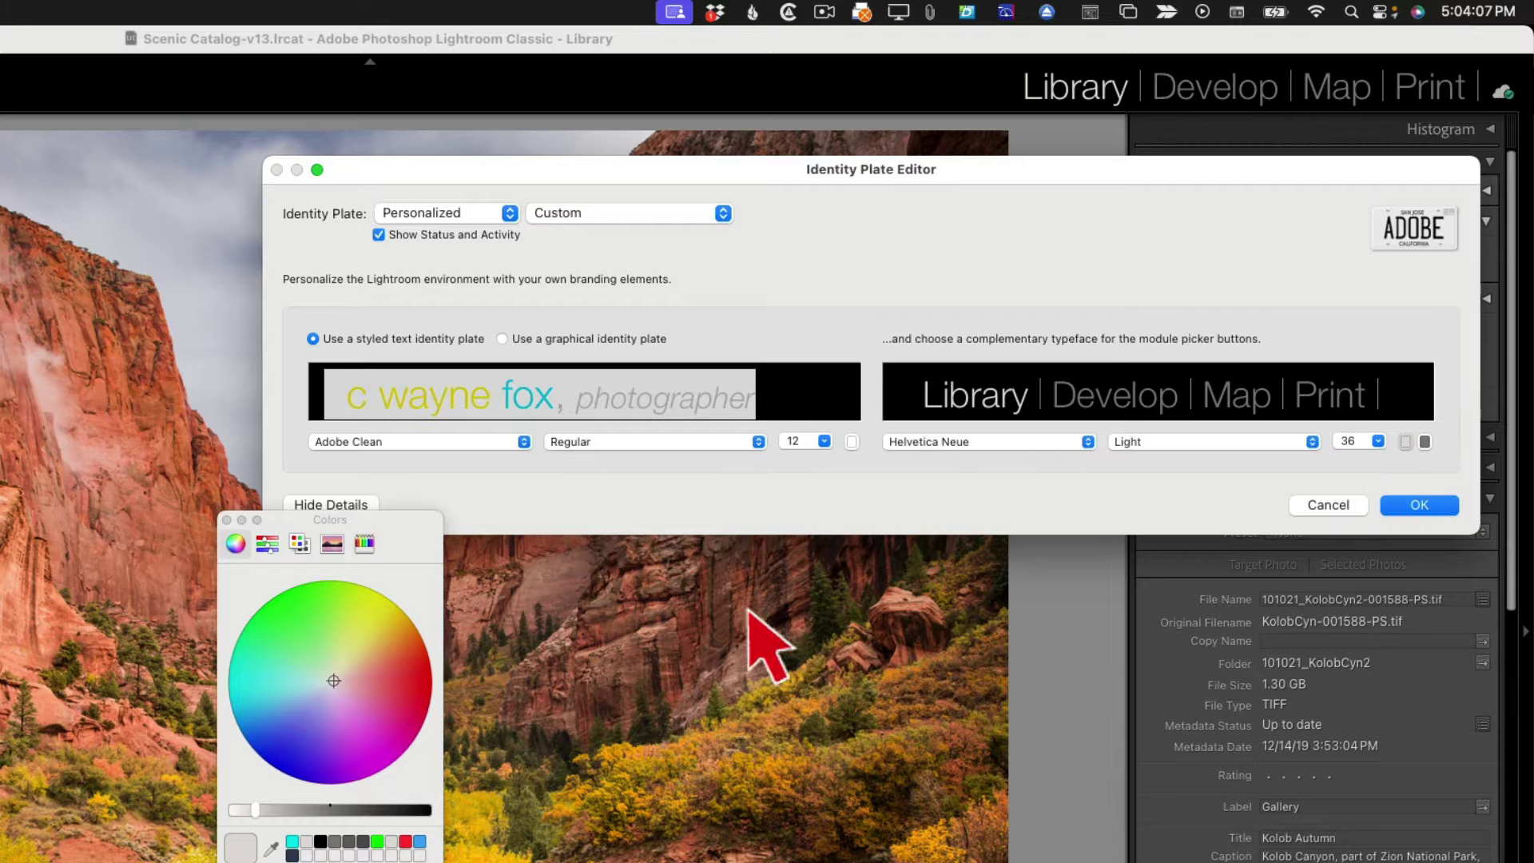
pyautogui.click(379, 597)
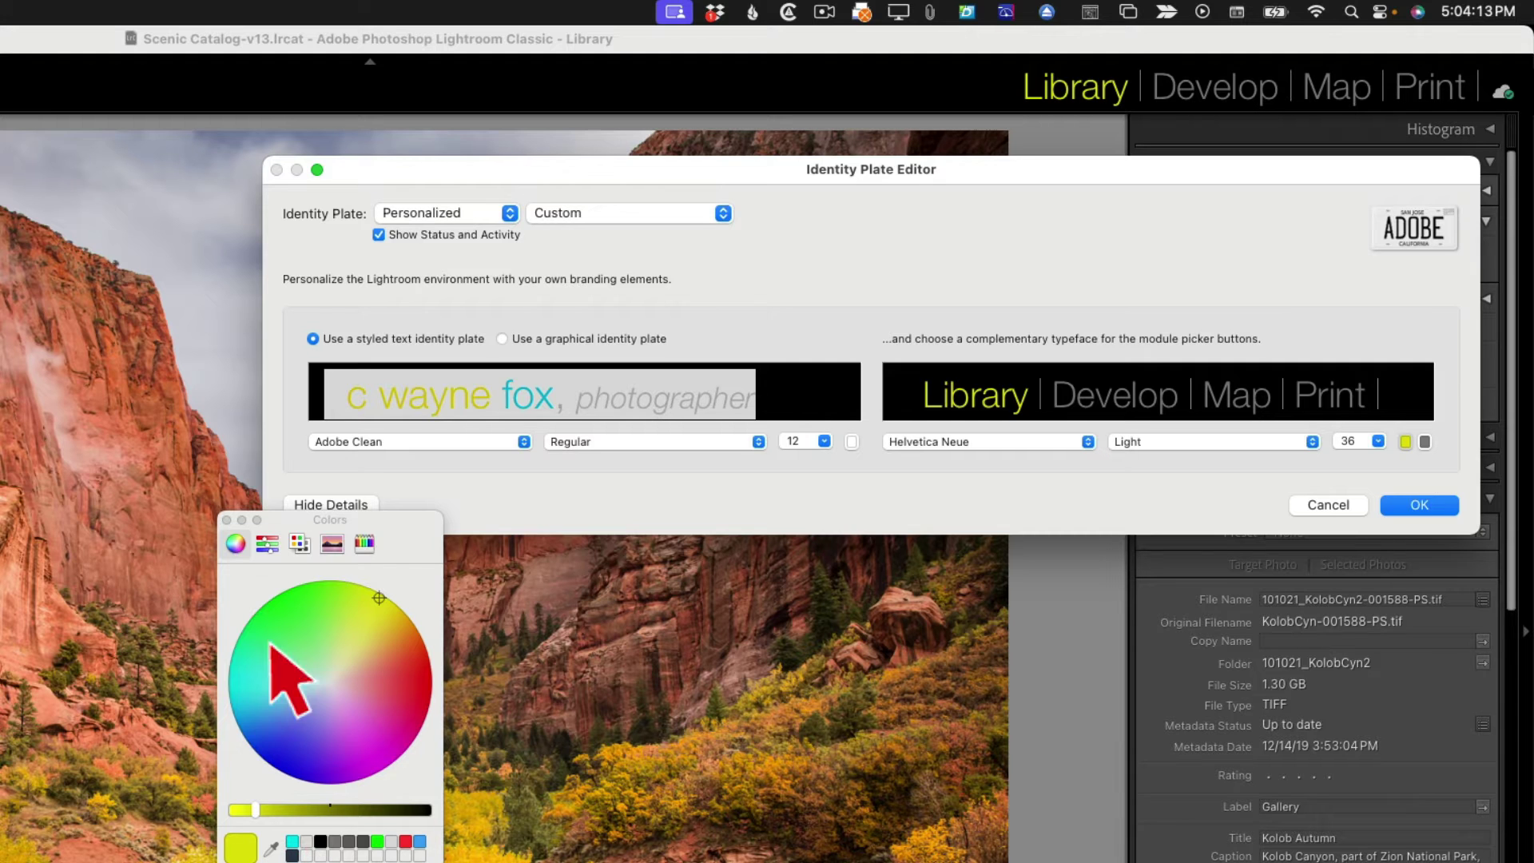
pyautogui.click(1425, 442)
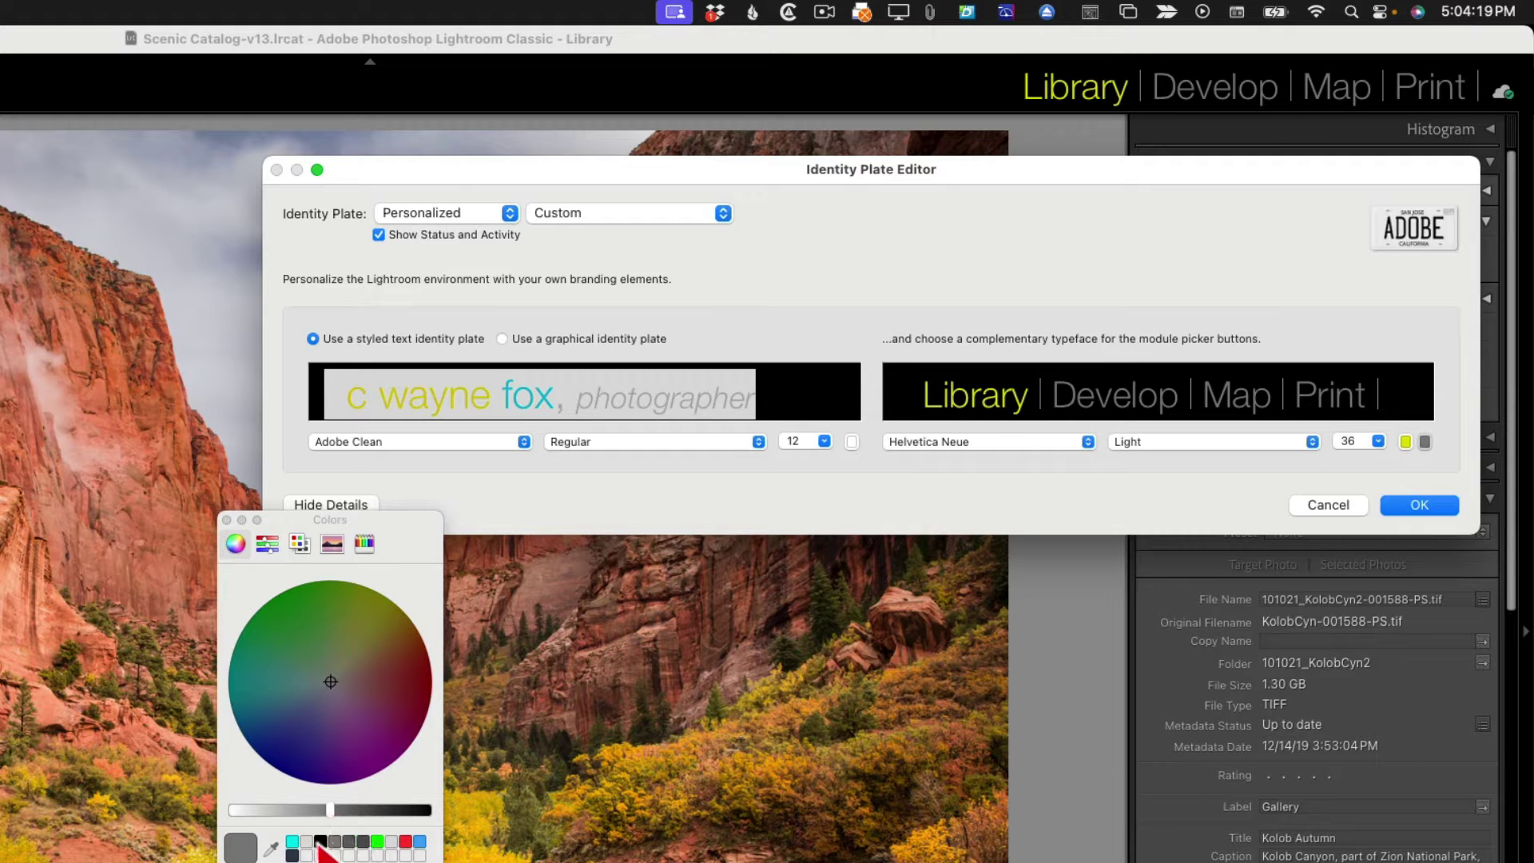
pyautogui.click(292, 842)
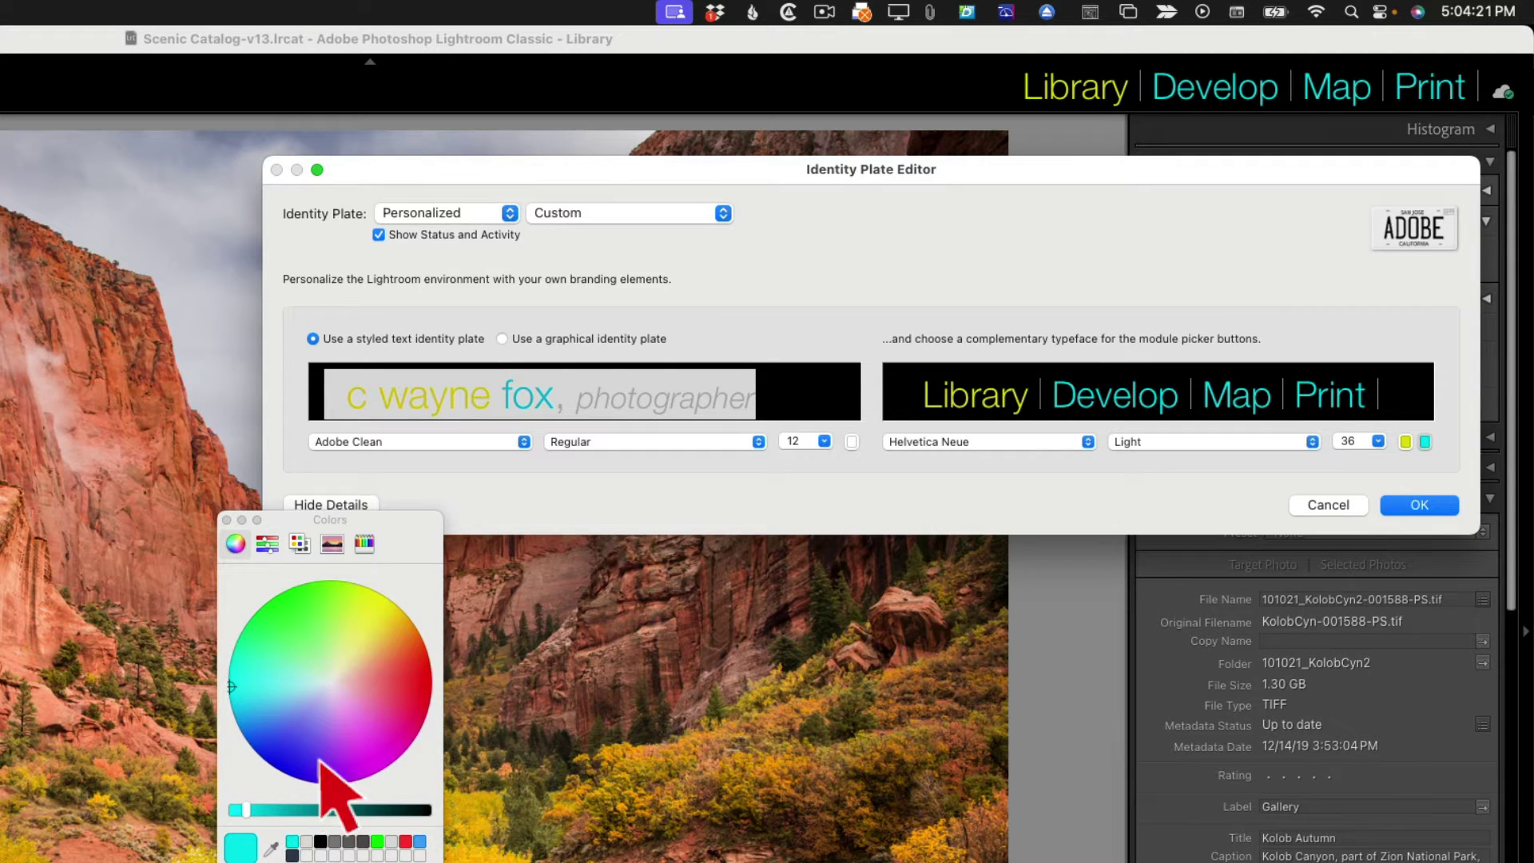
pyautogui.moveTo(254, 815); pyautogui.dragTo(299, 817)
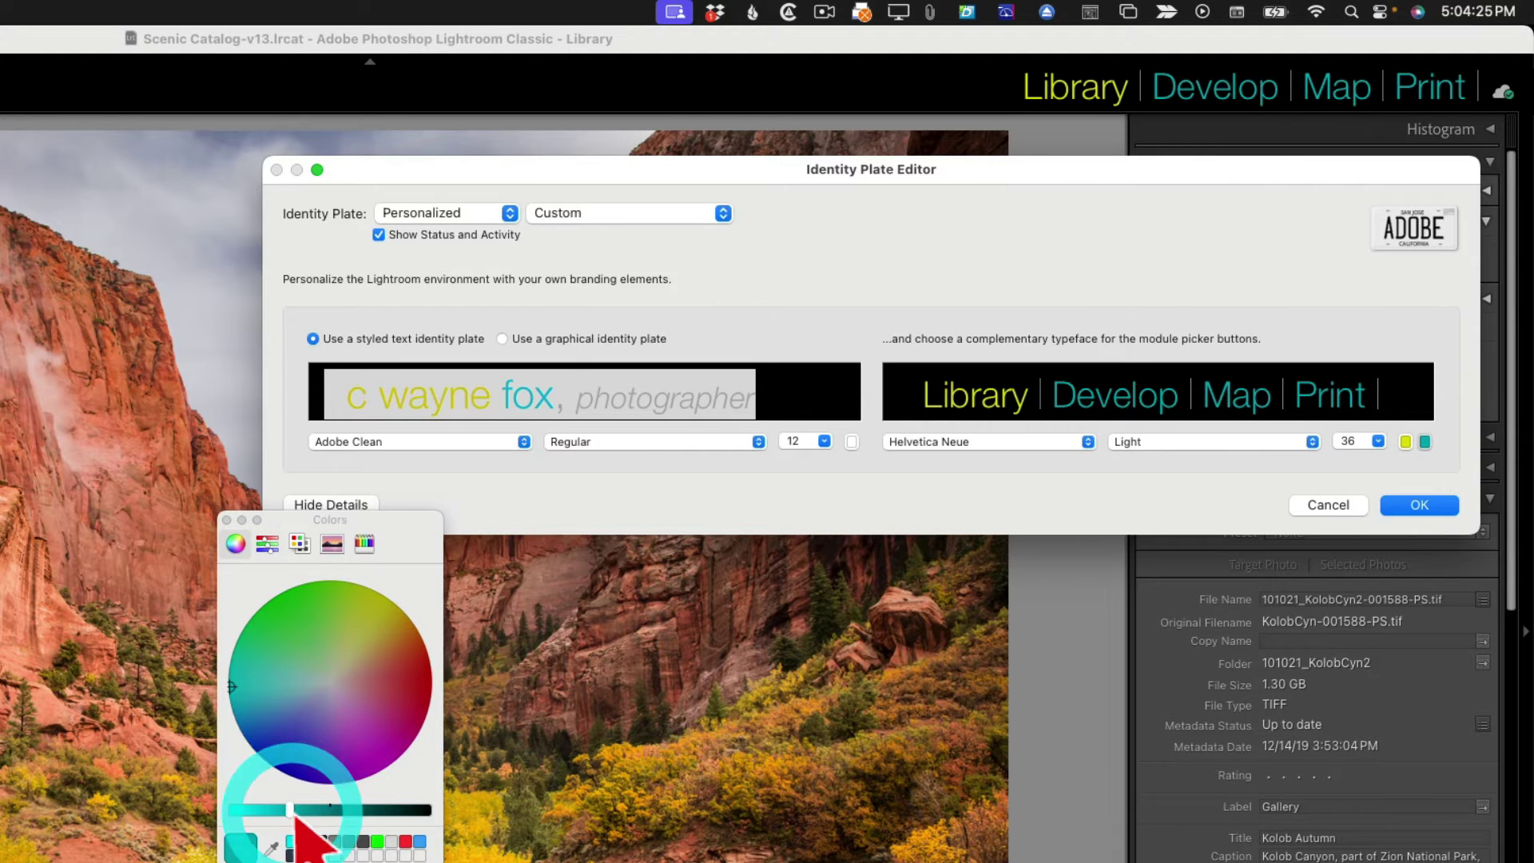
pyautogui.click(1423, 507)
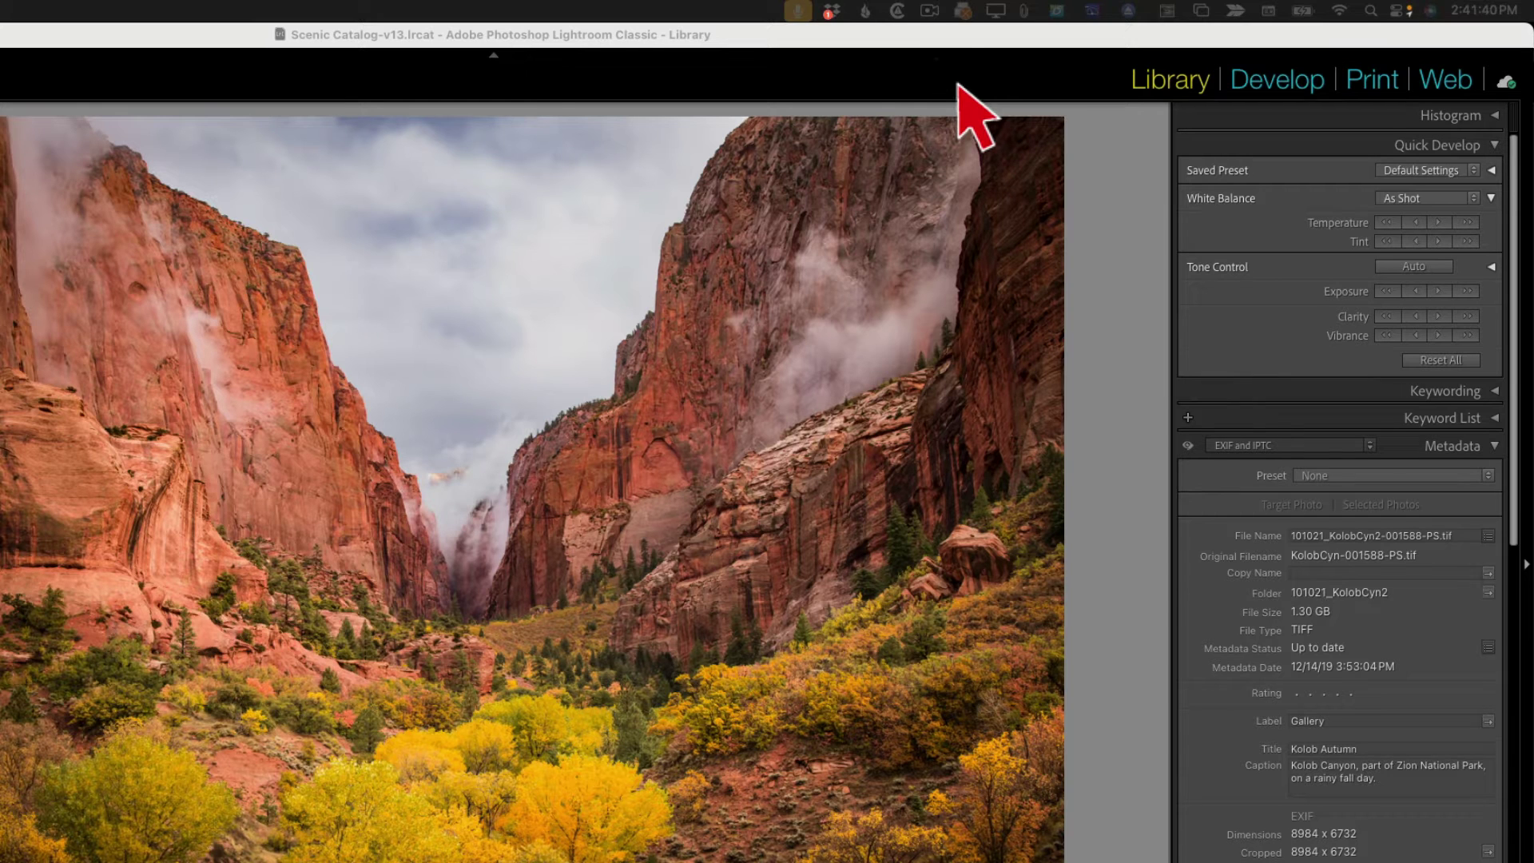
# Step: Uncheck Library, Develop, Print and Web in the module picker's context menu
pyautogui.click(911, 88)
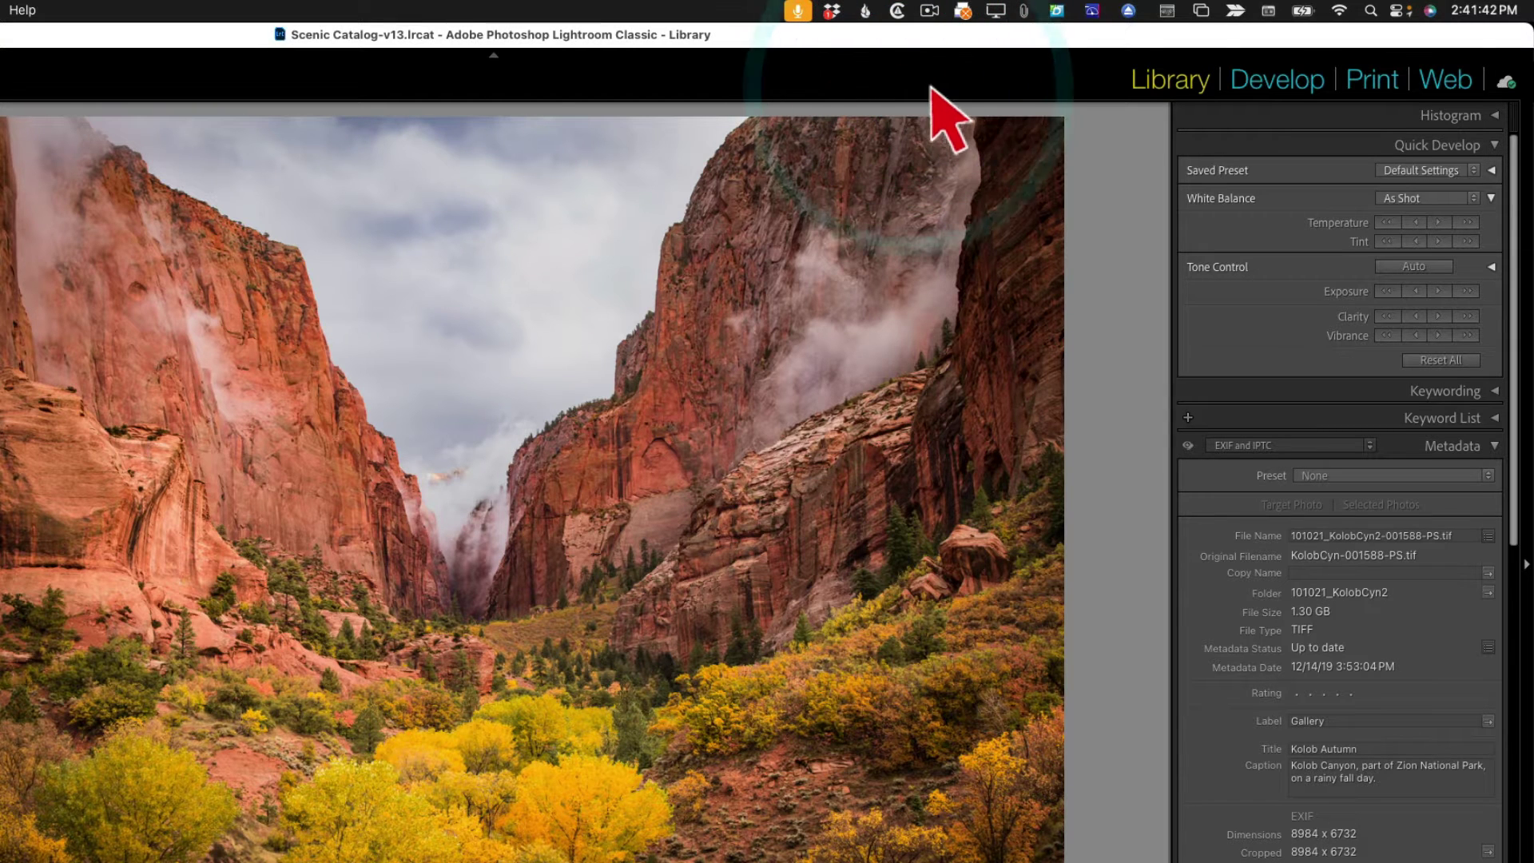
pyautogui.rightClick(1026, 95)
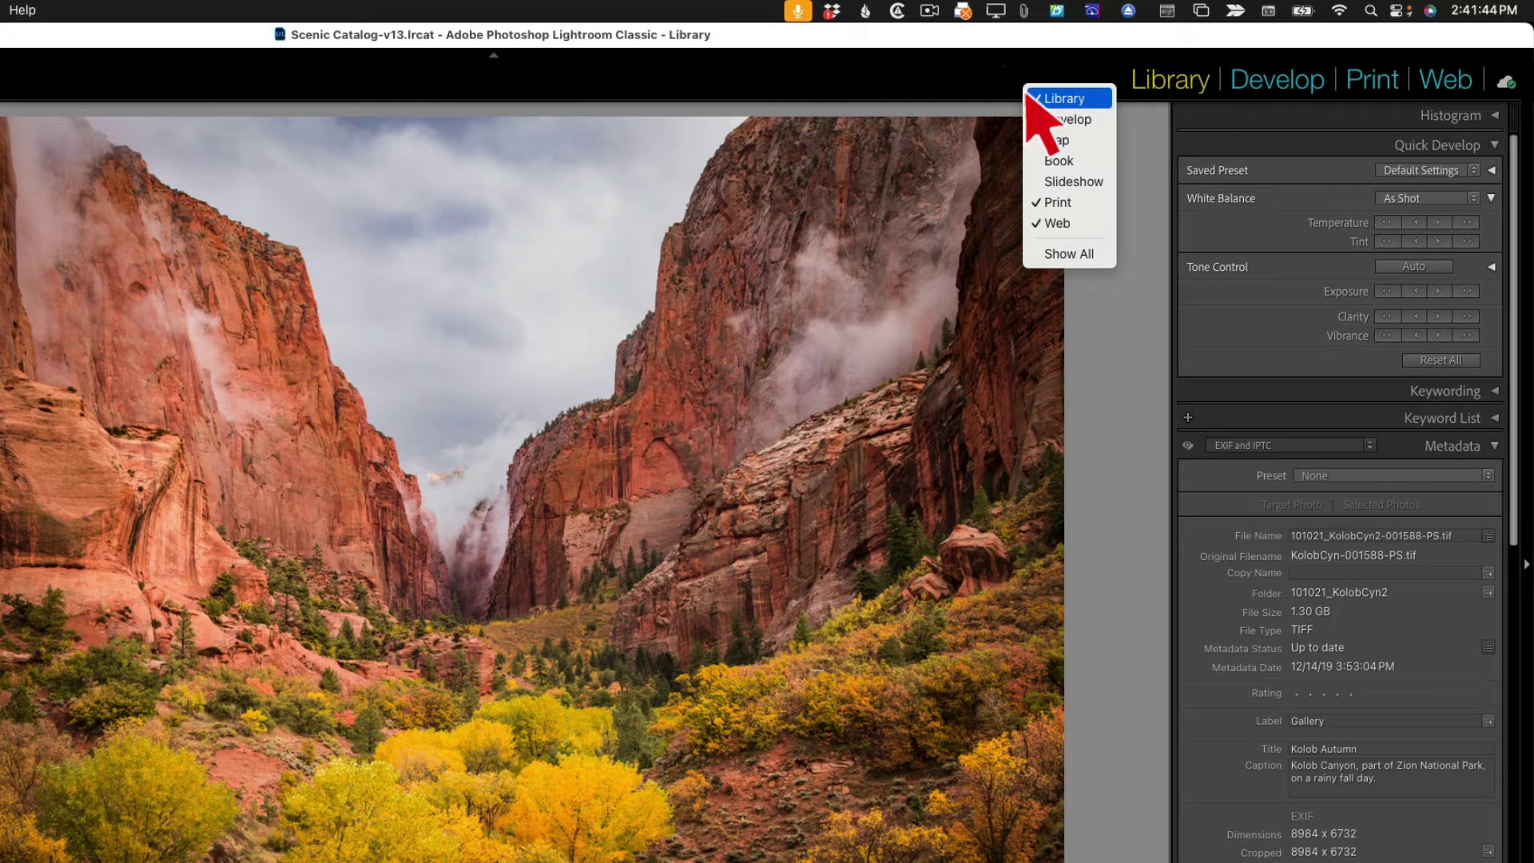
pyautogui.click(1063, 119)
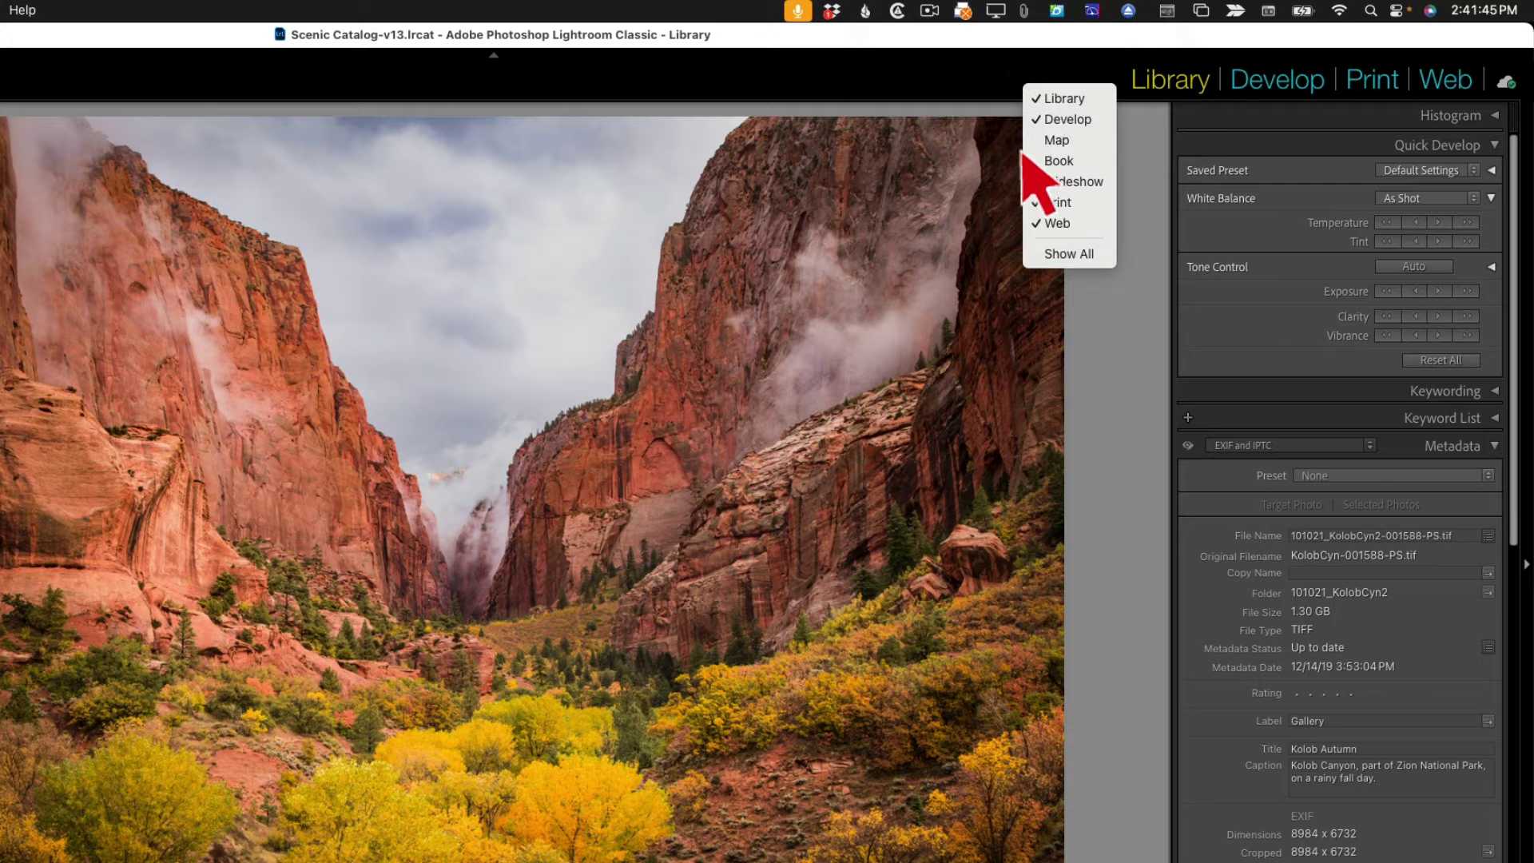
pyautogui.click(1045, 102)
pyautogui.rightClick(1029, 99)
pyautogui.click(1038, 117)
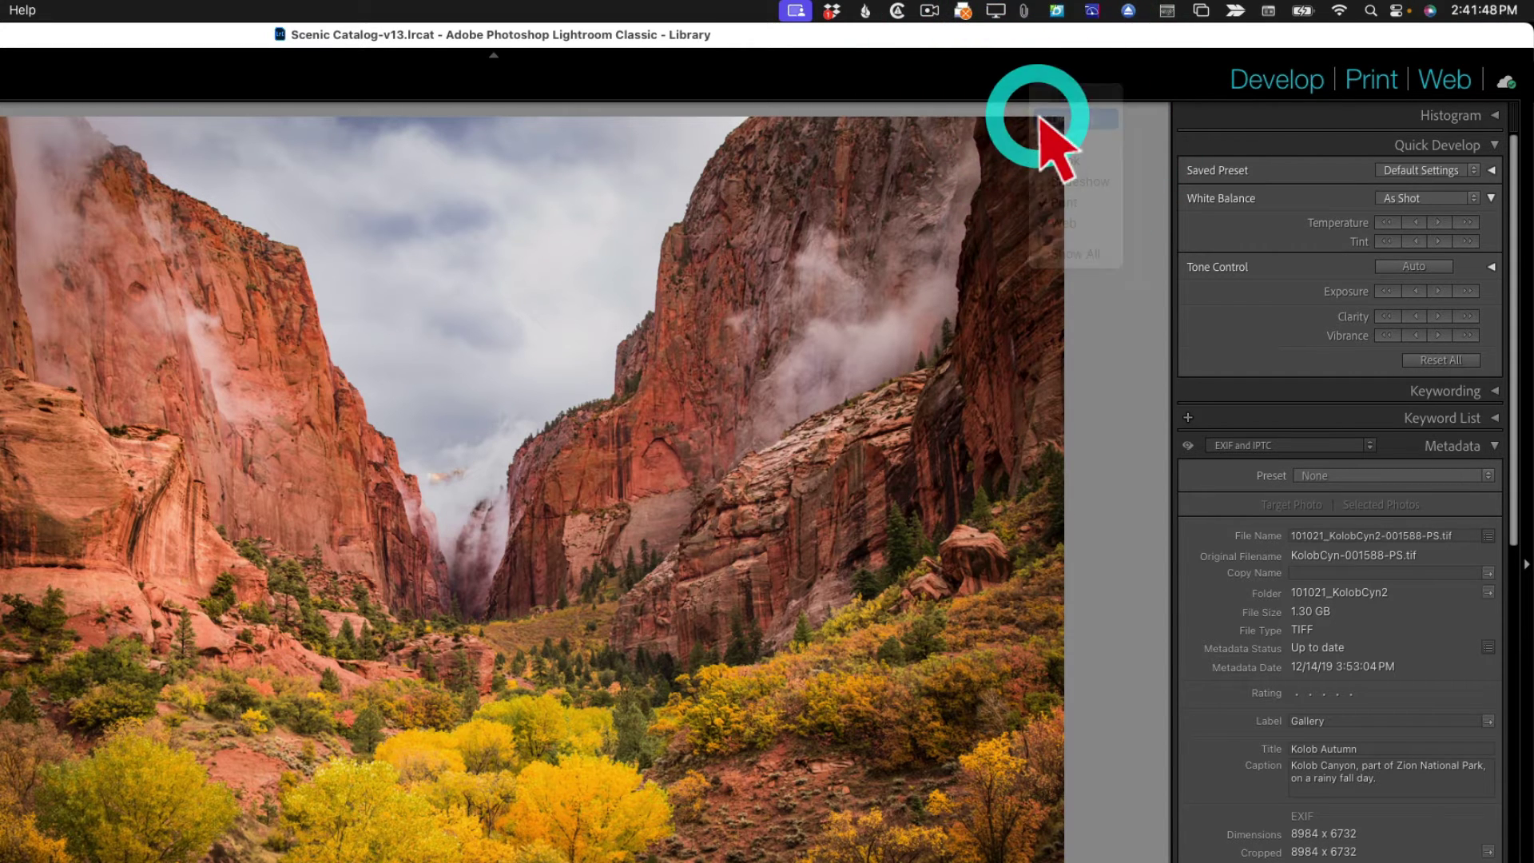
pyautogui.rightClick(1037, 86)
pyautogui.click(1059, 202)
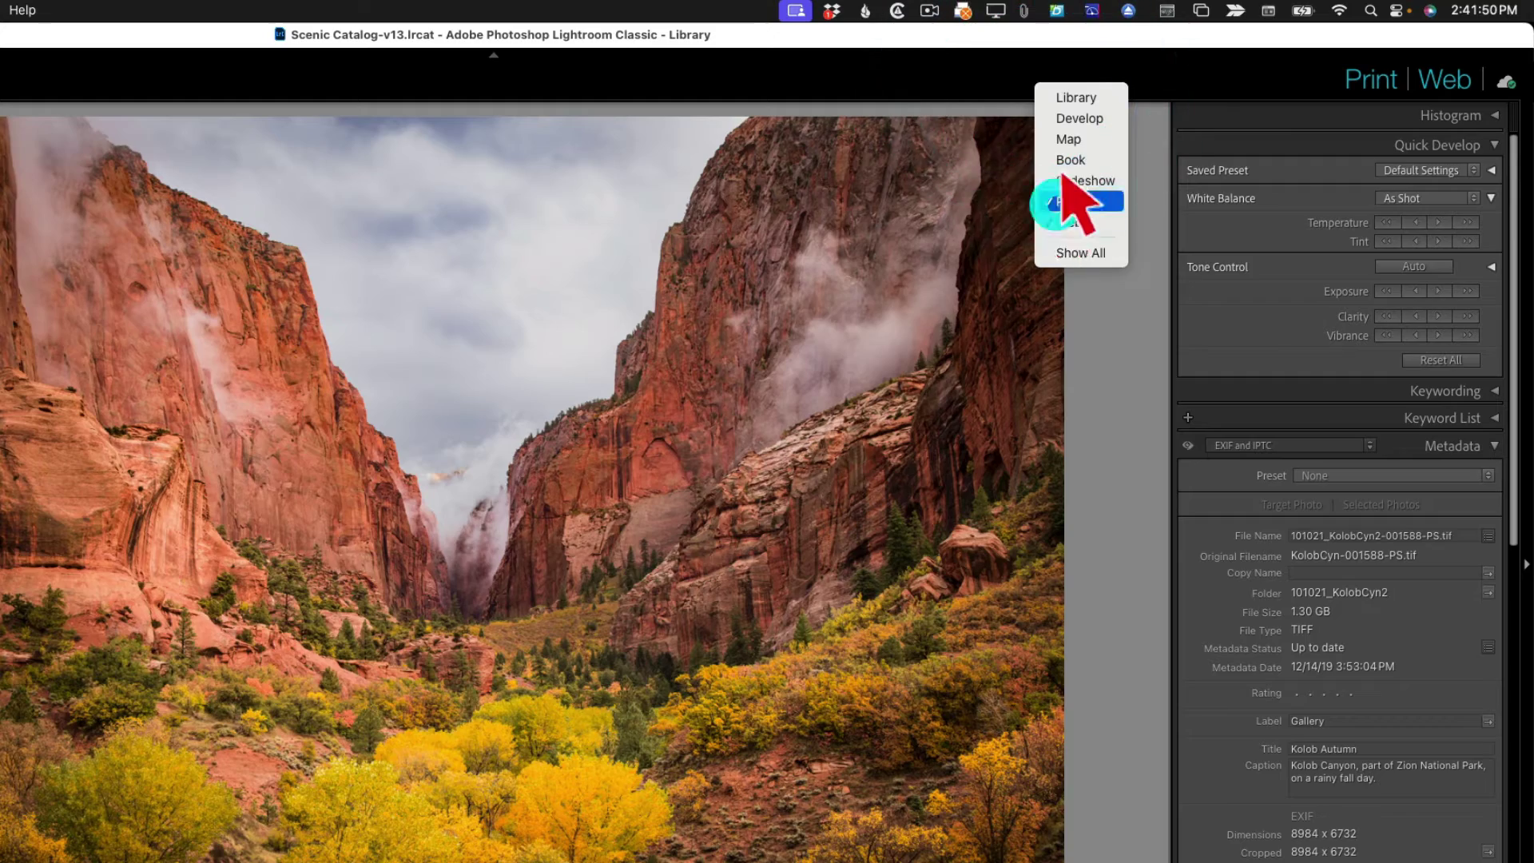
pyautogui.rightClick(1067, 73)
pyautogui.click(1096, 210)
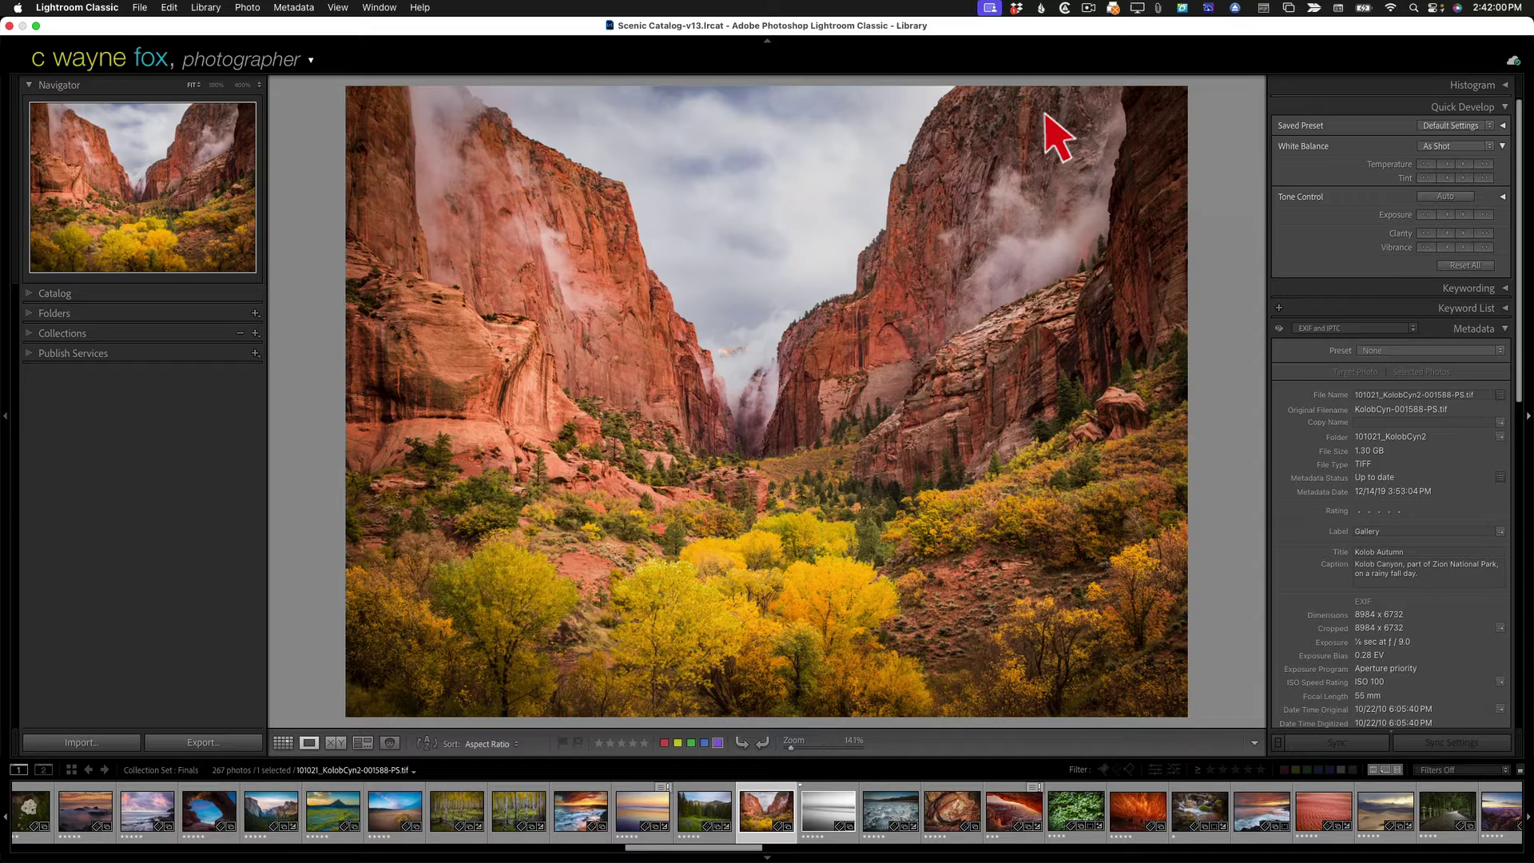
# Step: Switch to the Develop module and back to the Library grid
pyautogui.press('super+j')
pyautogui.press('r')
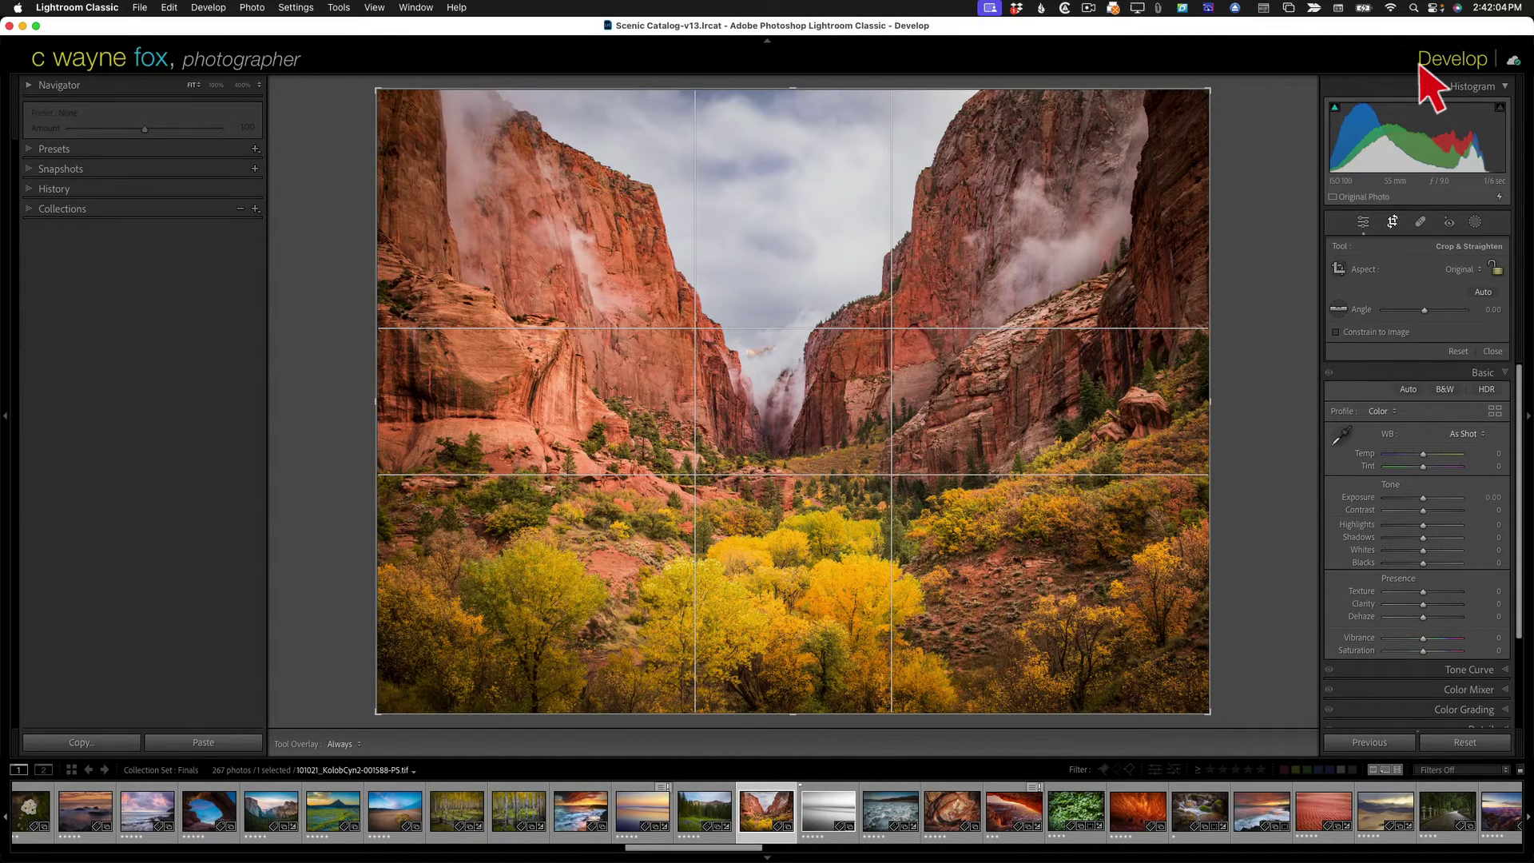
pyautogui.press('g')
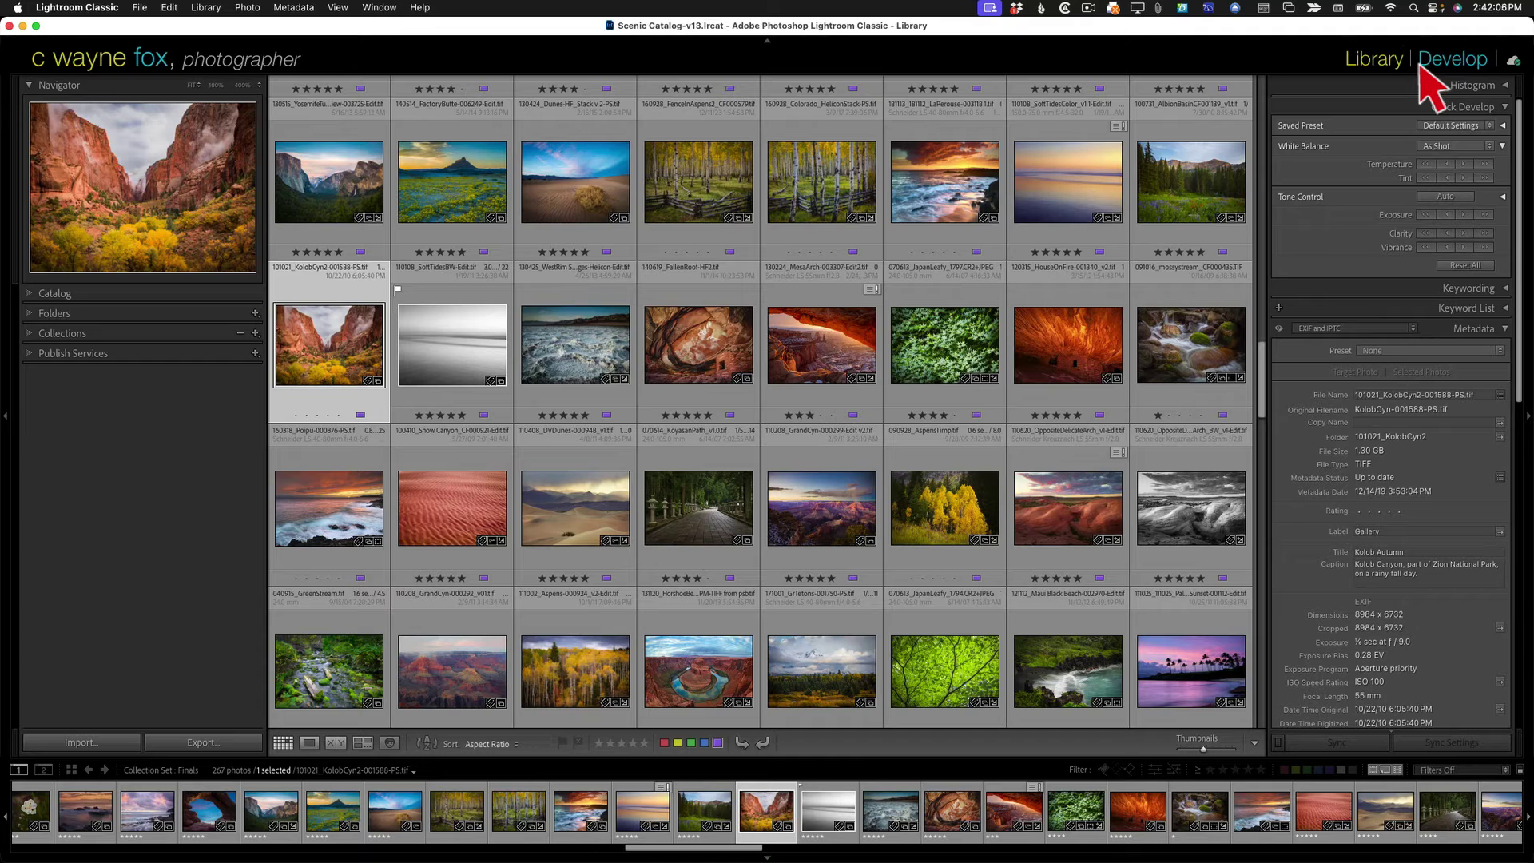
# Step: Hide Library and Develop from the module picker and make the window full screen
pyautogui.rightClick(1255, 61)
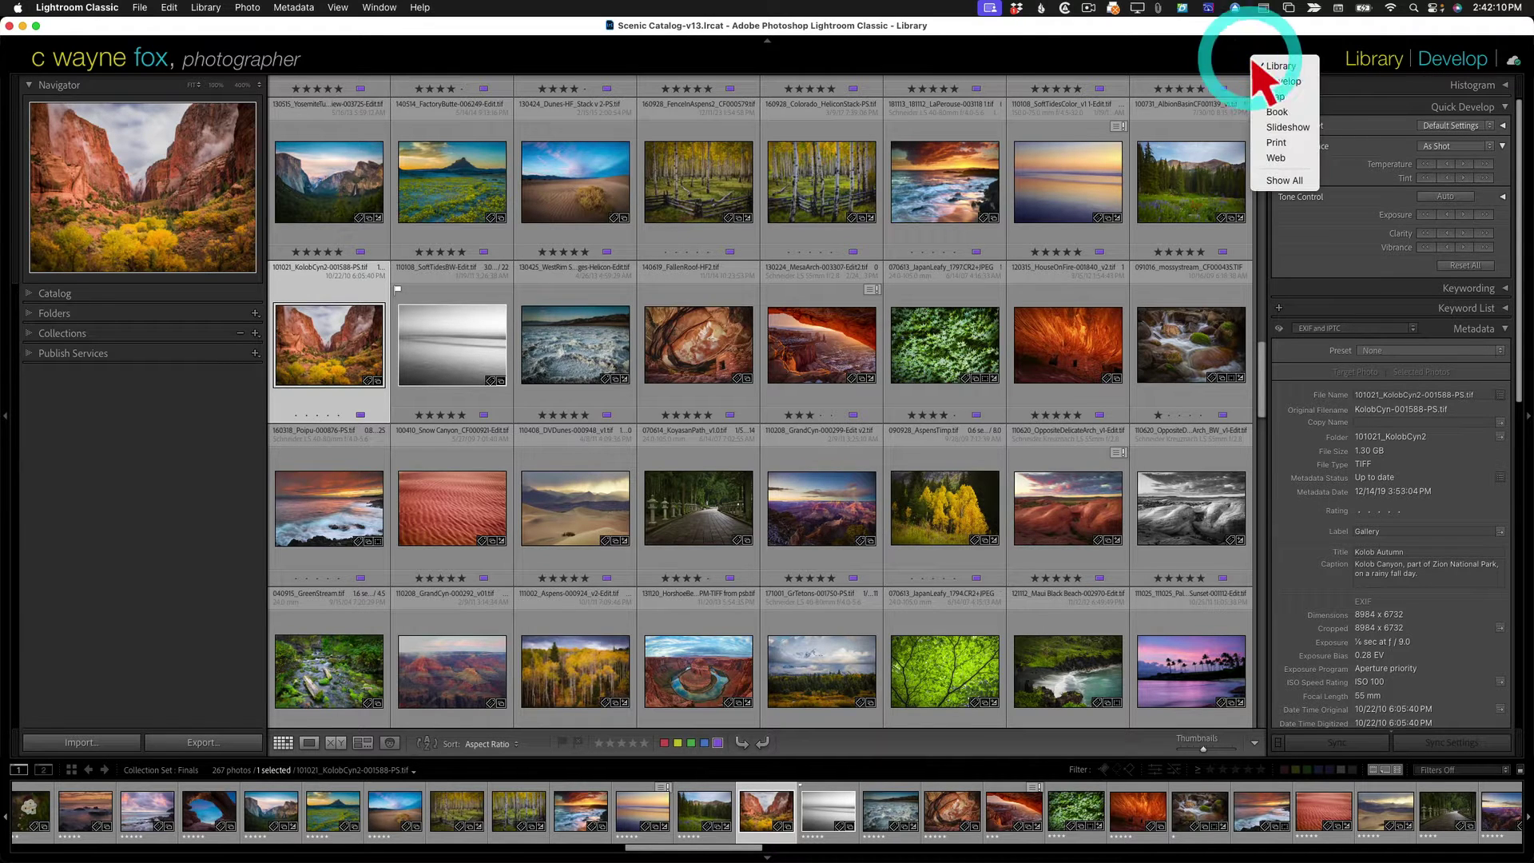
pyautogui.click(1257, 65)
pyautogui.rightClick(1254, 62)
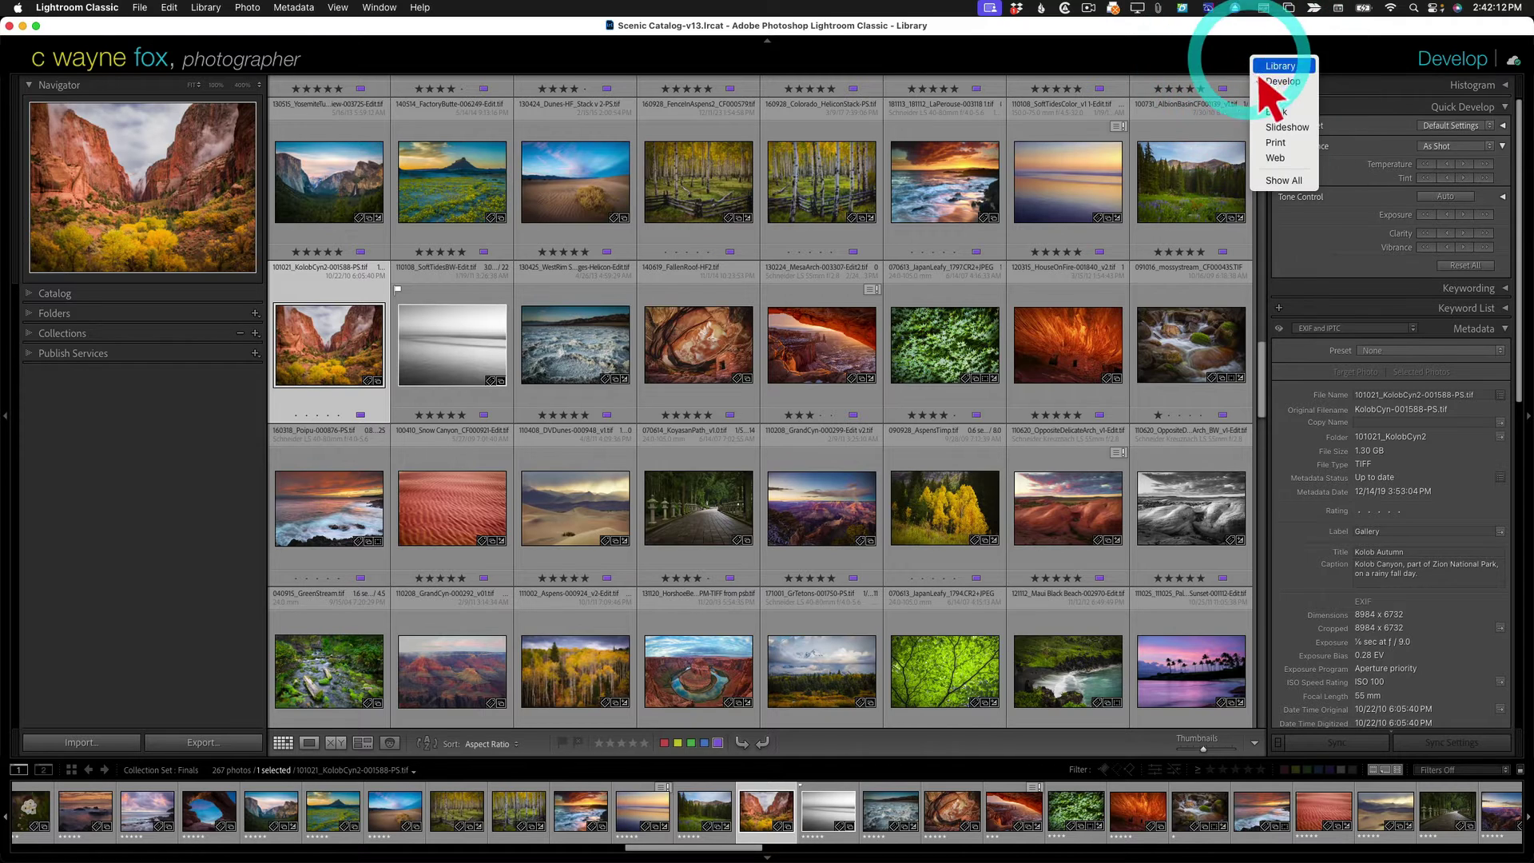
pyautogui.click(1281, 81)
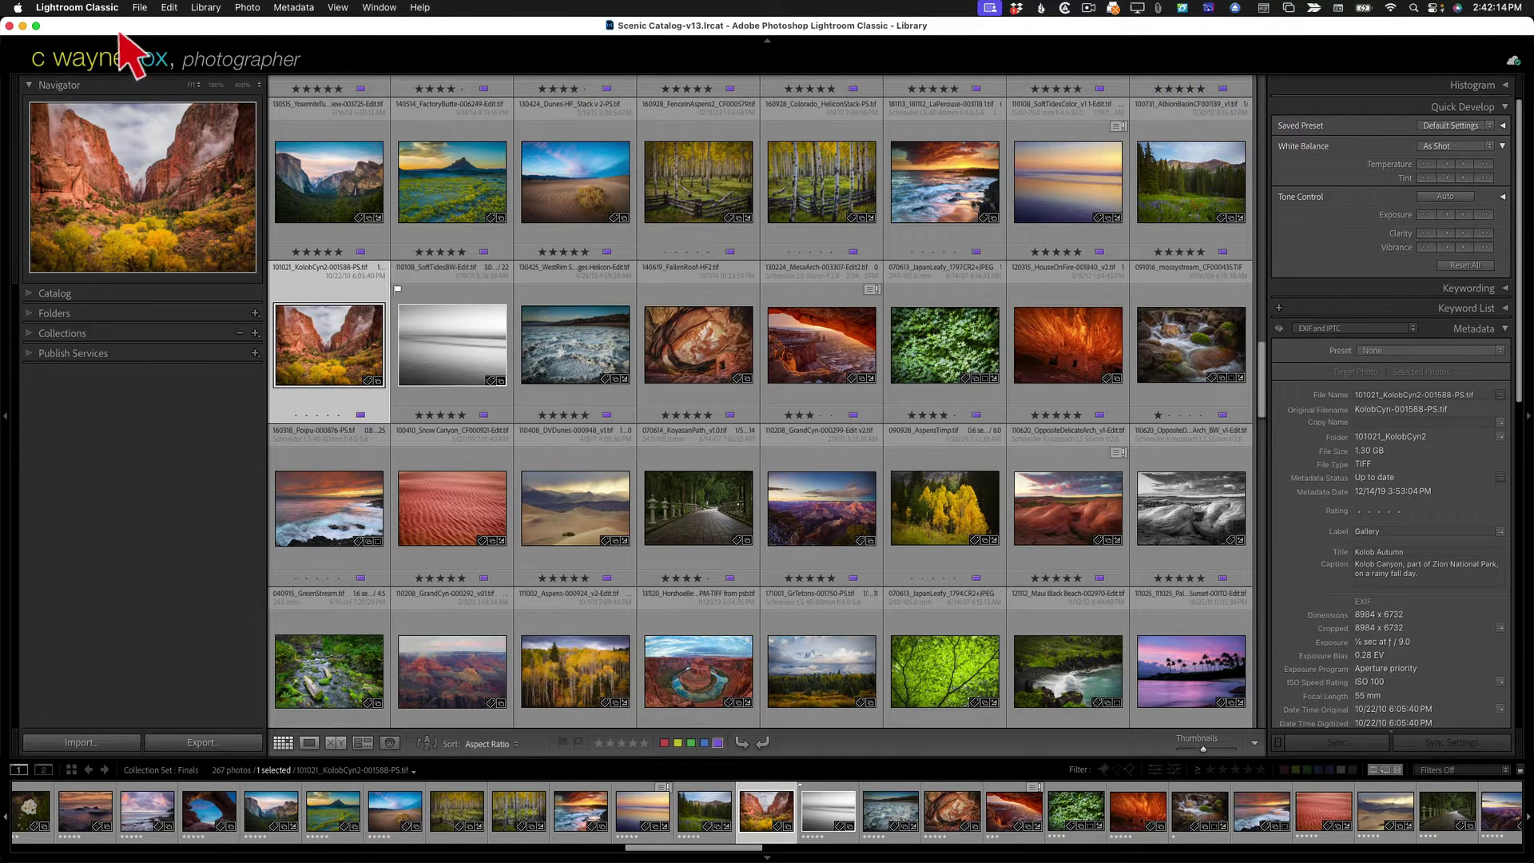
pyautogui.click(35, 26)
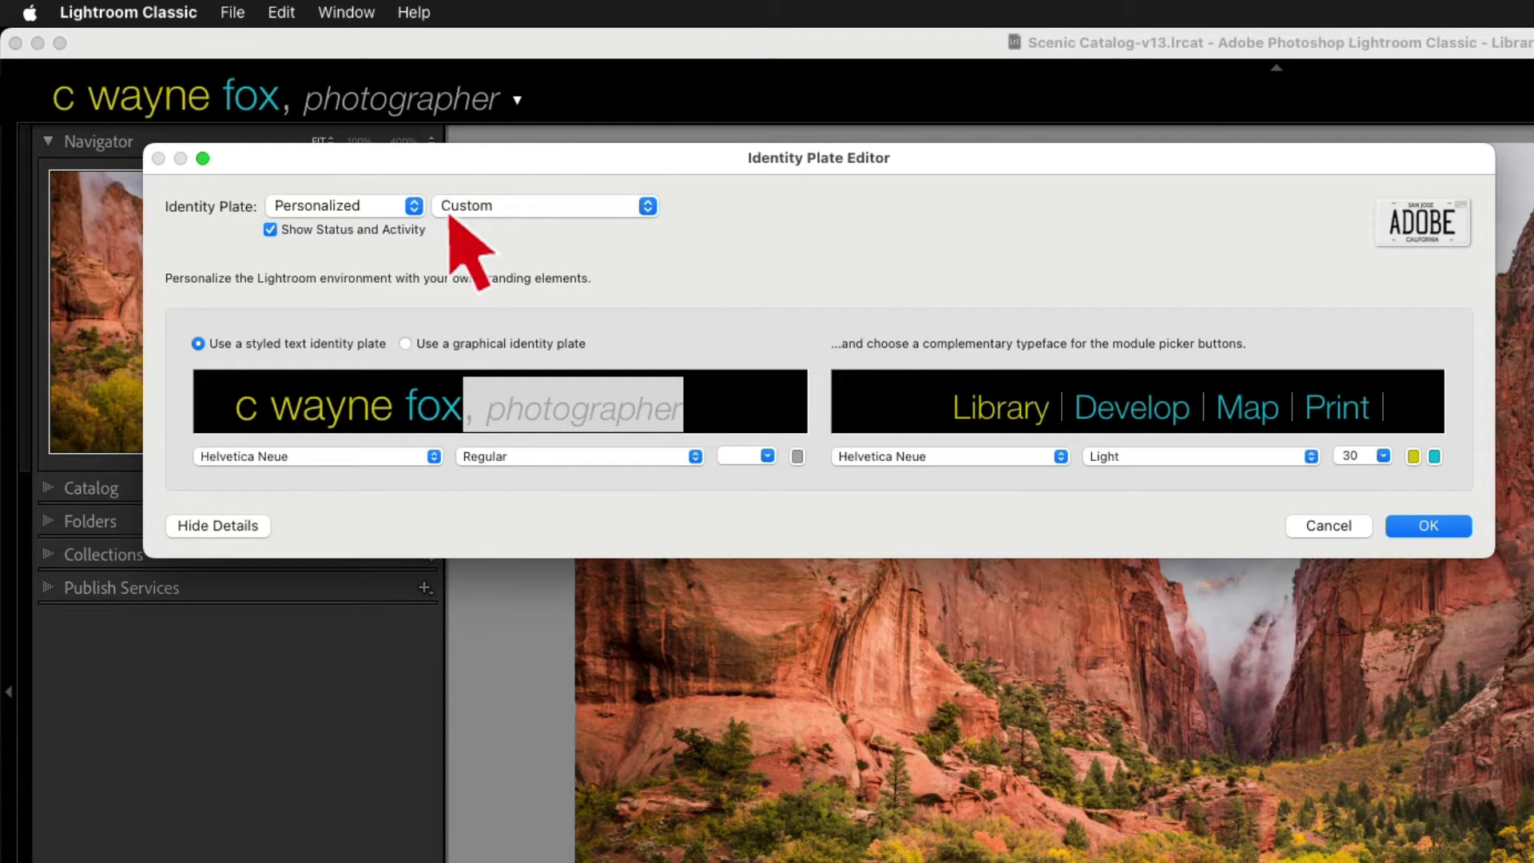
# Step: Keep the Custom plate preset, deselect the preview text, and show the saved plates list
pyautogui.click(519, 208)
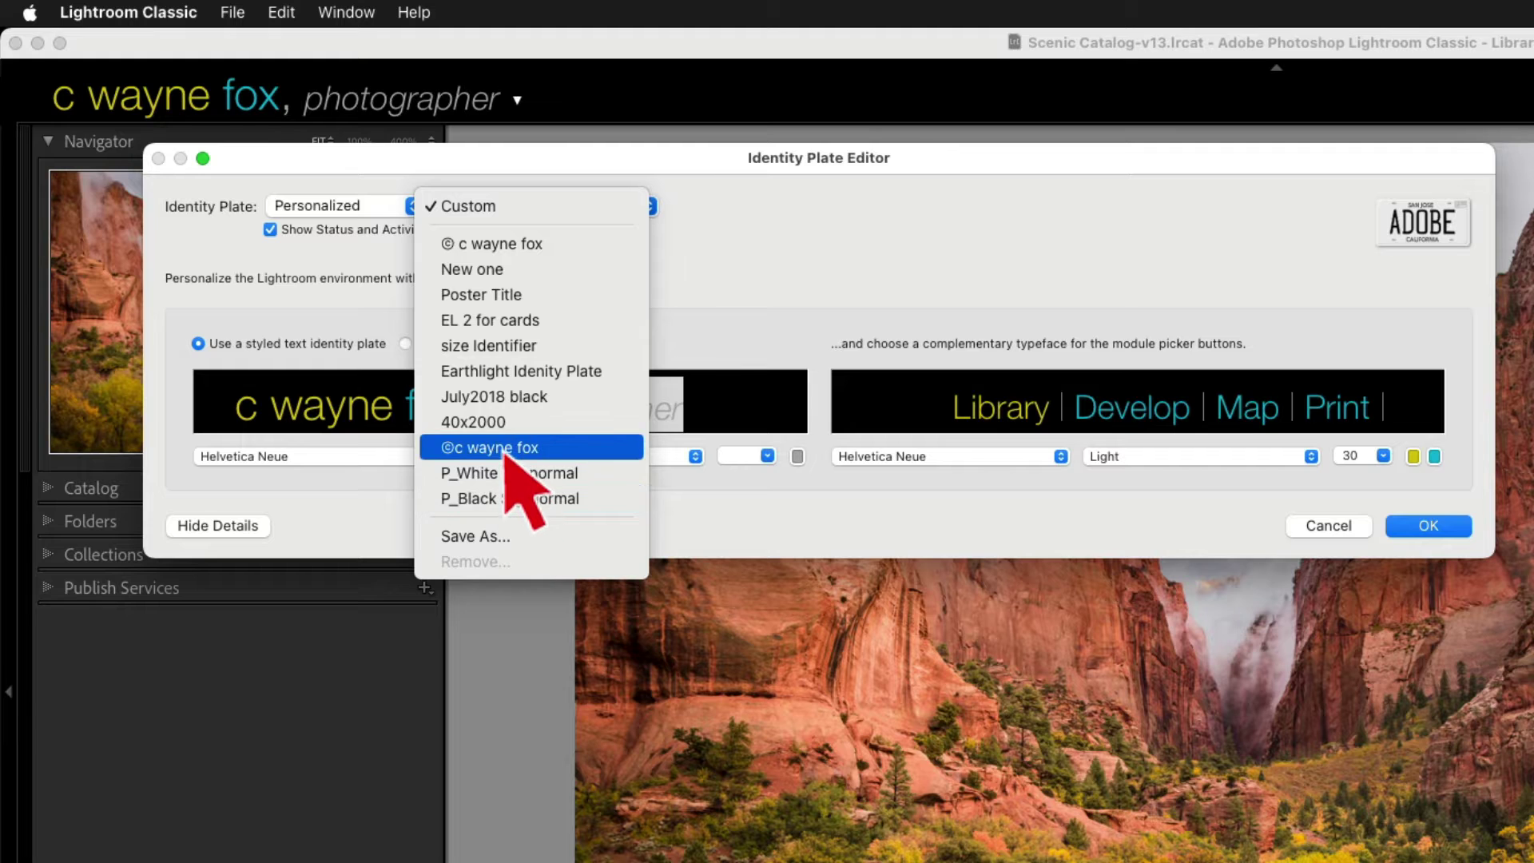
pyautogui.click(481, 210)
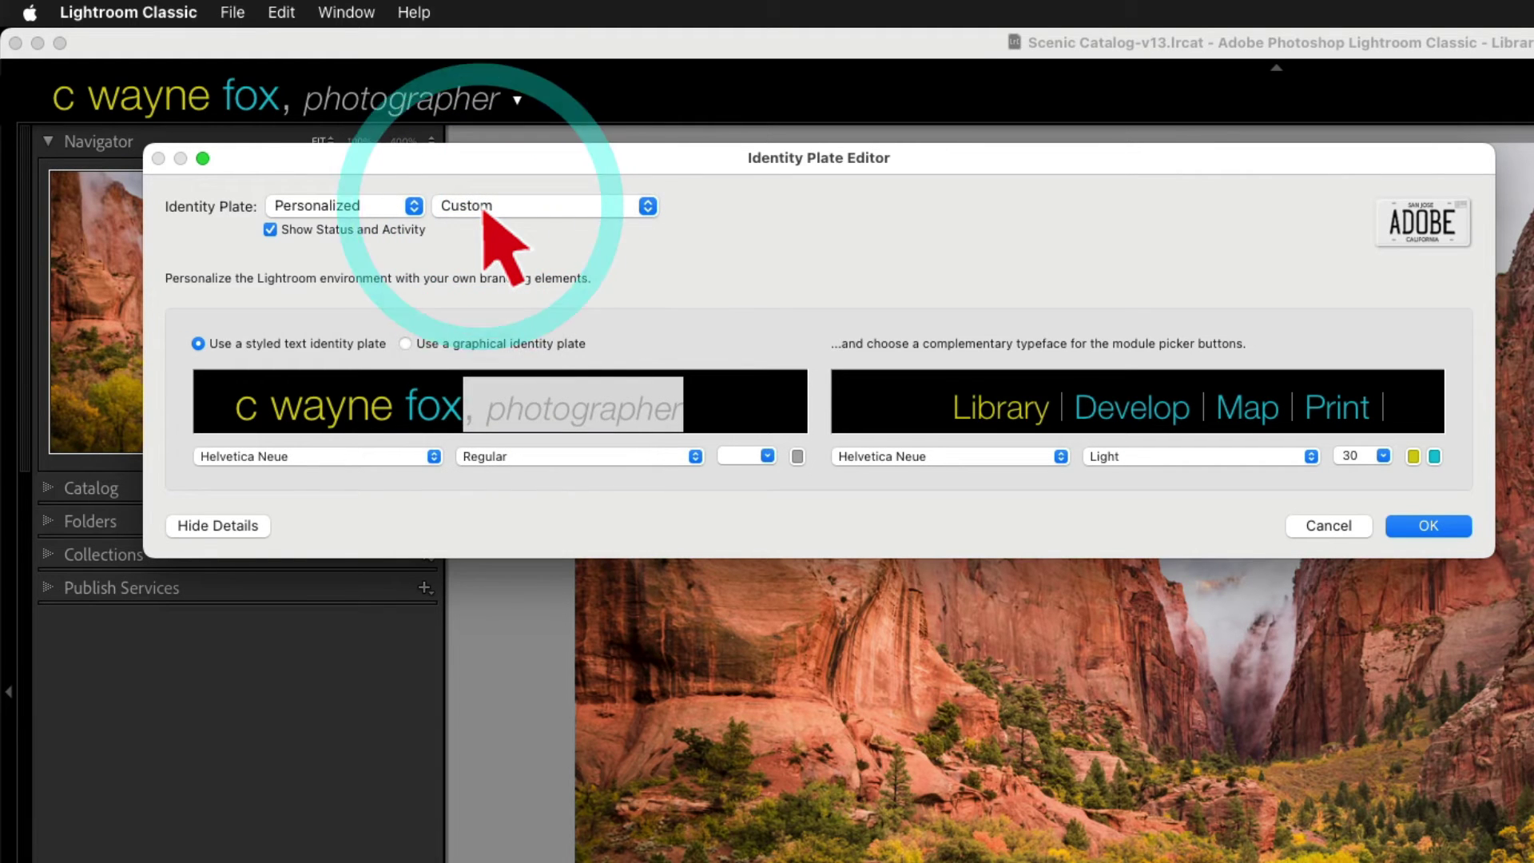
pyautogui.click(691, 402)
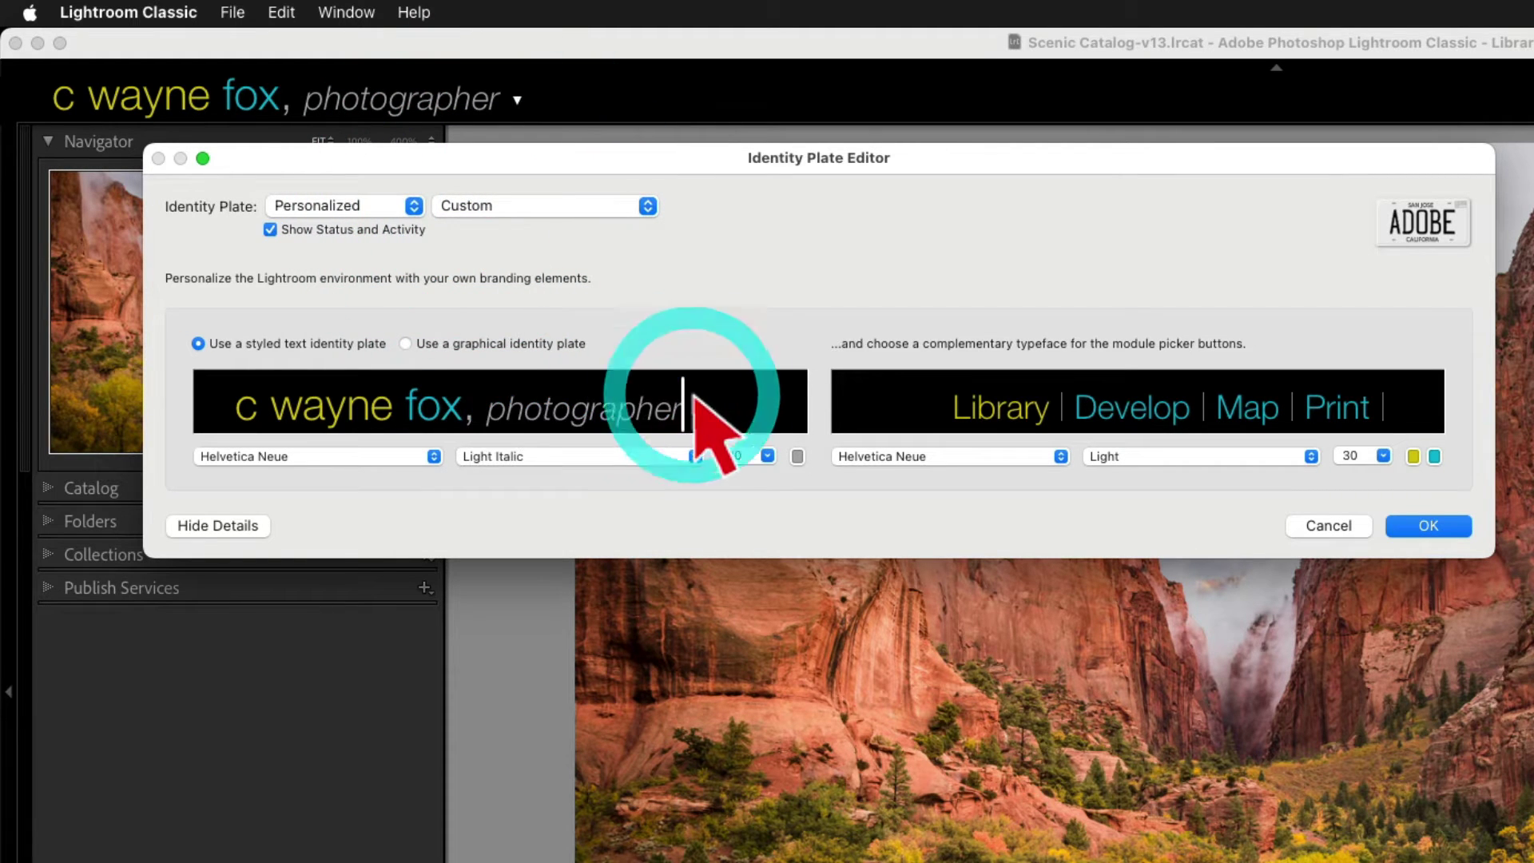
pyautogui.click(519, 207)
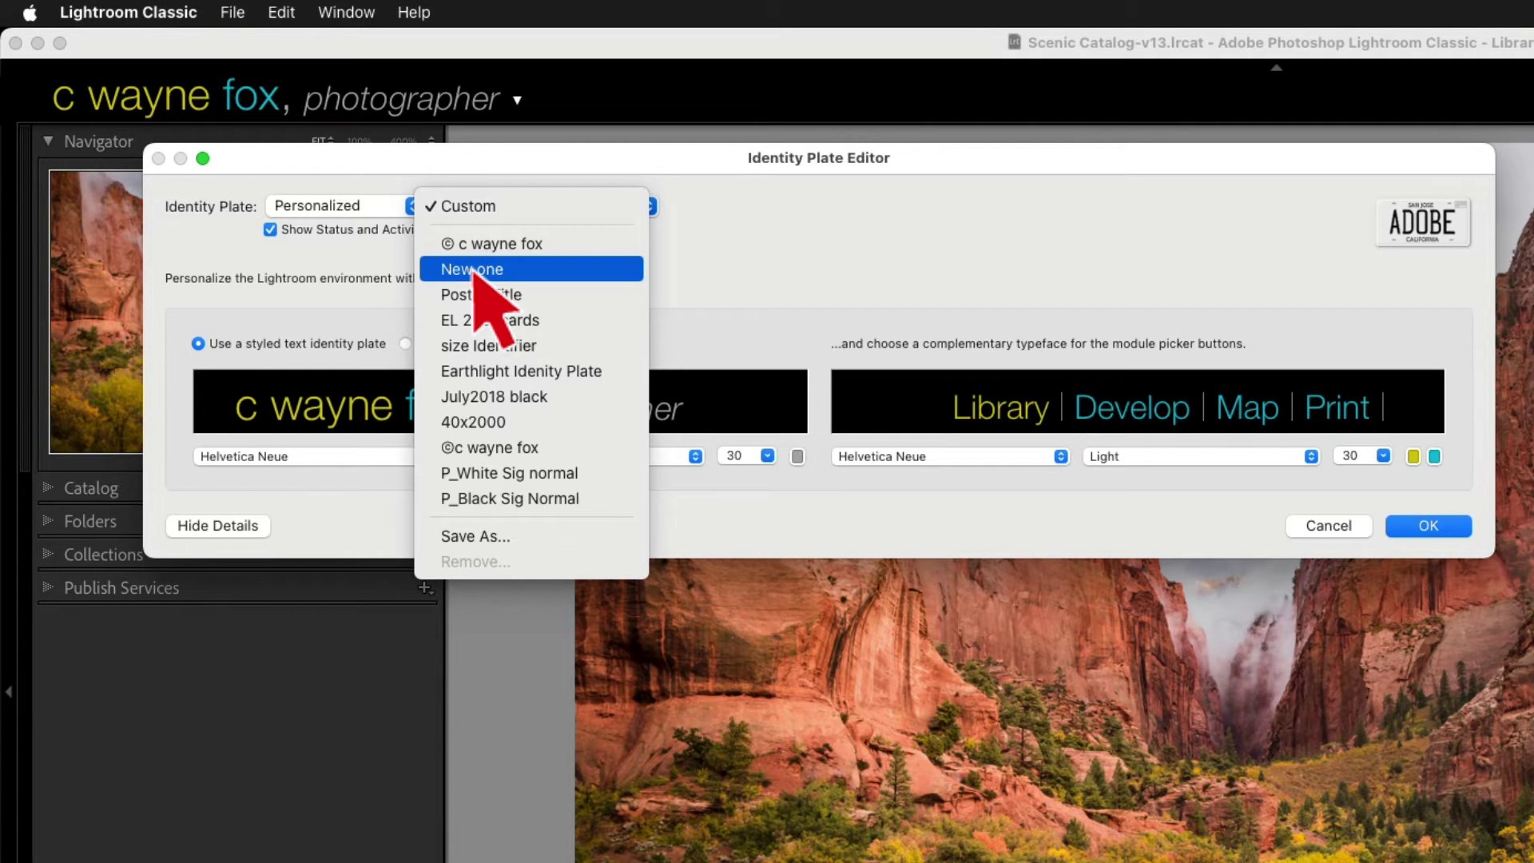
# Step: Save the styled text identity plate as a preset named 'New One'
pyautogui.click(483, 538)
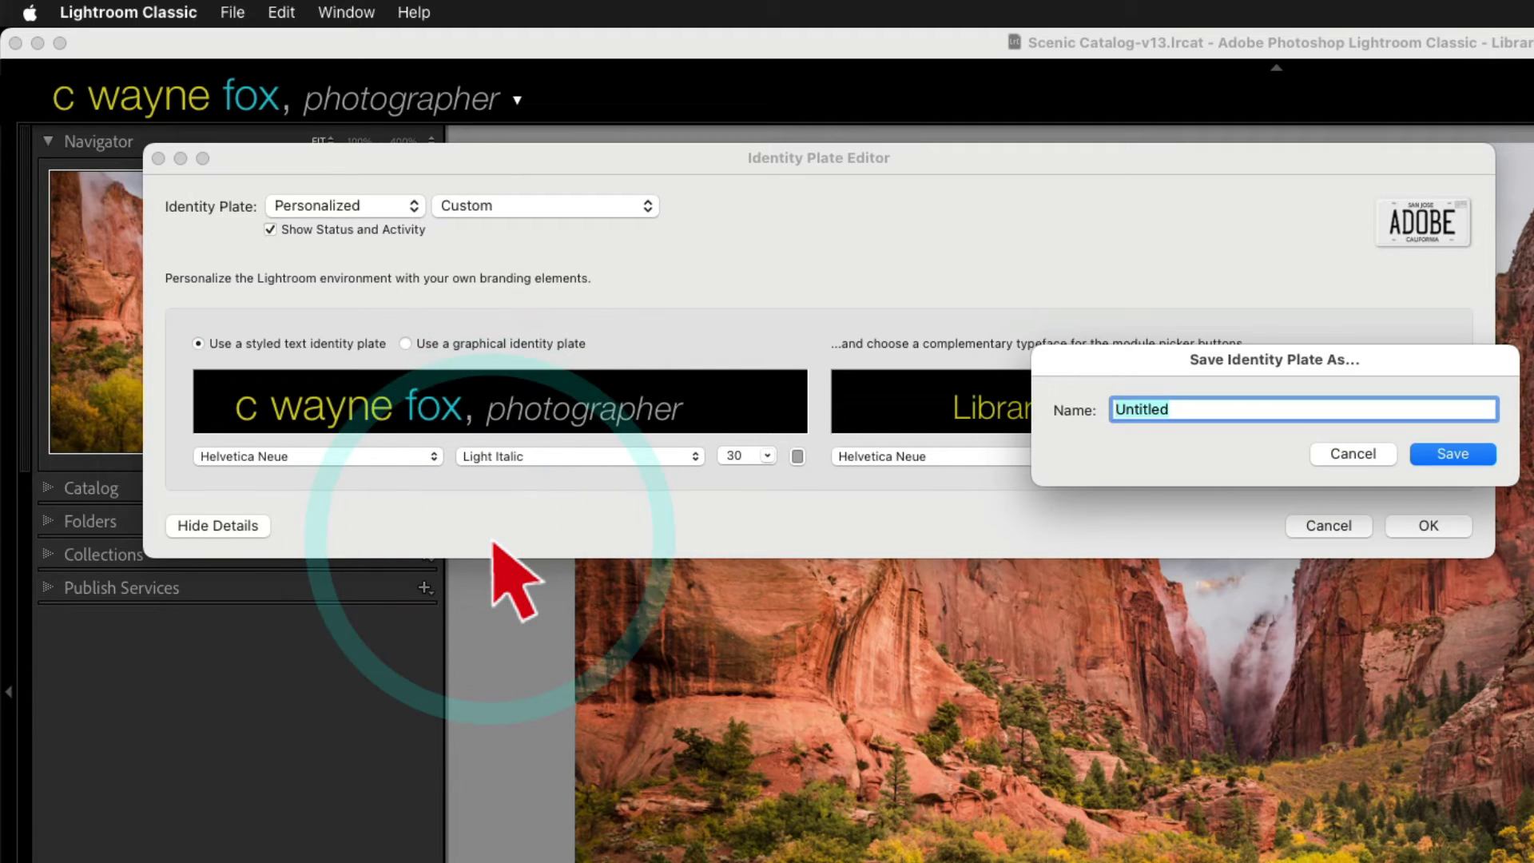
pyautogui.write('New One')
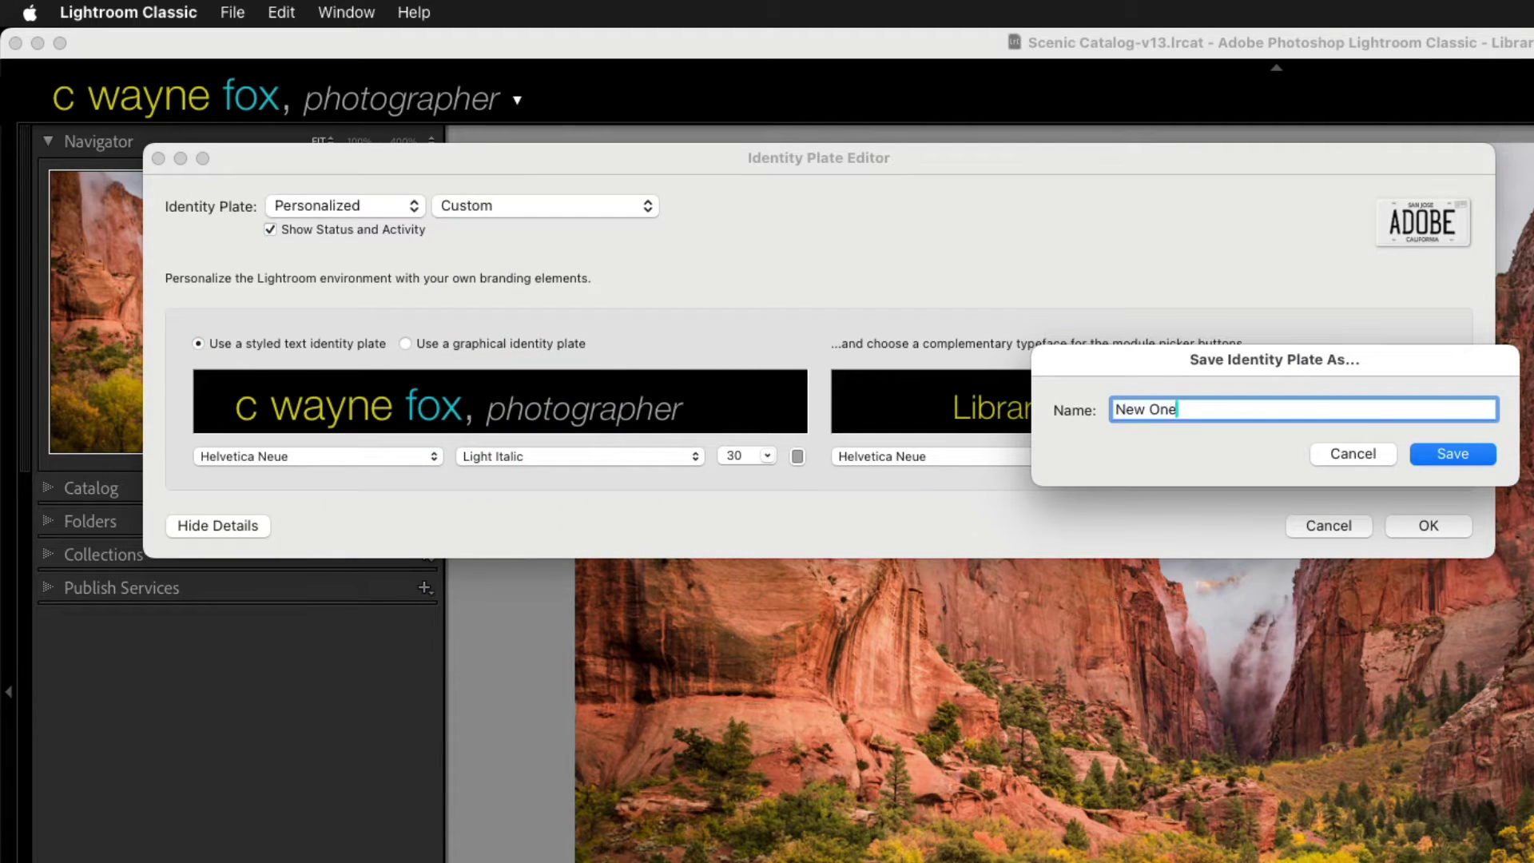
pyautogui.press('Return')
# Step: Dismiss the duplicate 'New one' name warning and save the plate preset as Demo instead
pyautogui.click(547, 206)
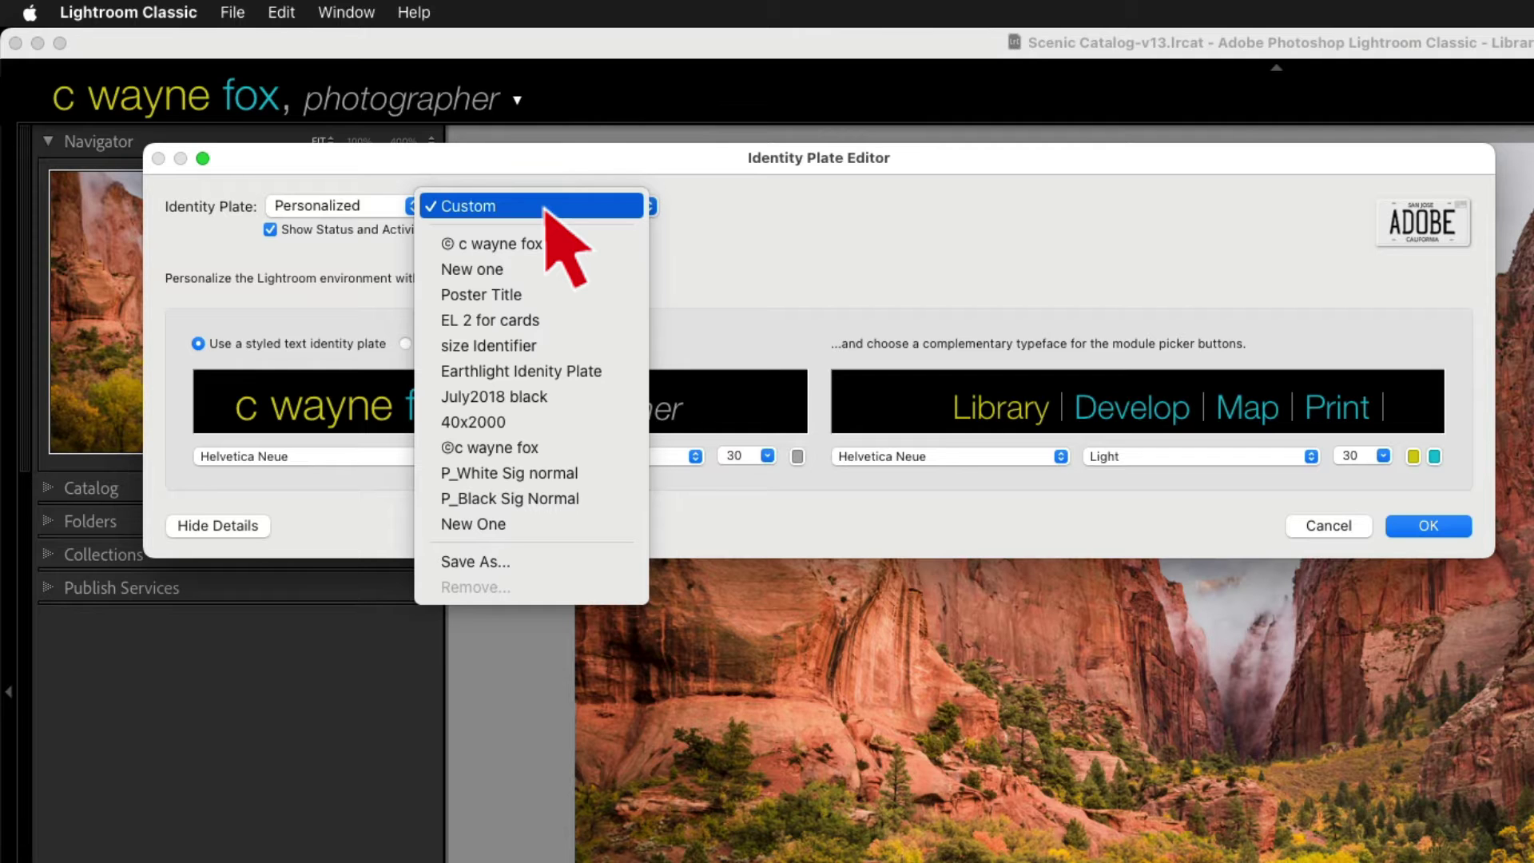
pyautogui.click(511, 562)
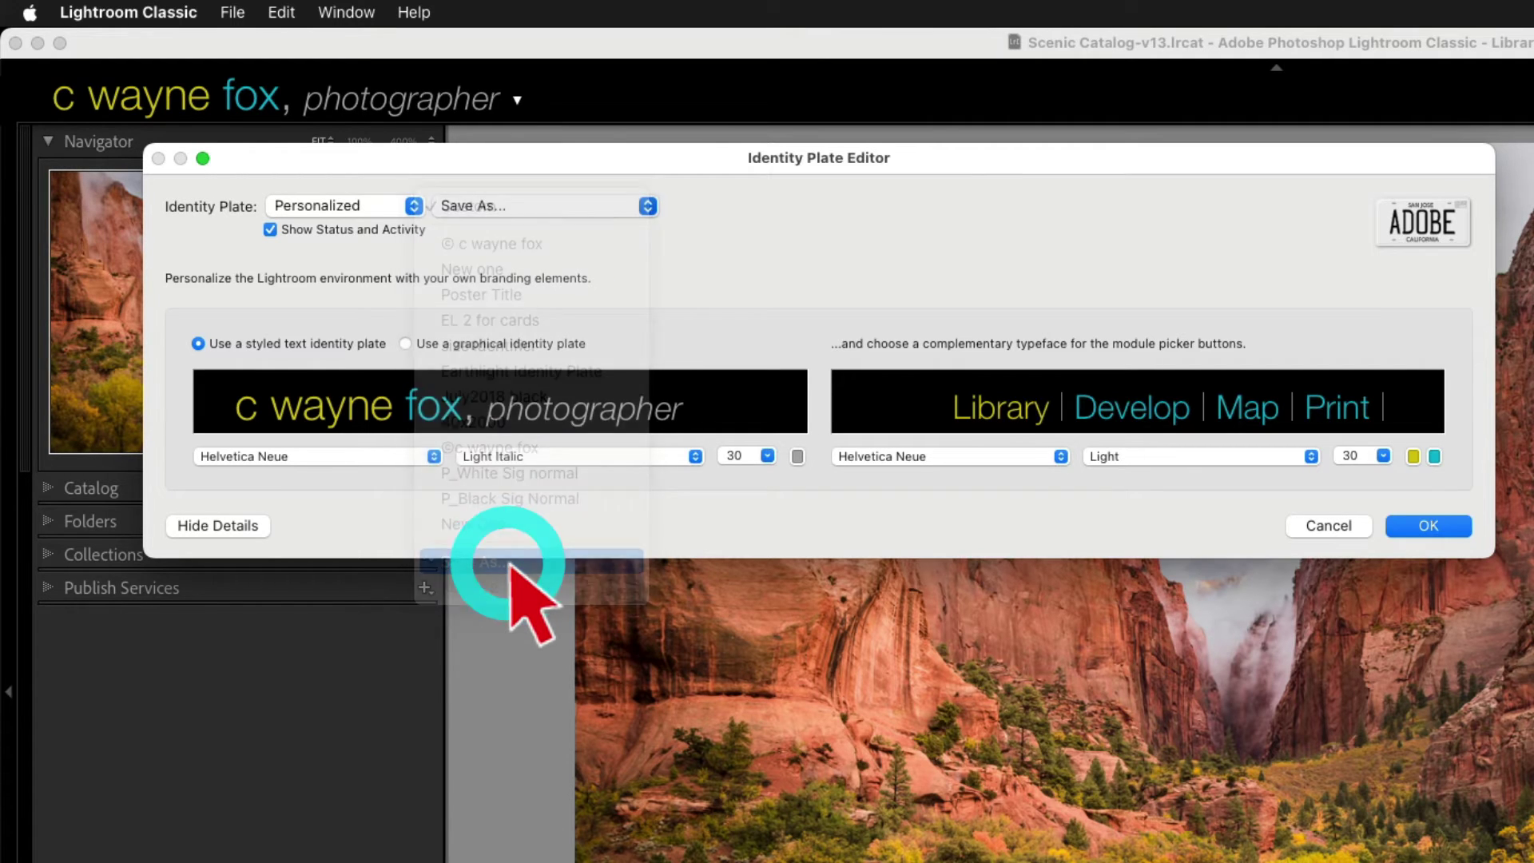
pyautogui.write('New one')
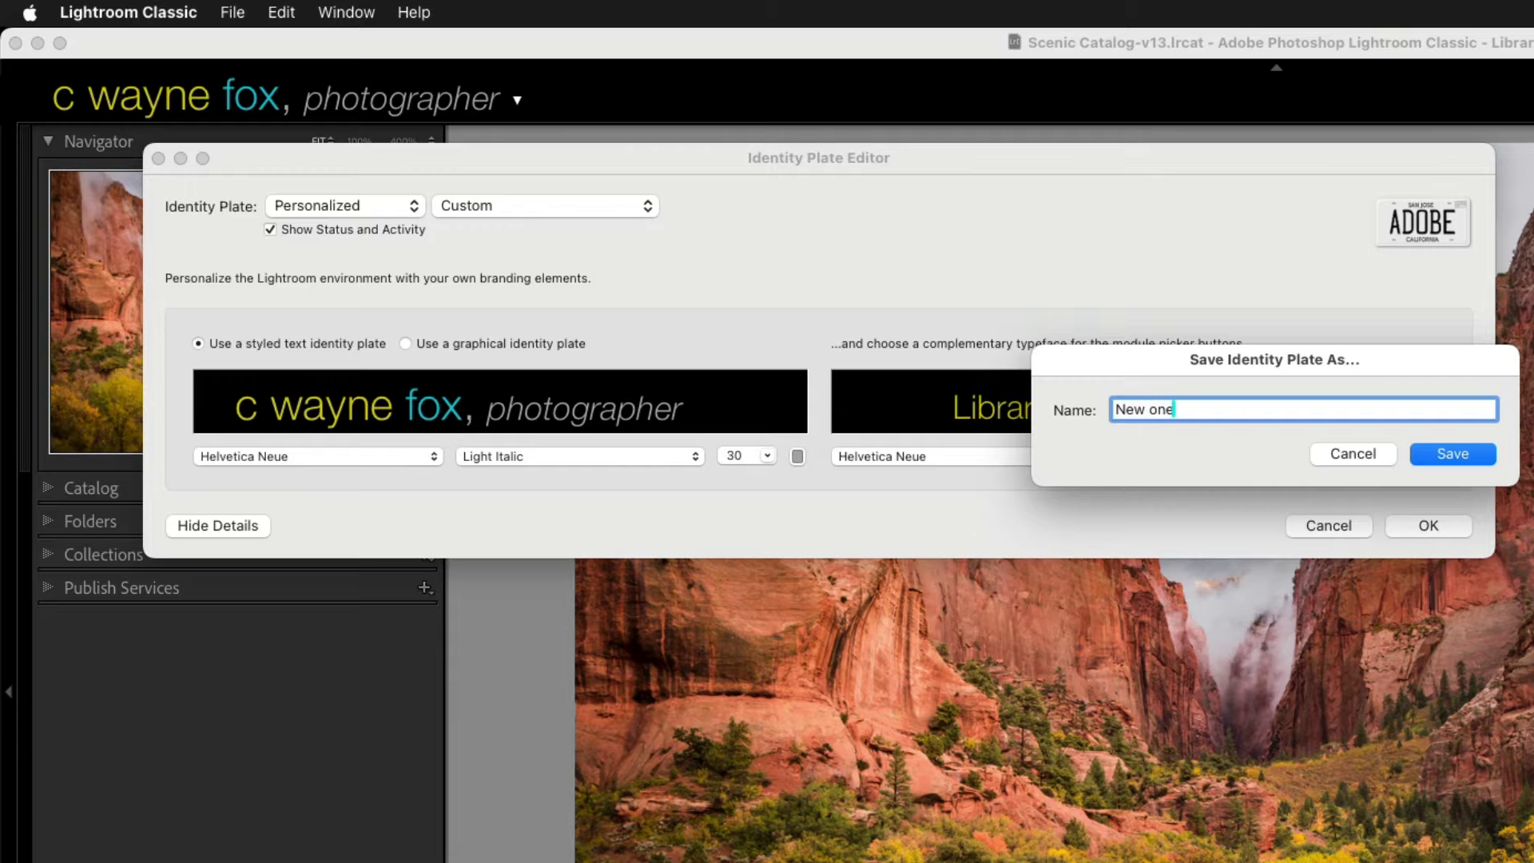
pyautogui.press('Return')
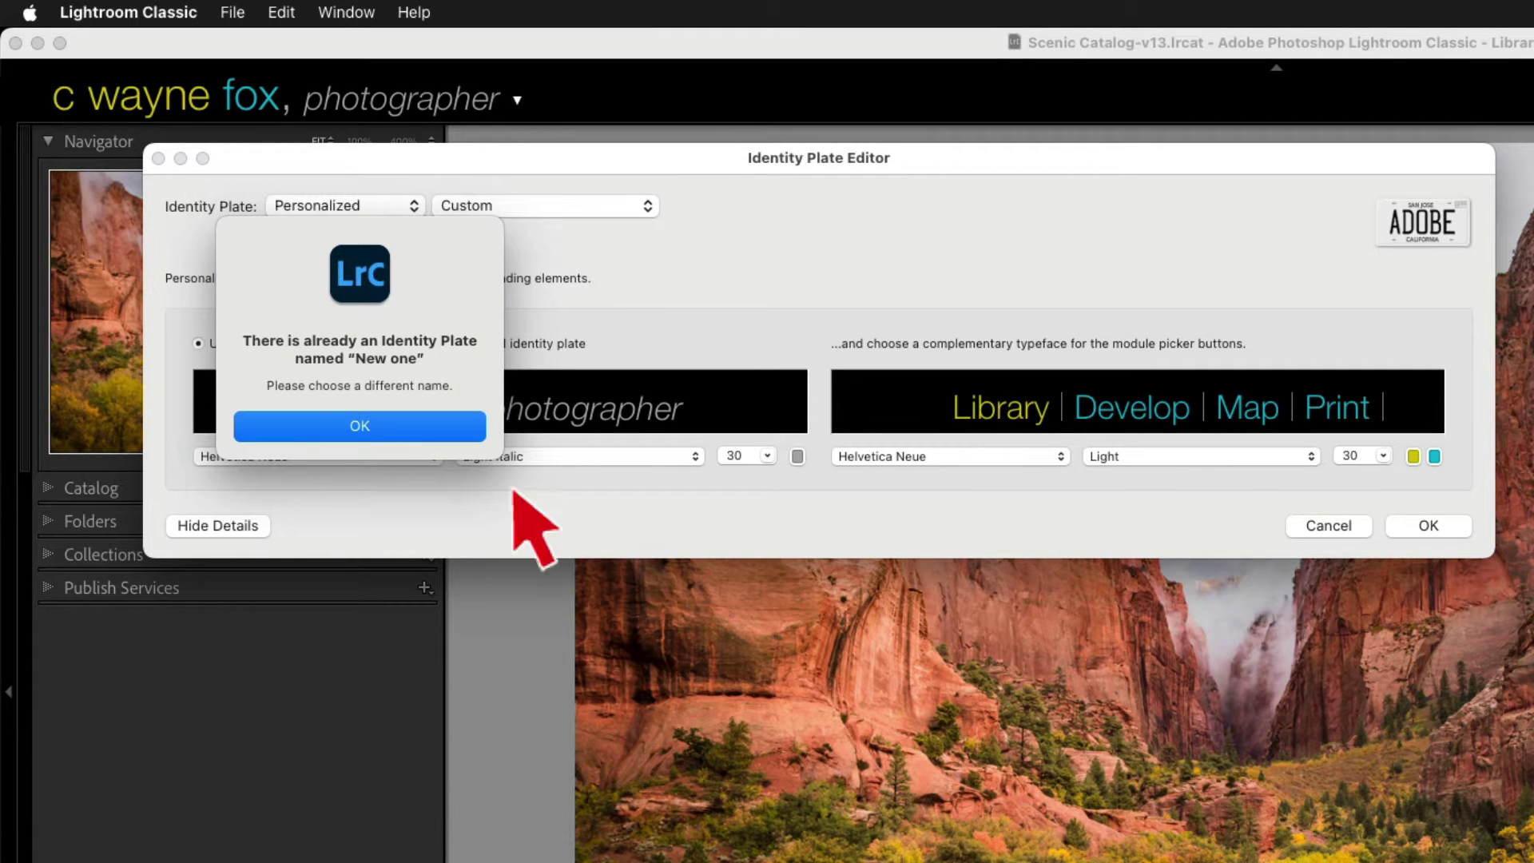
pyautogui.click(371, 428)
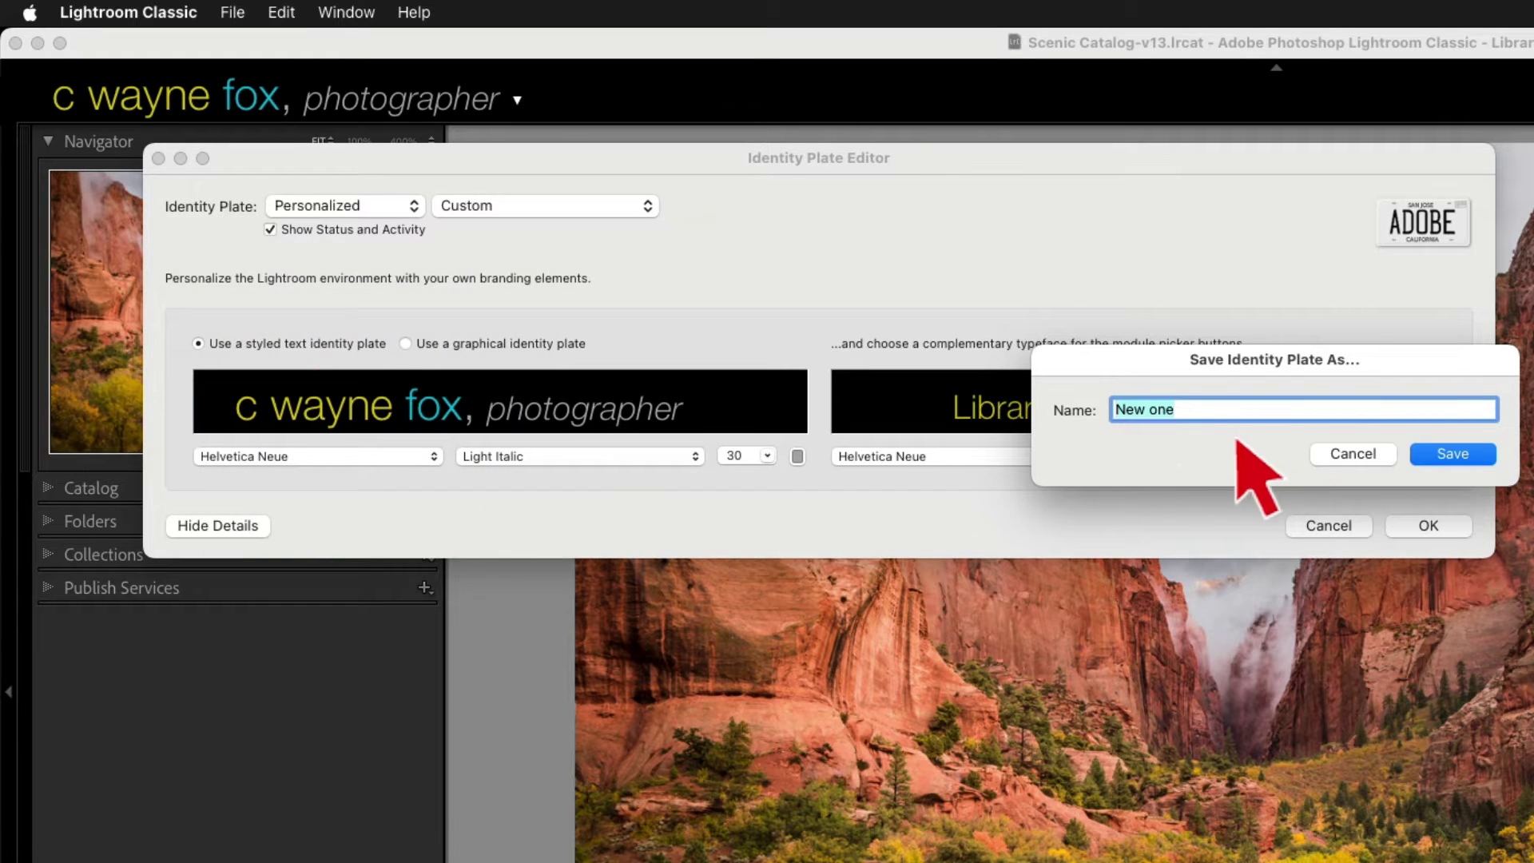
pyautogui.click(1153, 413)
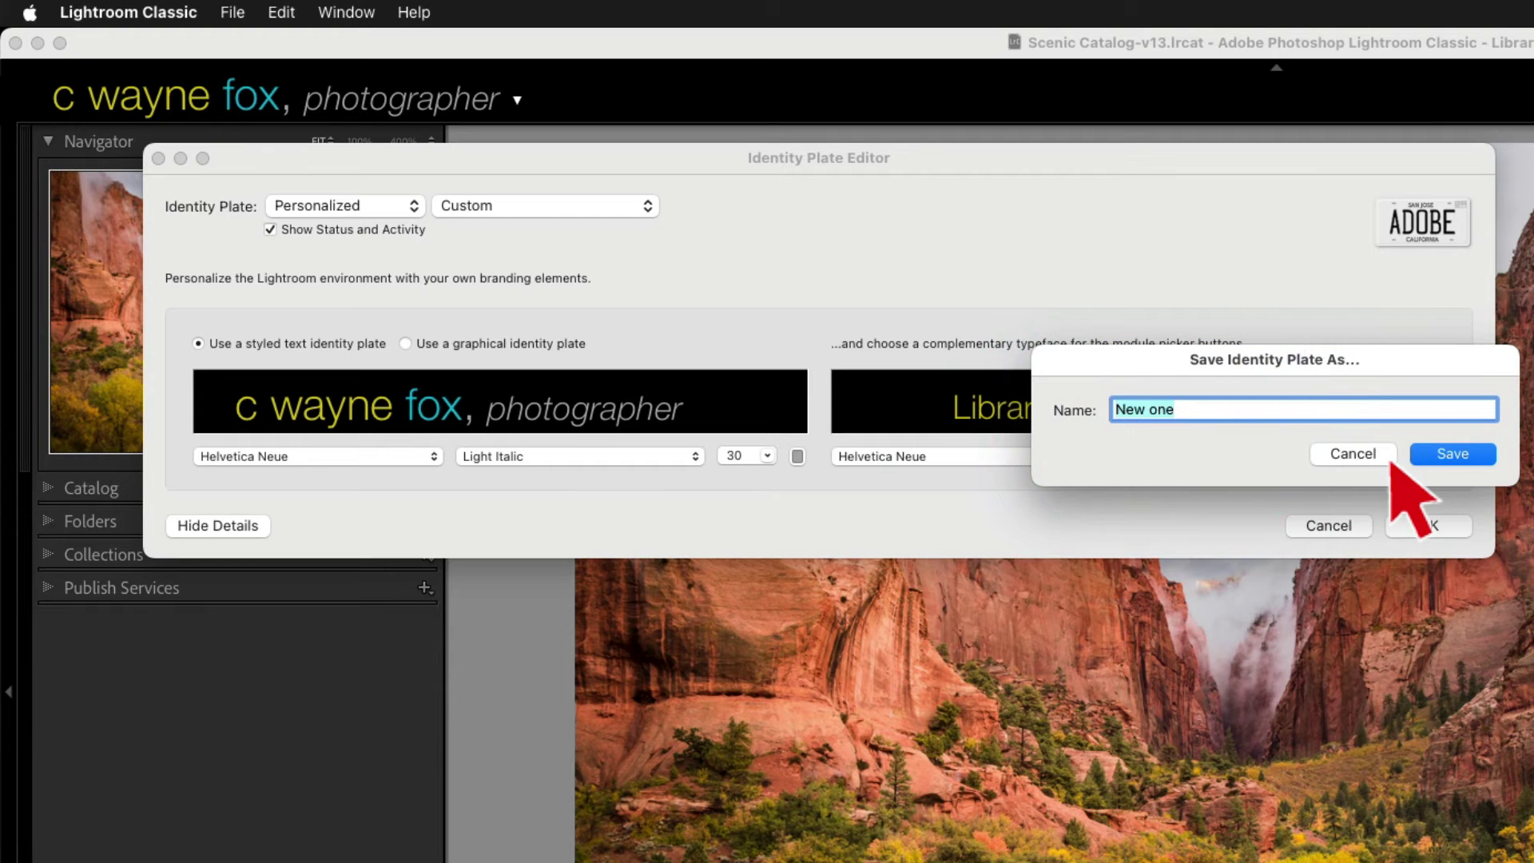
pyautogui.write('Demo')
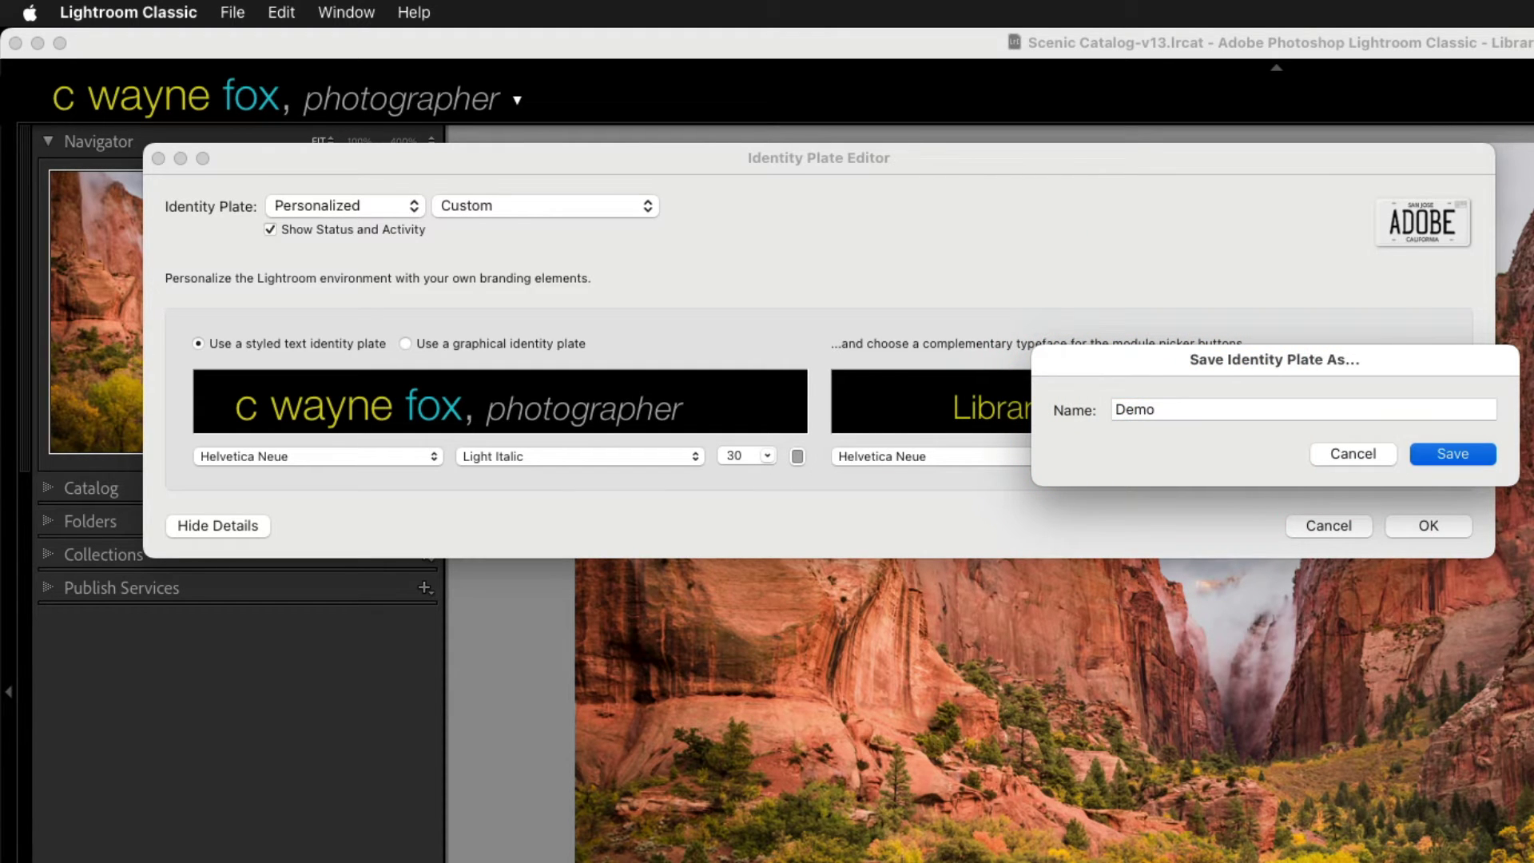
pyautogui.press('Return')
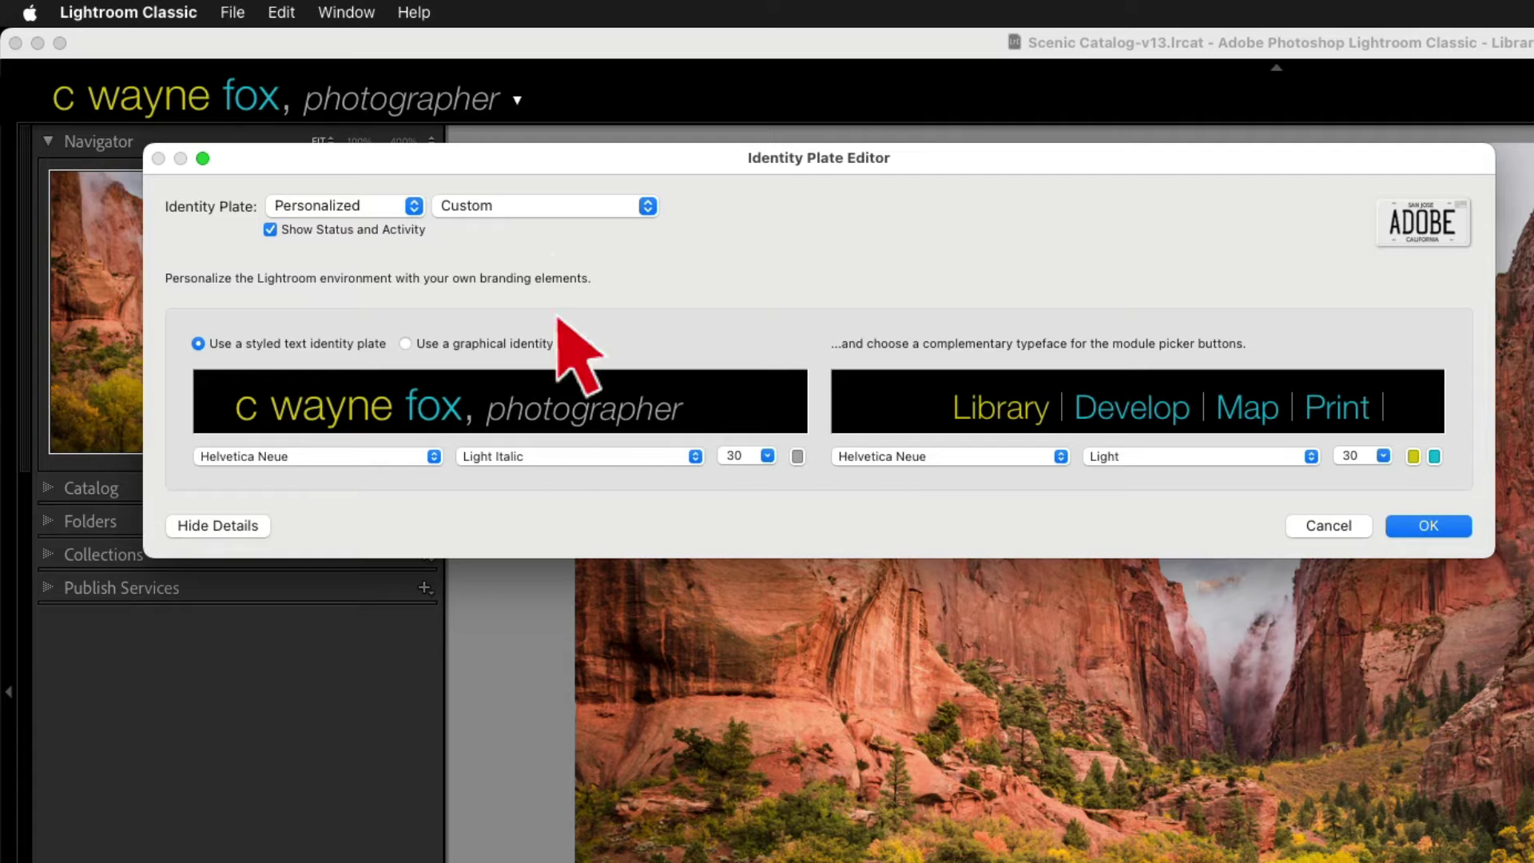
# Step: Load the Demo plate preset and delete ', photographer' from its text
pyautogui.click(551, 209)
pyautogui.click(520, 549)
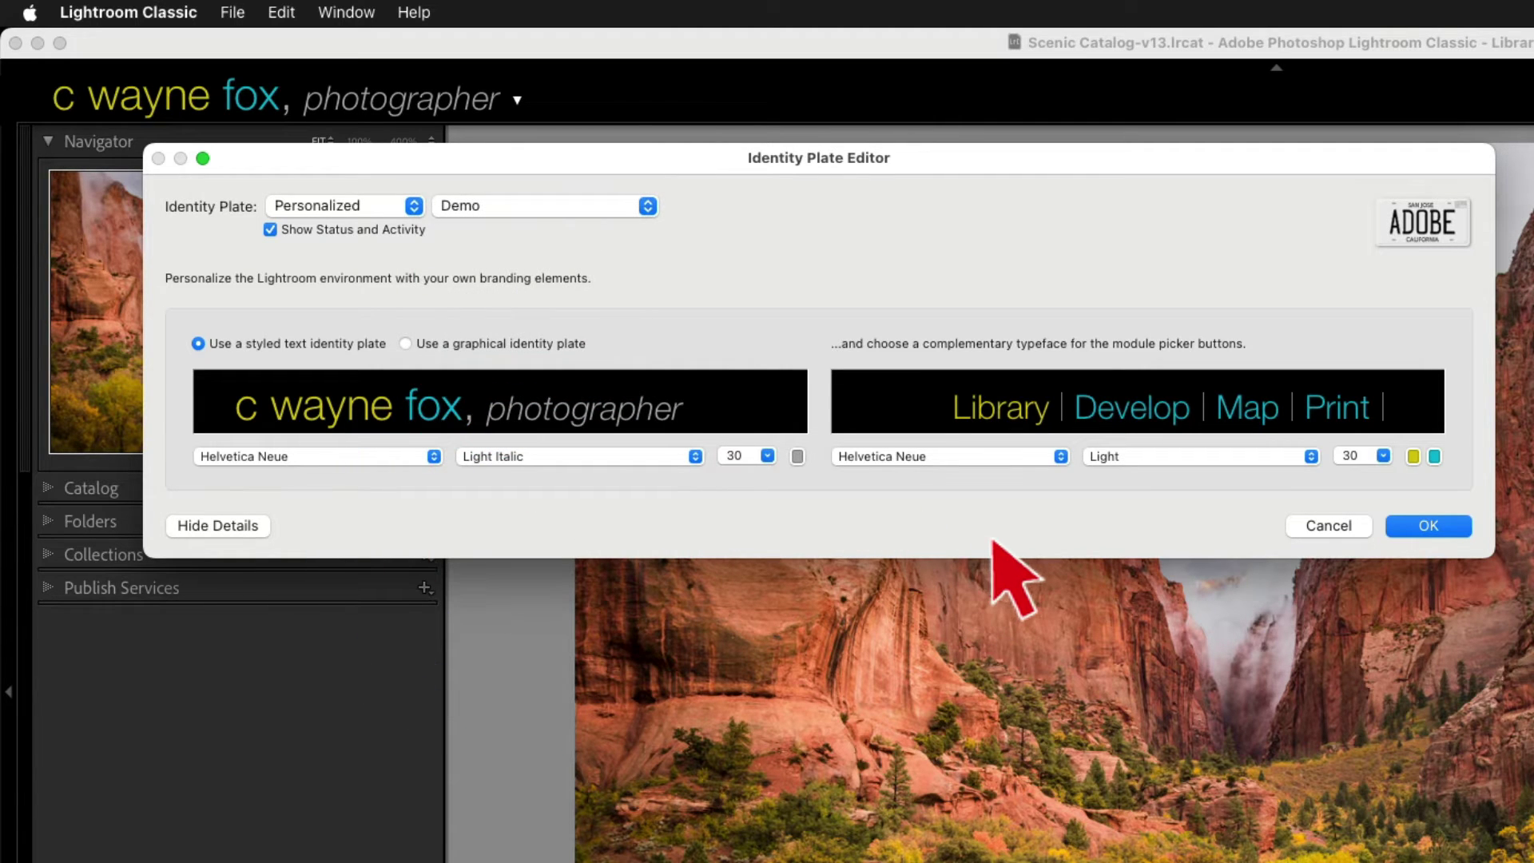
pyautogui.click(613, 419)
pyautogui.doubleClick(613, 418)
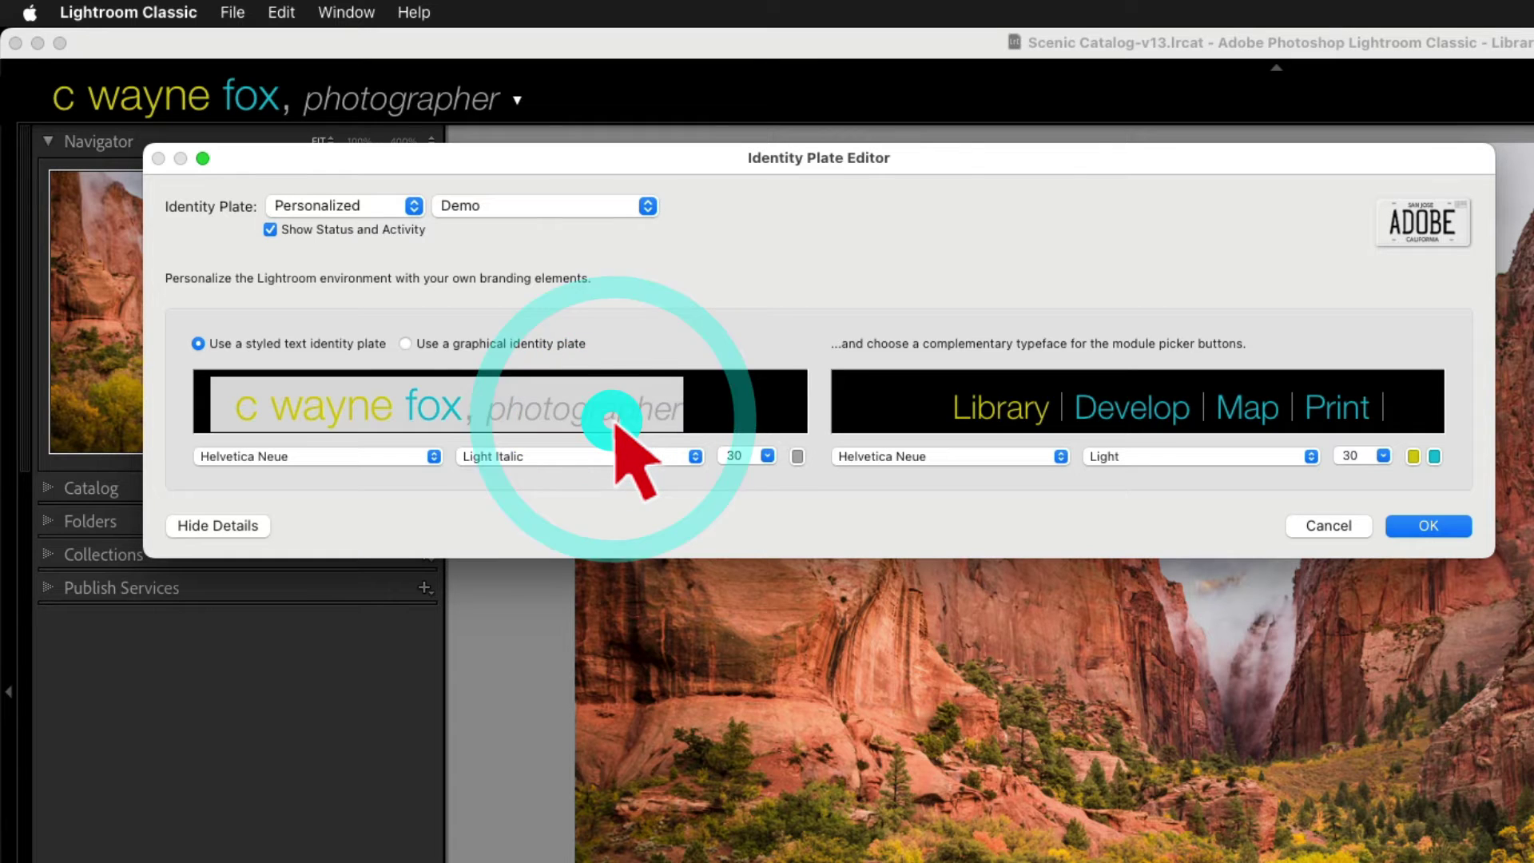
pyautogui.press('BackSpace')
# Step: Save the edited plate as preset 'Demo 1', then reselect the Demo preset
pyautogui.click(514, 209)
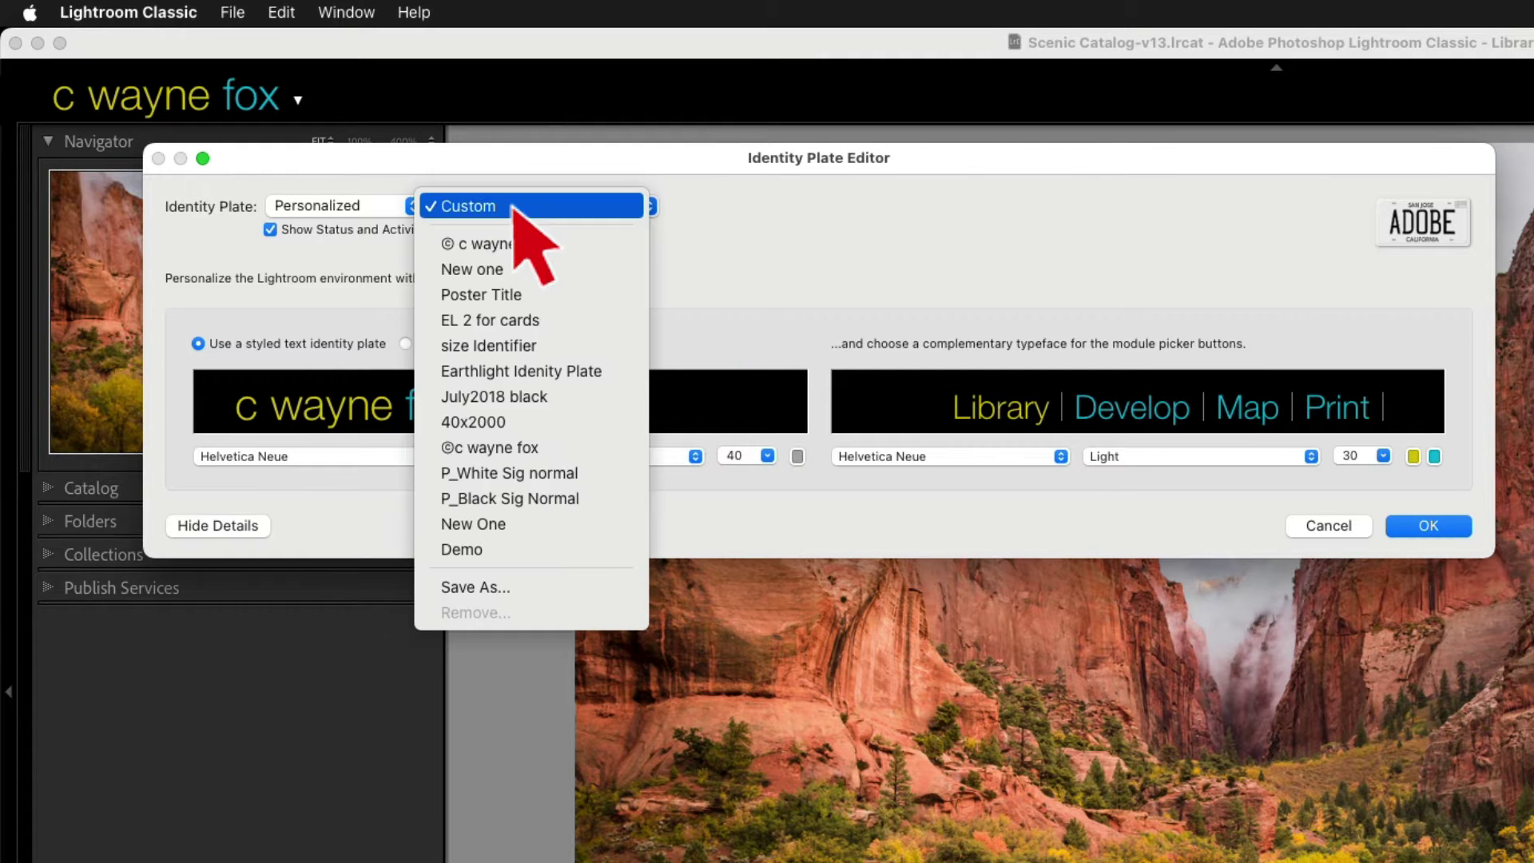
pyautogui.click(528, 586)
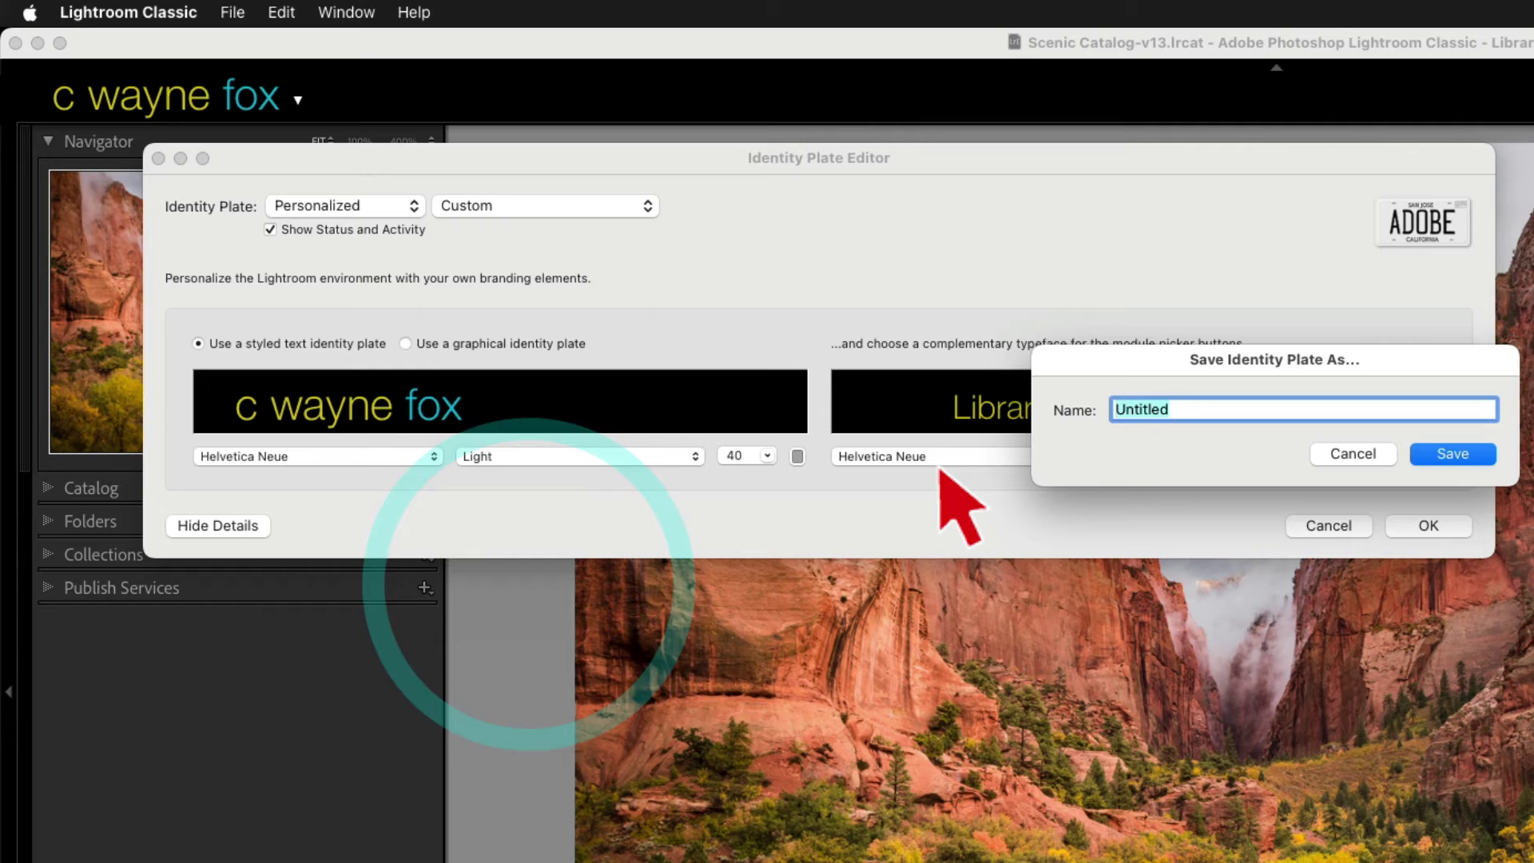
pyautogui.write('Demo ')
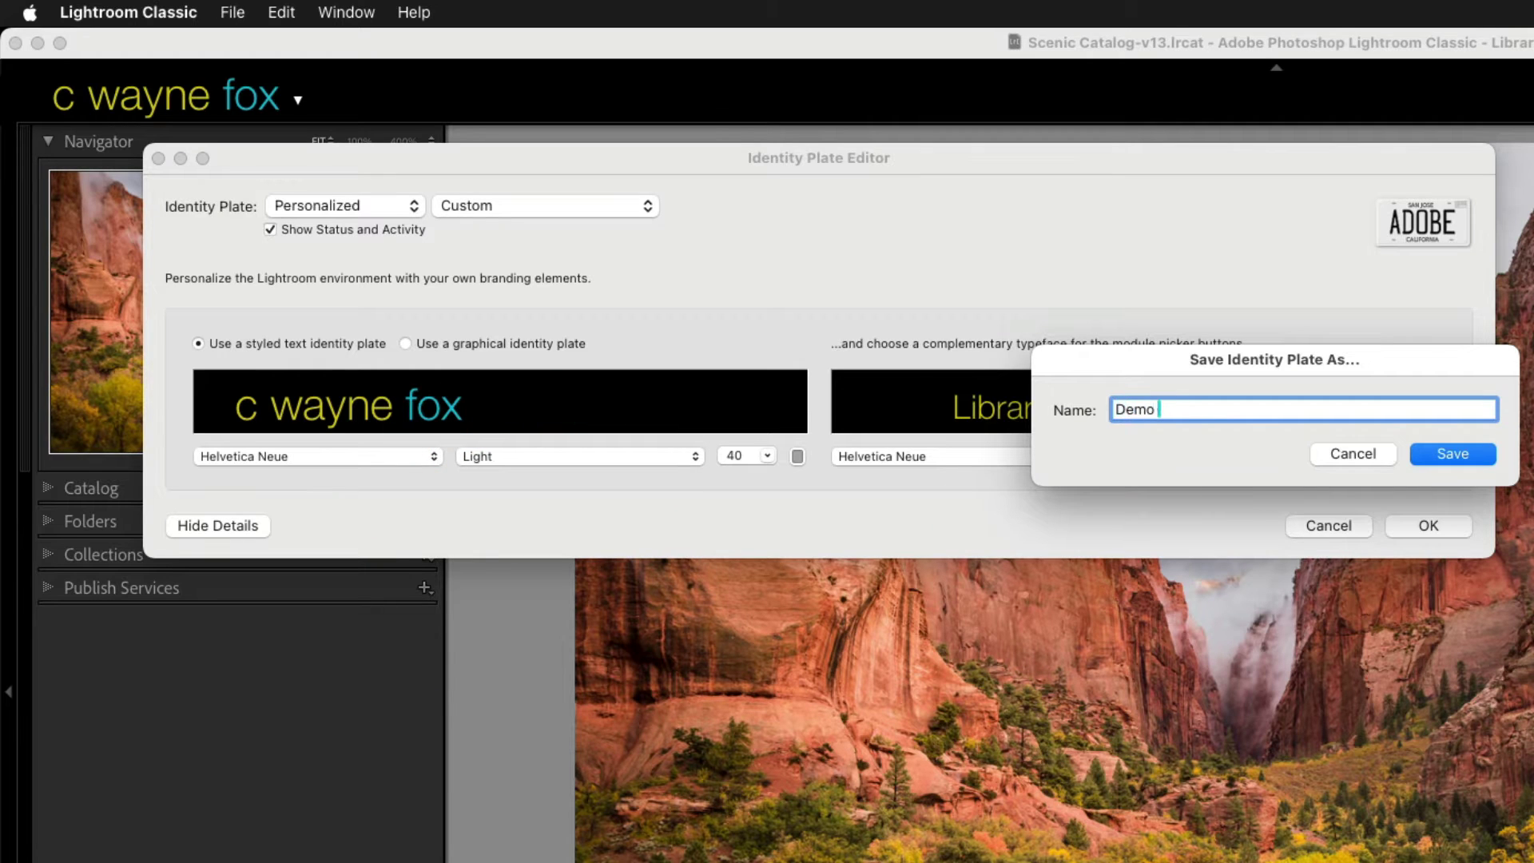
pyautogui.write('1')
pyautogui.press('Return')
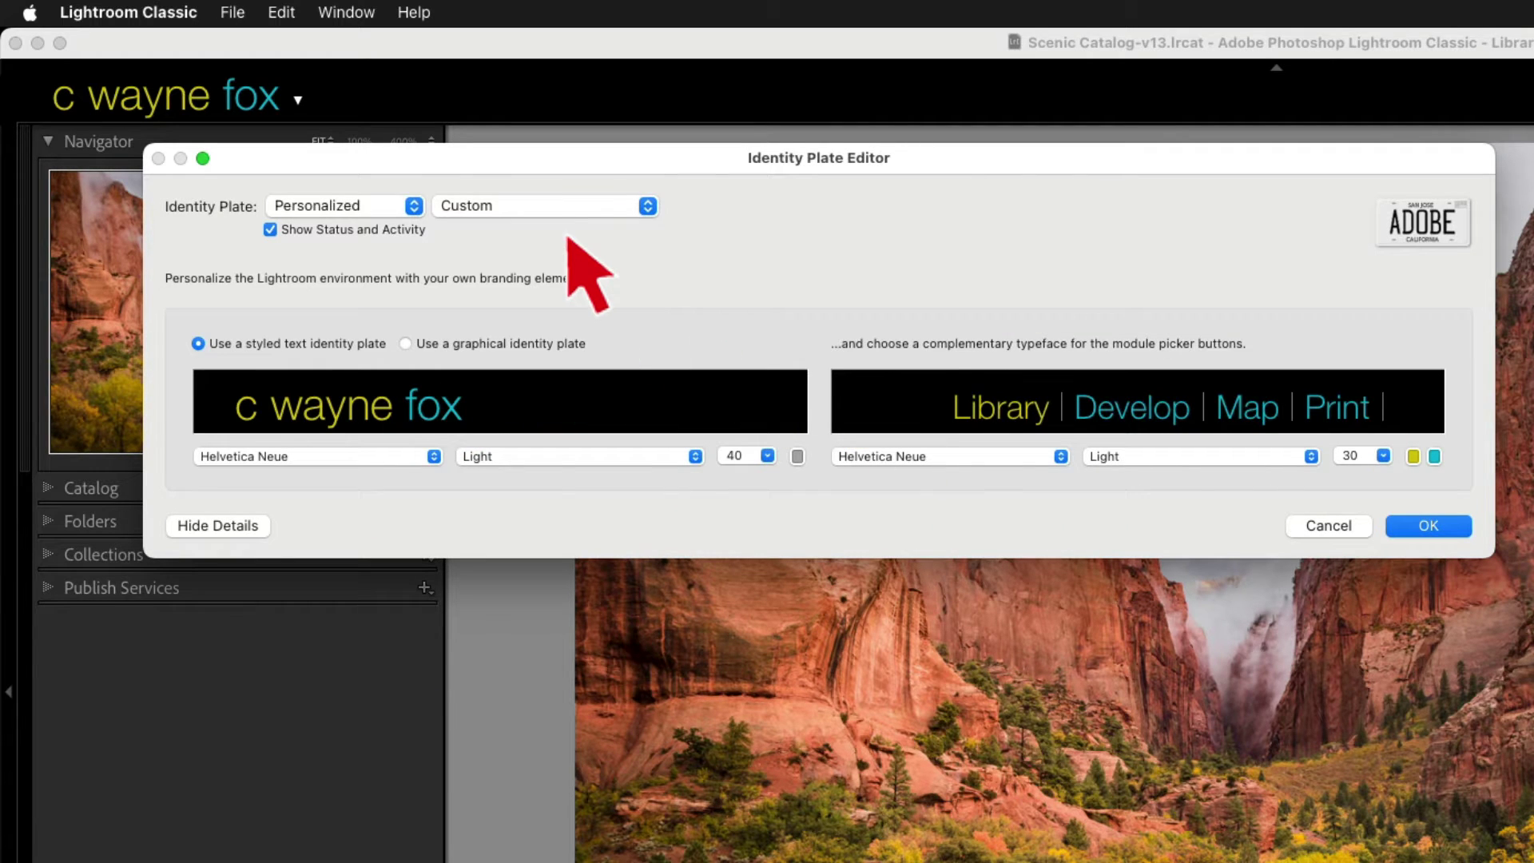
pyautogui.click(563, 209)
pyautogui.click(574, 545)
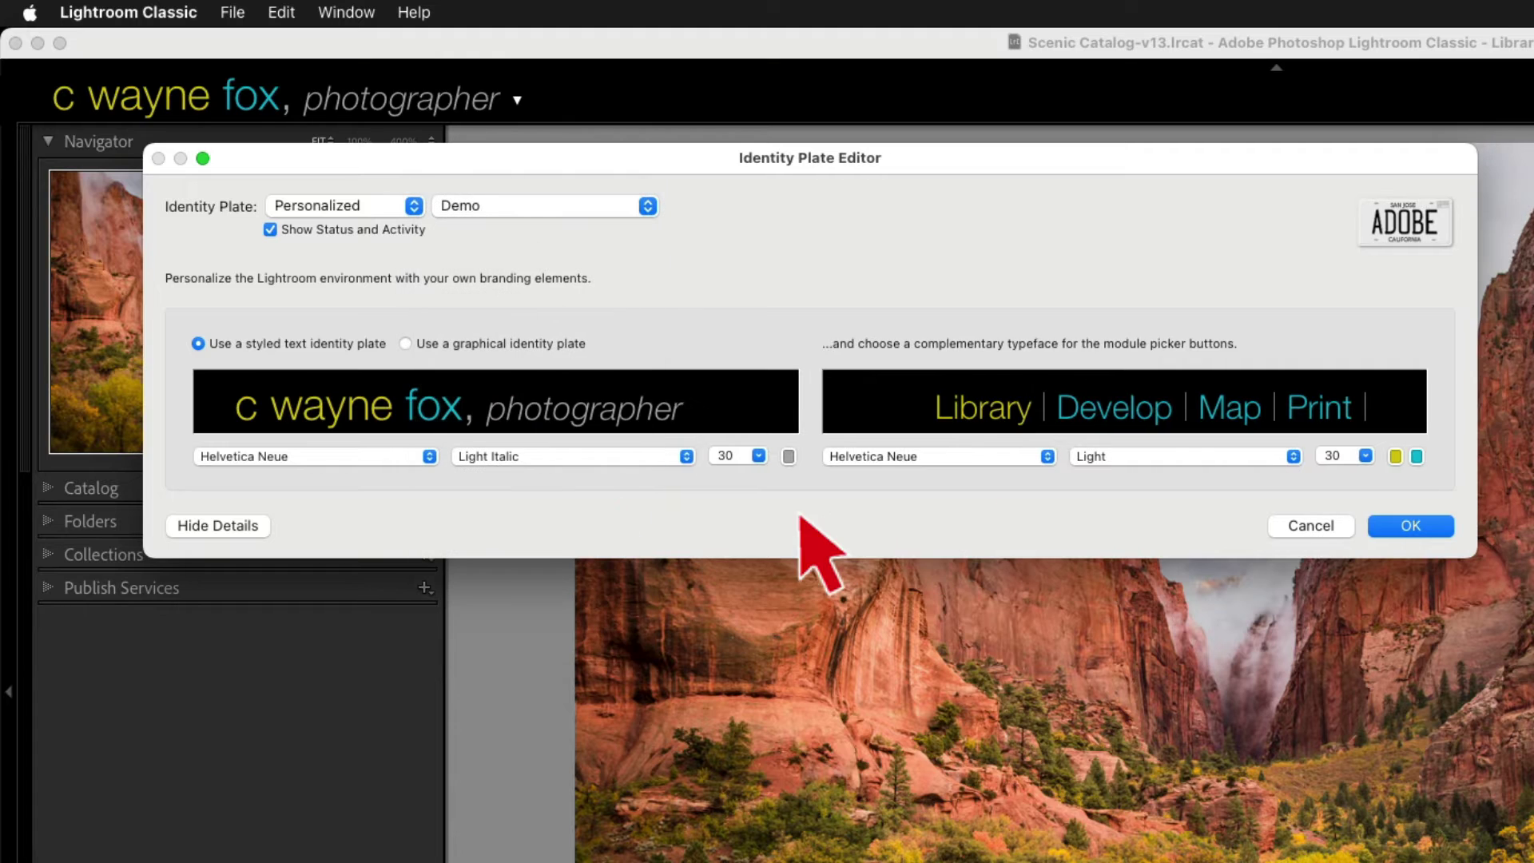
pyautogui.click(547, 209)
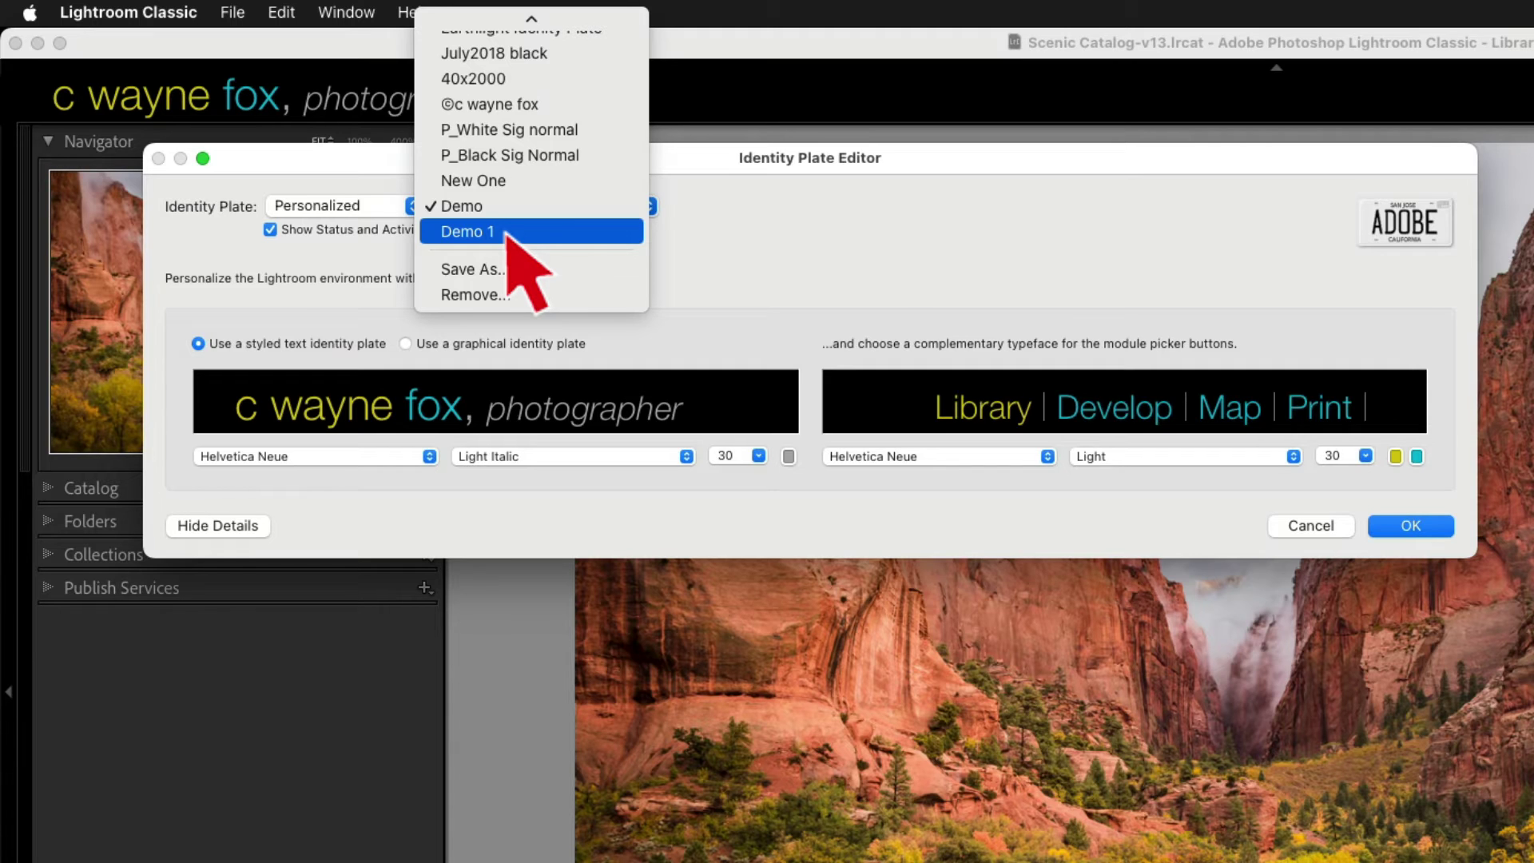
pyautogui.click(879, 311)
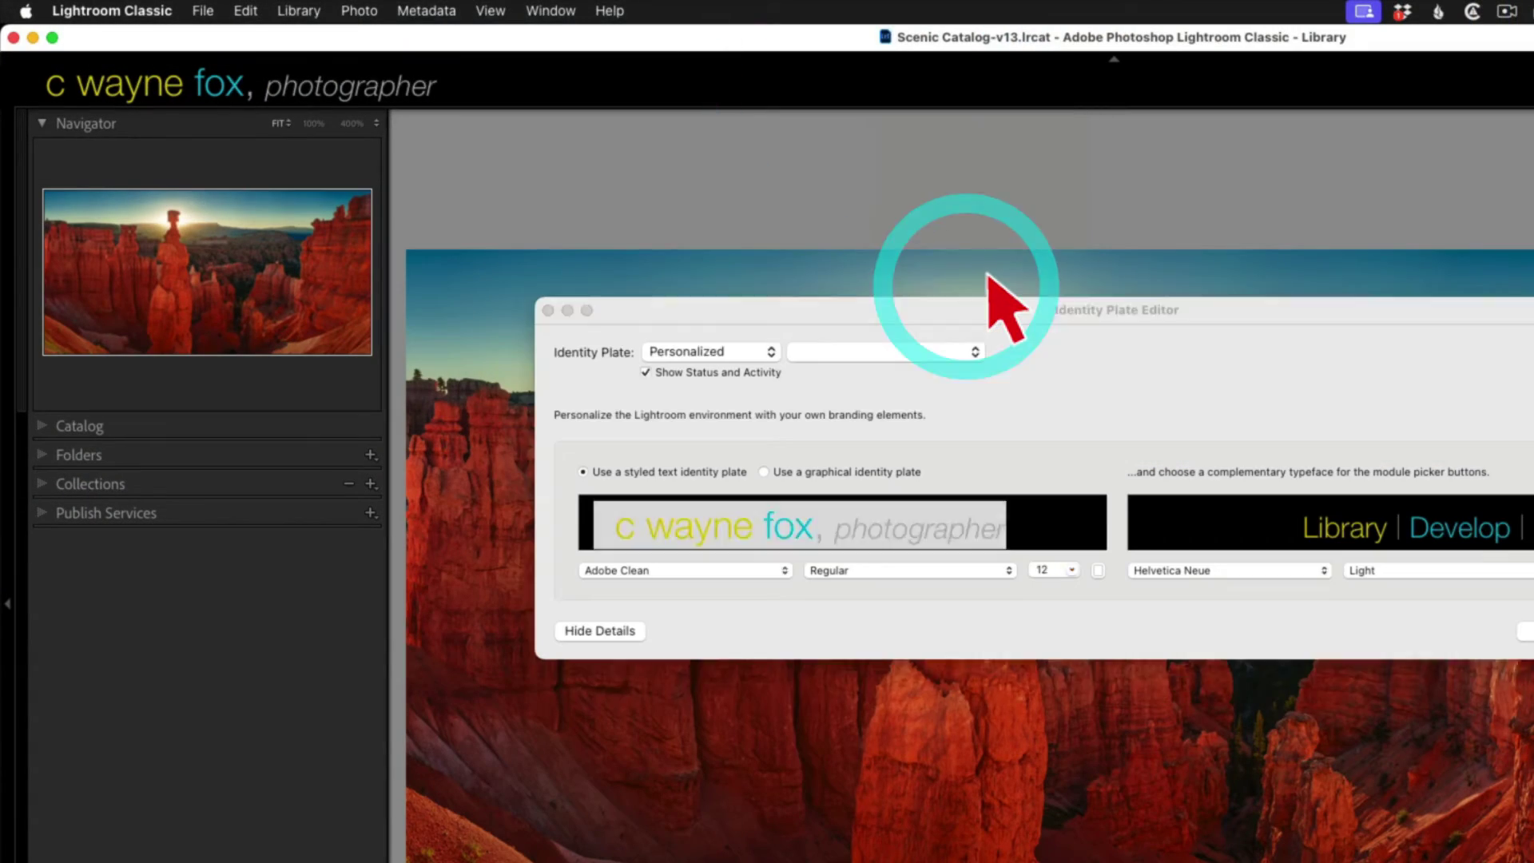
# Step: Switch to a graphical identity plate using Signature-2.png from the Identity Plates folder
pyautogui.click(966, 352)
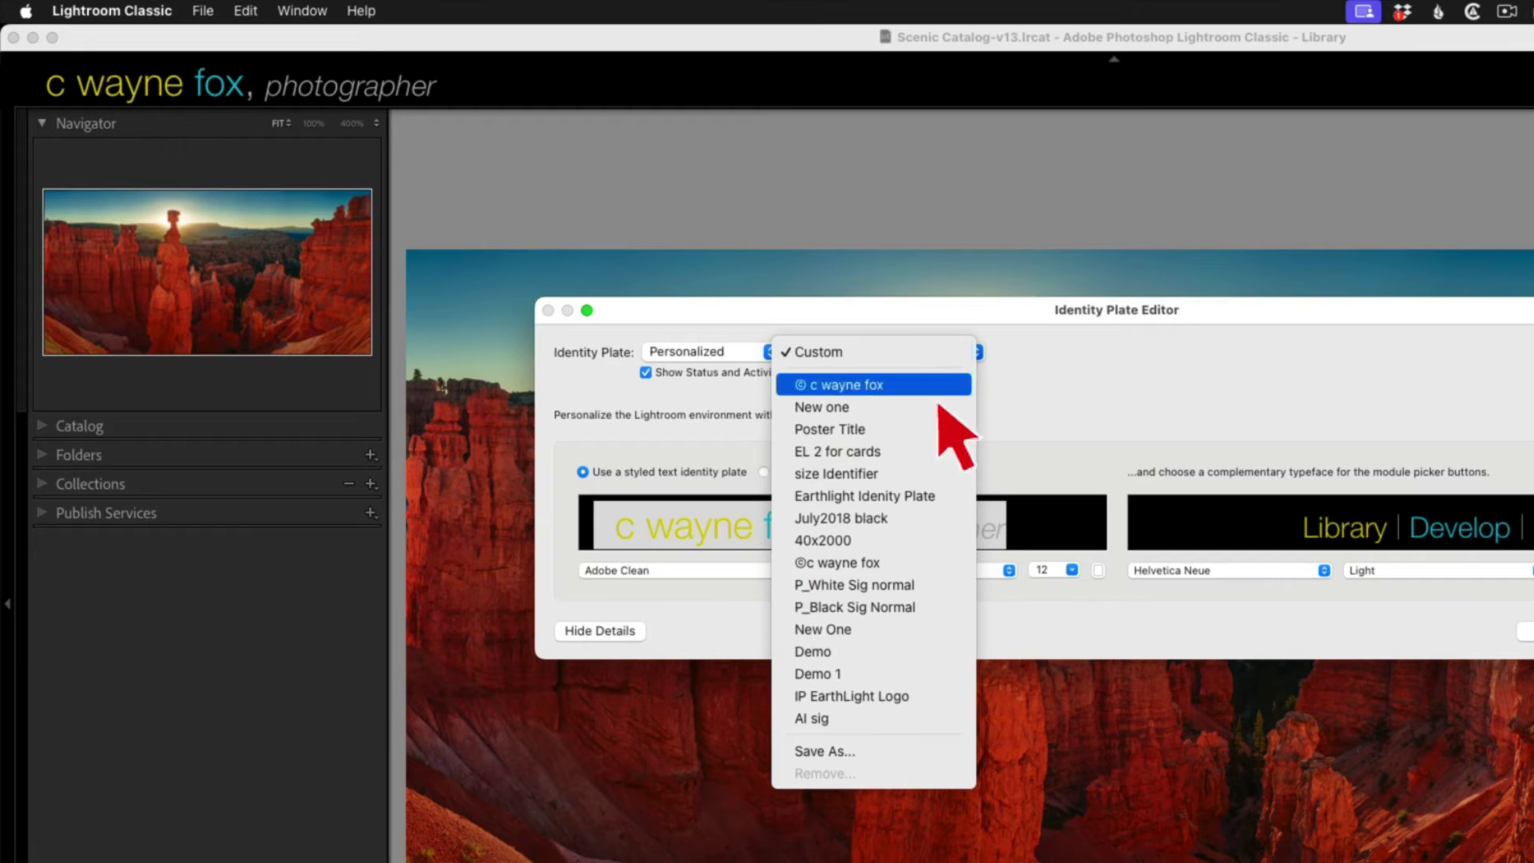
pyautogui.click(990, 279)
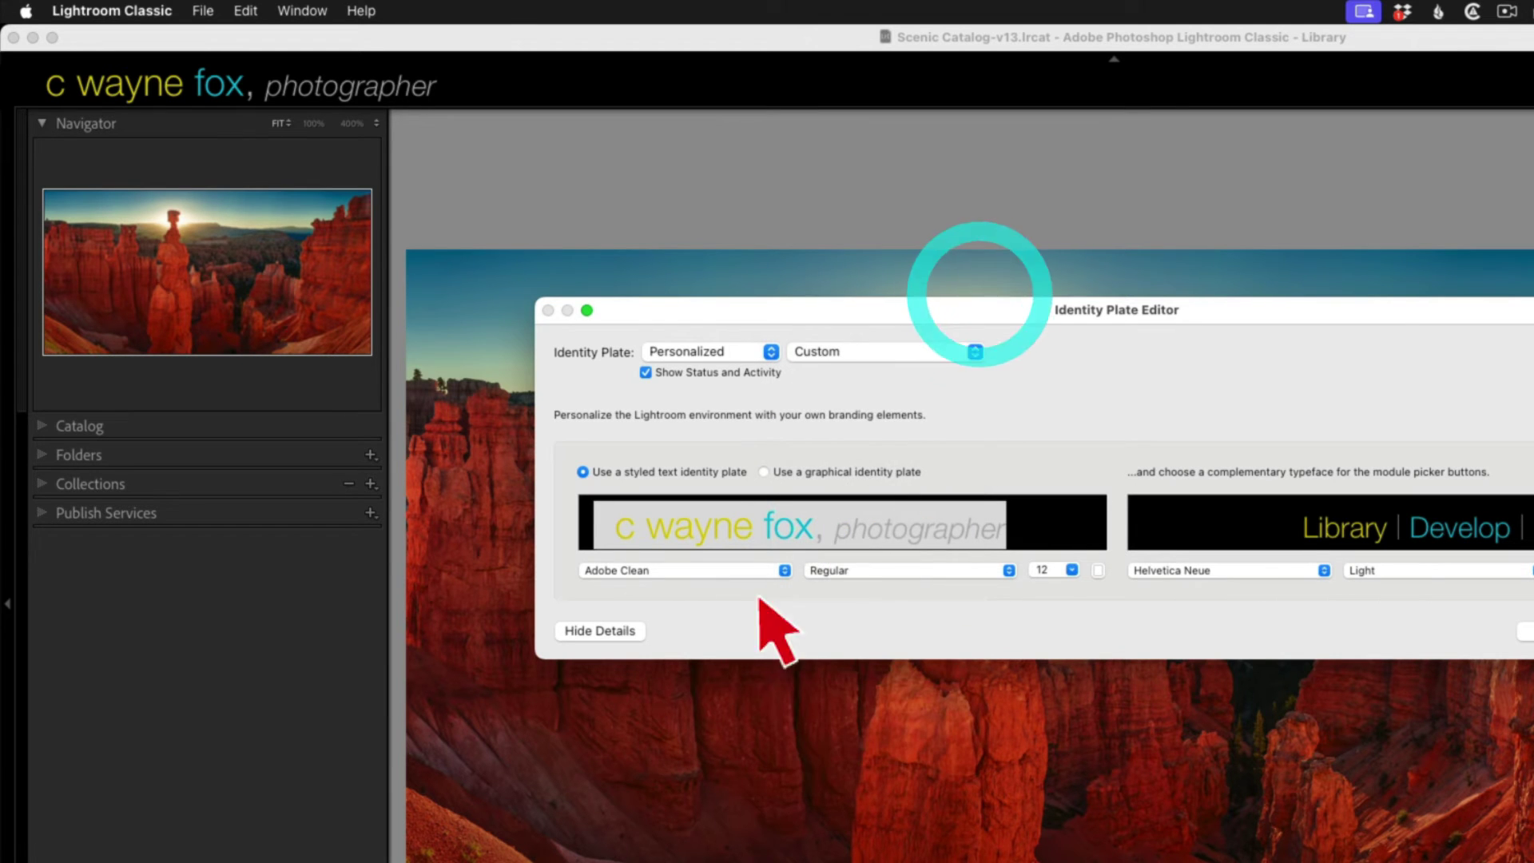
pyautogui.click(770, 473)
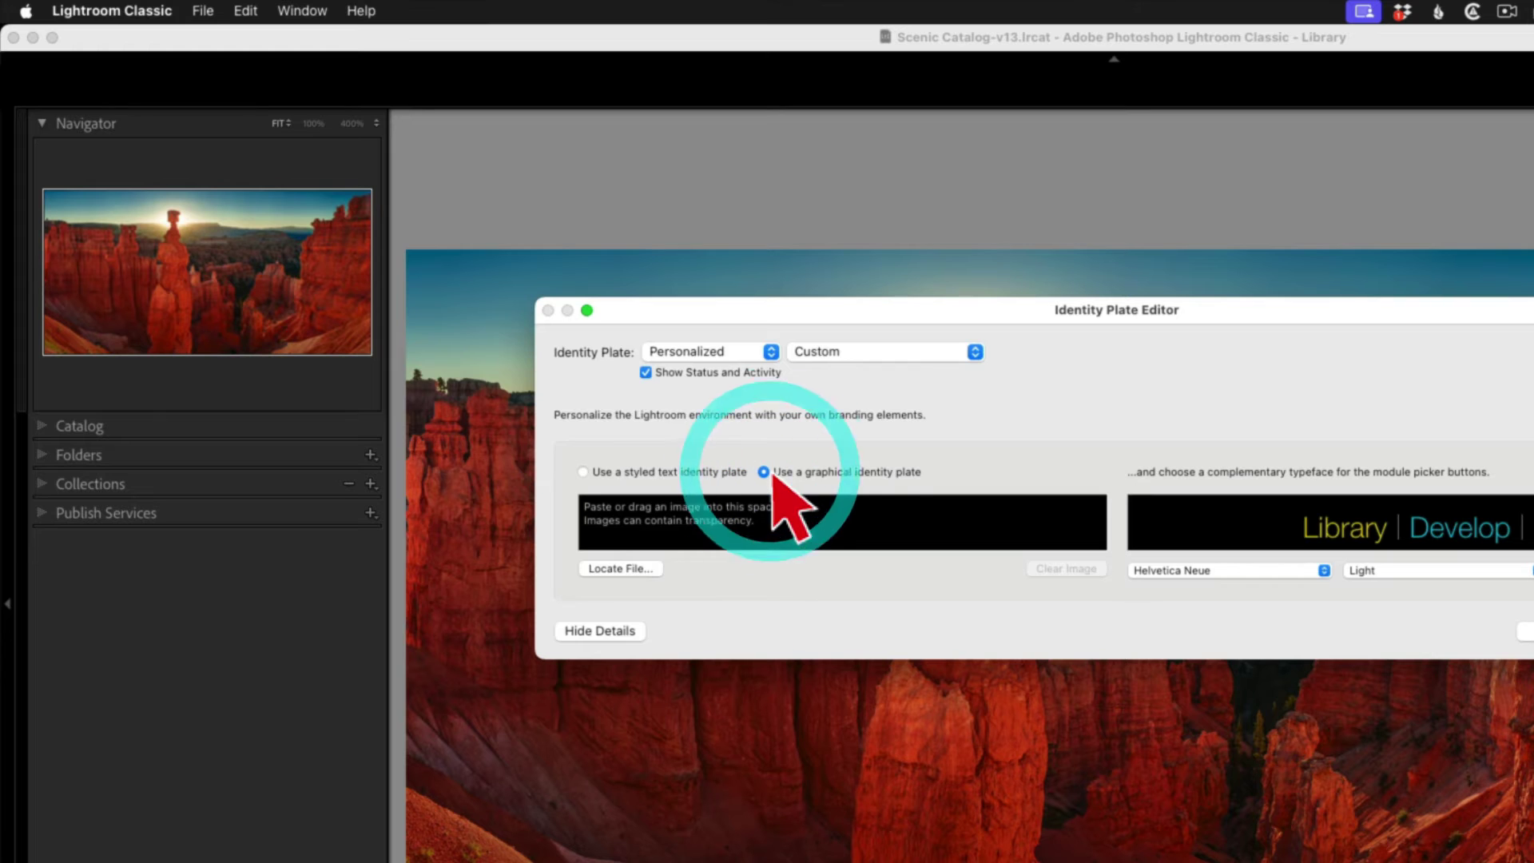
pyautogui.click(651, 570)
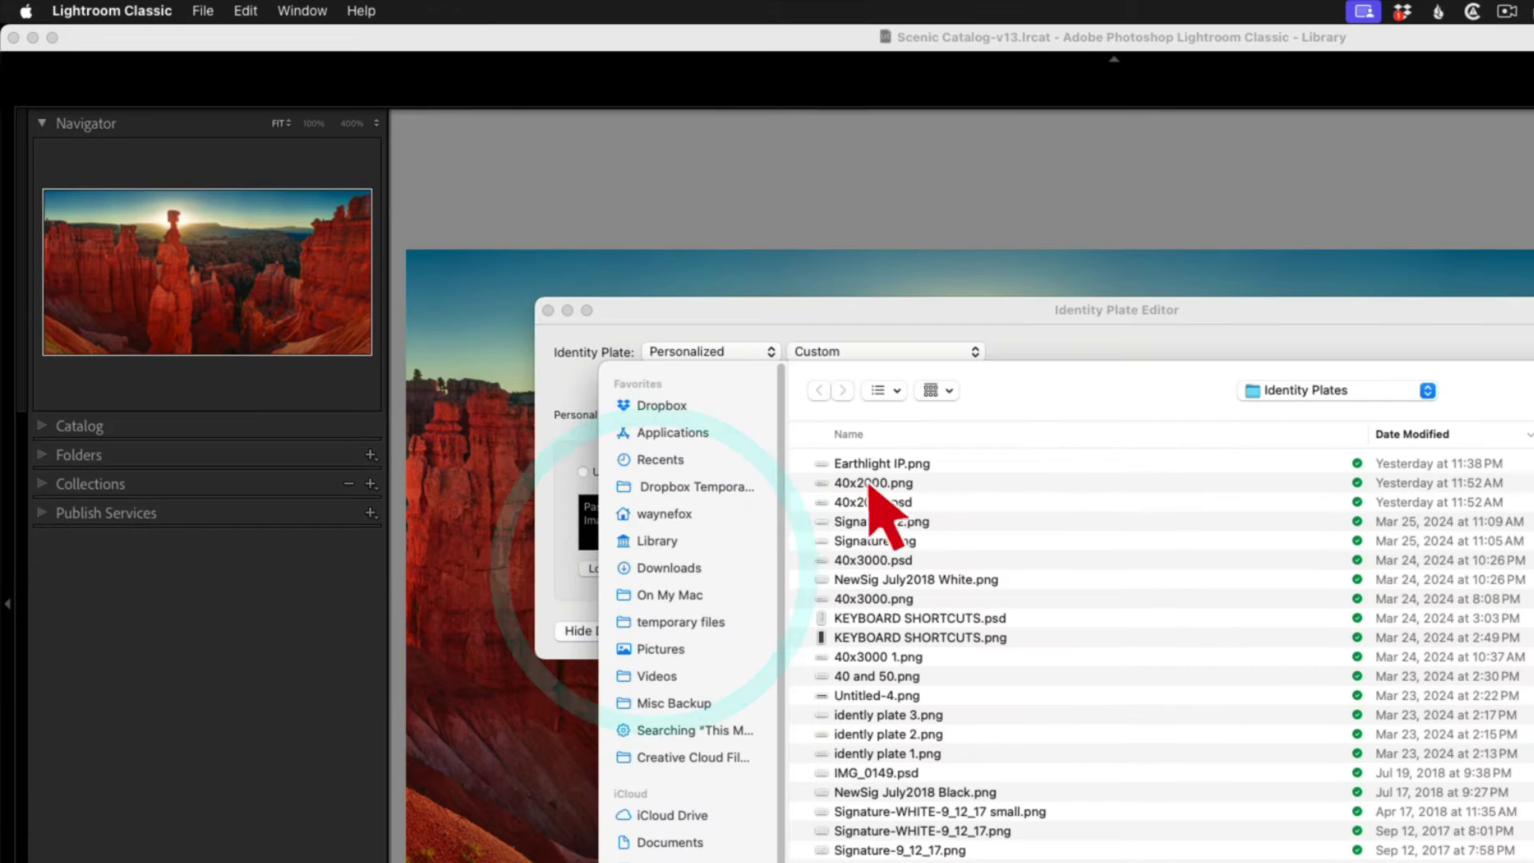
pyautogui.click(1314, 391)
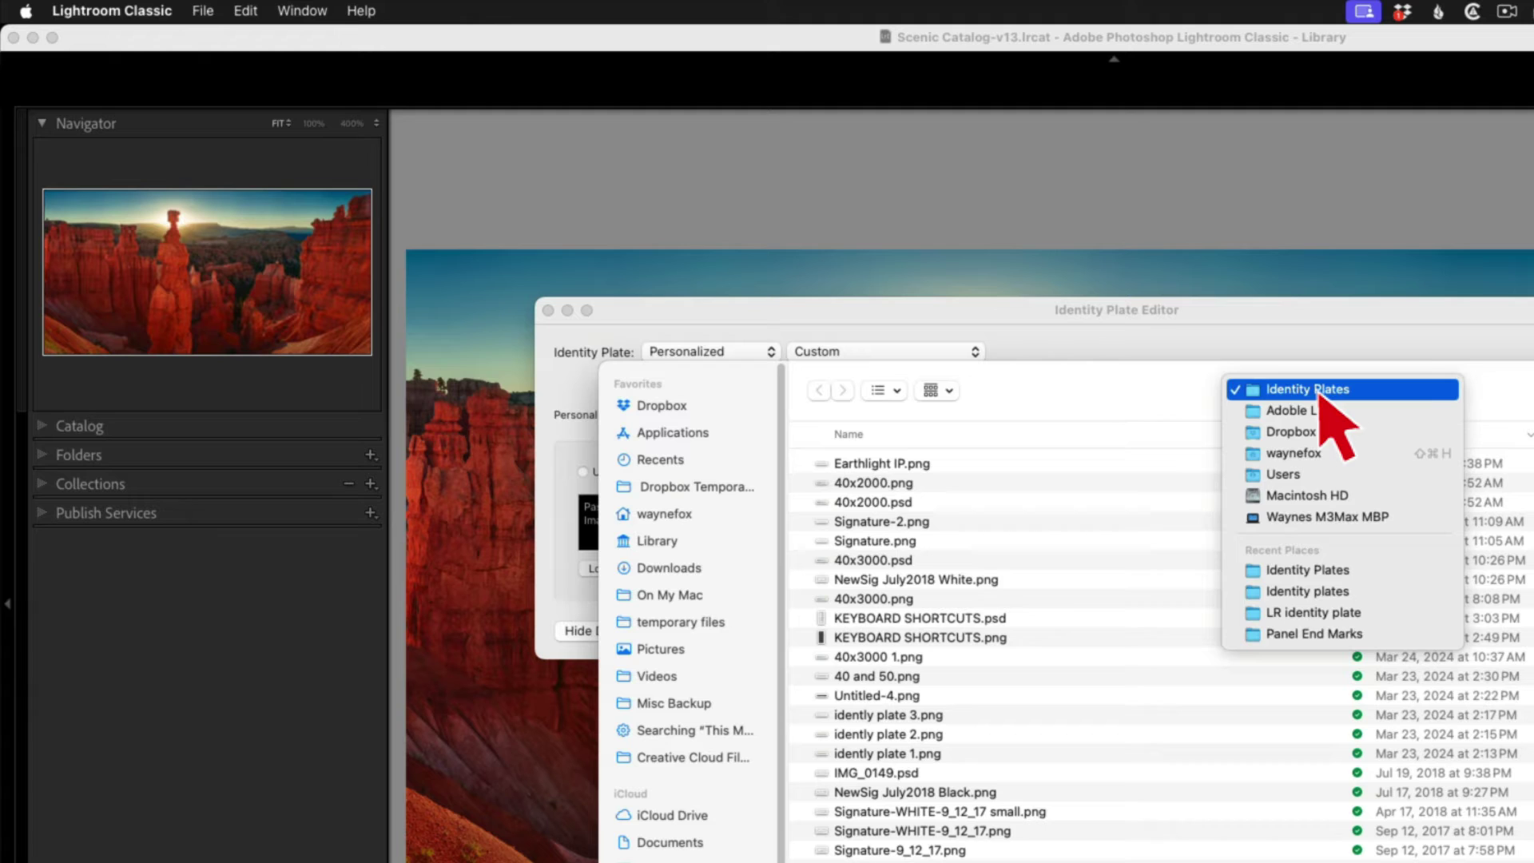
pyautogui.click(1319, 392)
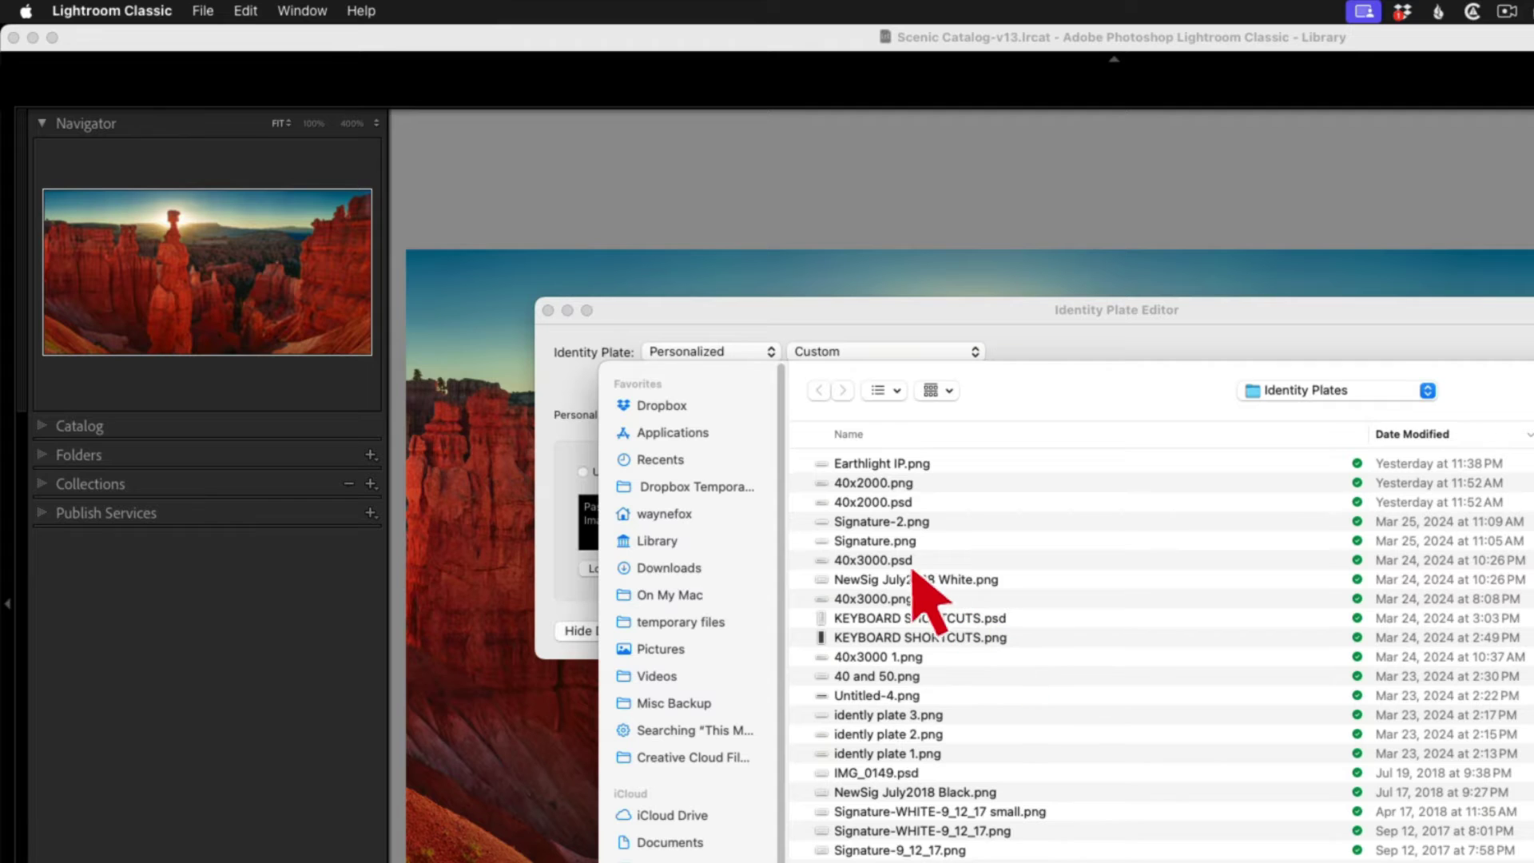
pyautogui.click(874, 523)
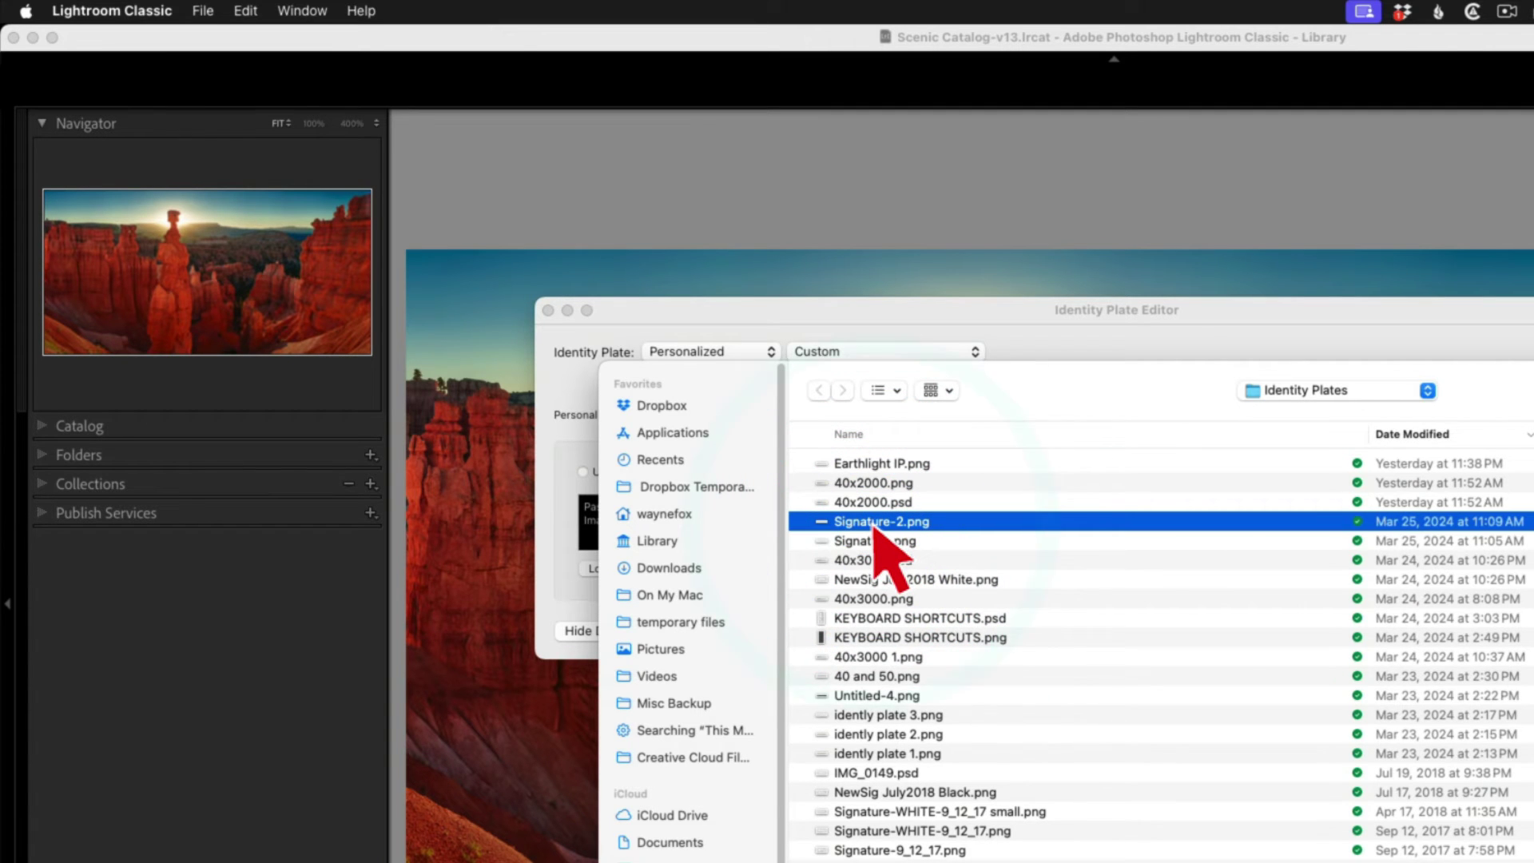
pyautogui.press('space')
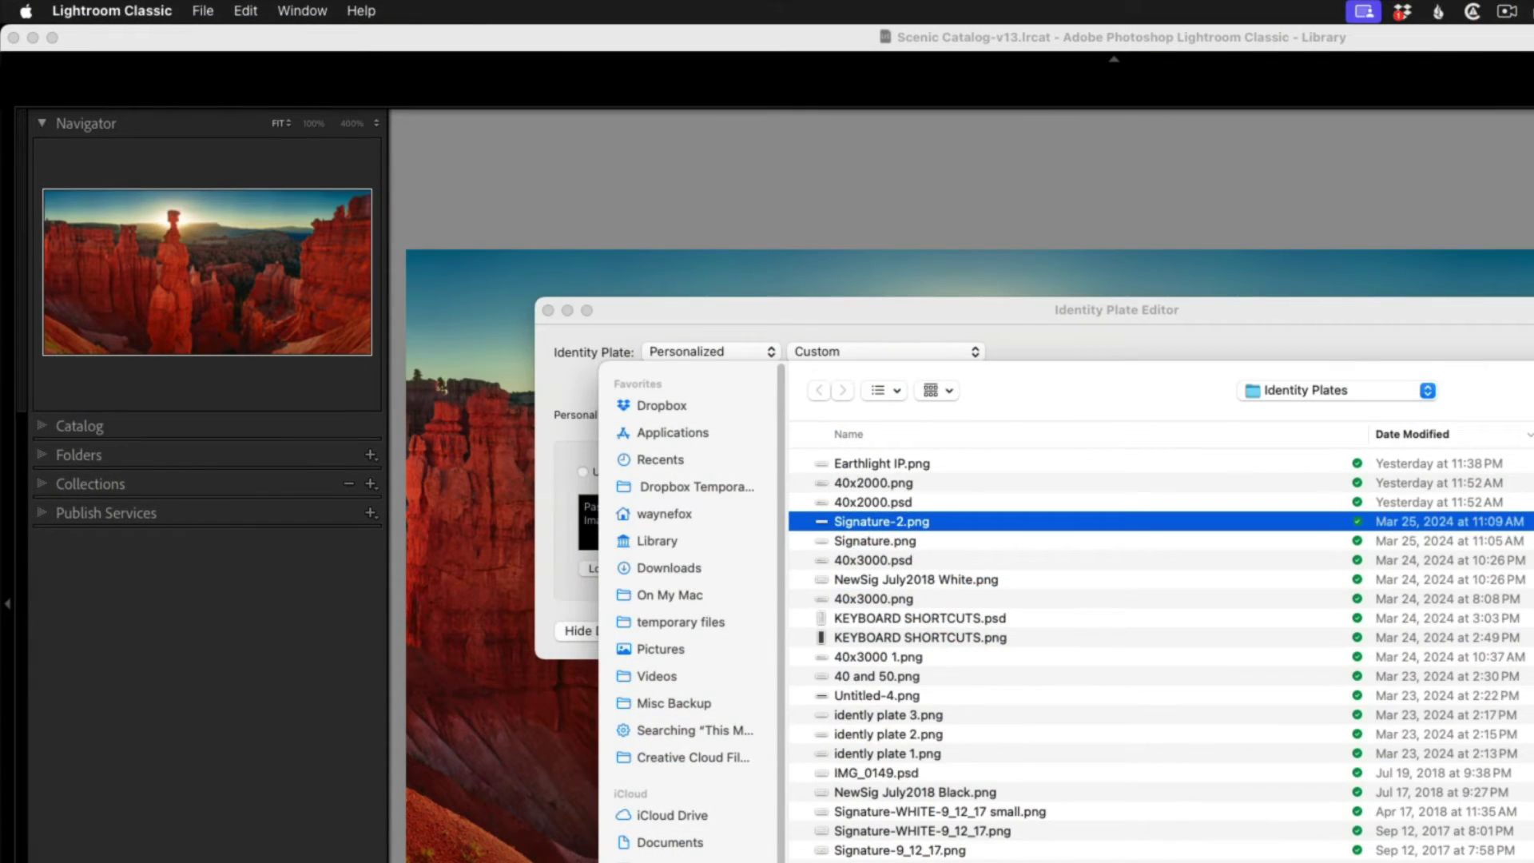
pyautogui.press('Return')
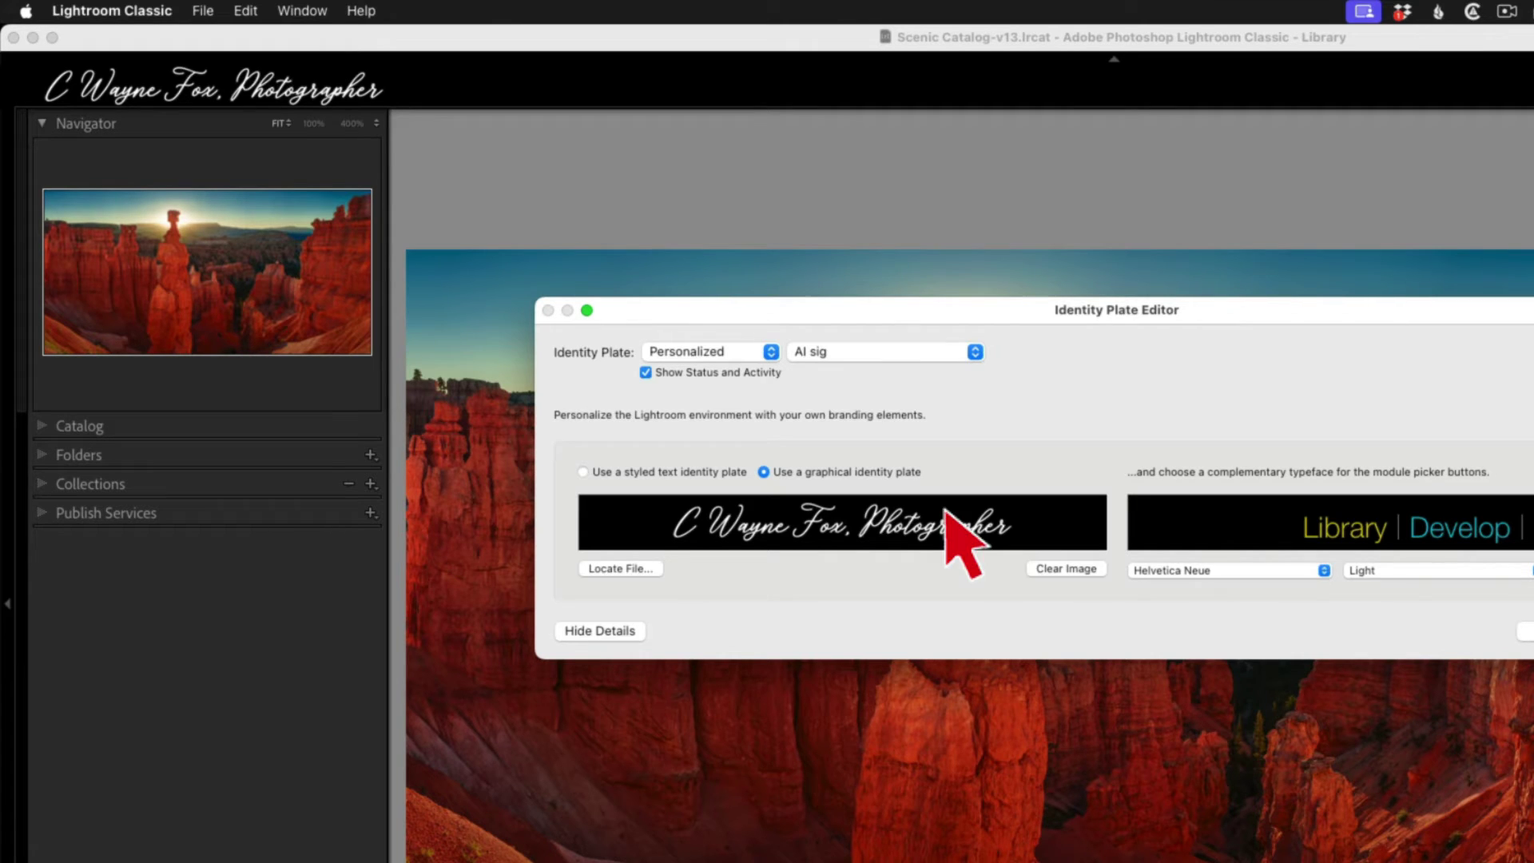
# Step: Load Earthlight IP.png as the graphical plate image and accept the editor with OK
pyautogui.click(621, 568)
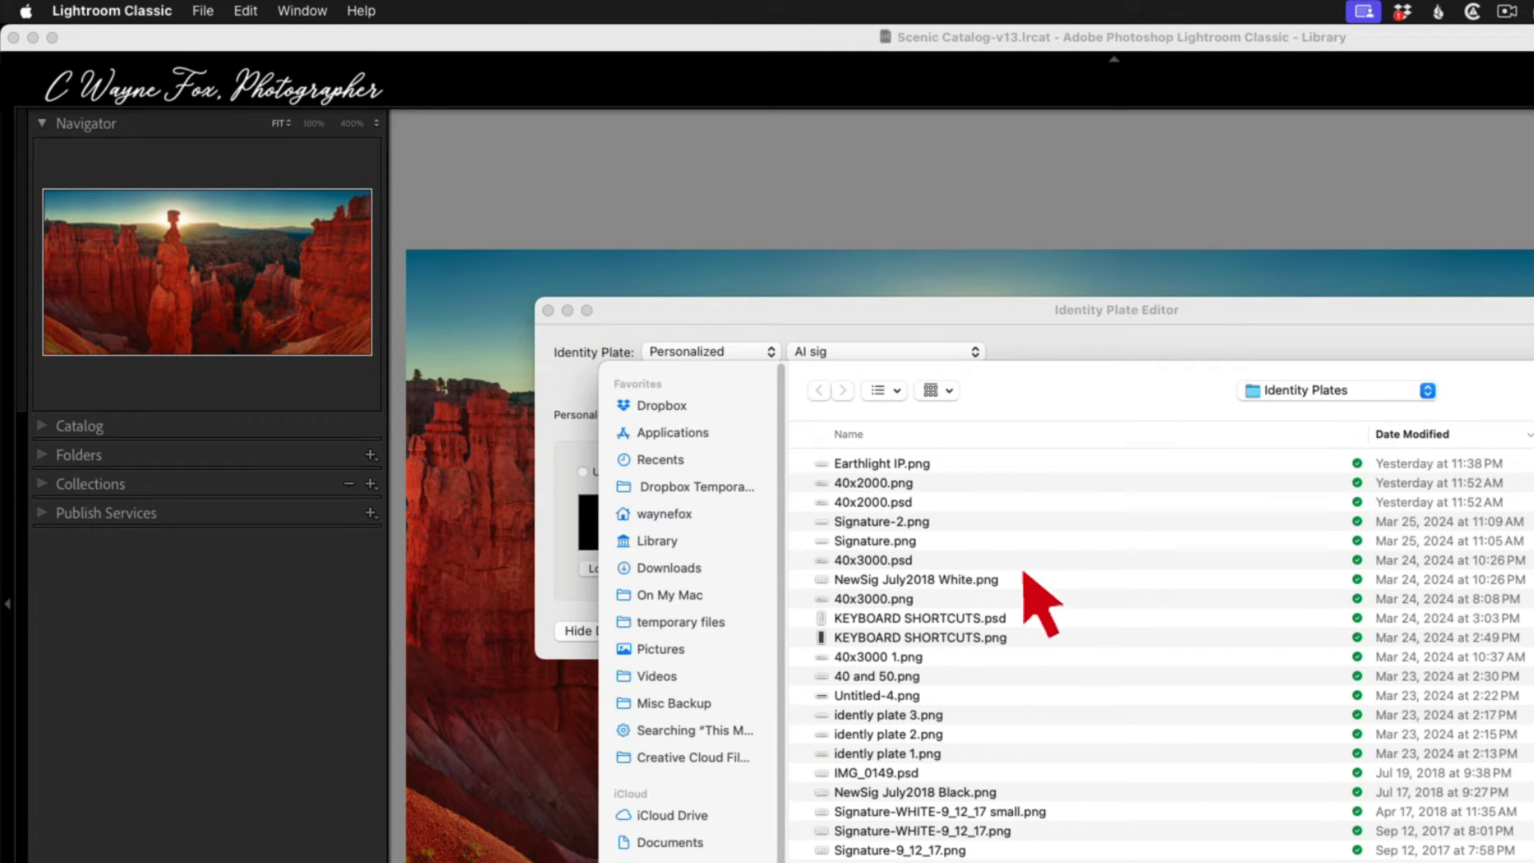
pyautogui.click(853, 465)
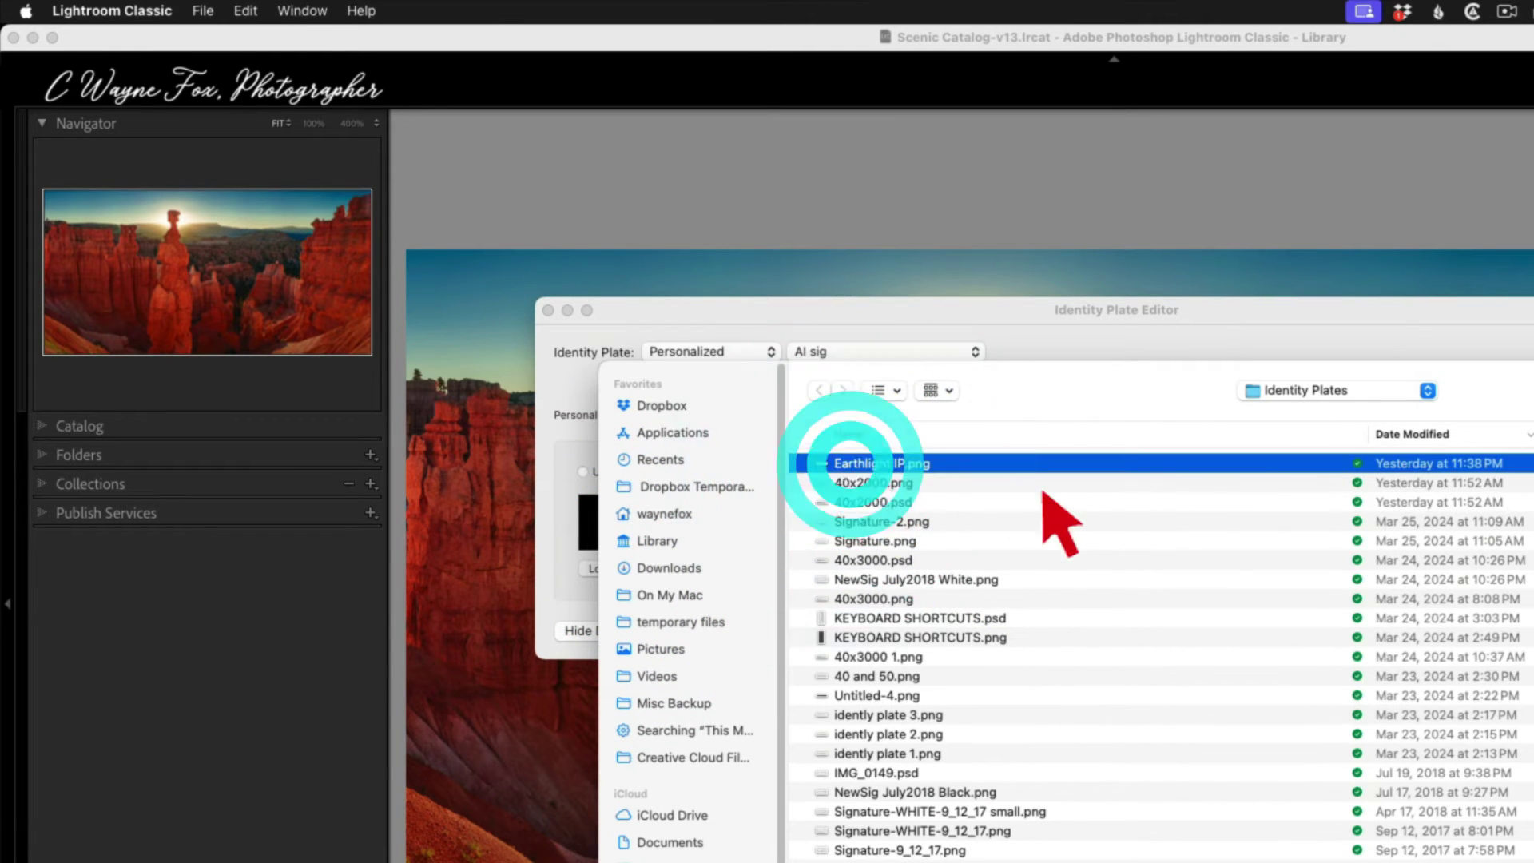
pyautogui.press('Return')
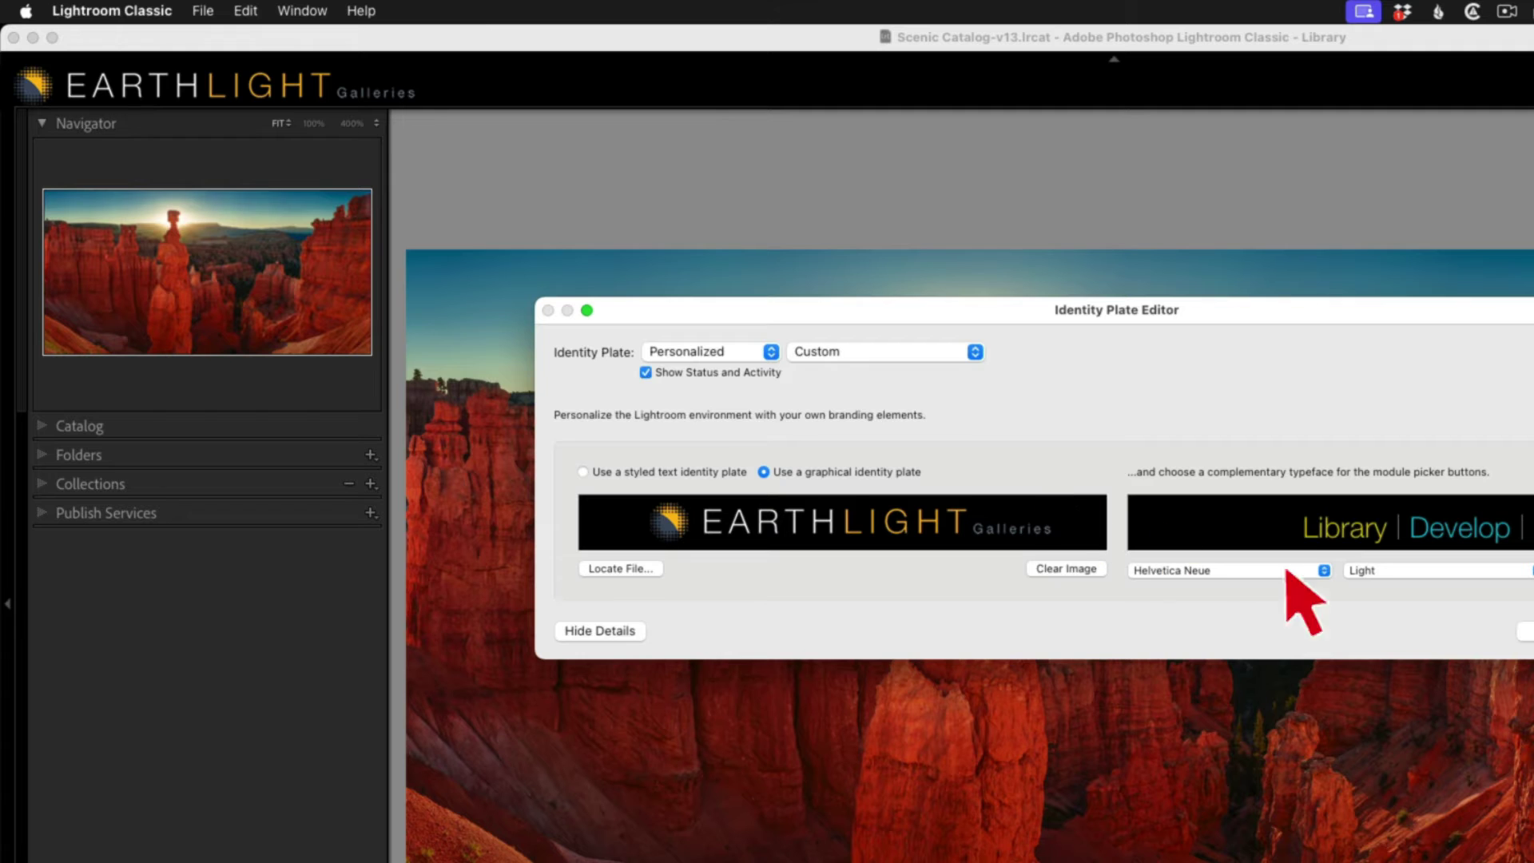
pyautogui.click(1527, 629)
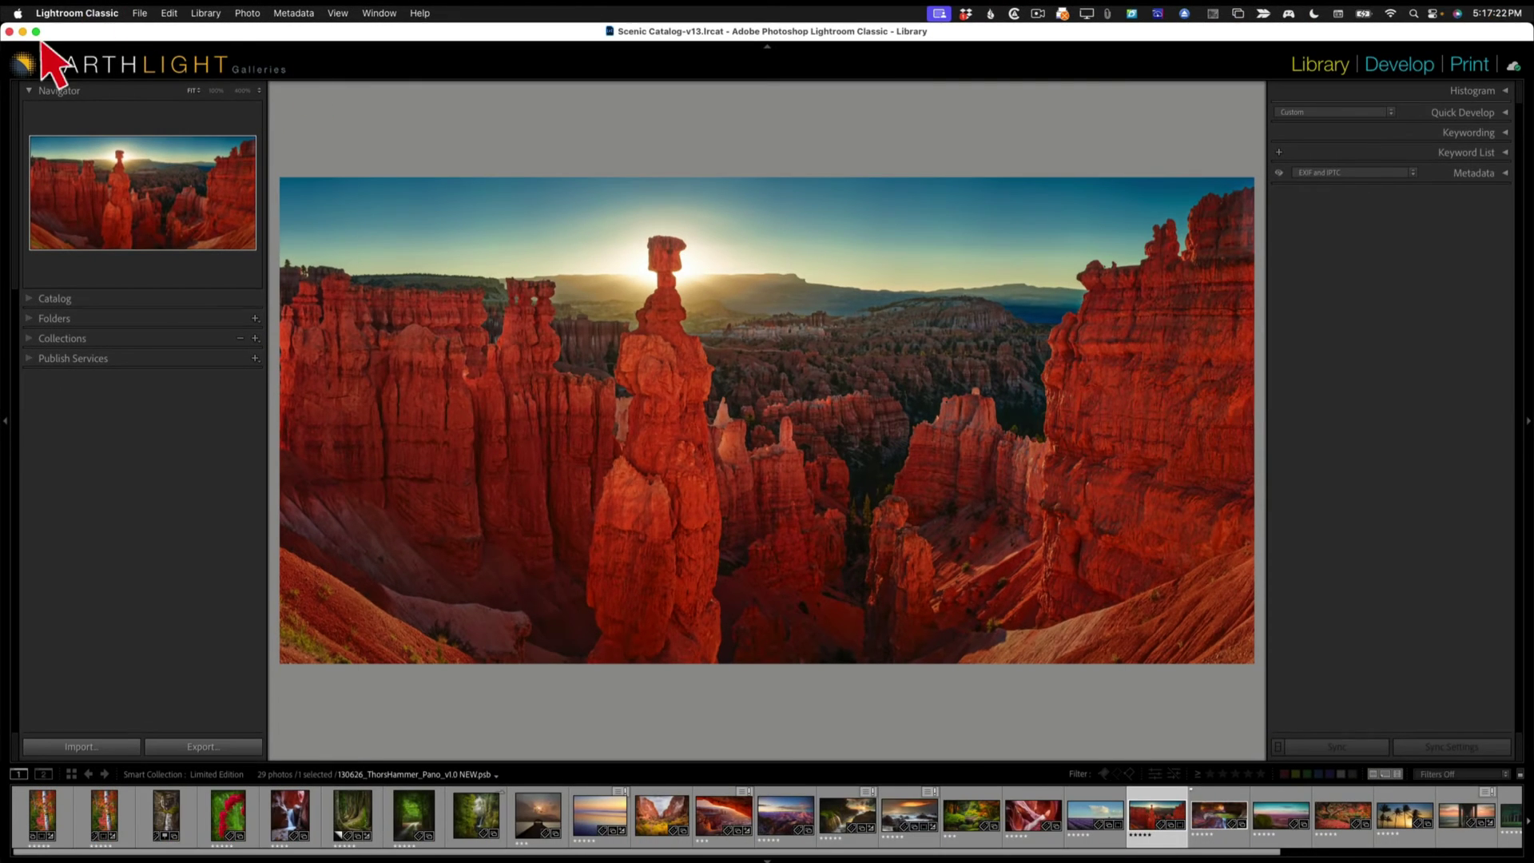
pyautogui.click(36, 32)
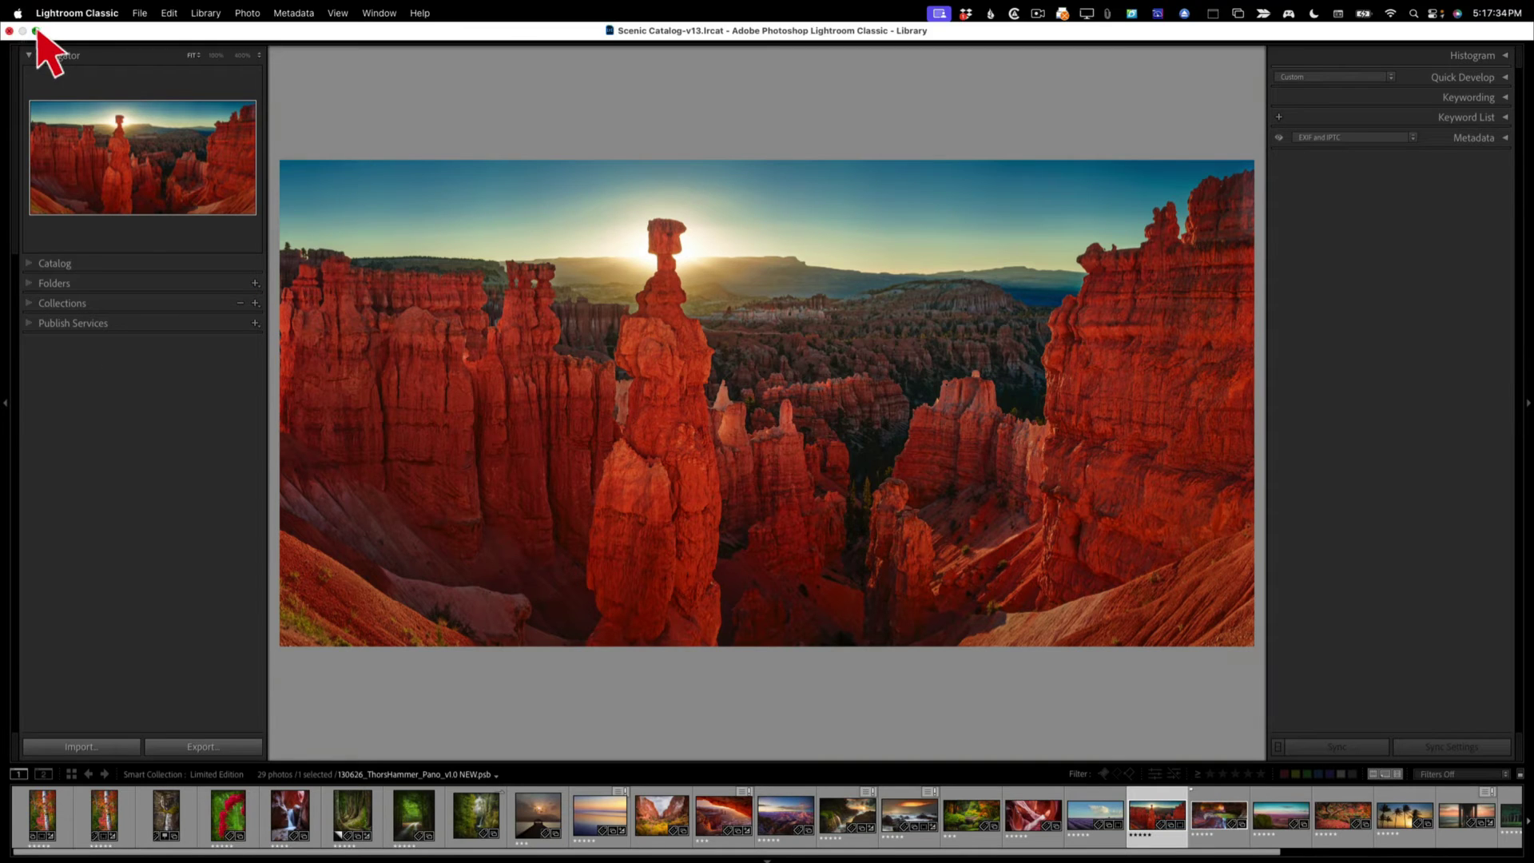
pyautogui.click(36, 32)
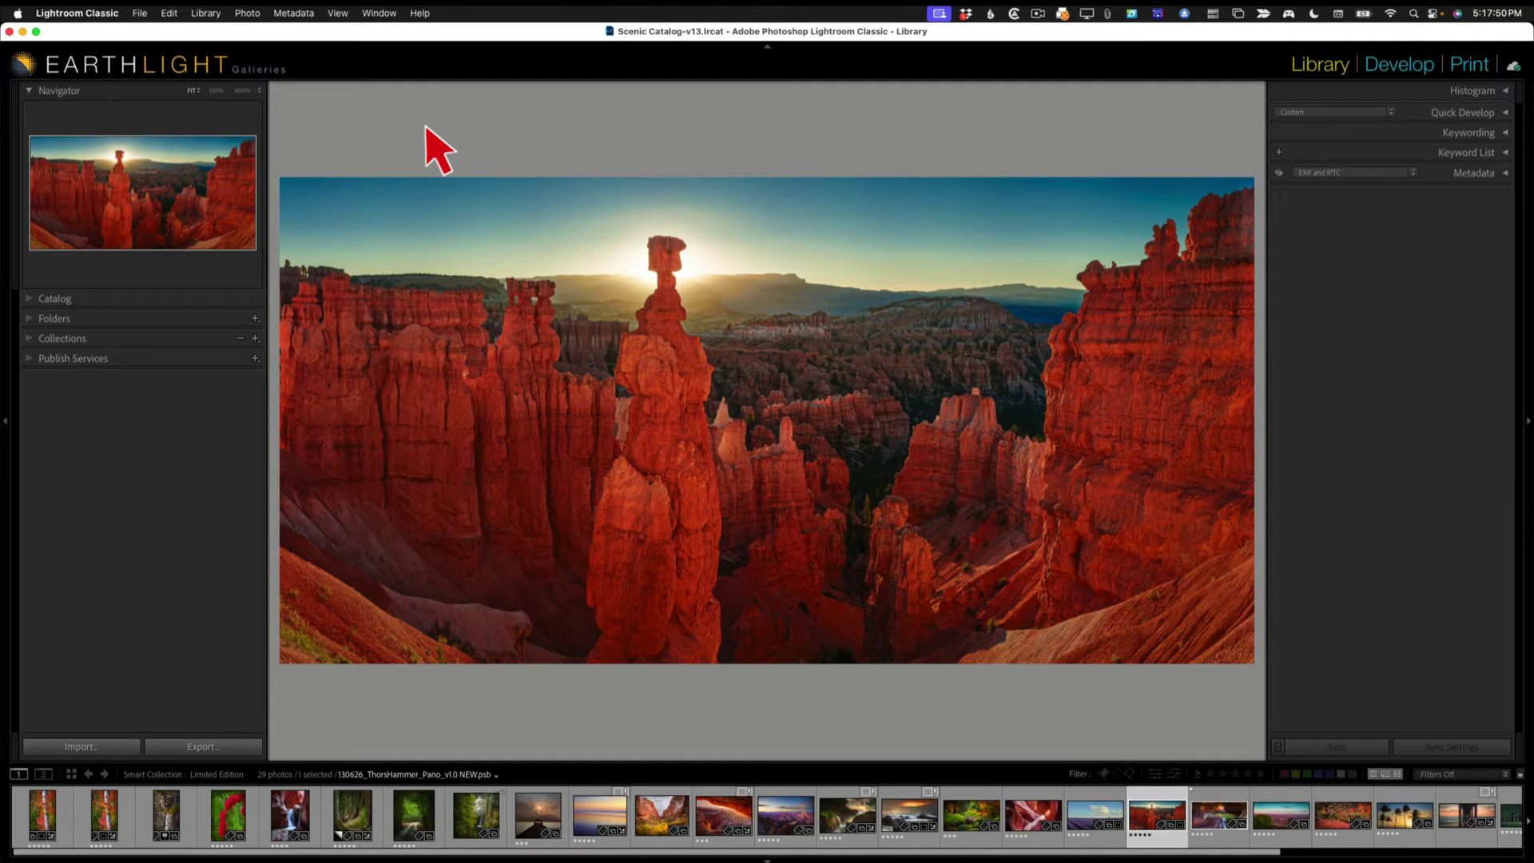
# Step: Apply the saved 40x2000 identity plate in the Identity Plate Editor and go full screen
pyautogui.rightClick(456, 57)
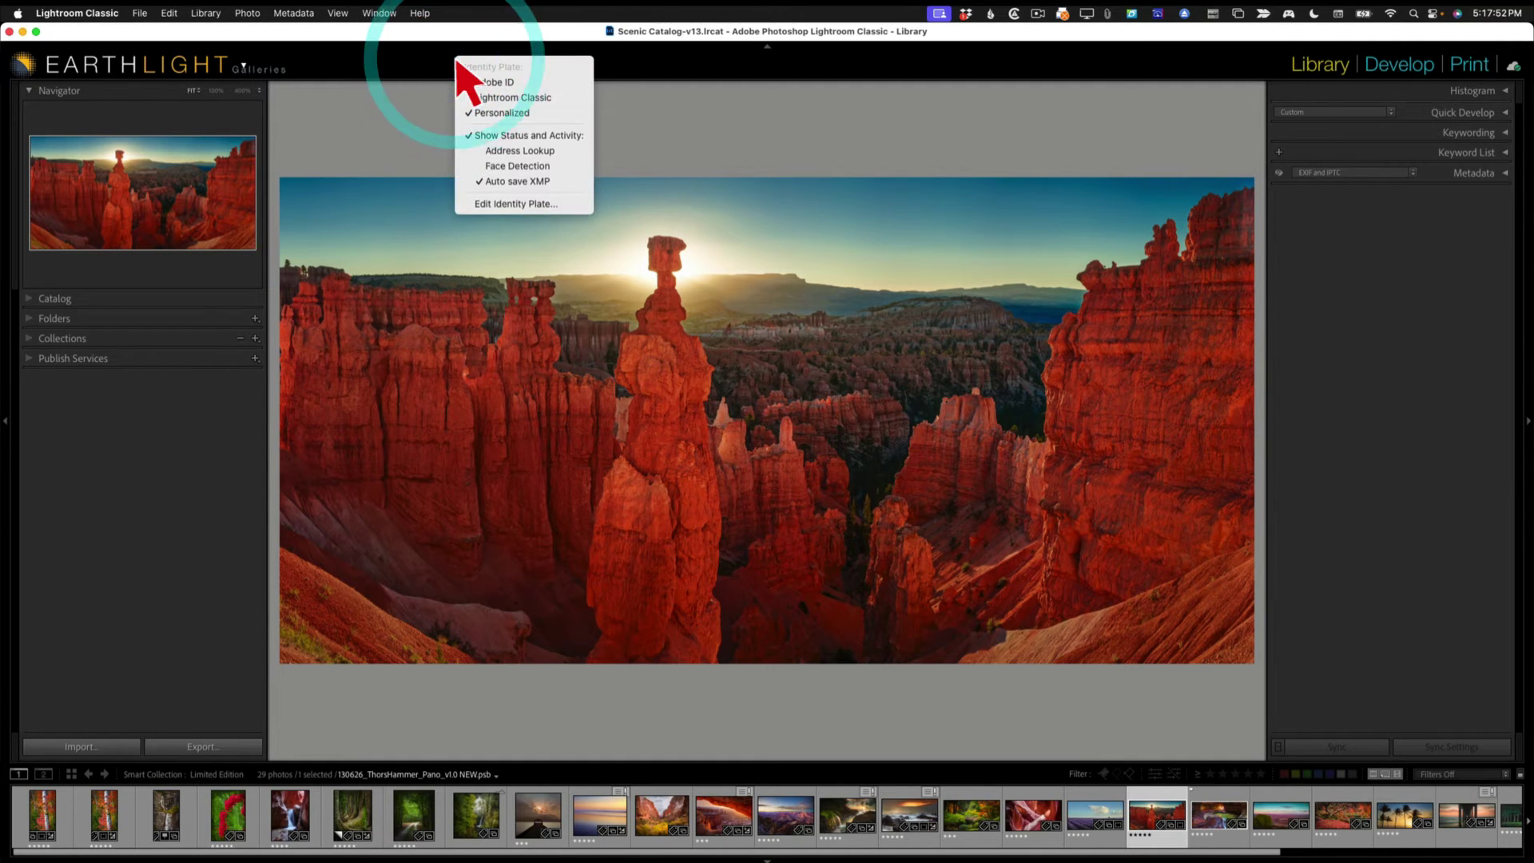
pyautogui.click(487, 203)
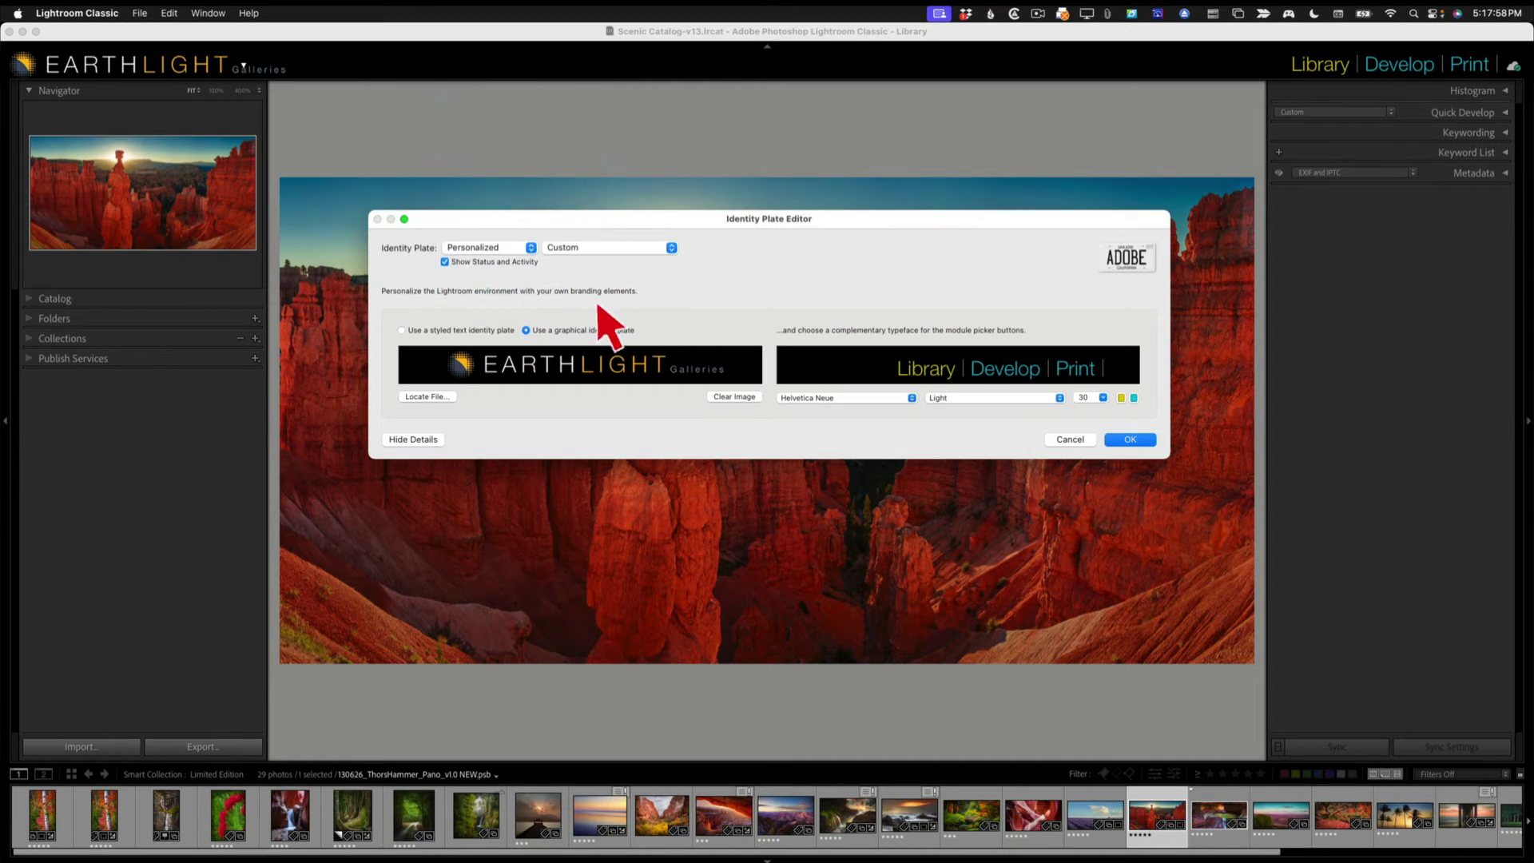
pyautogui.click(601, 249)
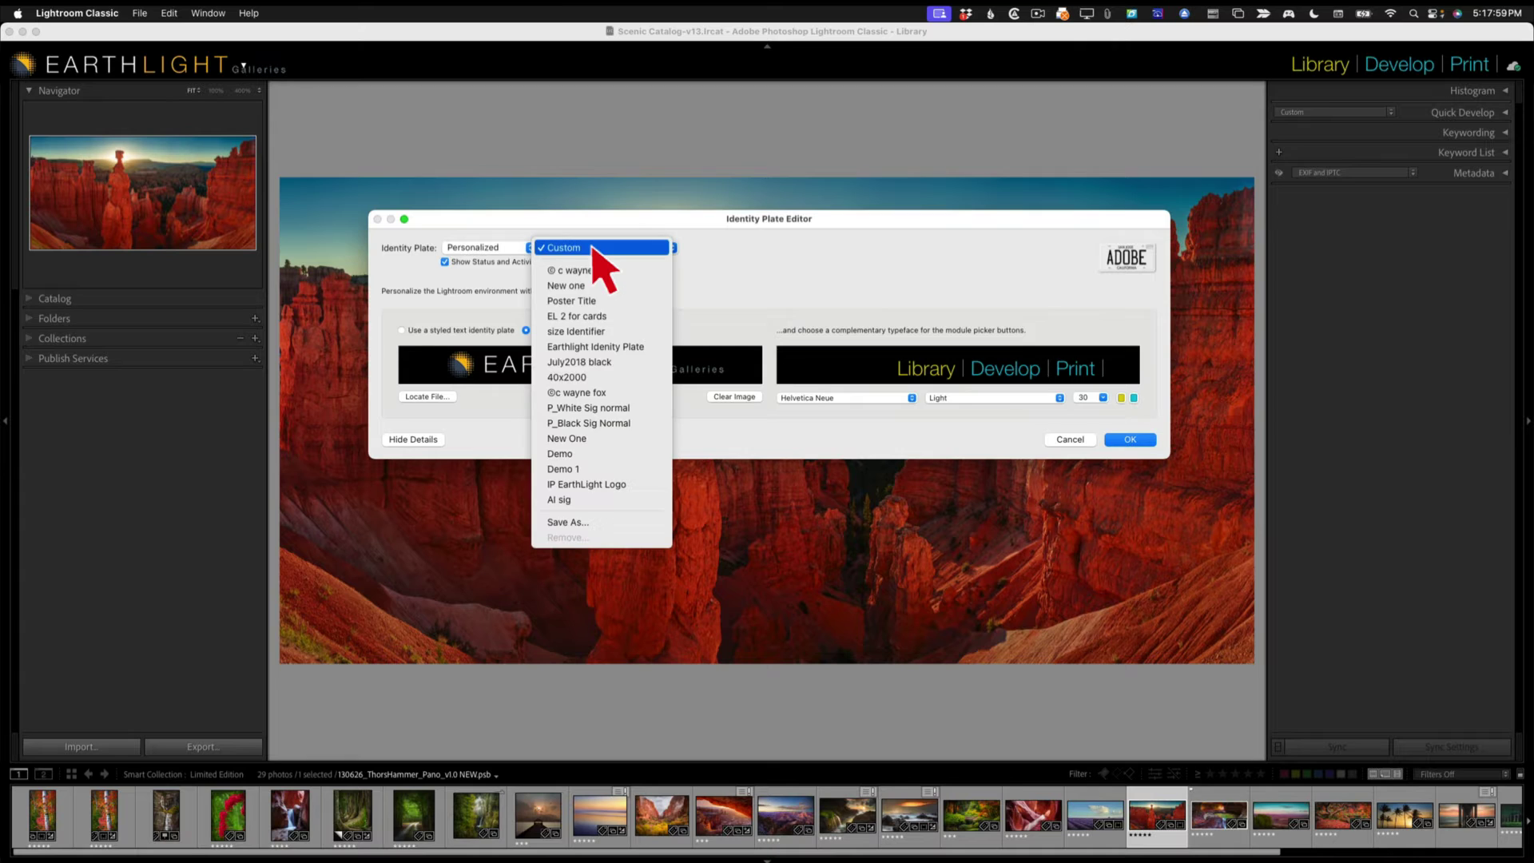
pyautogui.click(601, 381)
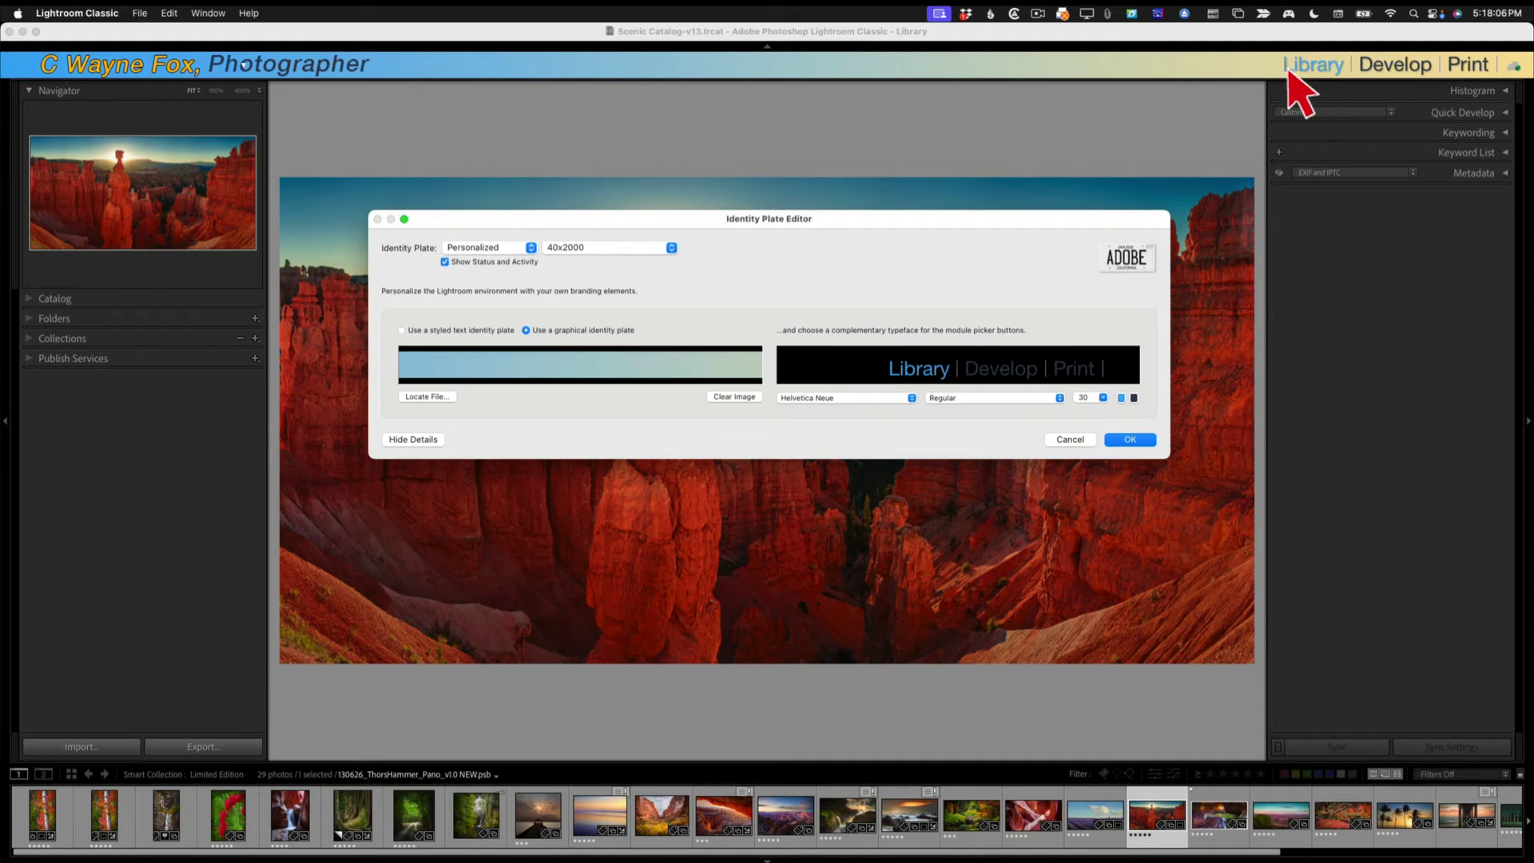
pyautogui.click(1129, 440)
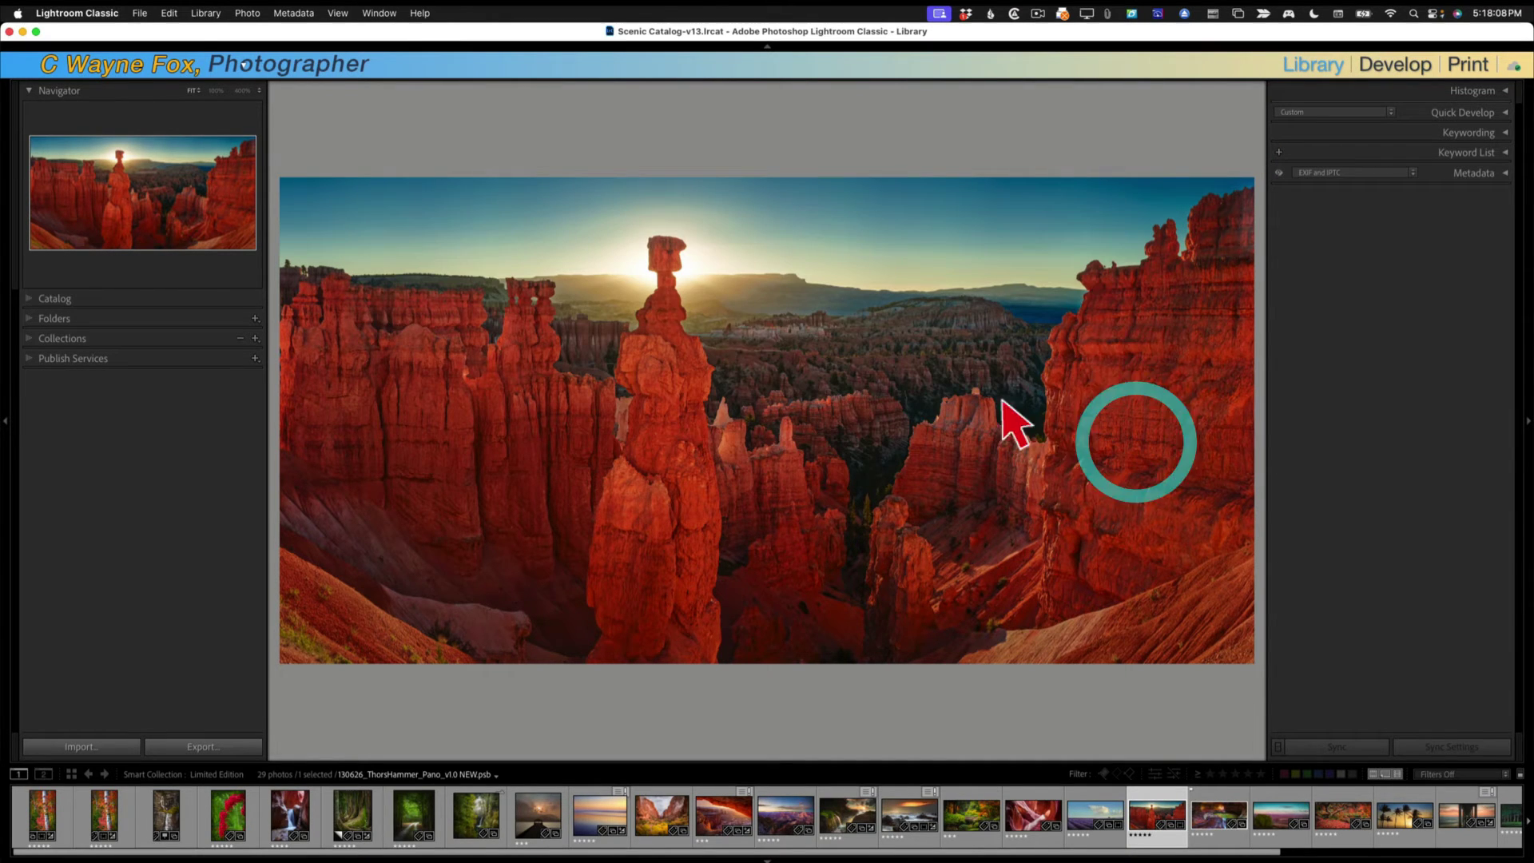
pyautogui.click(36, 32)
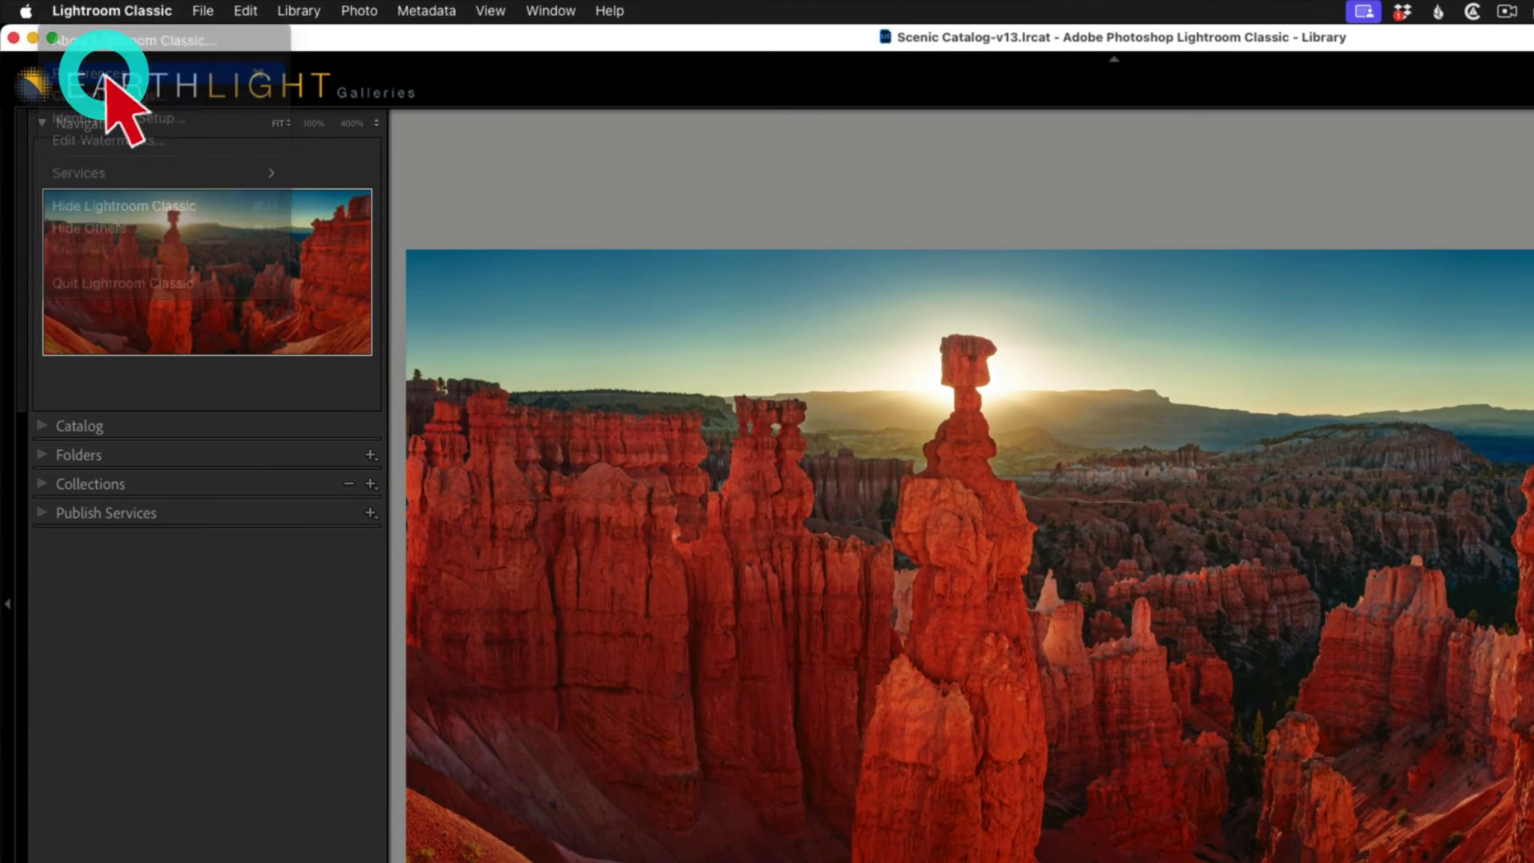
# Step: From Interface preferences, go to the Panel End Marks folder and open it in Finder
pyautogui.click(107, 74)
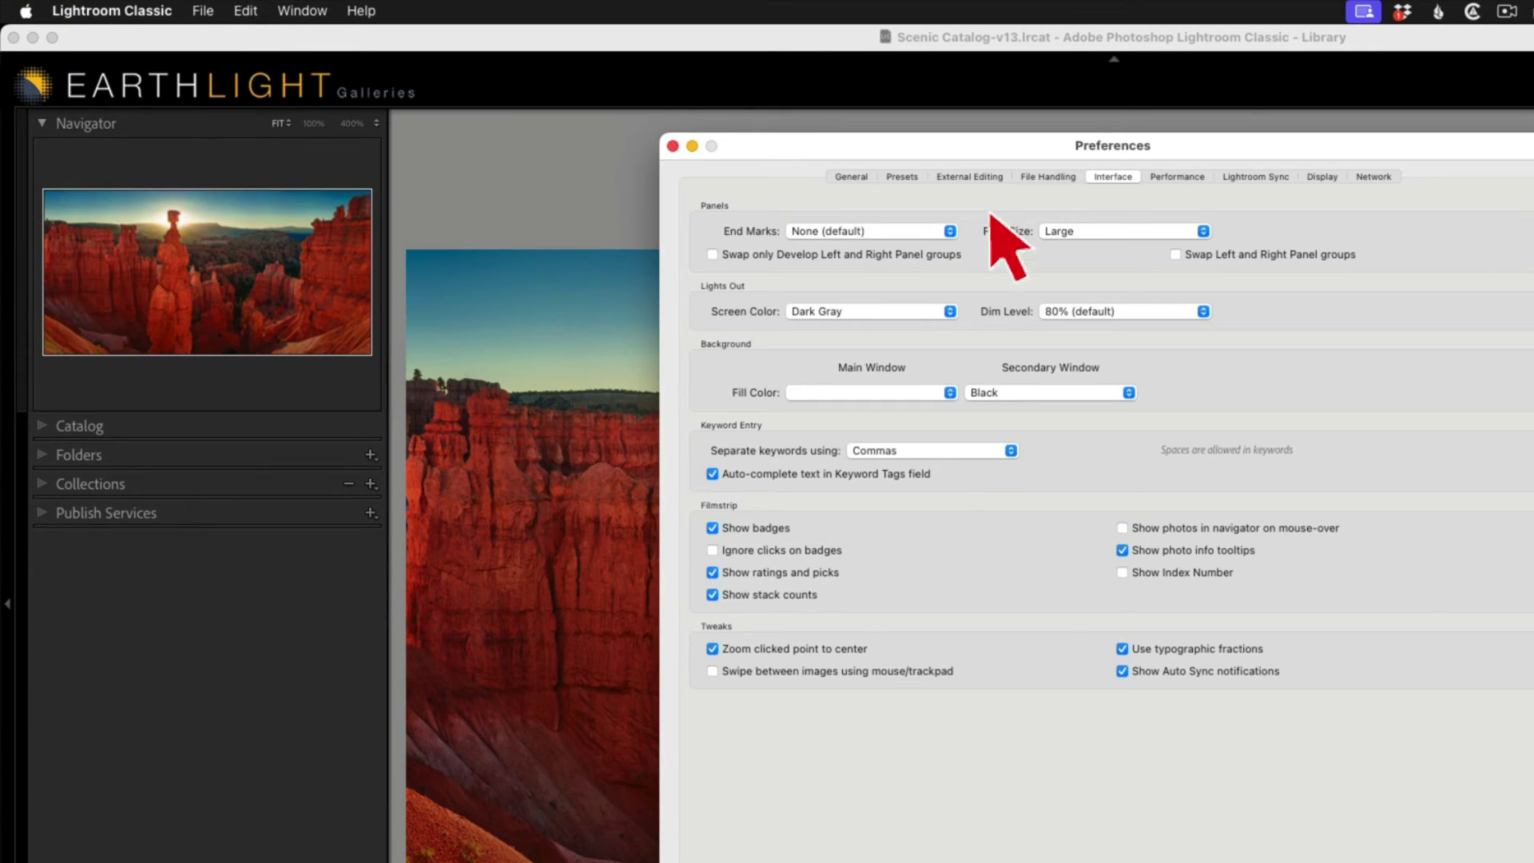
pyautogui.click(1106, 178)
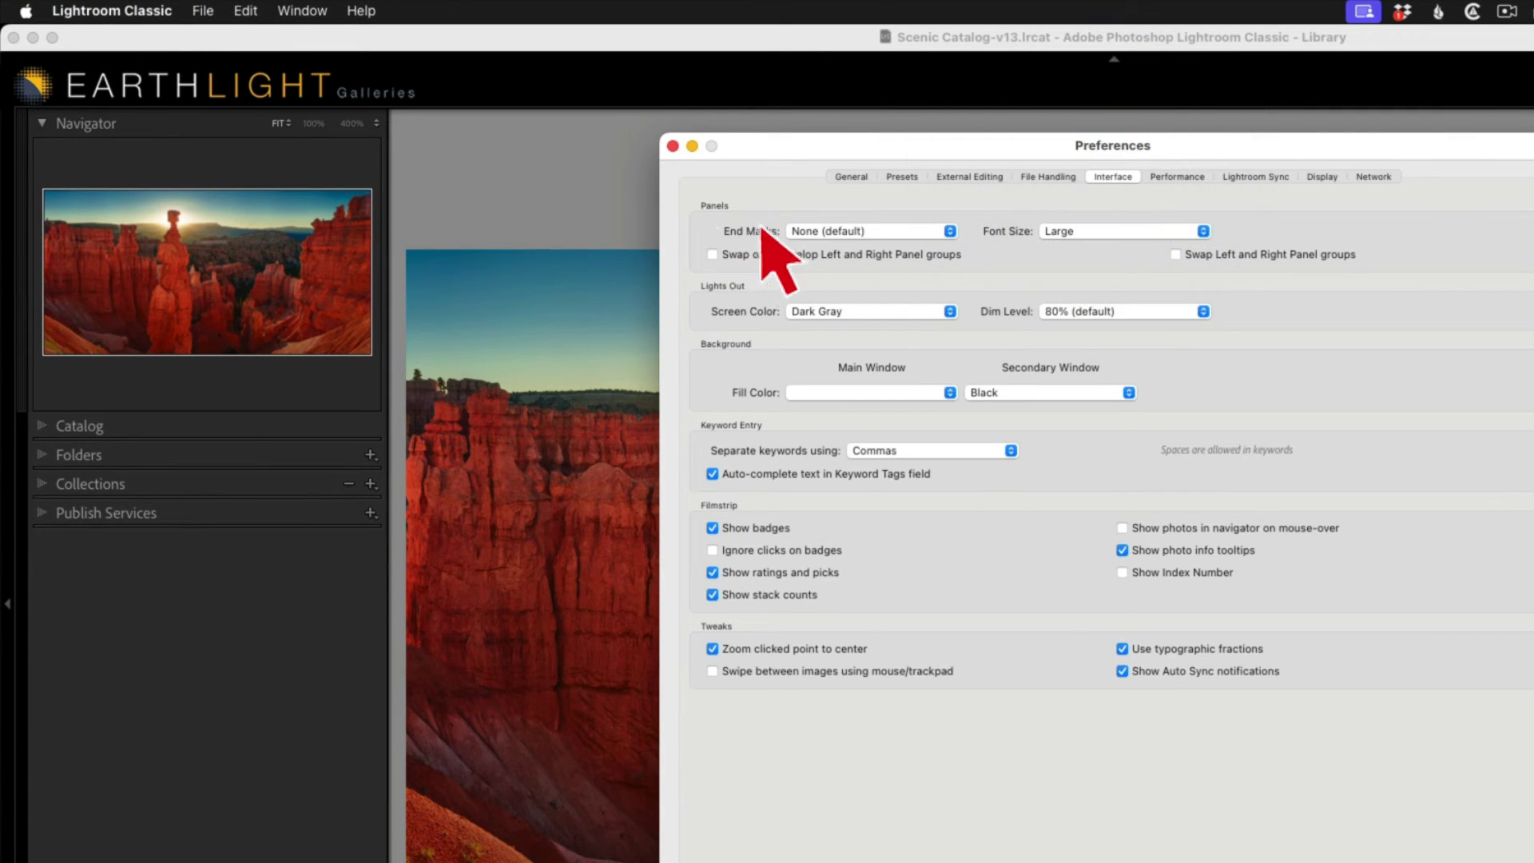
pyautogui.click(861, 231)
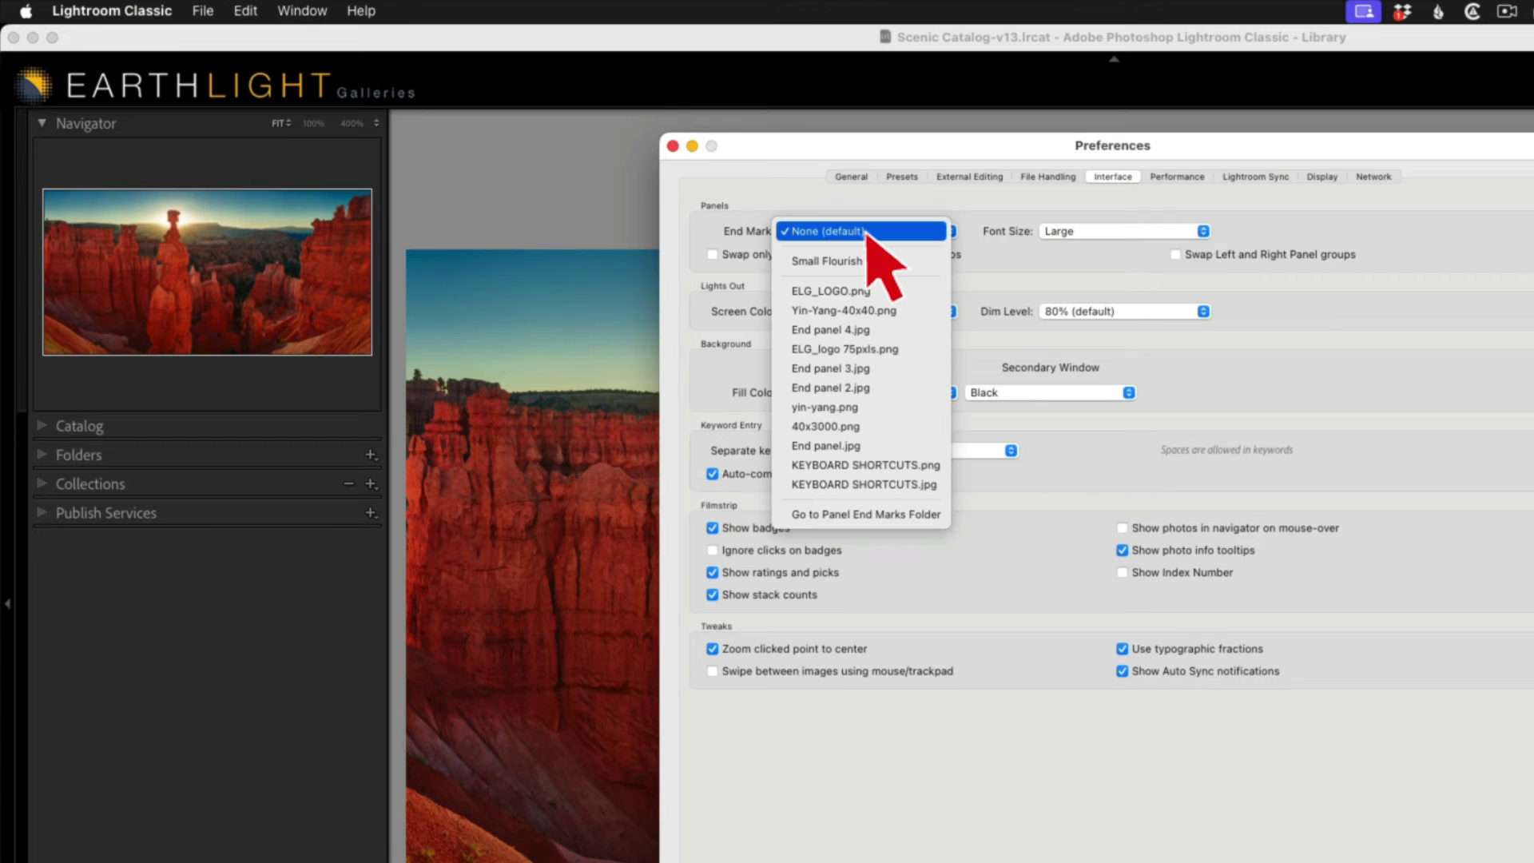
pyautogui.click(889, 514)
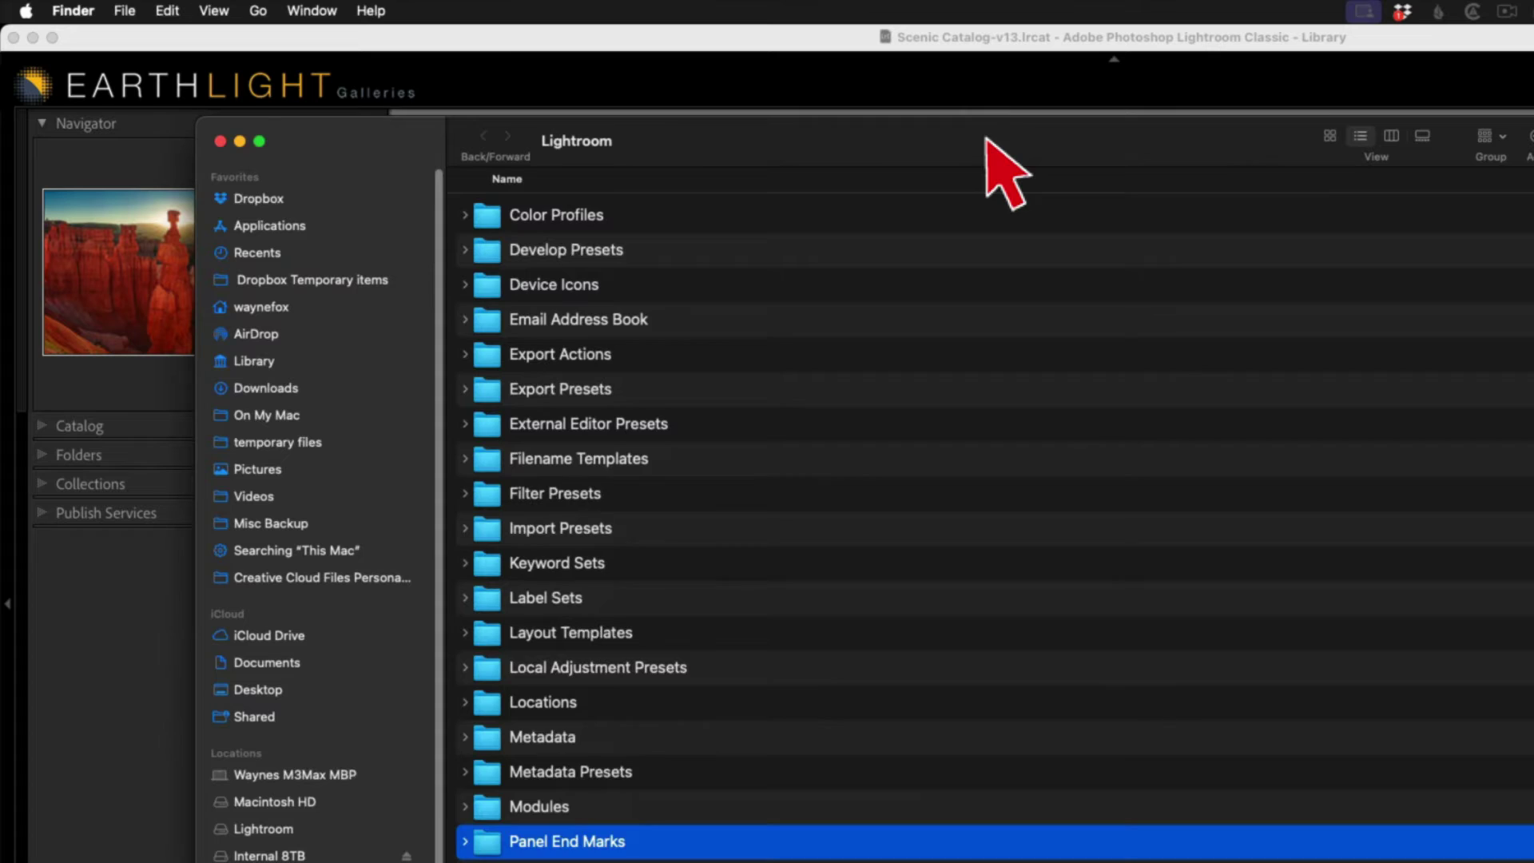
pyautogui.doubleClick(455, 835)
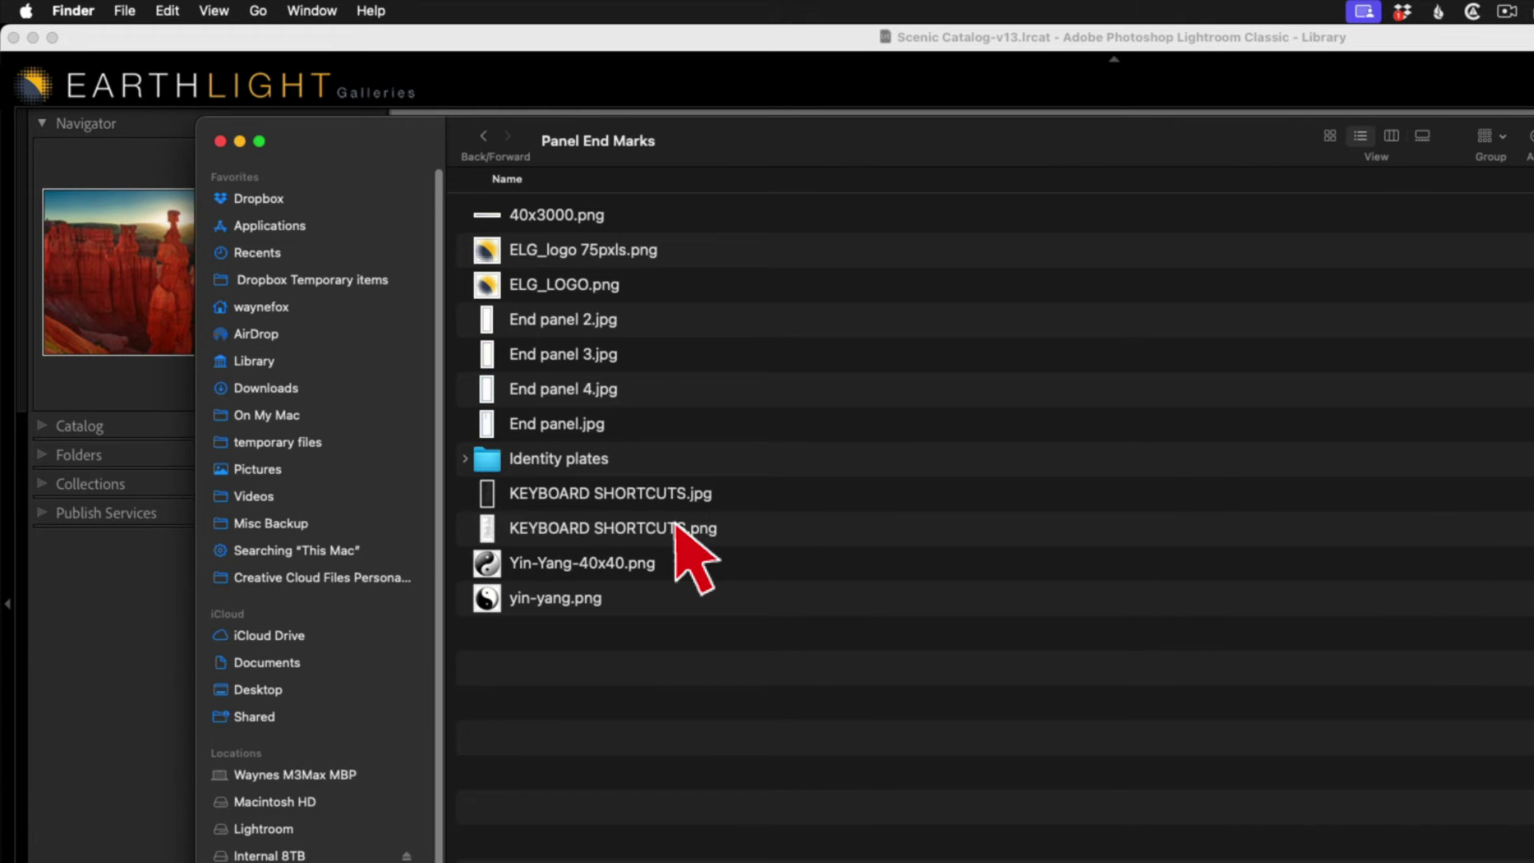
# Step: Set the end mark to Small Flourish, then End panel.jpg, close Preferences and narrow the left panel
pyautogui.click(219, 141)
pyautogui.click(845, 230)
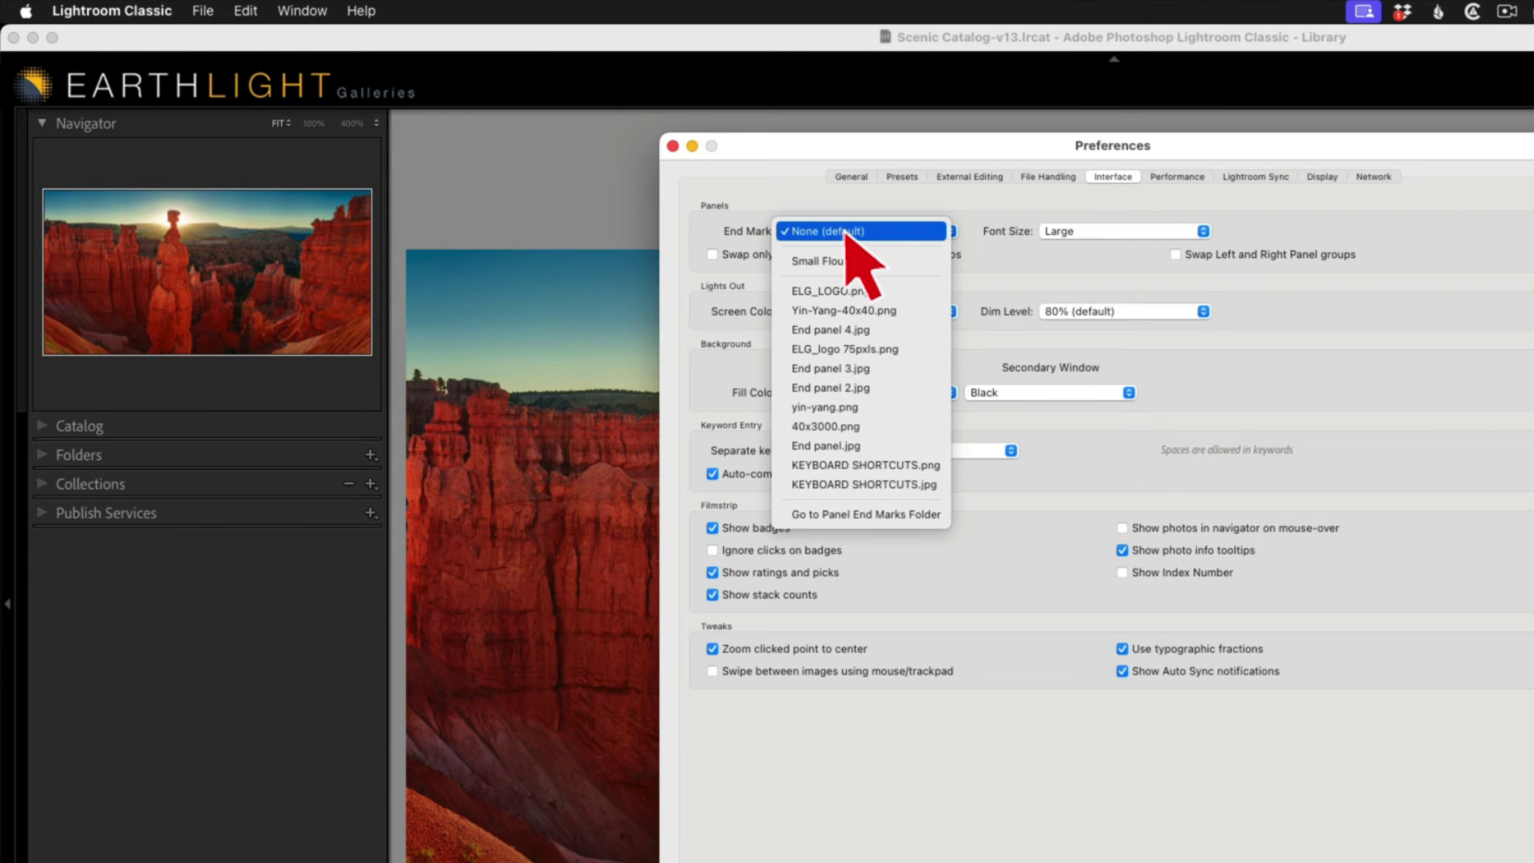
pyautogui.click(831, 260)
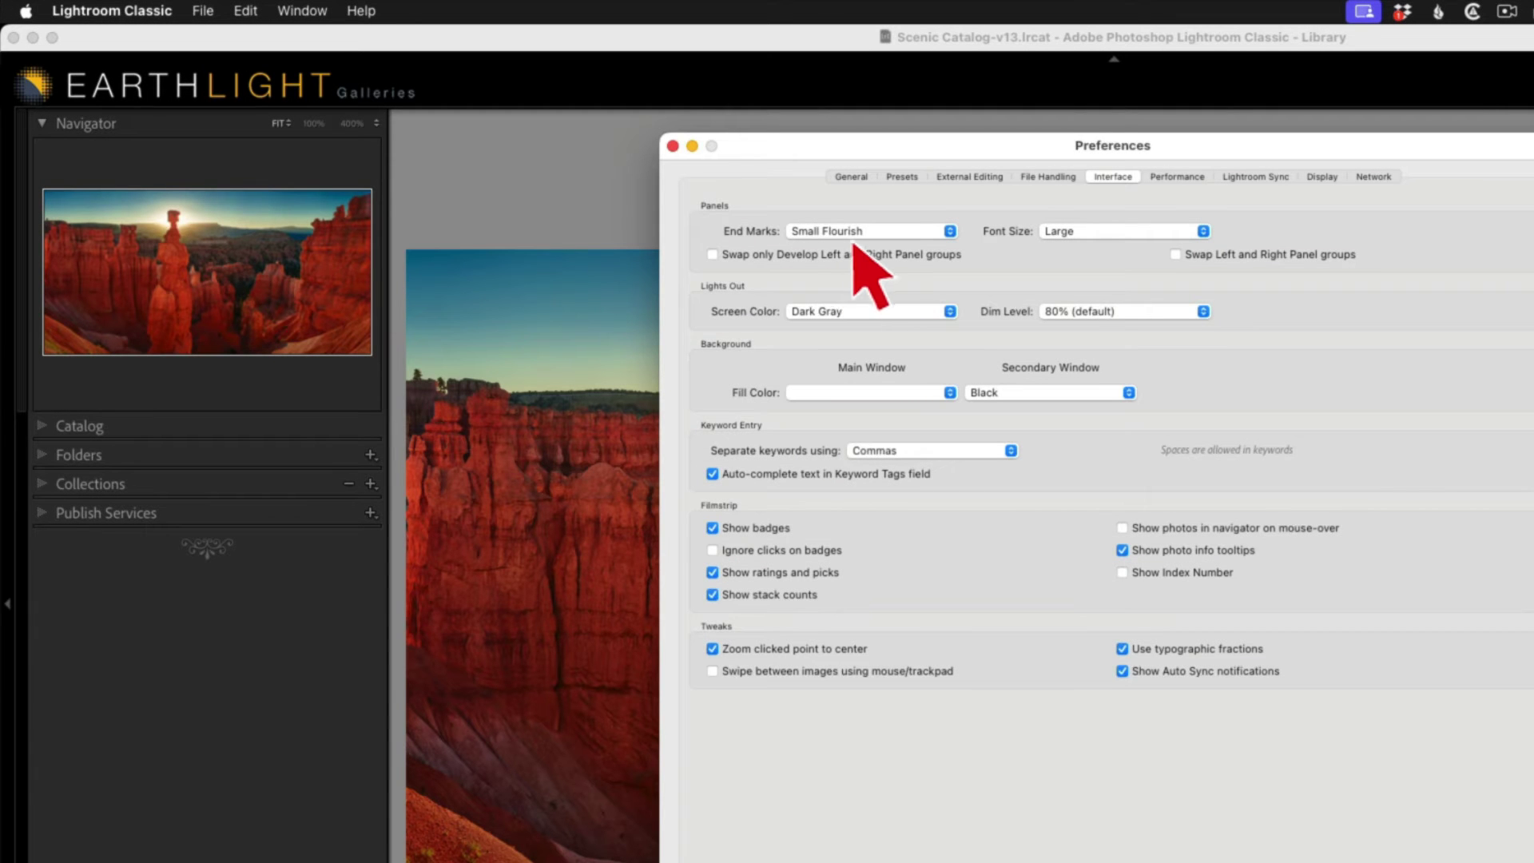
pyautogui.click(859, 232)
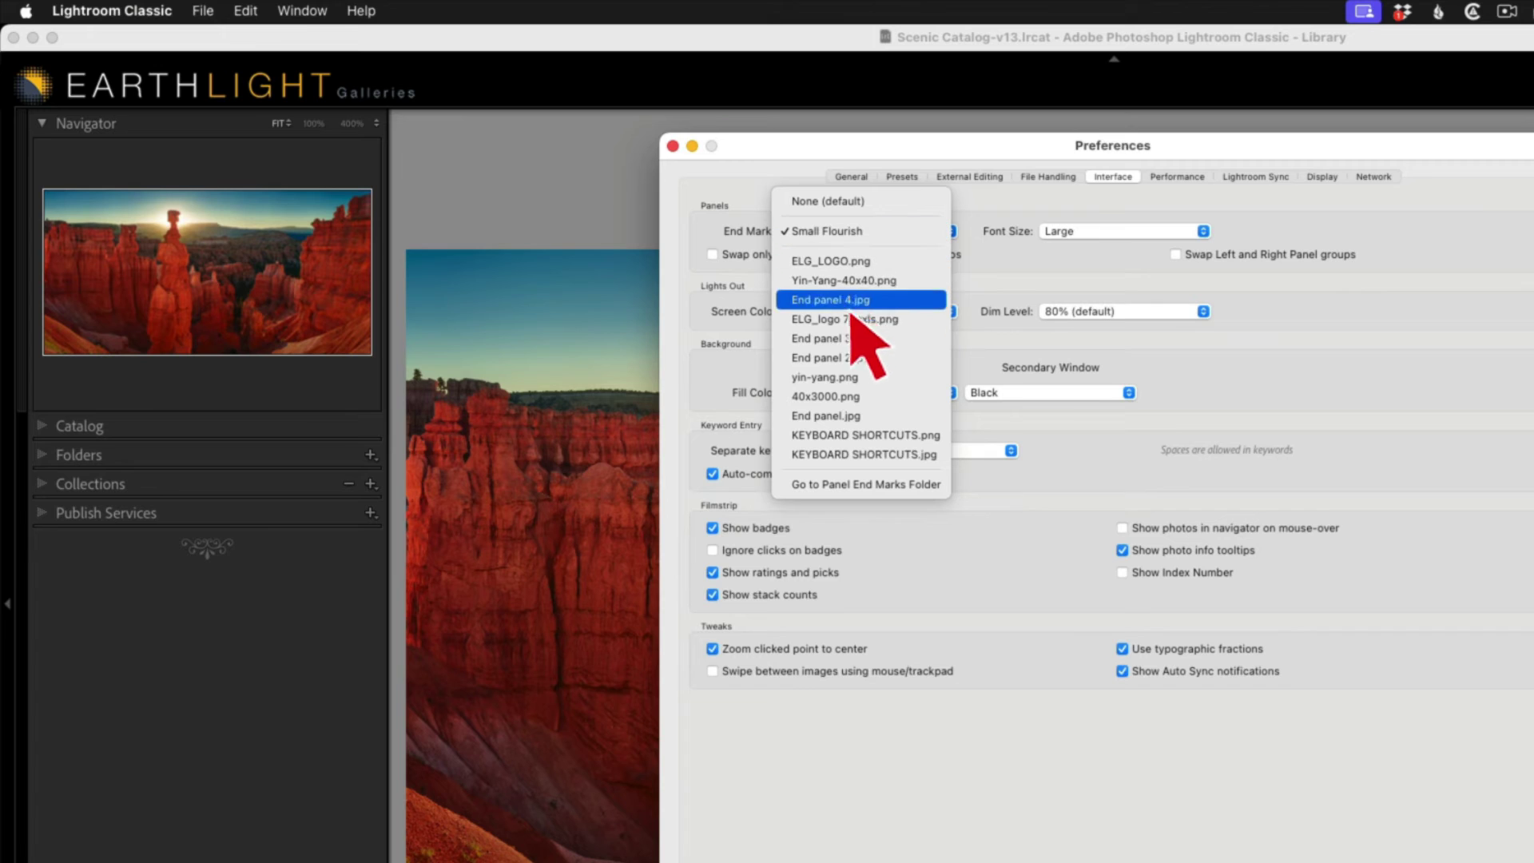
pyautogui.click(847, 415)
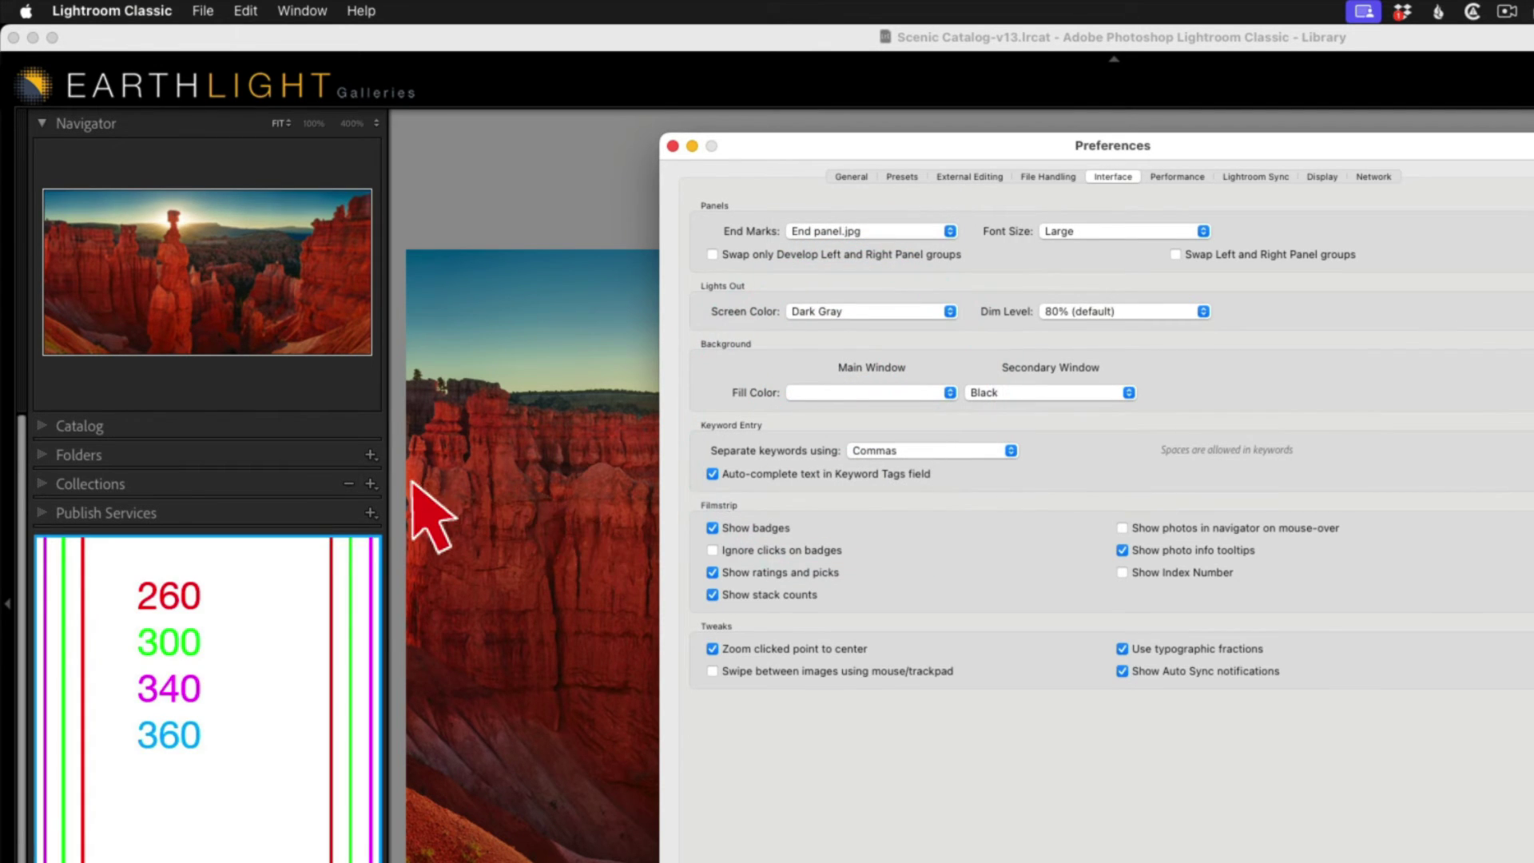
pyautogui.press('super+w')
pyautogui.moveTo(389, 491); pyautogui.dragTo(256, 496)
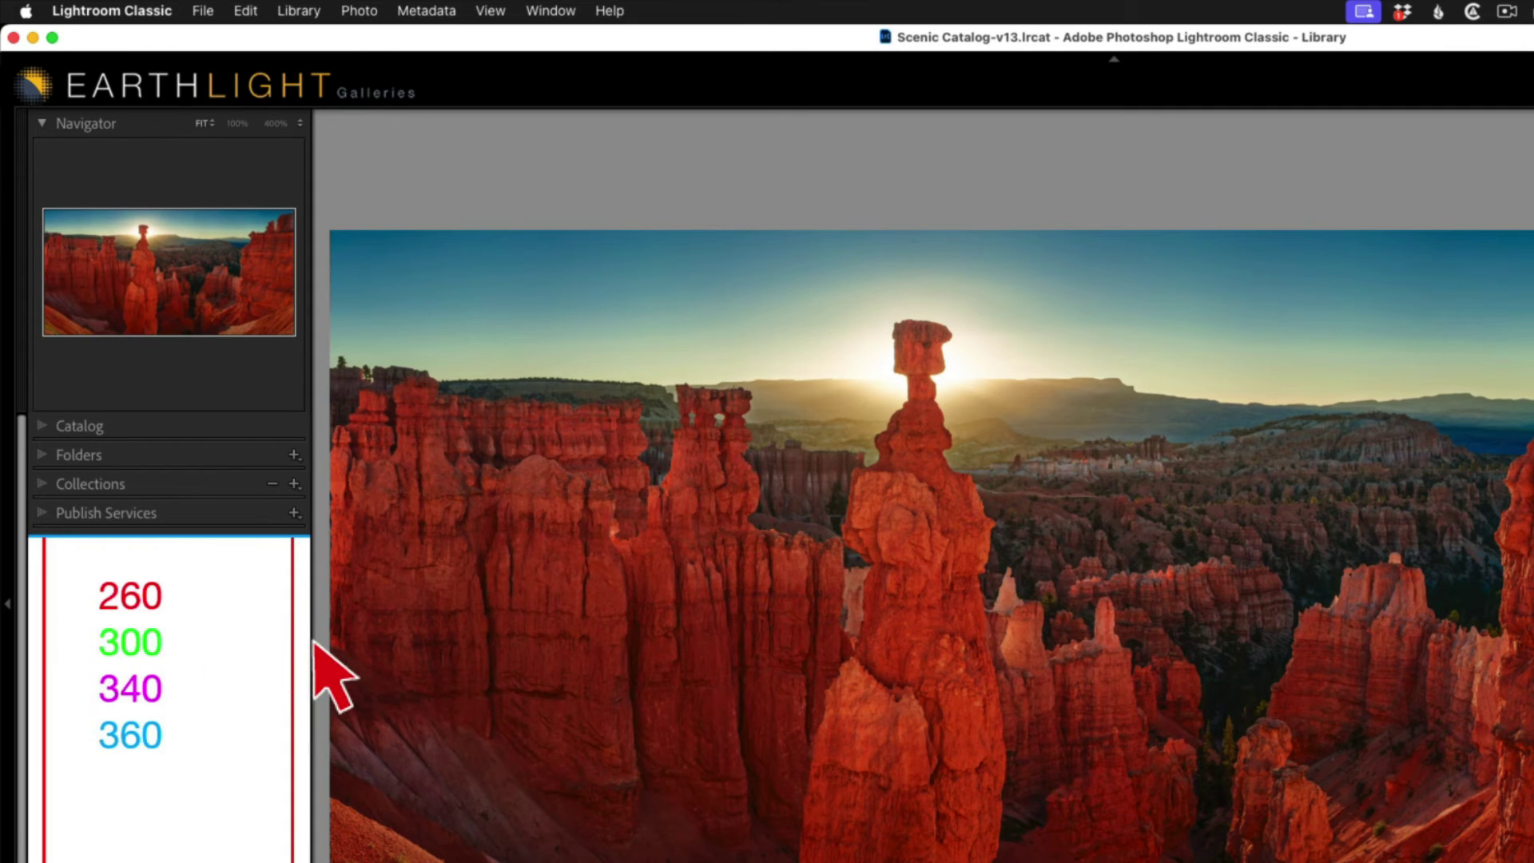
# Step: Drag the left panel's edge outward until the 260–360 guide lines fit
pyautogui.moveTo(313, 643); pyautogui.dragTo(538, 658)
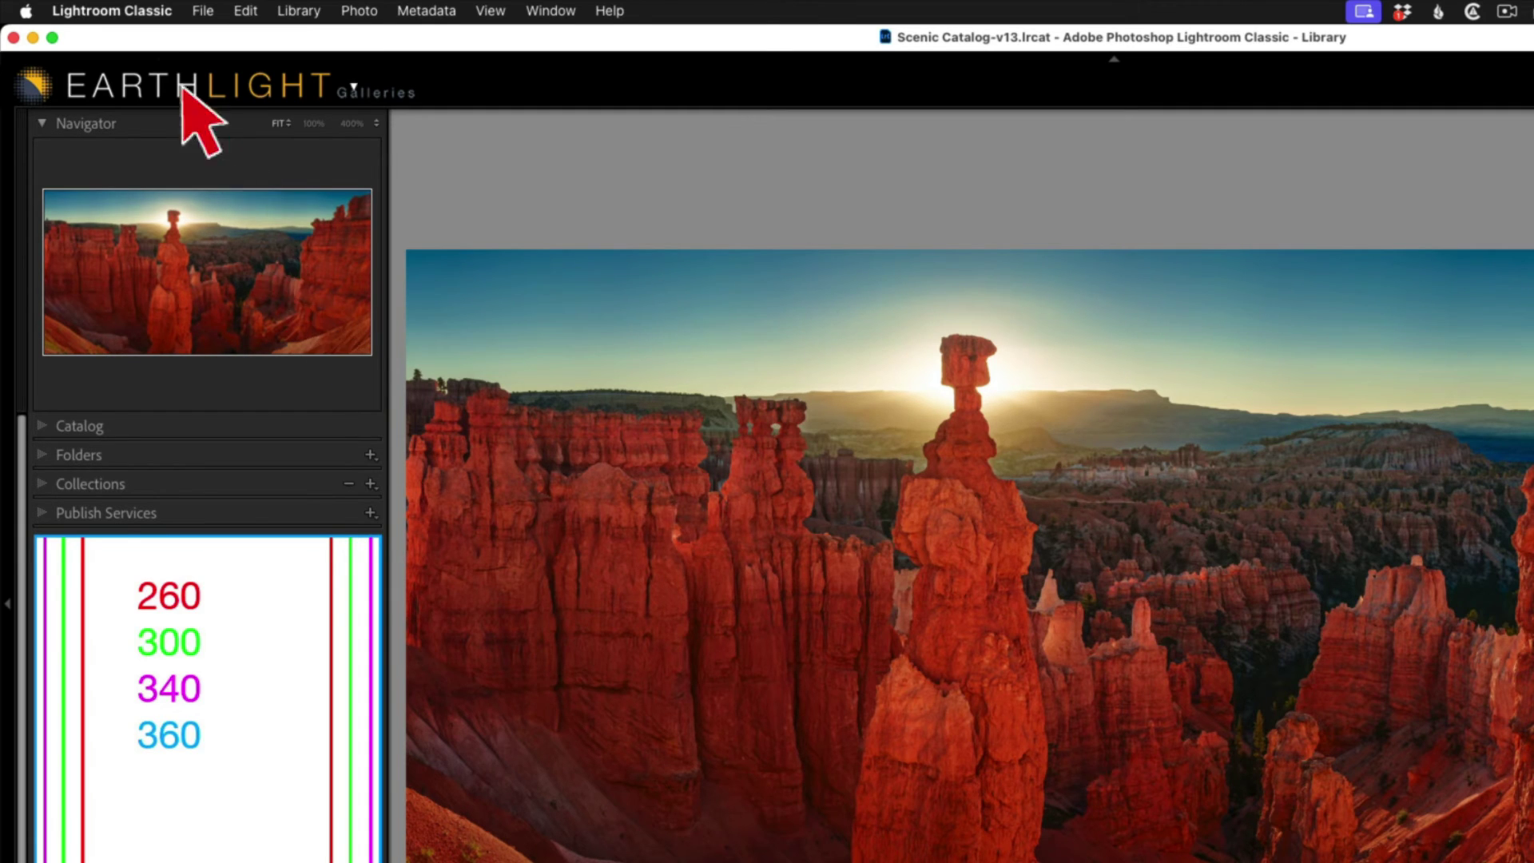
# Step: In Interface preferences, try ELG_LOGO.png and then ELG_logo 75pxls.png as the panel end mark
pyautogui.click(132, 11)
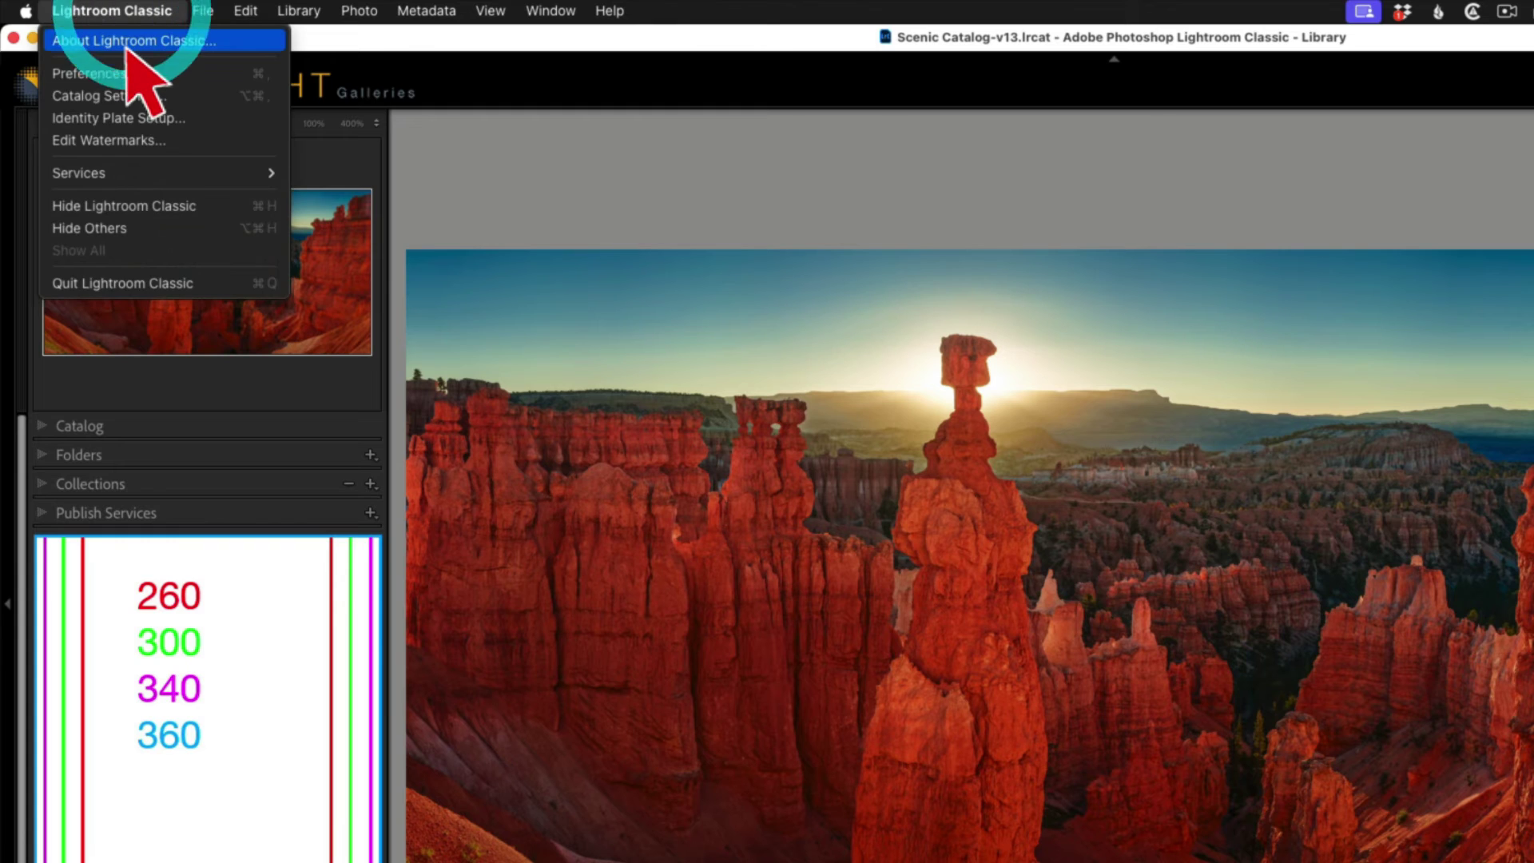
pyautogui.click(120, 73)
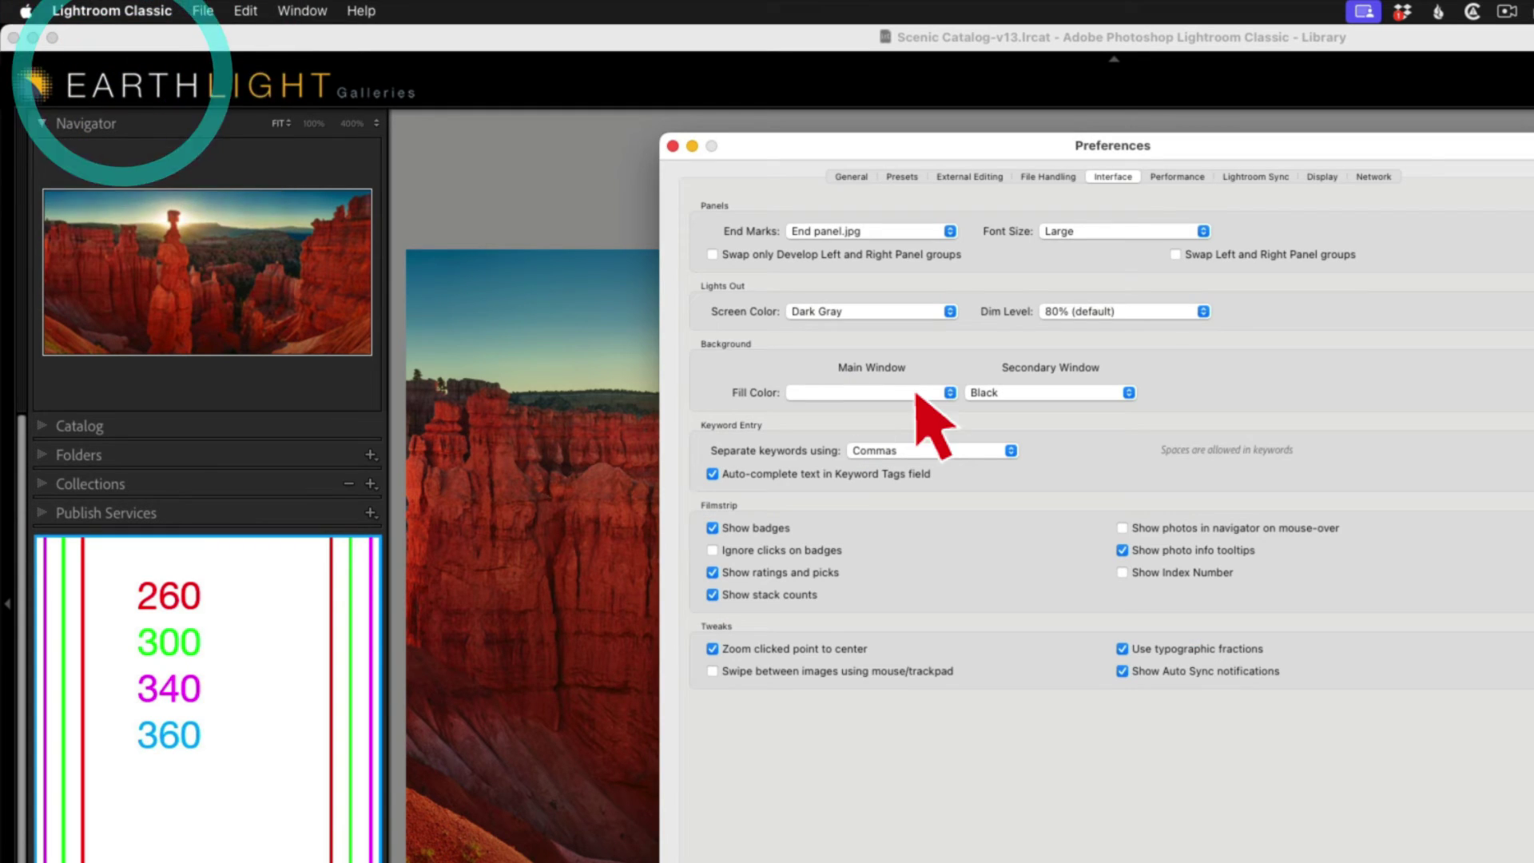
pyautogui.click(918, 233)
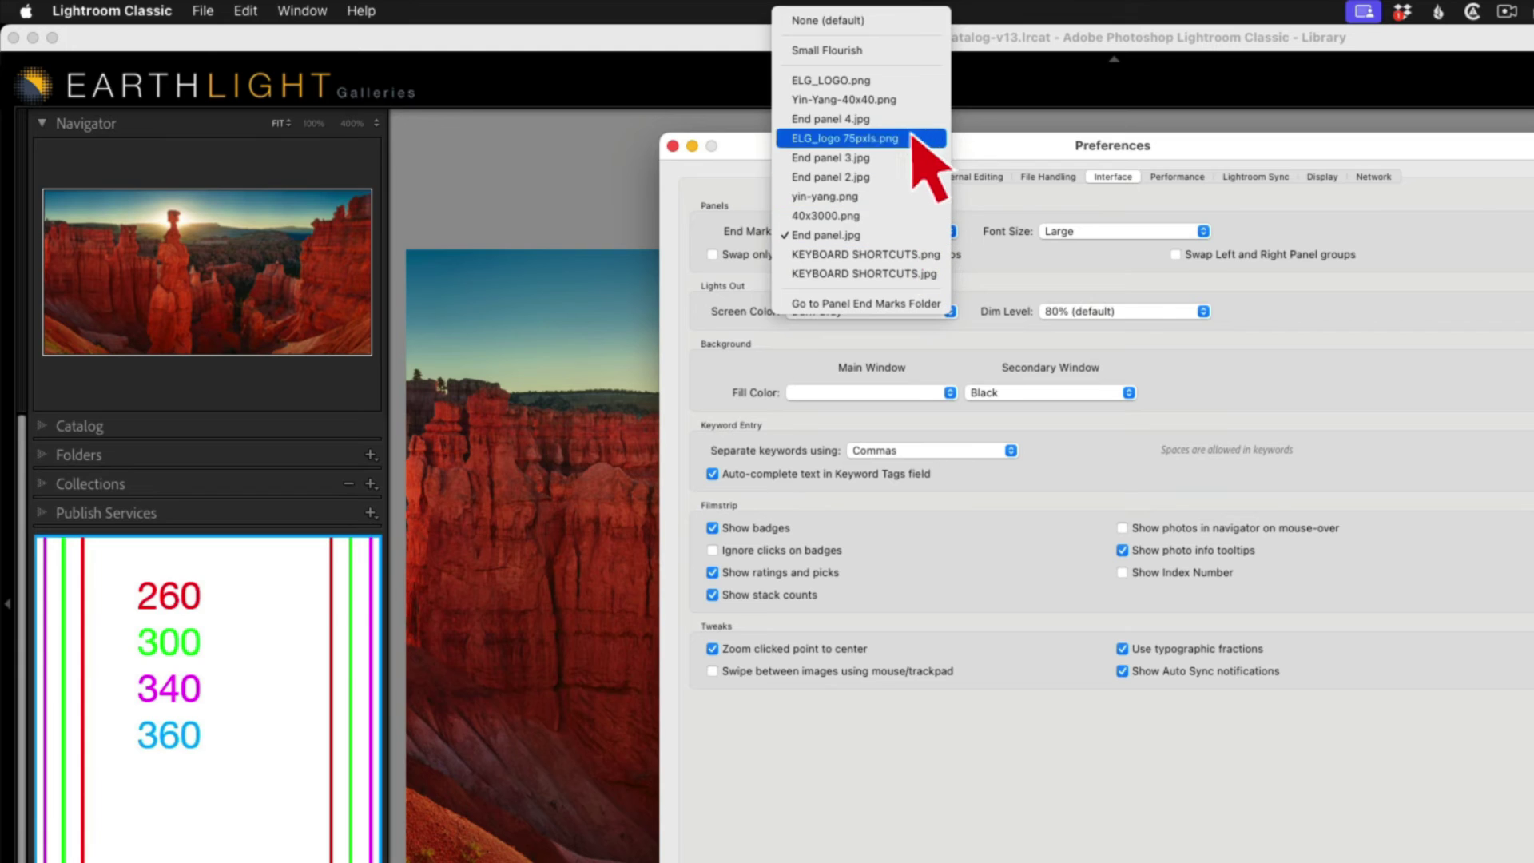
pyautogui.click(901, 83)
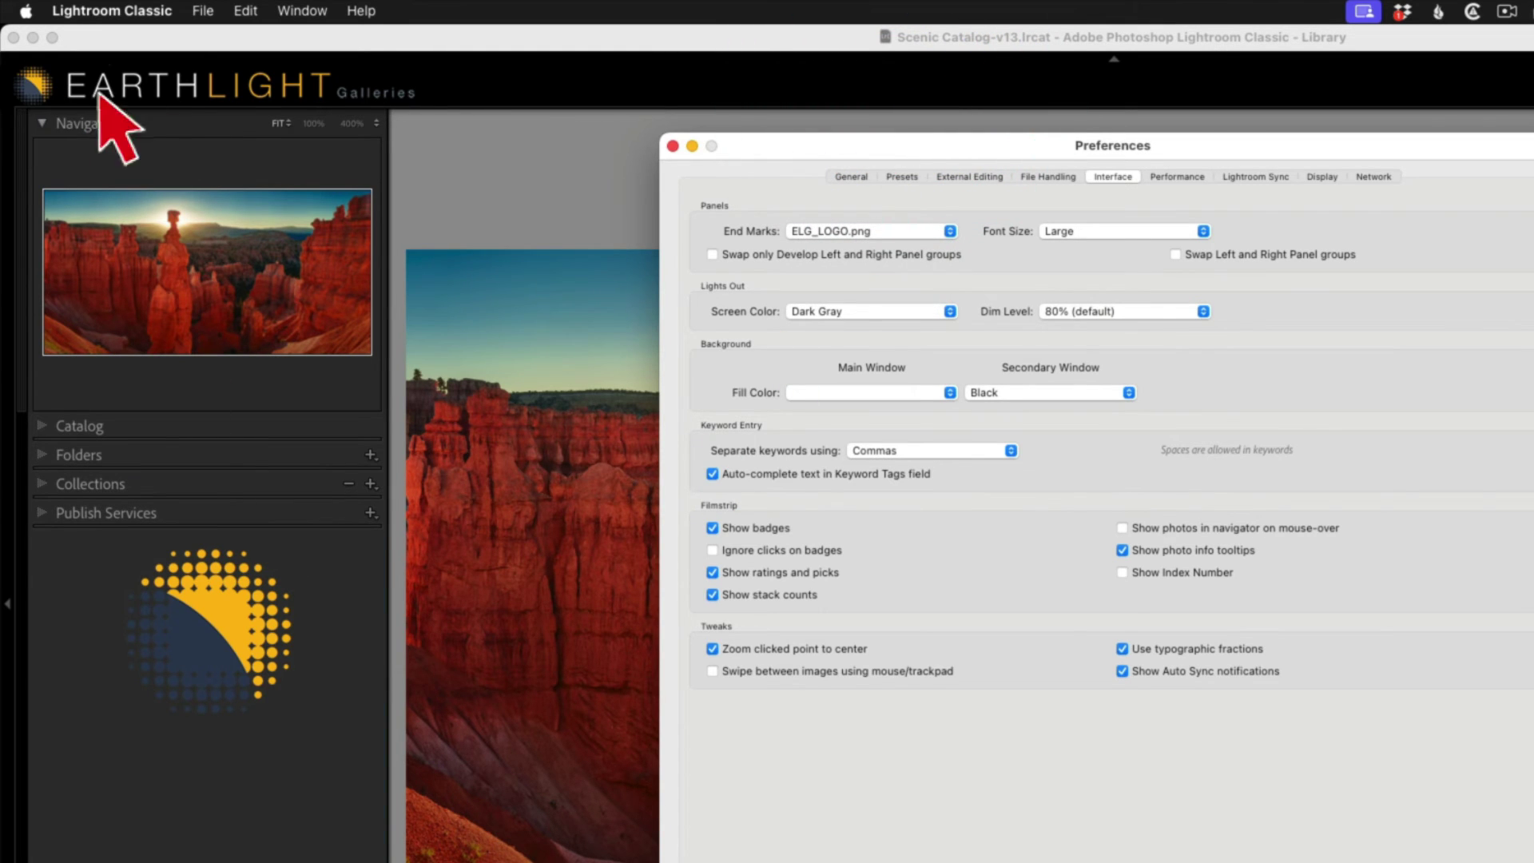
pyautogui.click(897, 233)
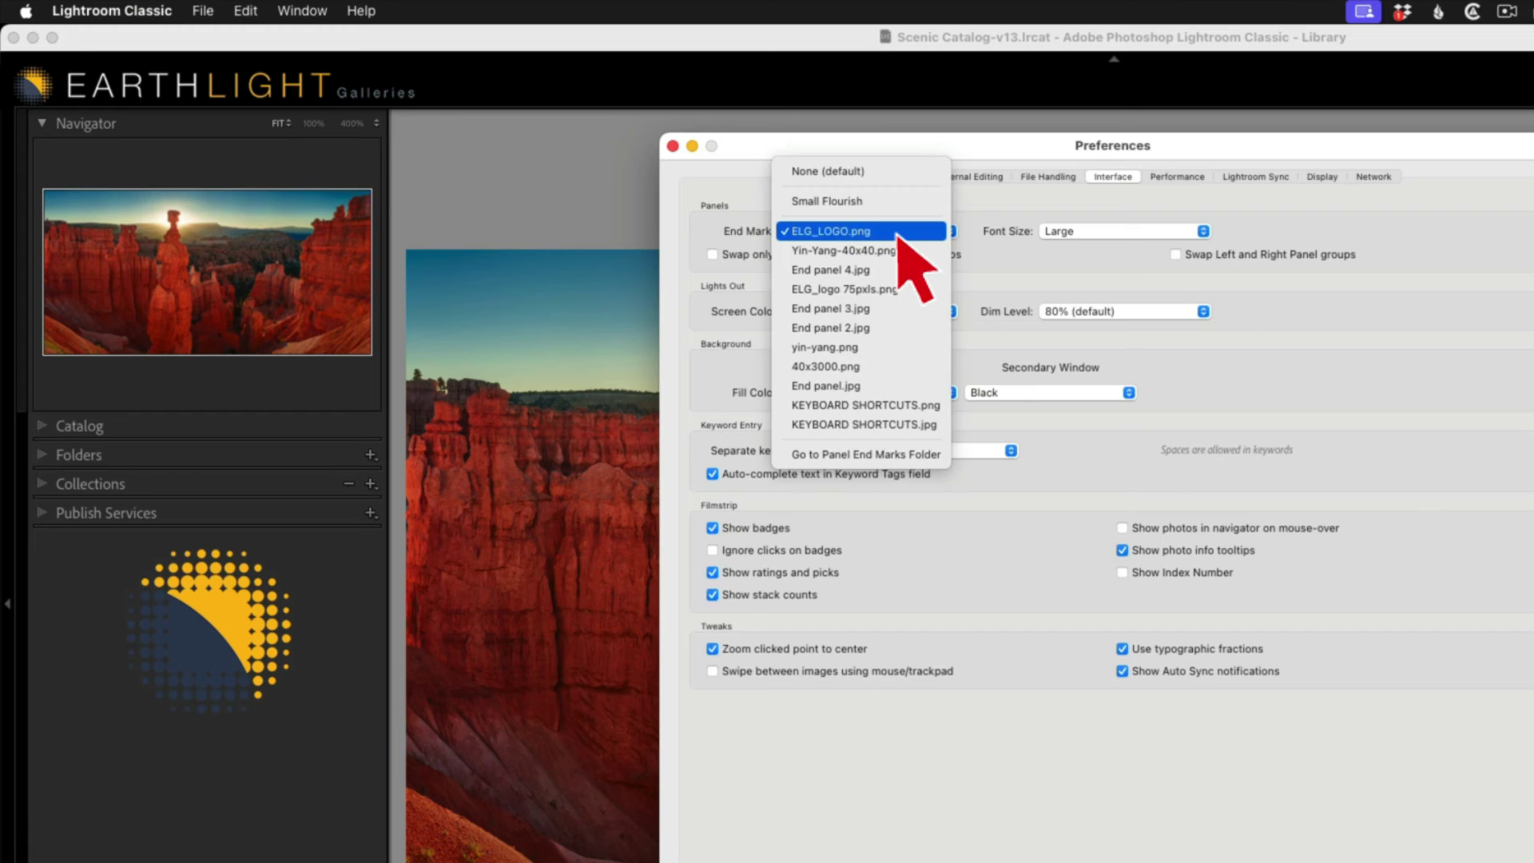
pyautogui.click(893, 289)
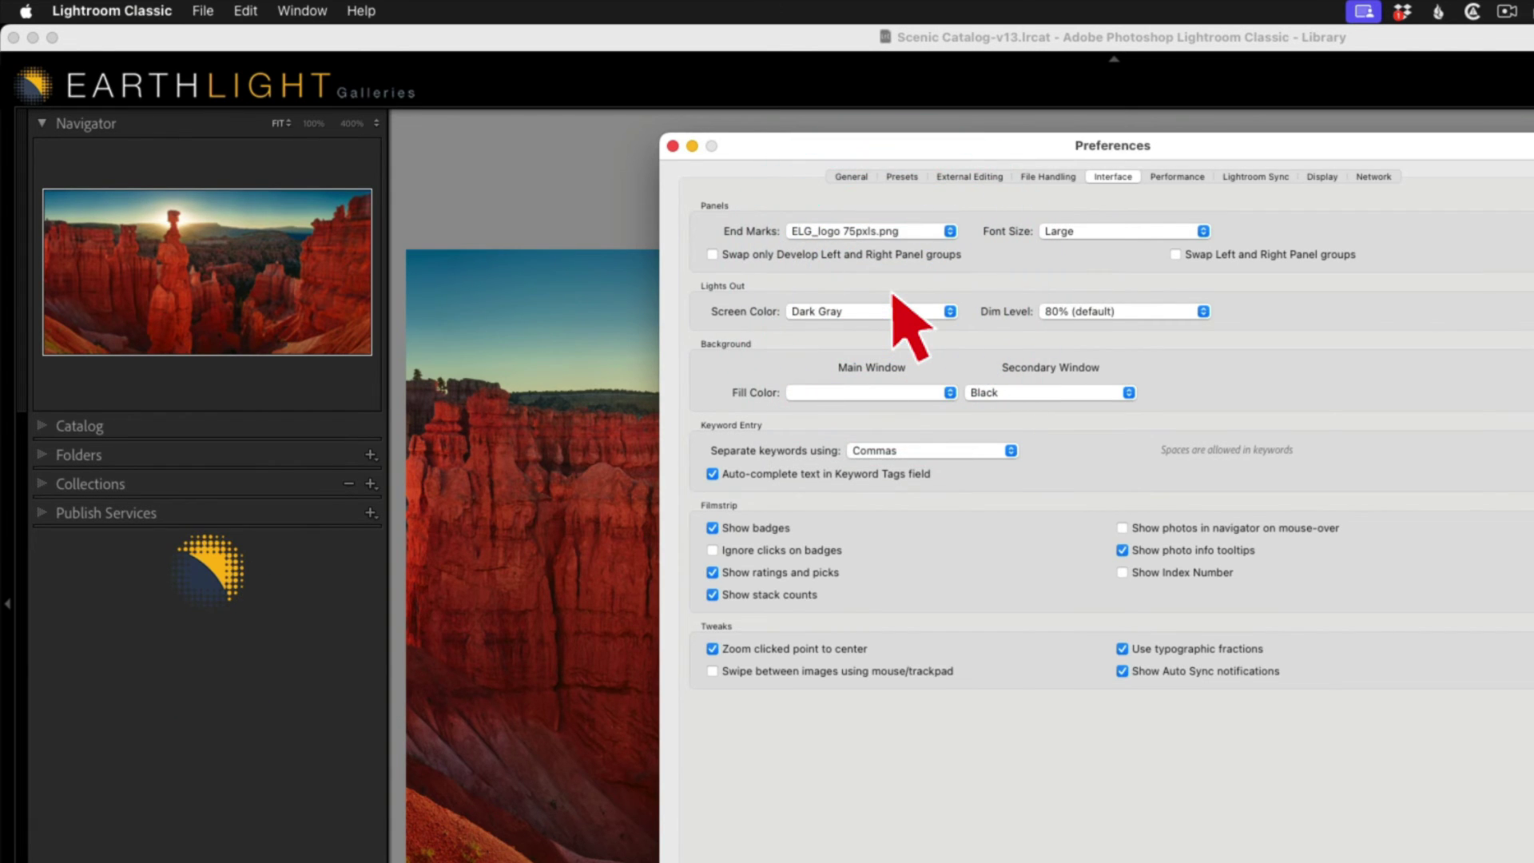
# Step: Try Yin-Yang-40x40.png, then yin-yang.png as end mark, leaving screen colour at Dark Gray
pyautogui.click(875, 232)
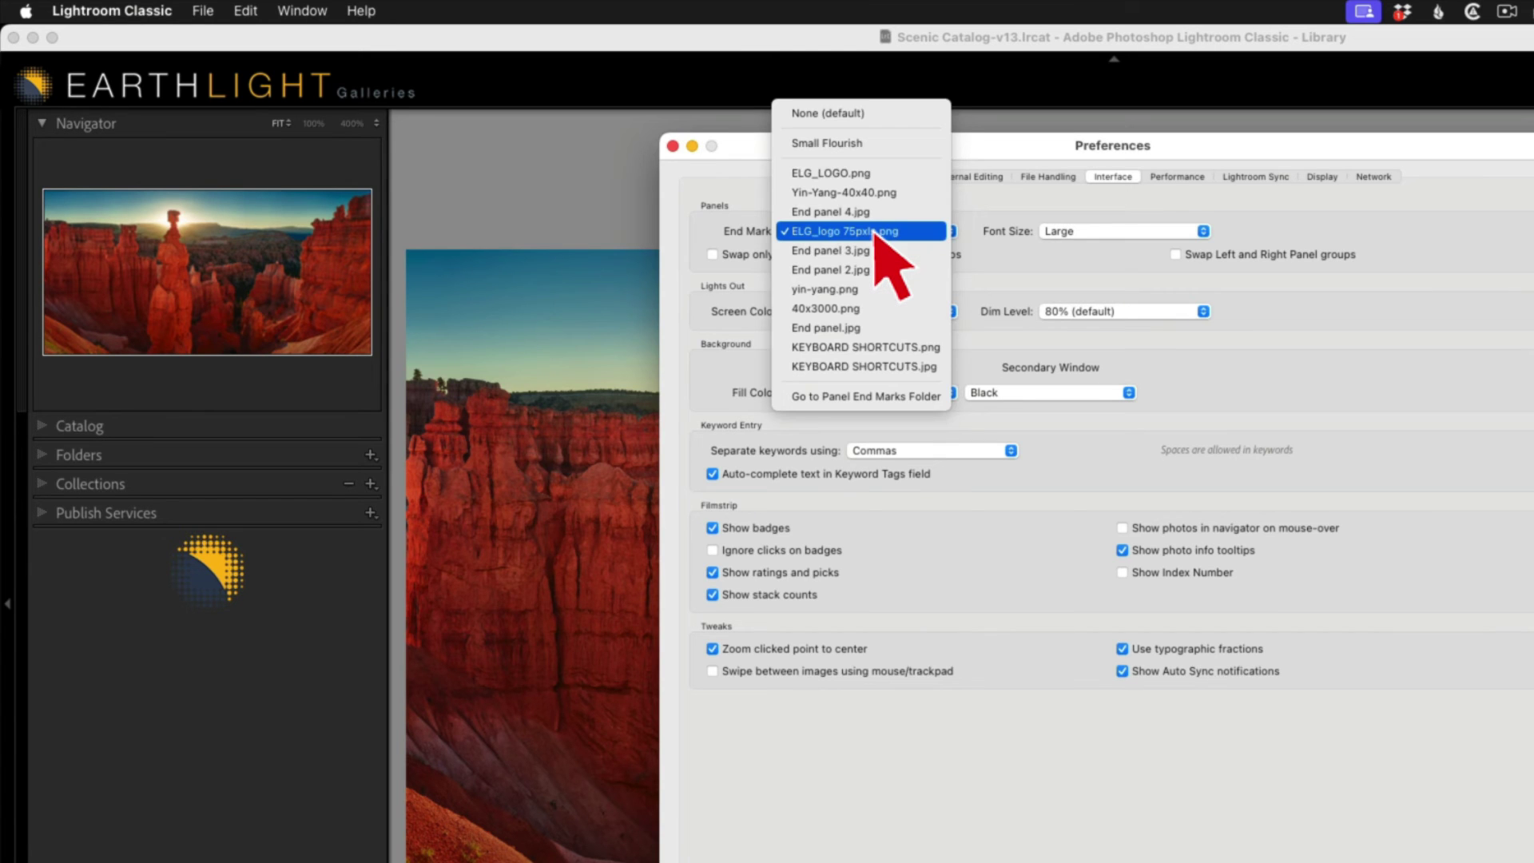
pyautogui.click(877, 194)
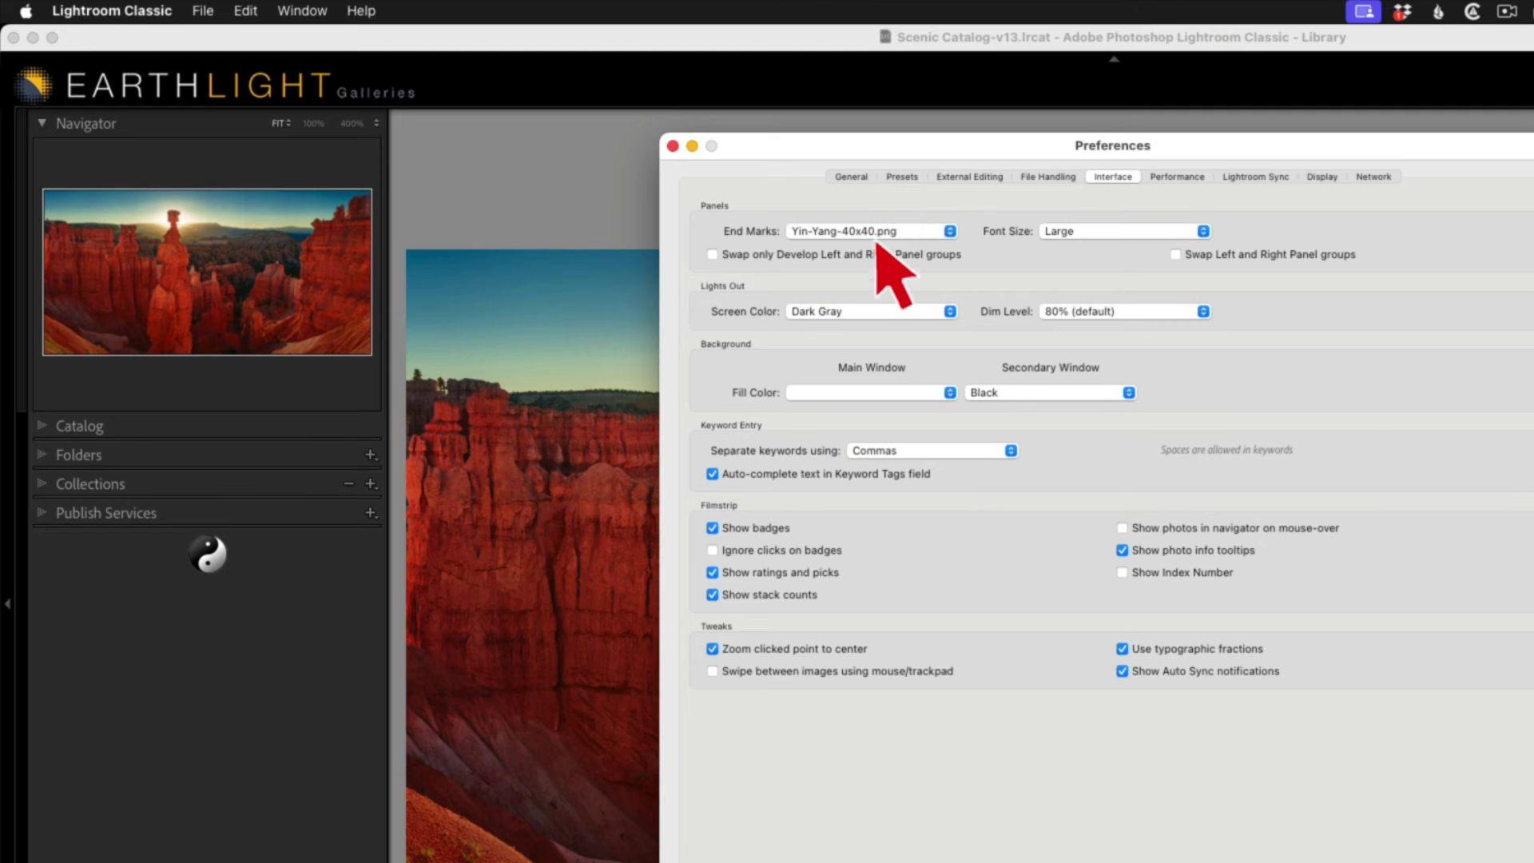
pyautogui.click(879, 232)
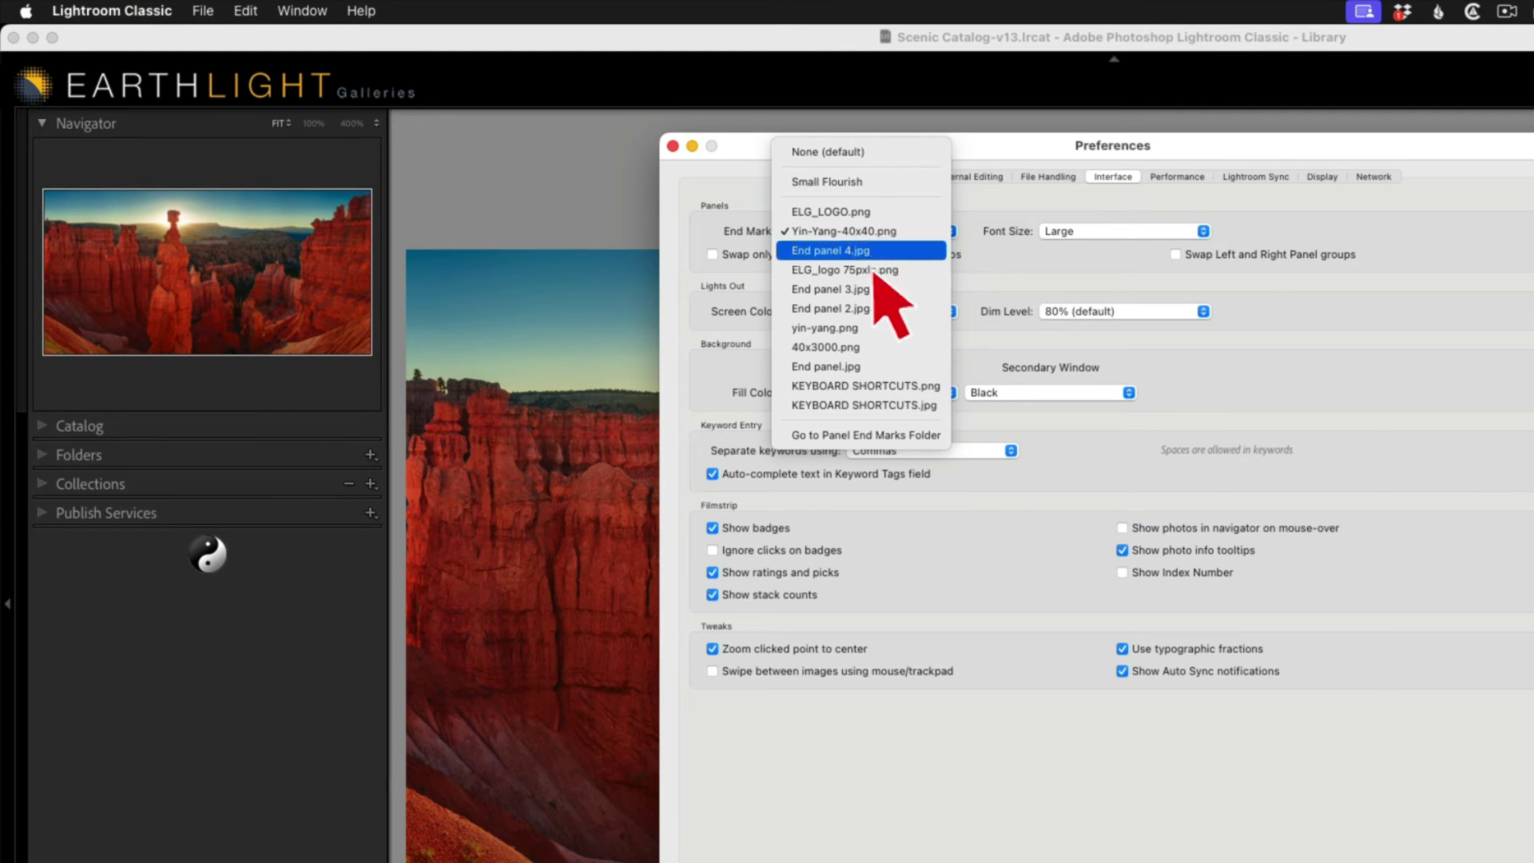
pyautogui.click(875, 328)
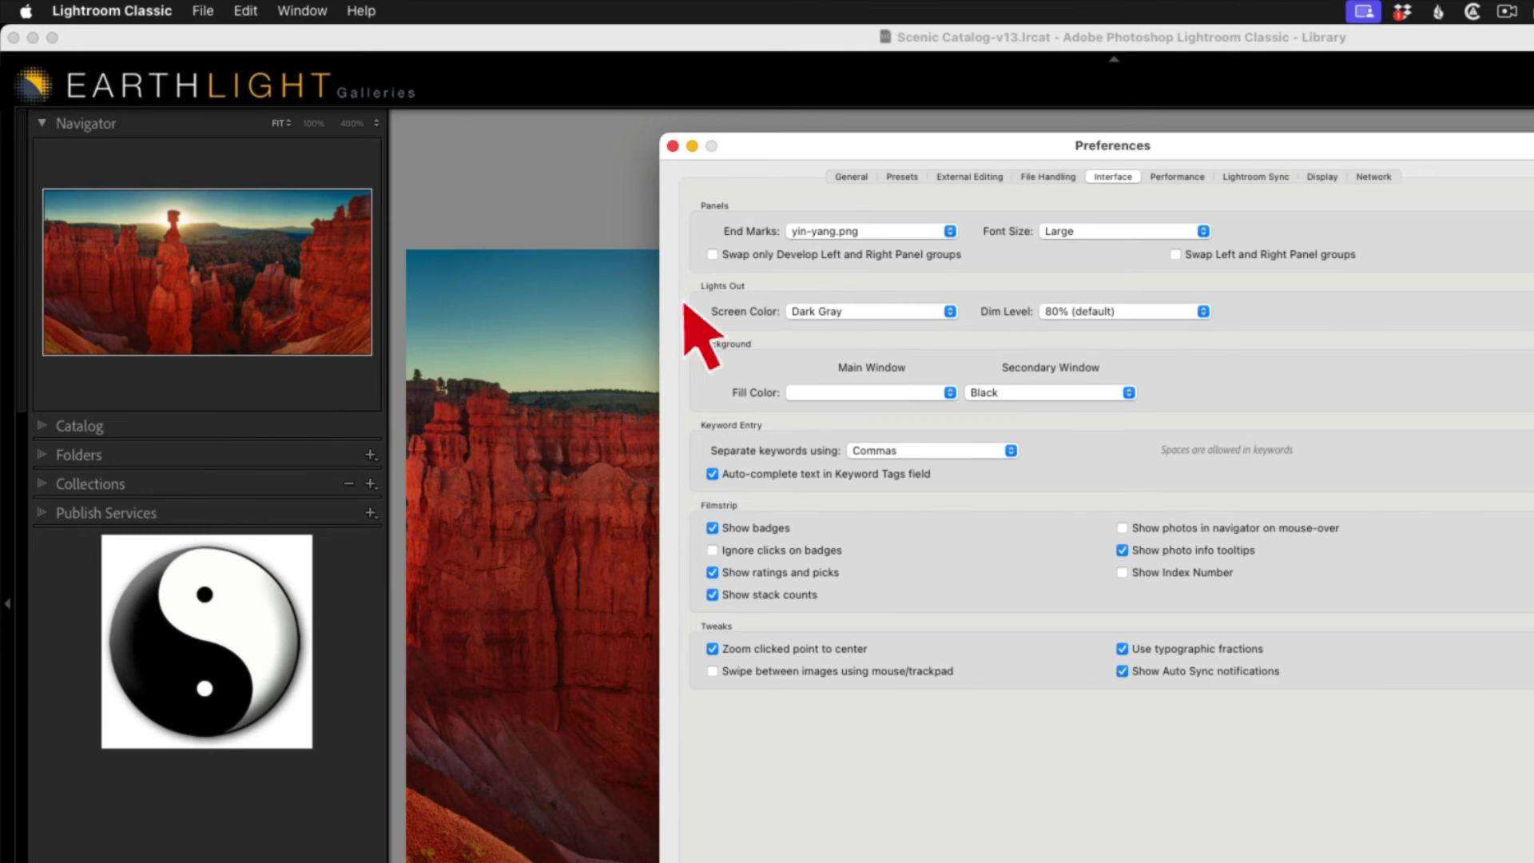
pyautogui.click(851, 311)
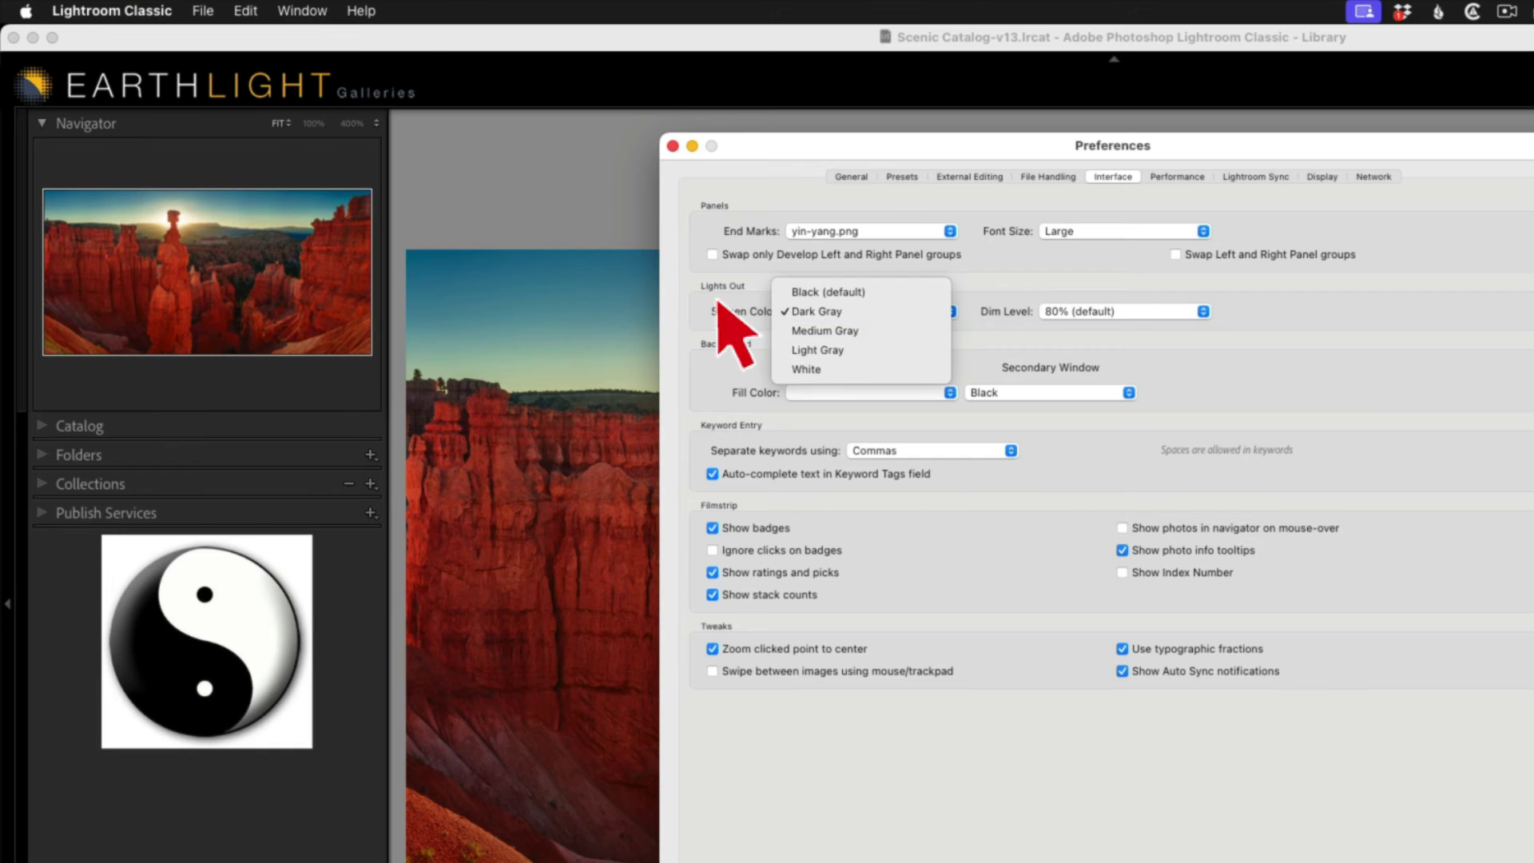
pyautogui.click(540, 291)
pyautogui.click(823, 231)
# Step: Choose ELG_LOGO.png as the end mark, close Preferences, and expand then collapse Collections
pyautogui.click(845, 117)
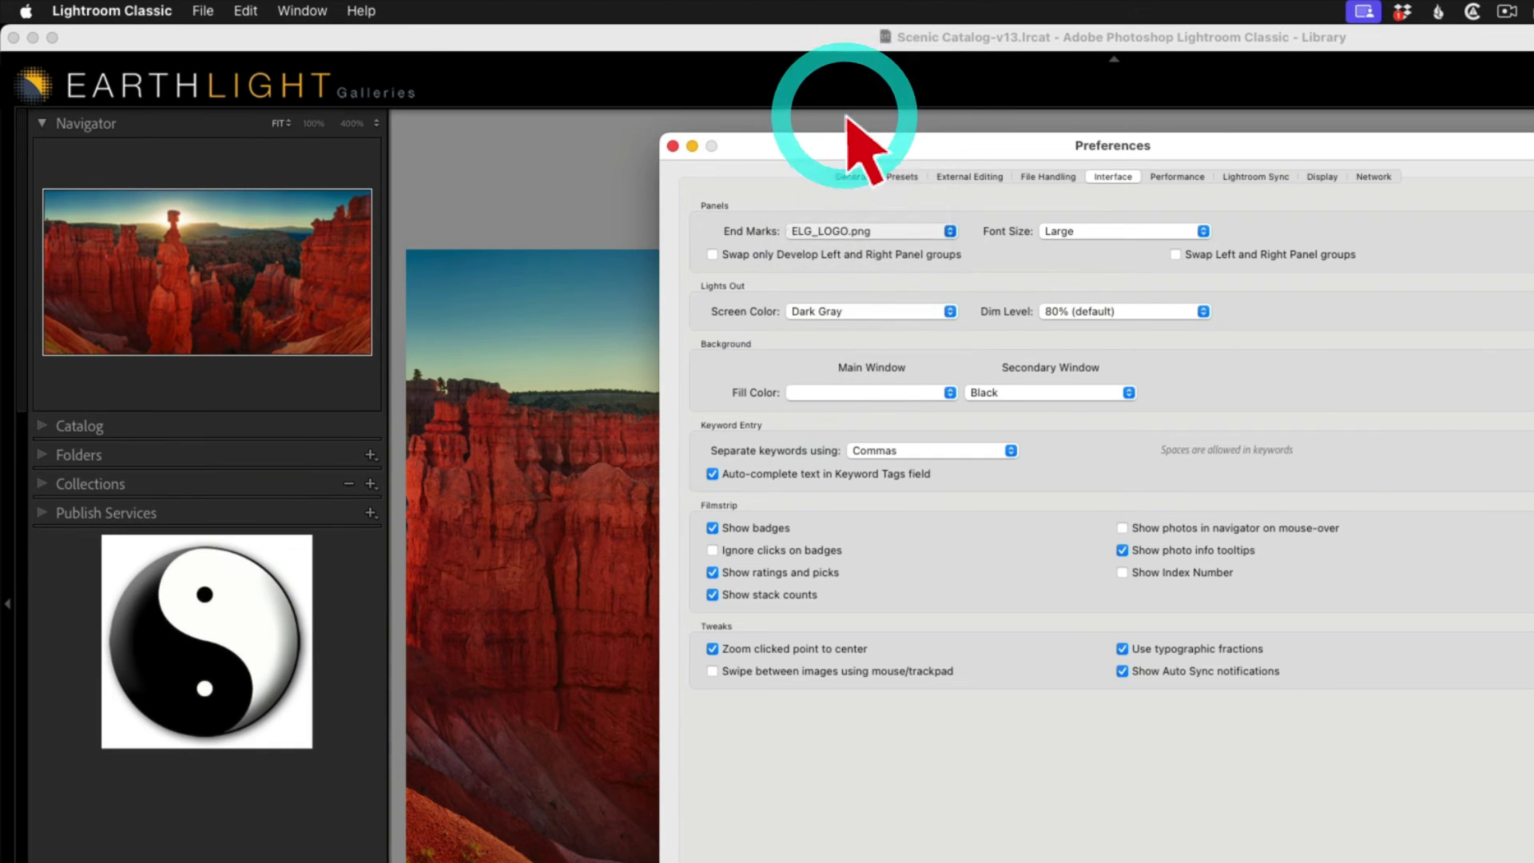
pyautogui.press('super+w')
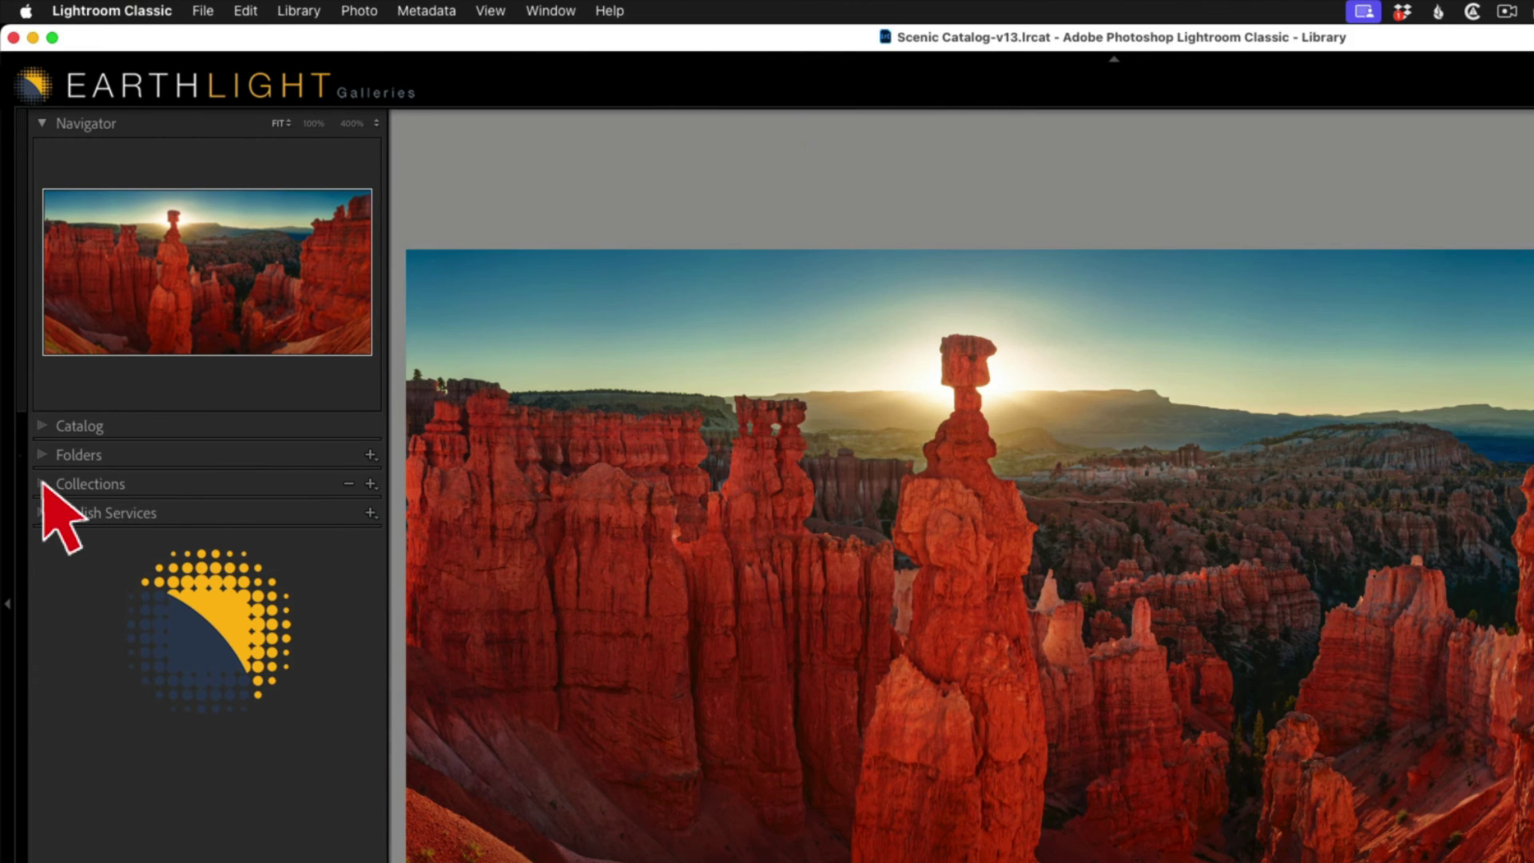
pyautogui.click(44, 484)
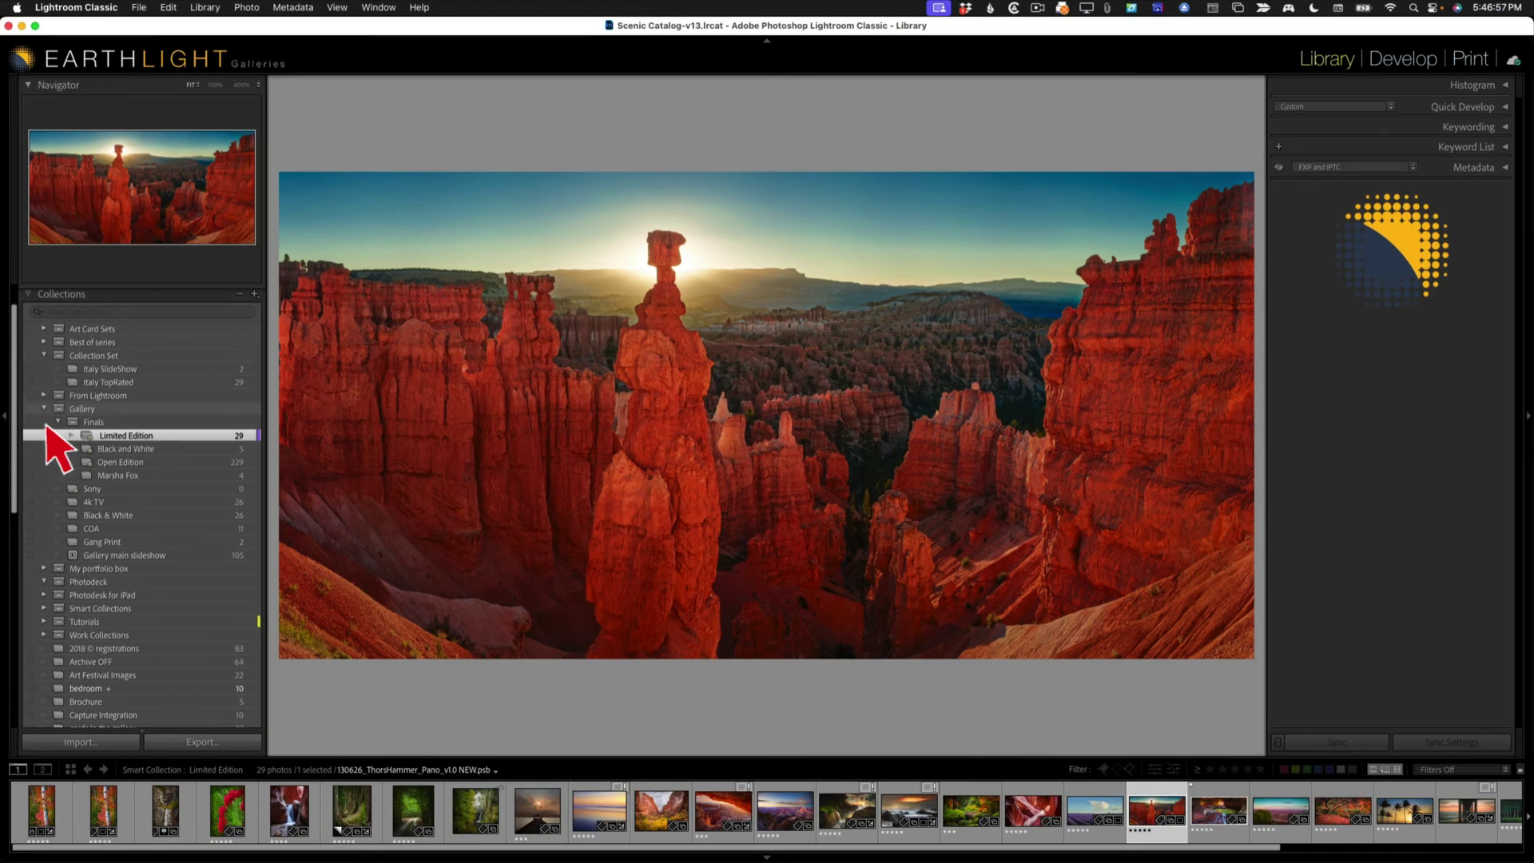
pyautogui.click(32, 295)
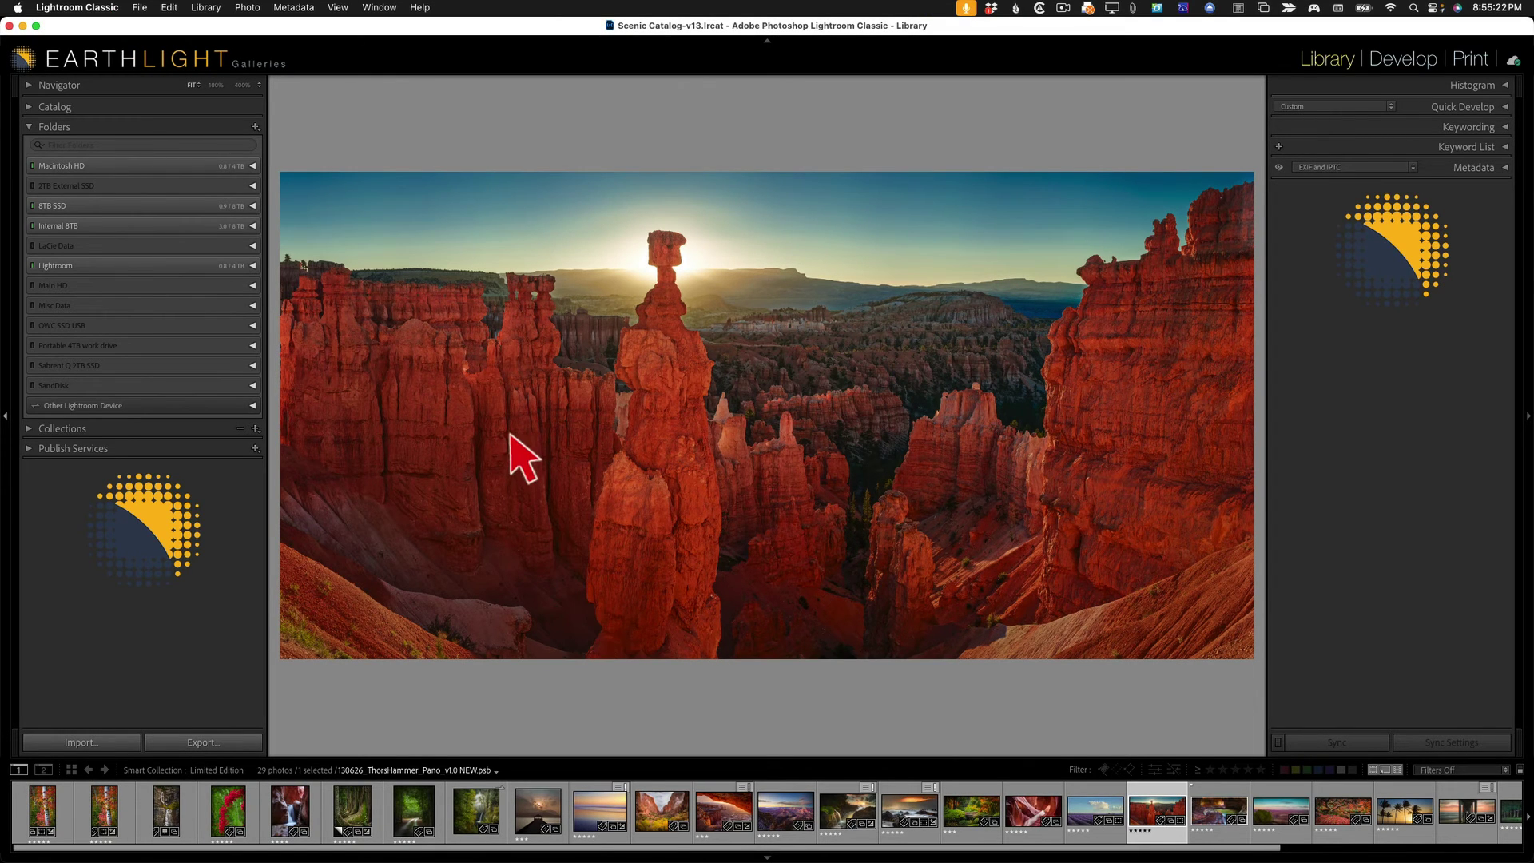
# Step: In Preferences' Interface settings, choose KEYBOARD SHORTCUTS 2.png as the panel end mark
pyautogui.click(87, 11)
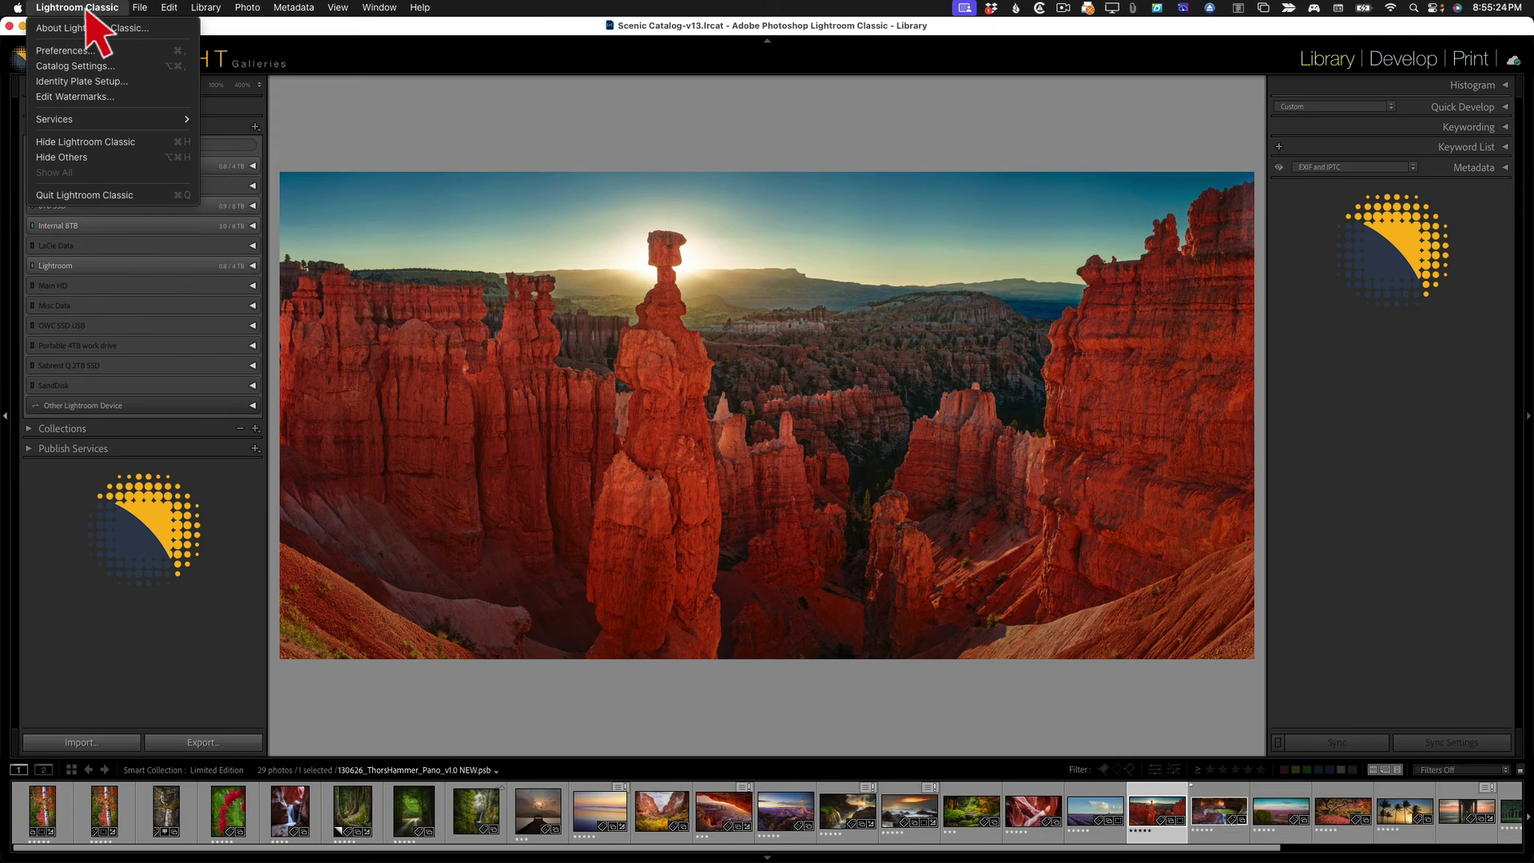
pyautogui.click(83, 44)
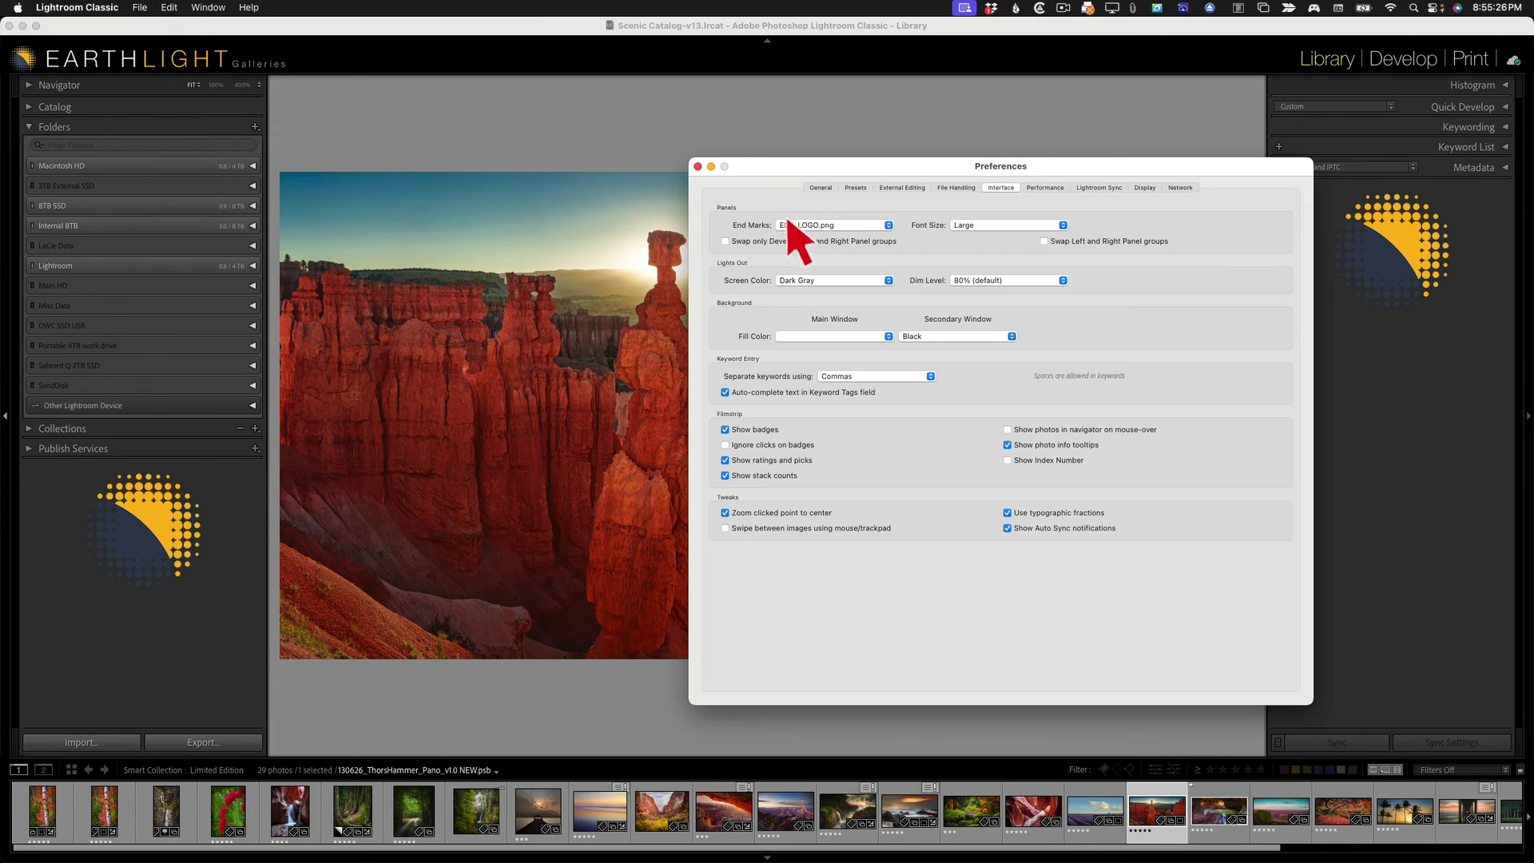
pyautogui.click(831, 225)
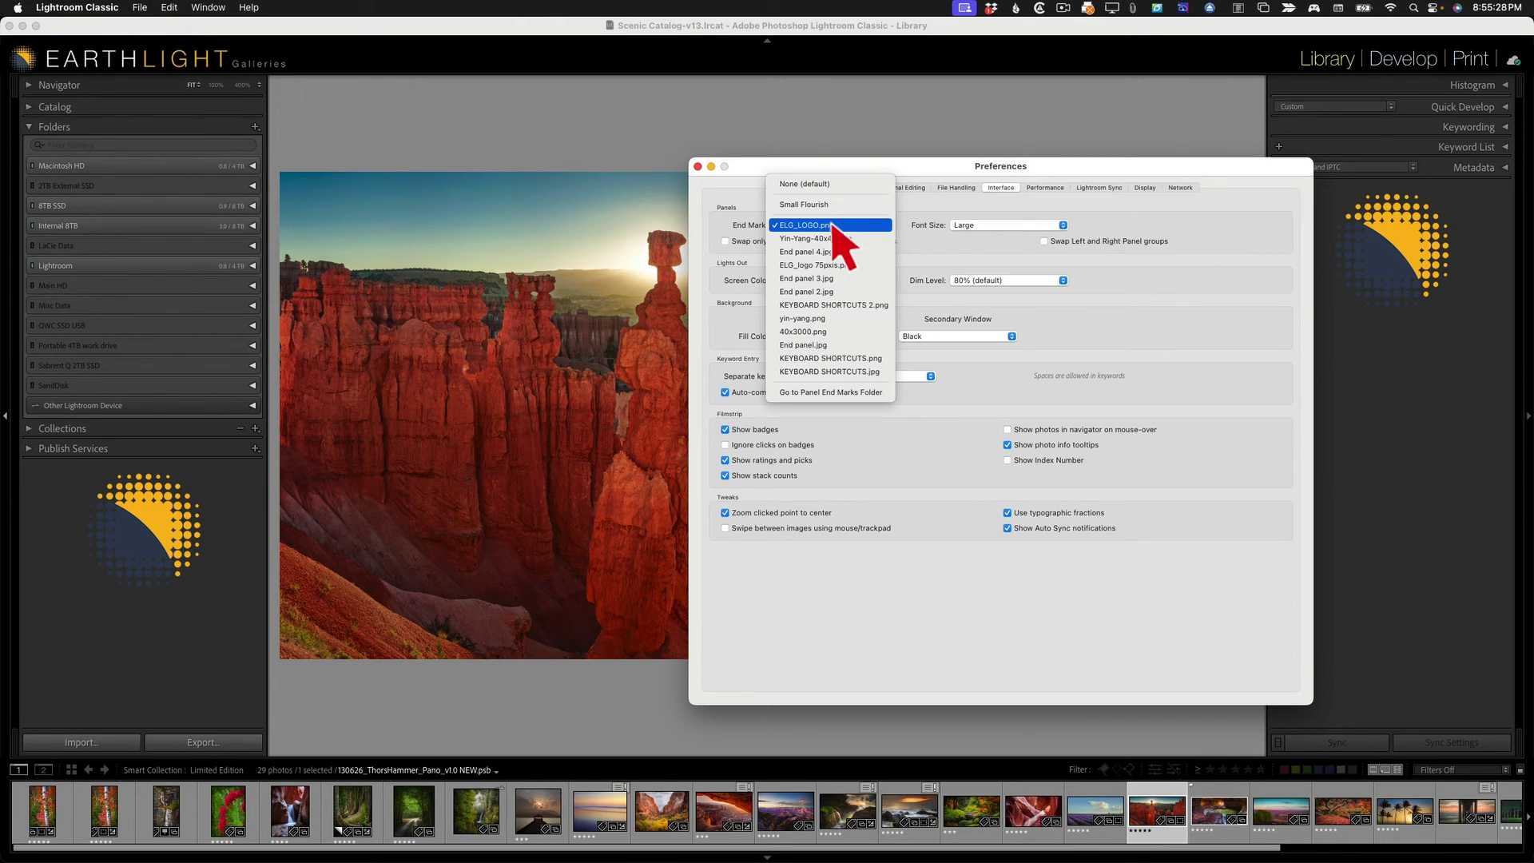
pyautogui.click(831, 304)
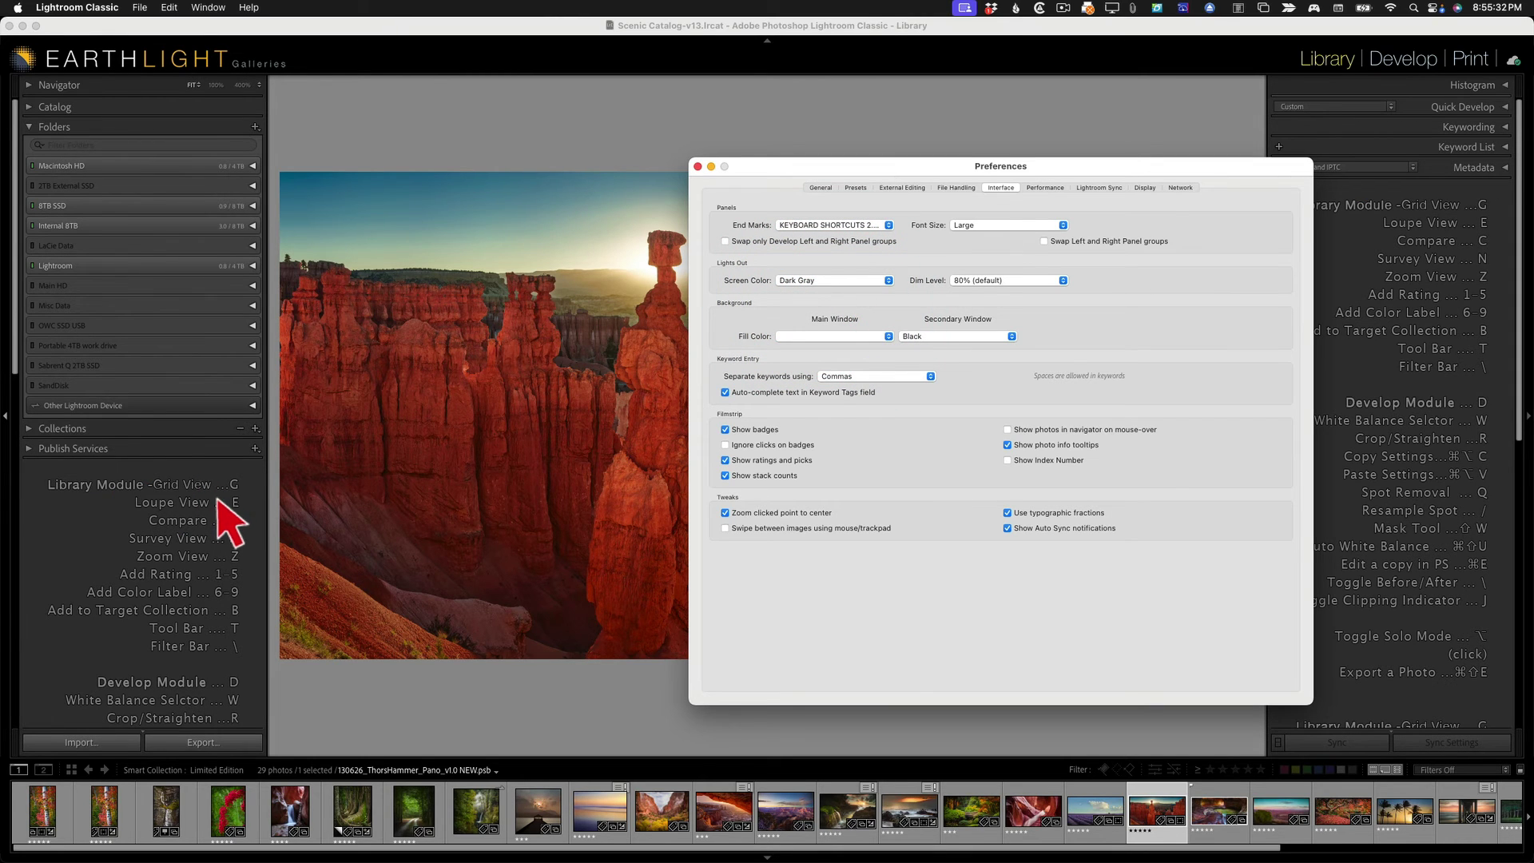
# Step: Close Preferences and collapse the Folders panel to view the shortcut end mark
pyautogui.press('super+w')
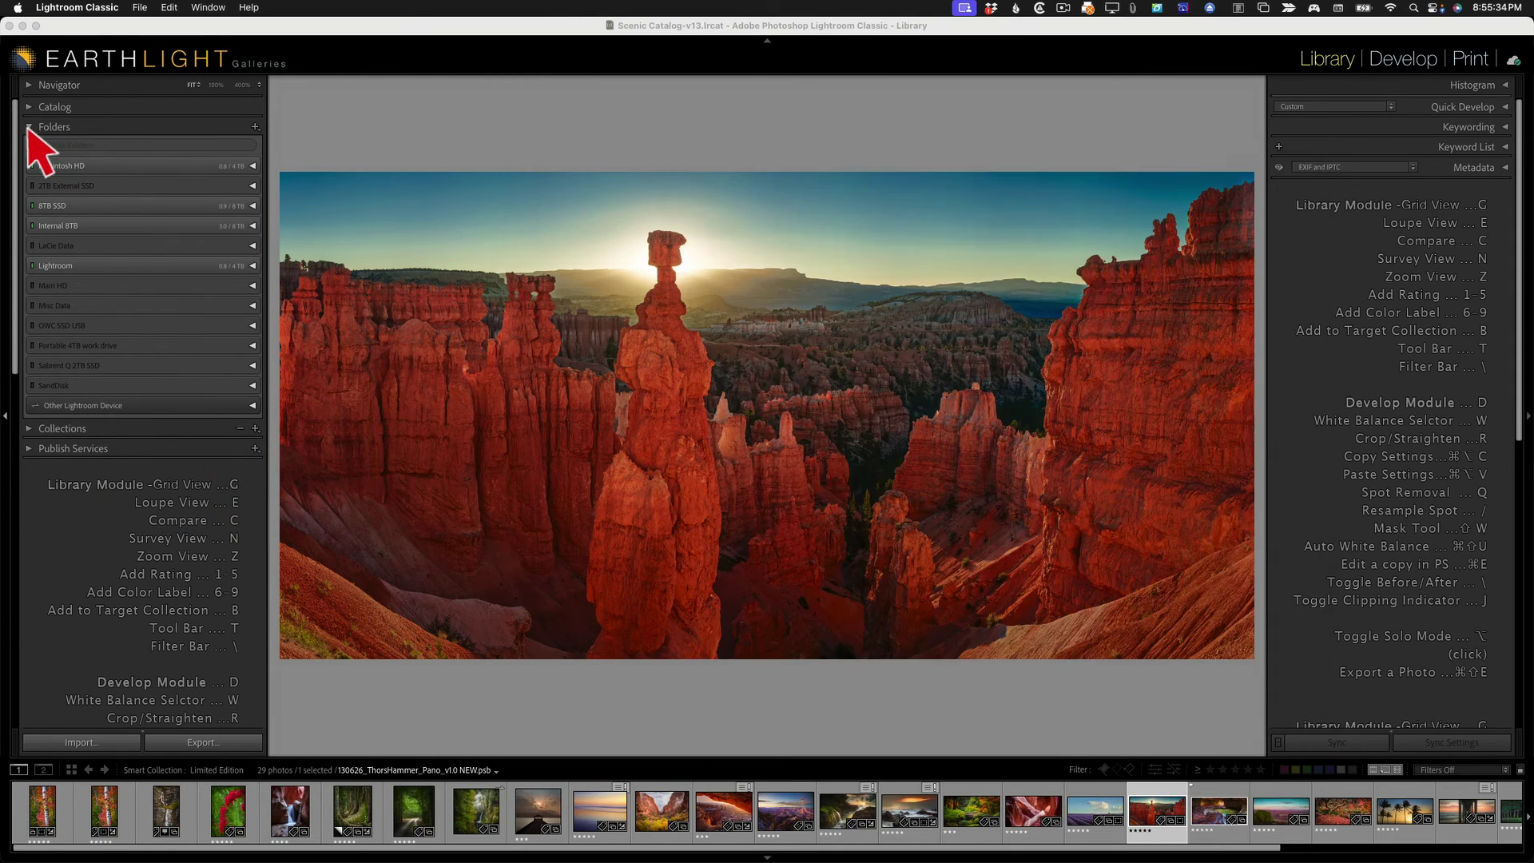
pyautogui.click(32, 128)
pyautogui.scroll(-5, 180, 400)
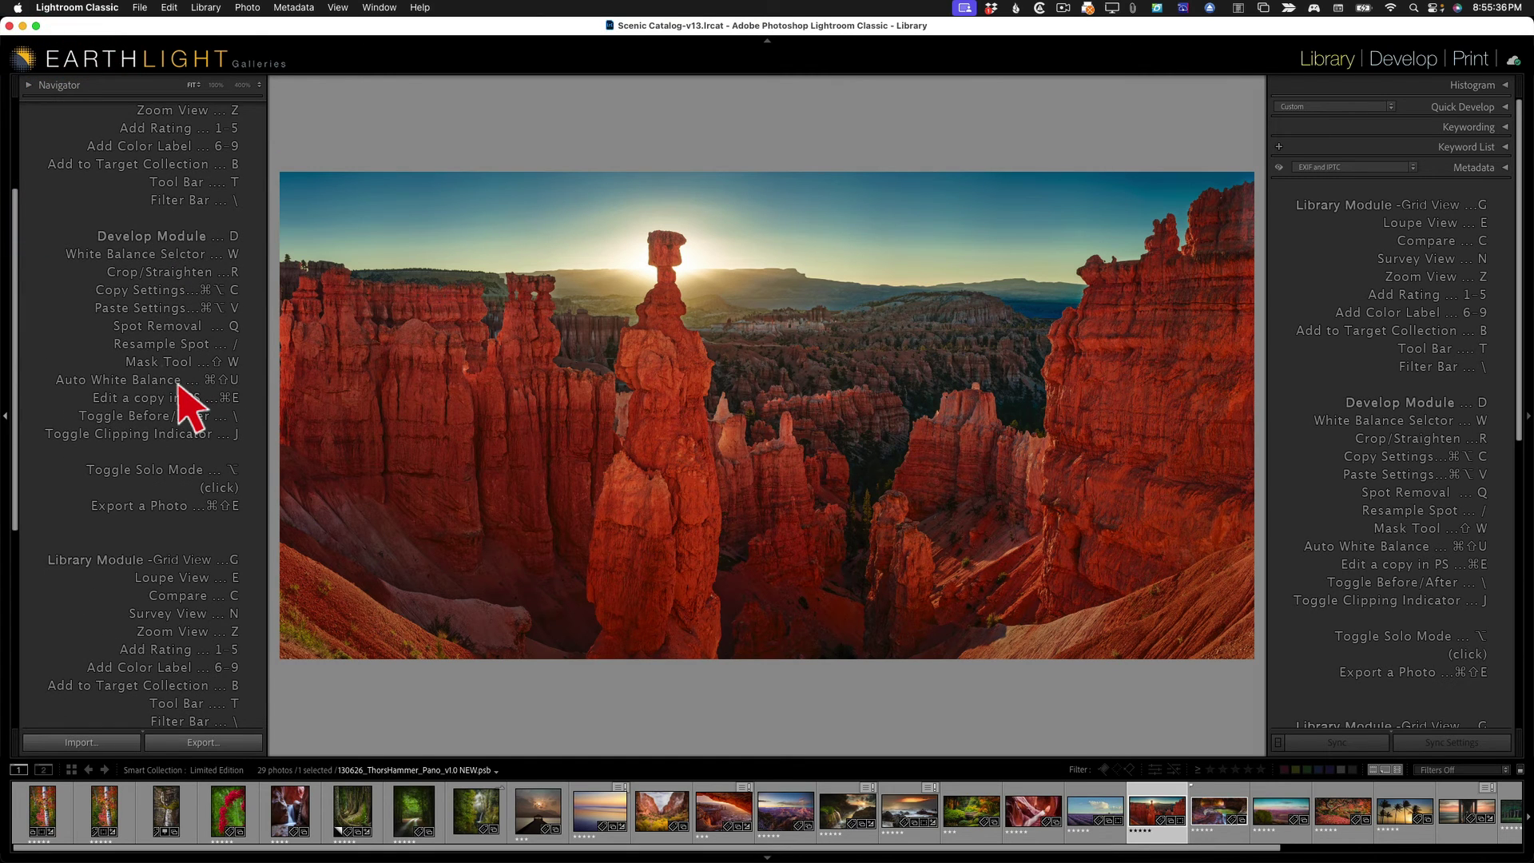
pyautogui.scroll(5, 179, 385)
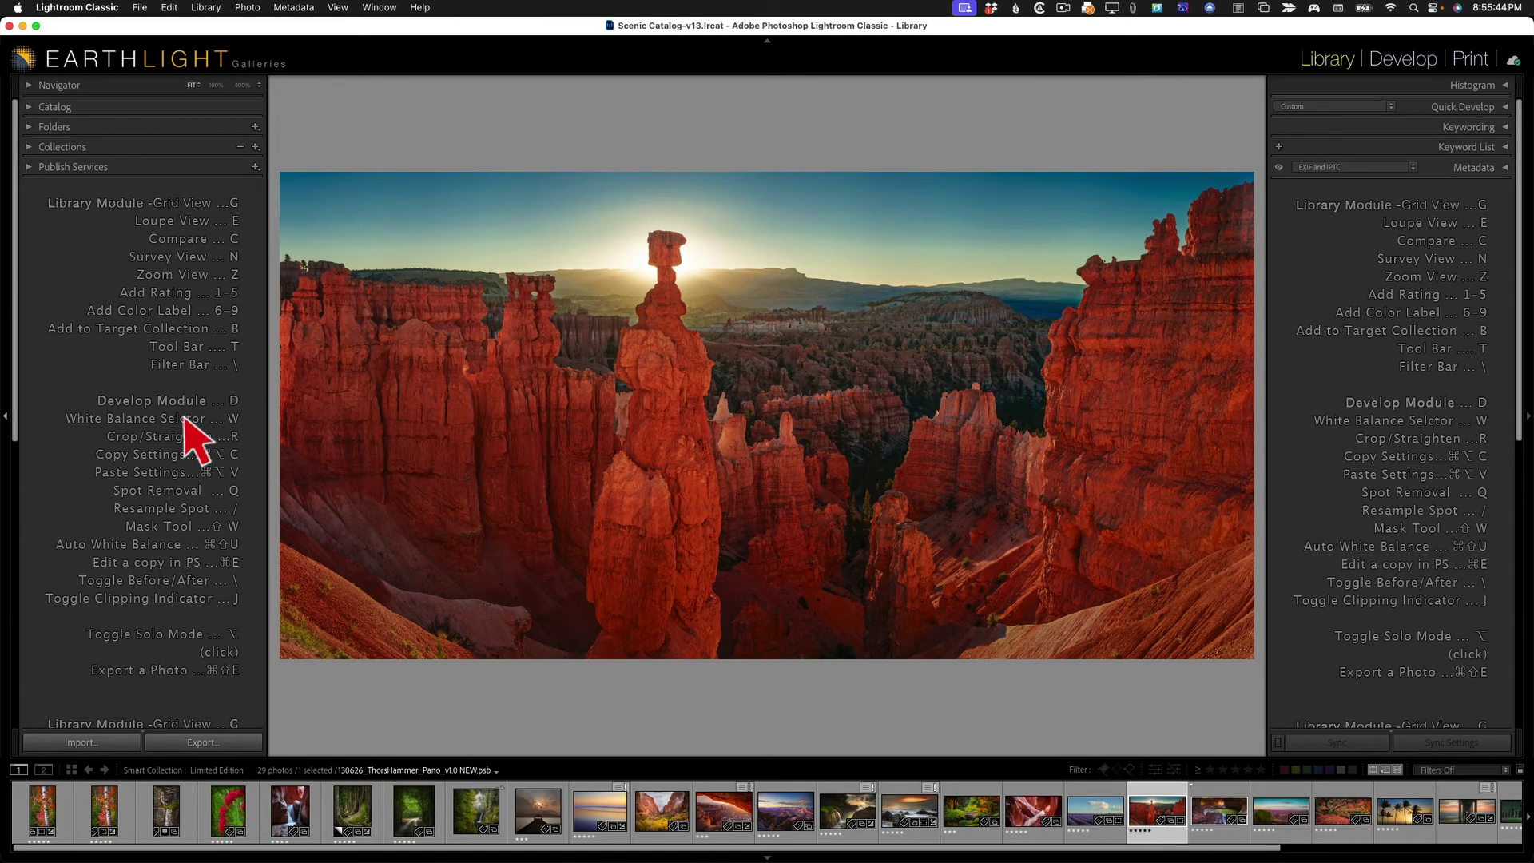
pyautogui.scroll(-10, 185, 417)
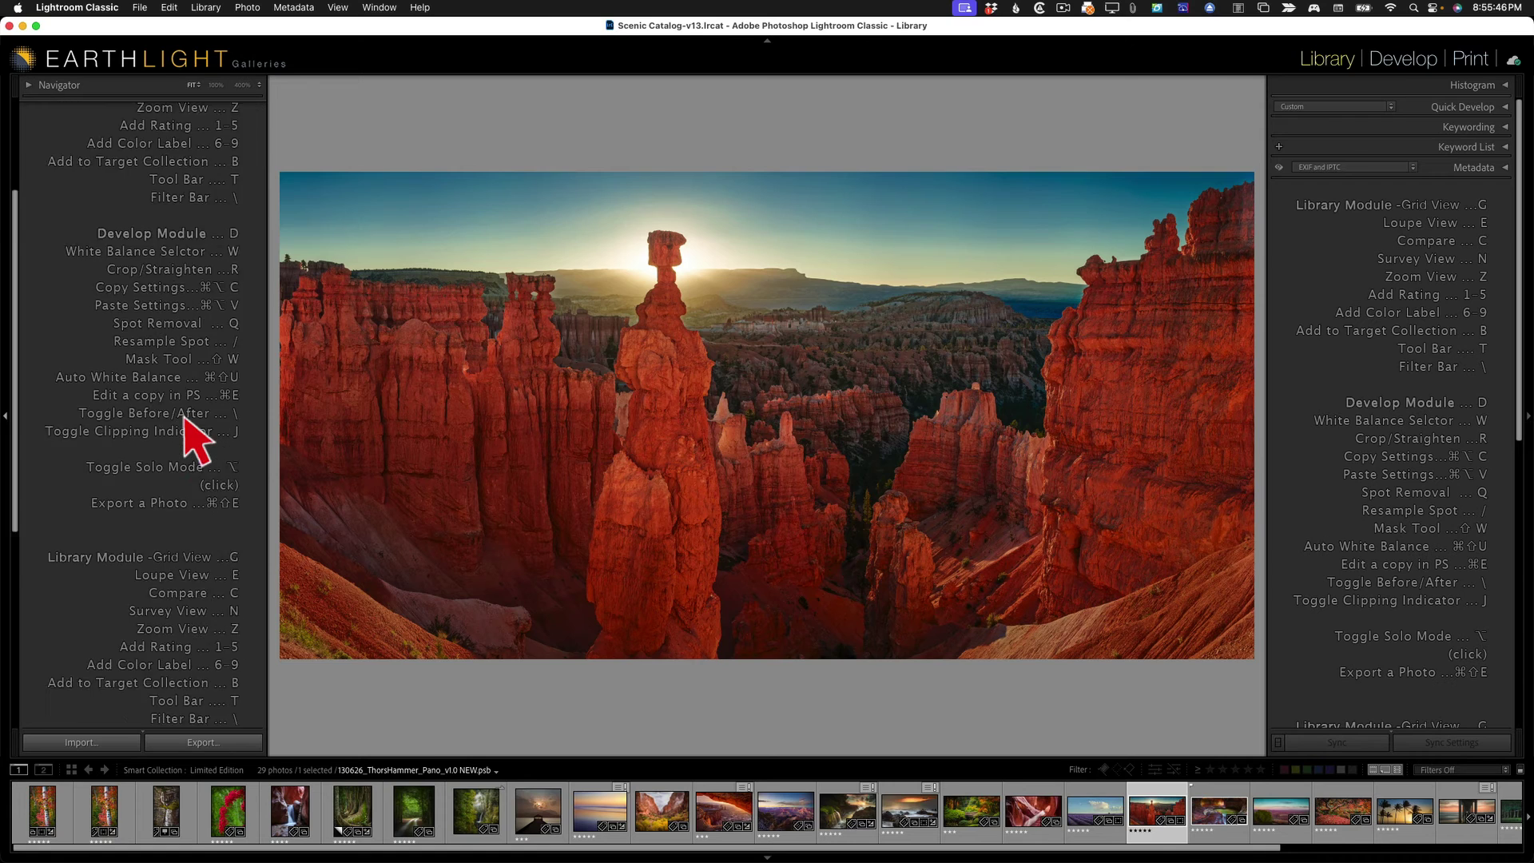
pyautogui.scroll(10, 191, 431)
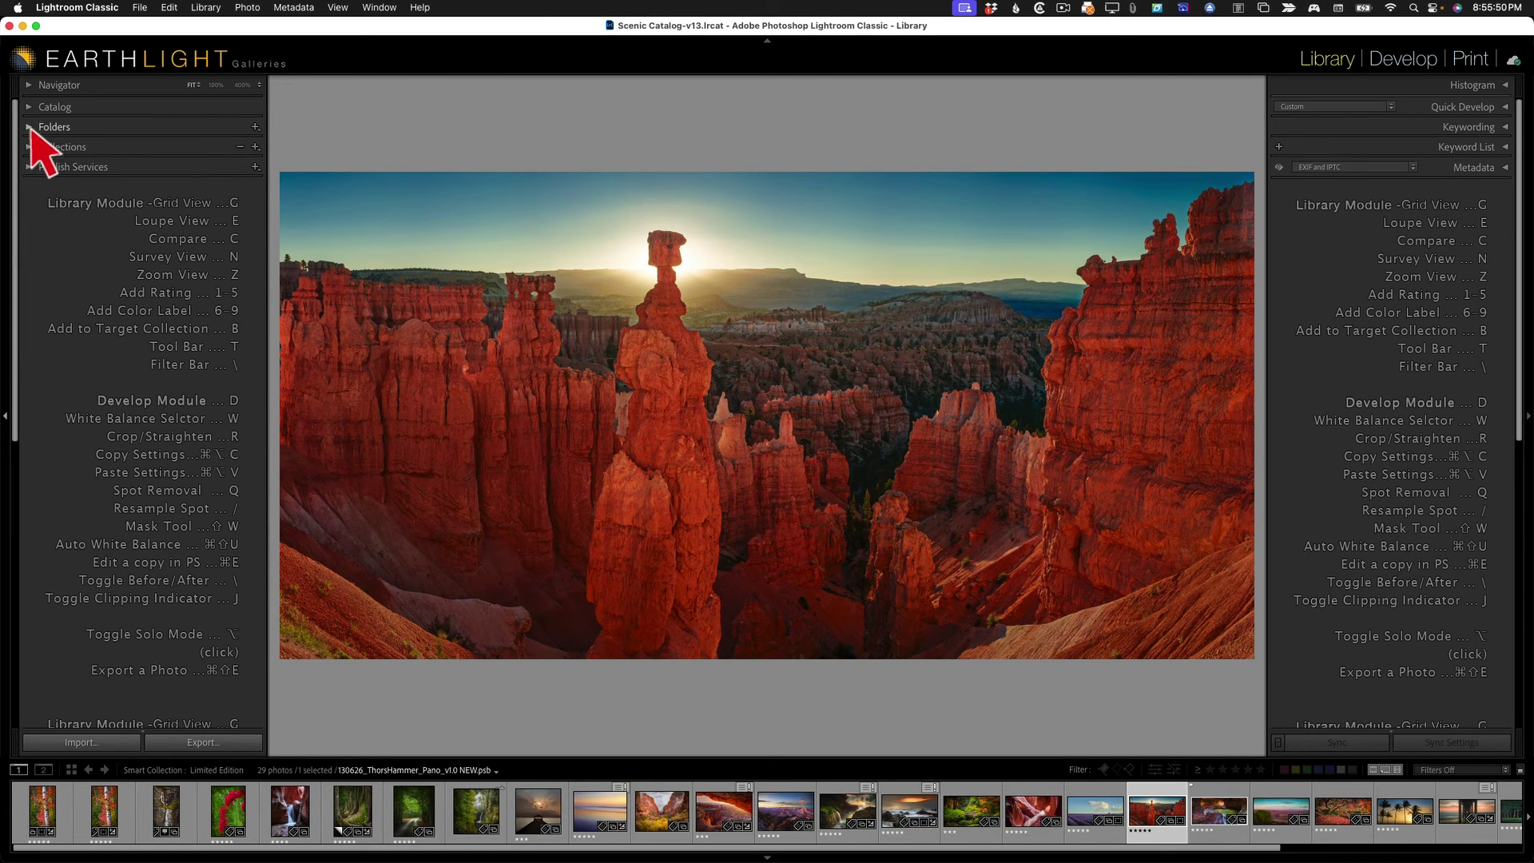
# Step: Re-expand Folders and the Lightroom drive, checking the end mark below the folder list
pyautogui.click(30, 128)
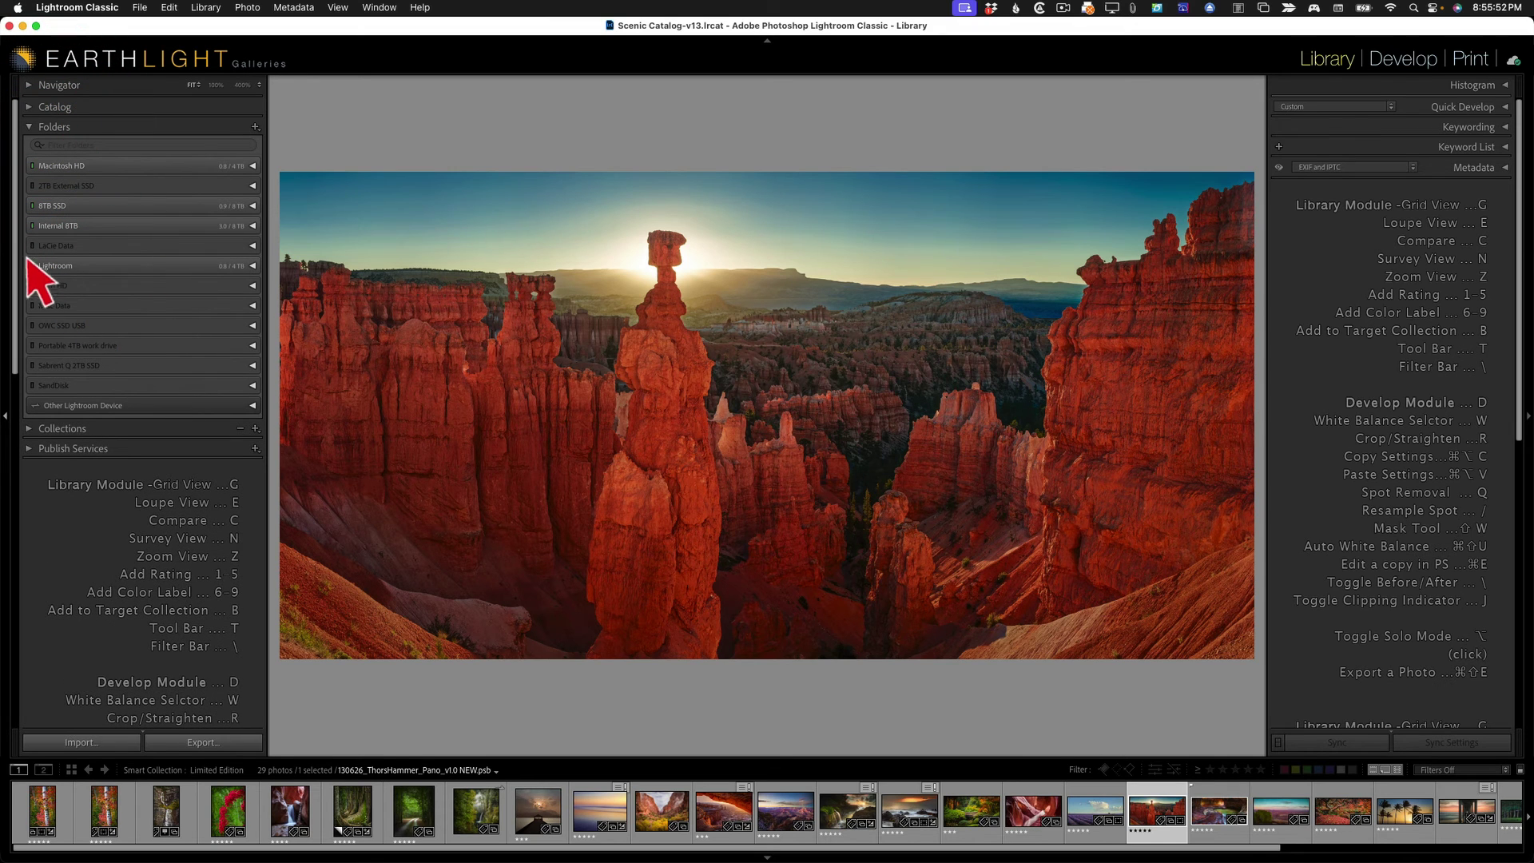
pyautogui.click(251, 266)
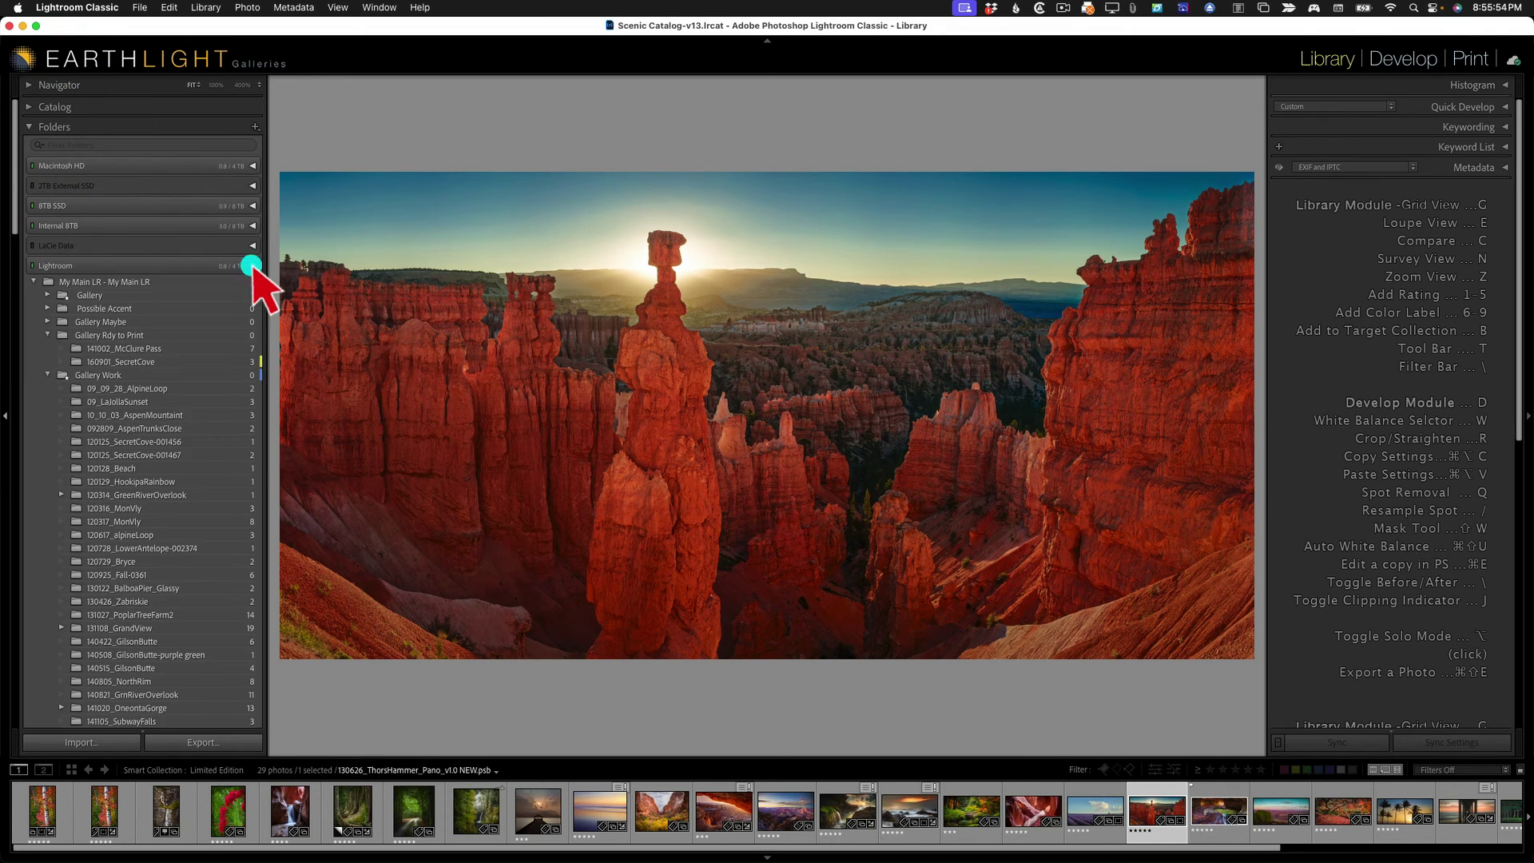
pyautogui.scroll(-15, 148, 471)
pyautogui.scroll(10, 152, 476)
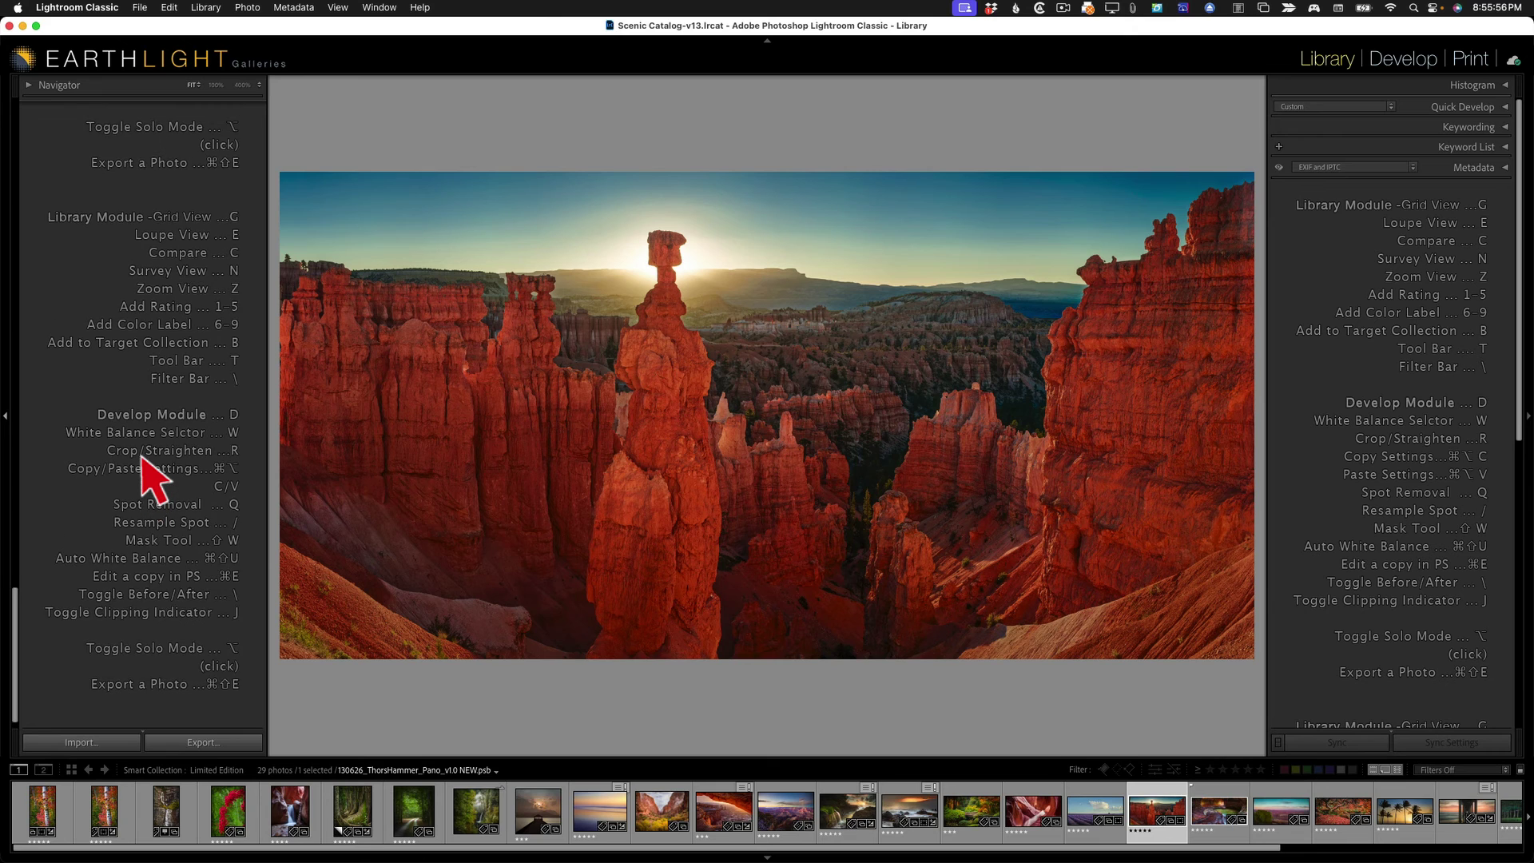
pyautogui.scroll(-5, 148, 472)
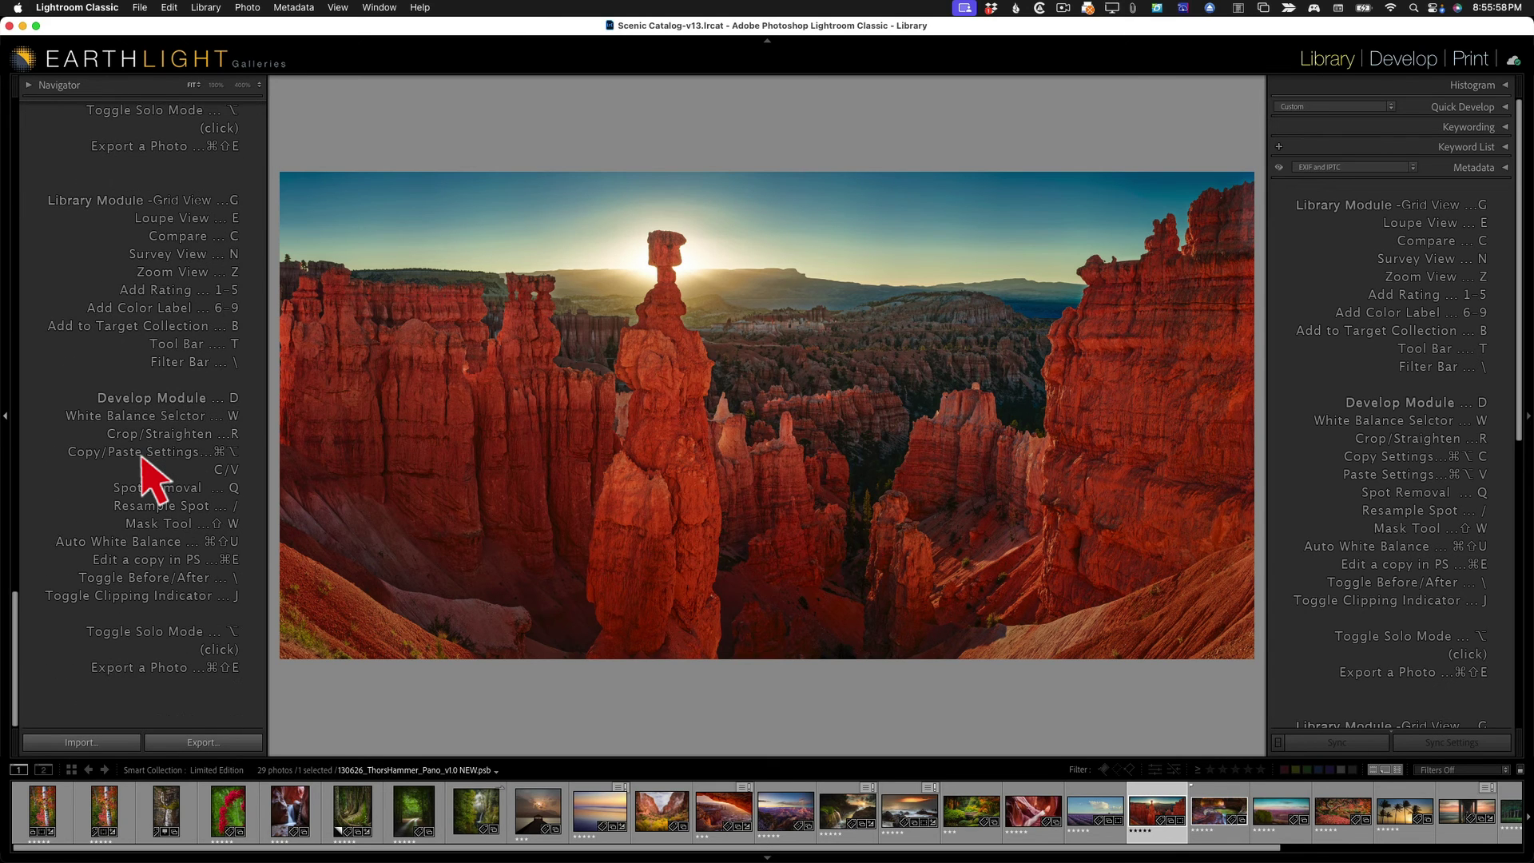
pyautogui.scroll(5, 144, 467)
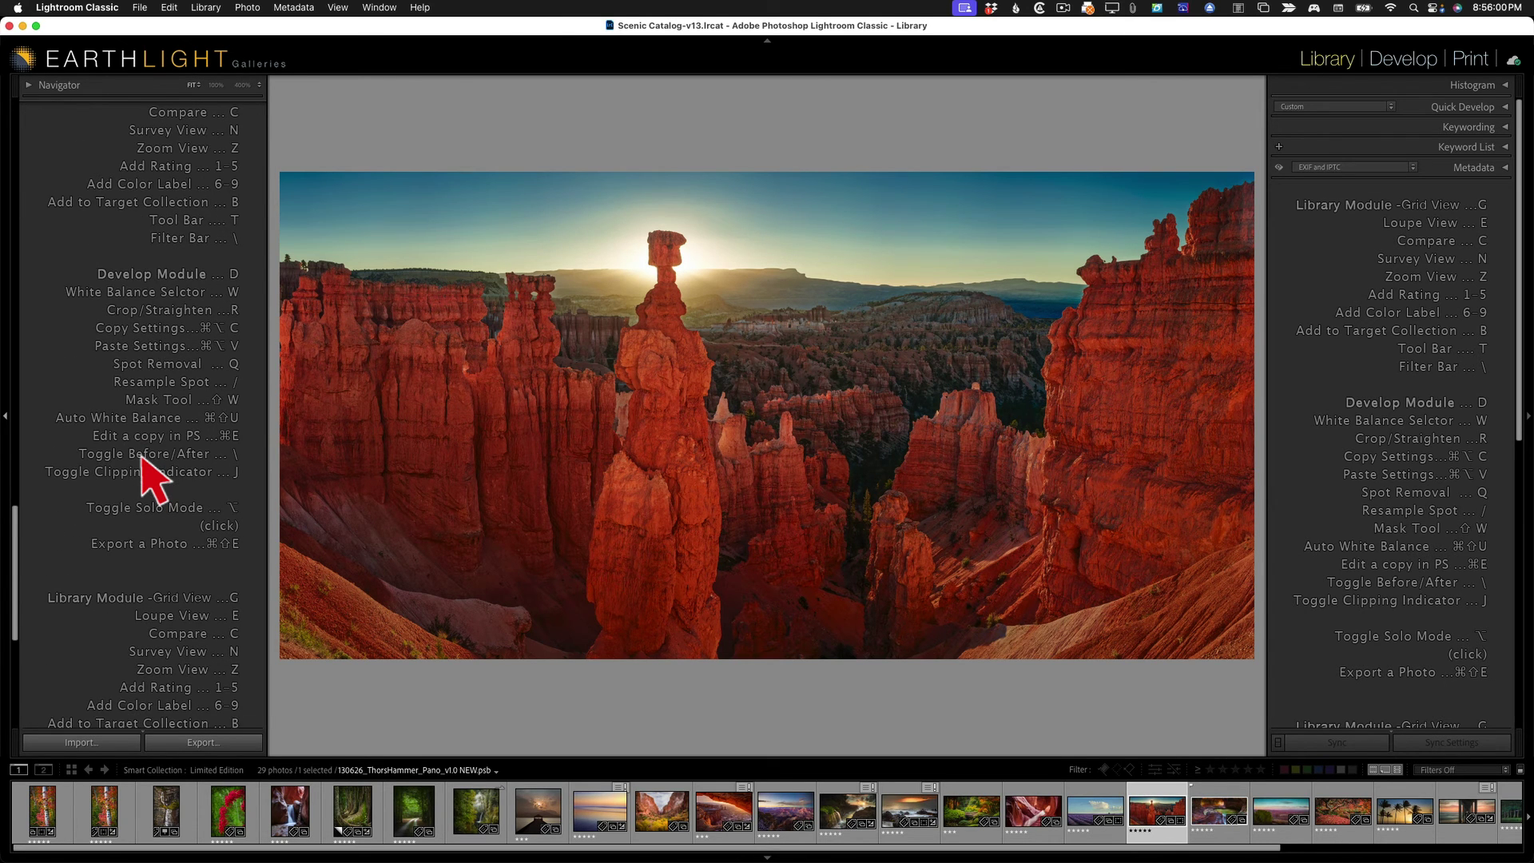
pyautogui.scroll(1, 152, 475)
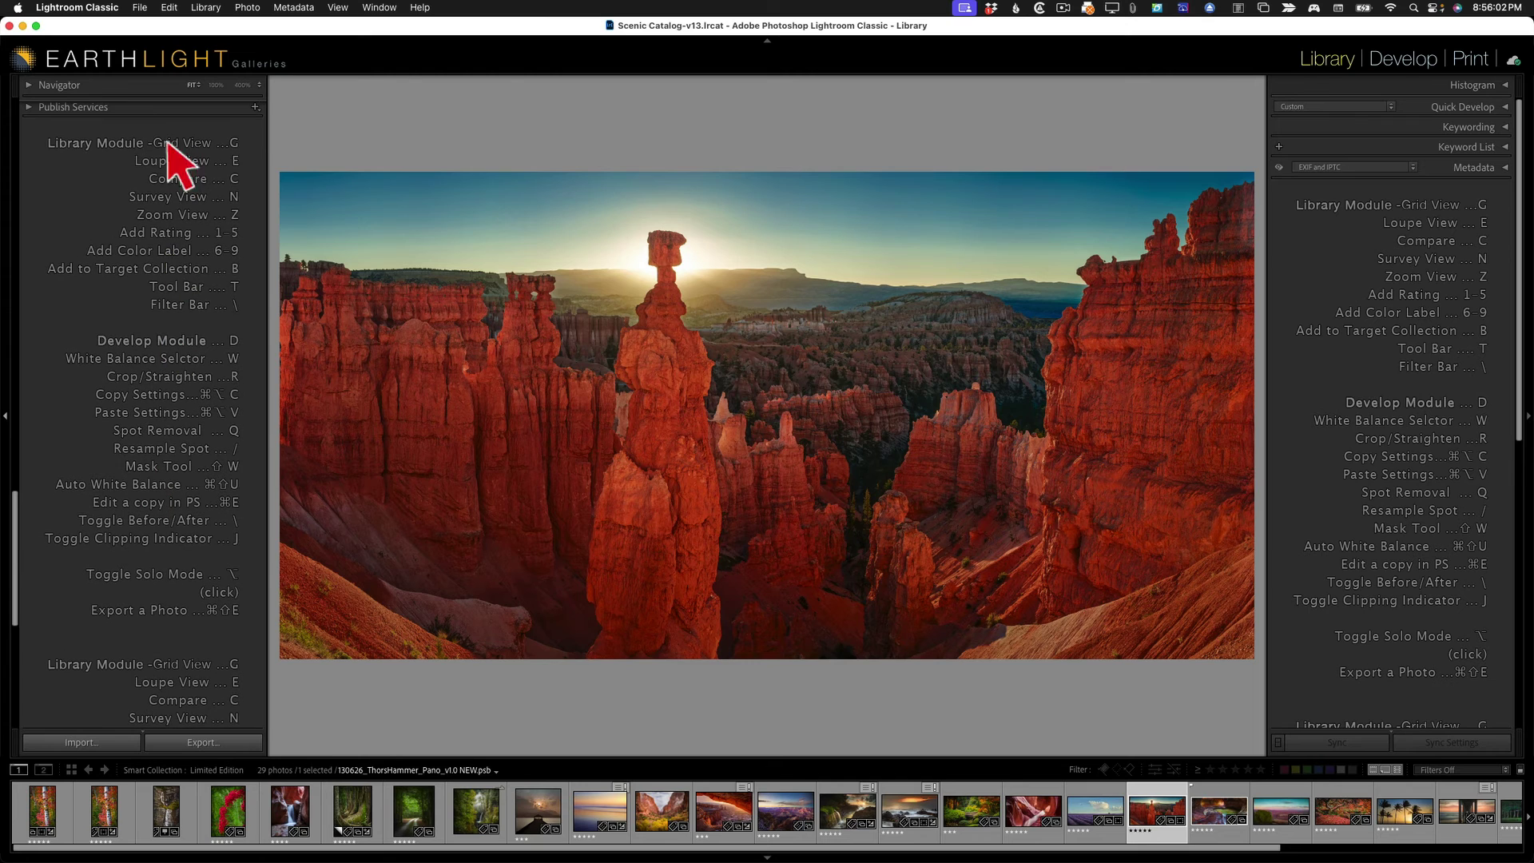
pyautogui.scroll(-4, 156, 540)
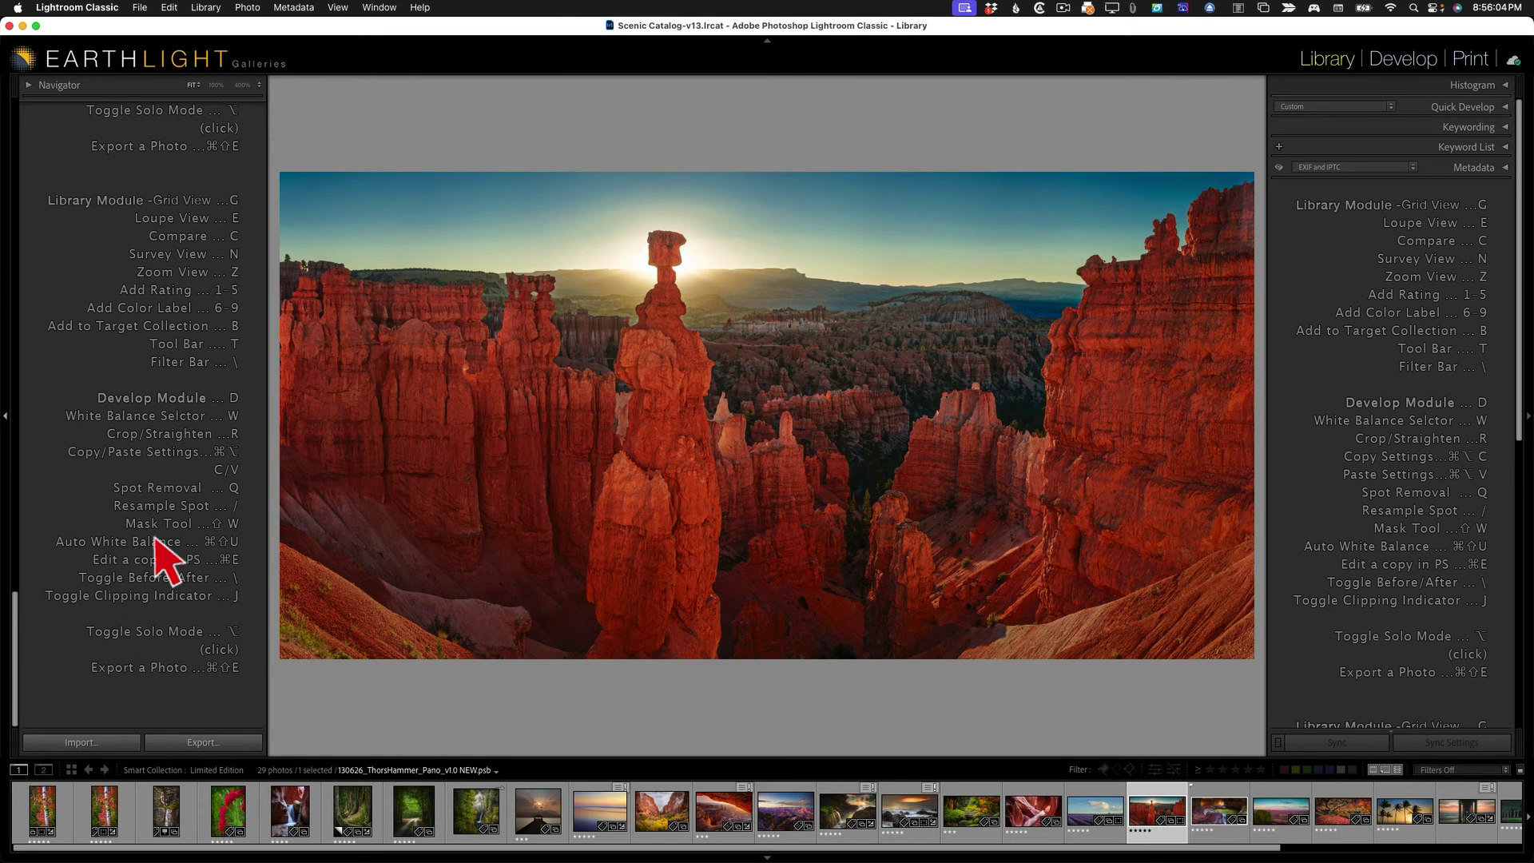
pyautogui.scroll(3, 156, 540)
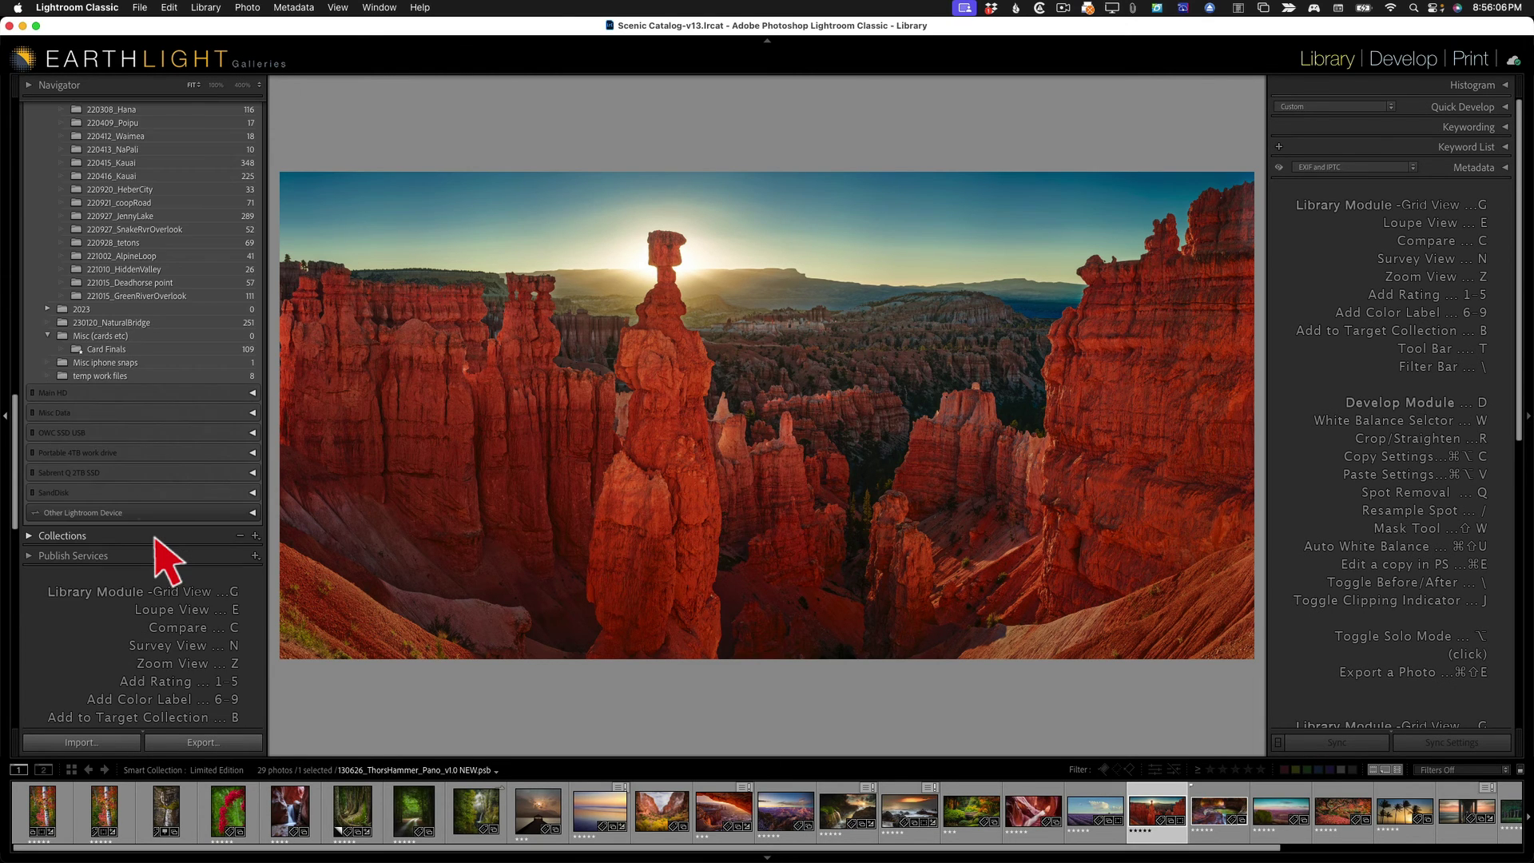
pyautogui.scroll(-7, 156, 540)
pyautogui.scroll(-4, 155, 540)
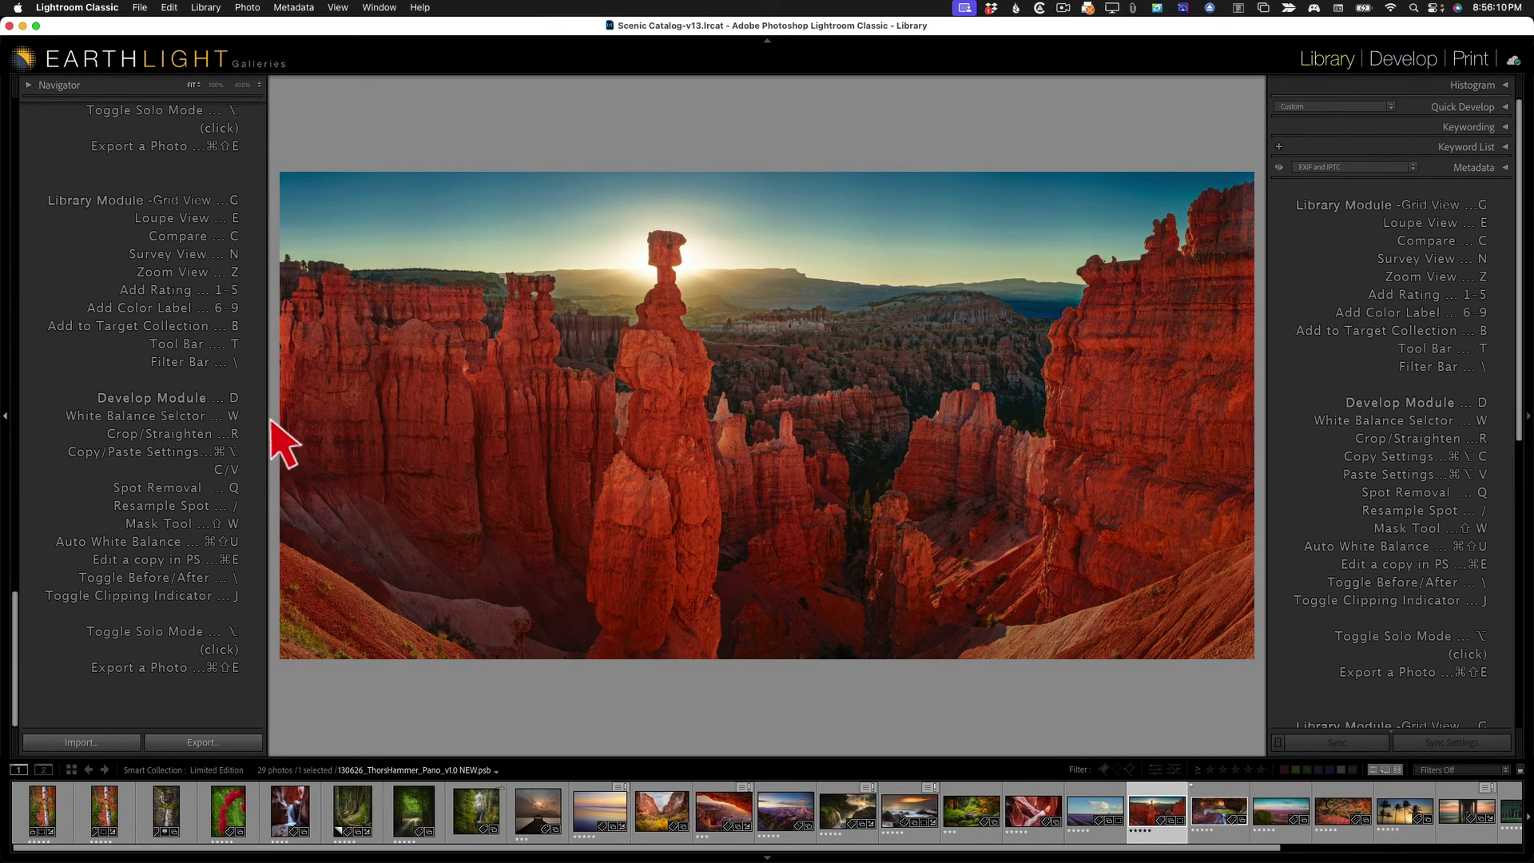
# Step: Drag the left panel's edge inward to narrow it, then widen it slightly
pyautogui.moveTo(267, 435); pyautogui.dragTo(206, 437)
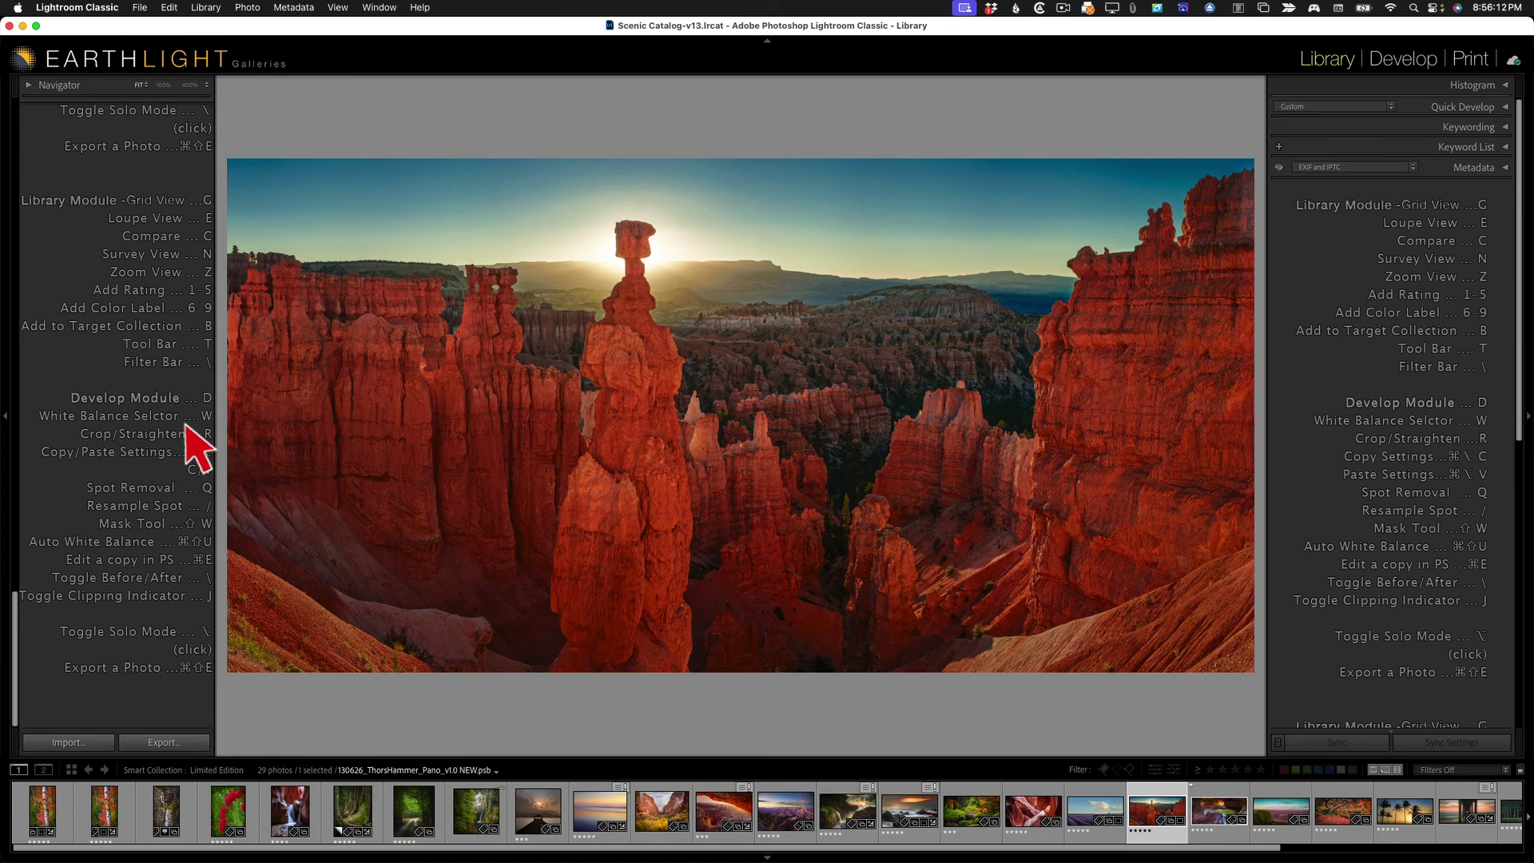
pyautogui.click(200, 427)
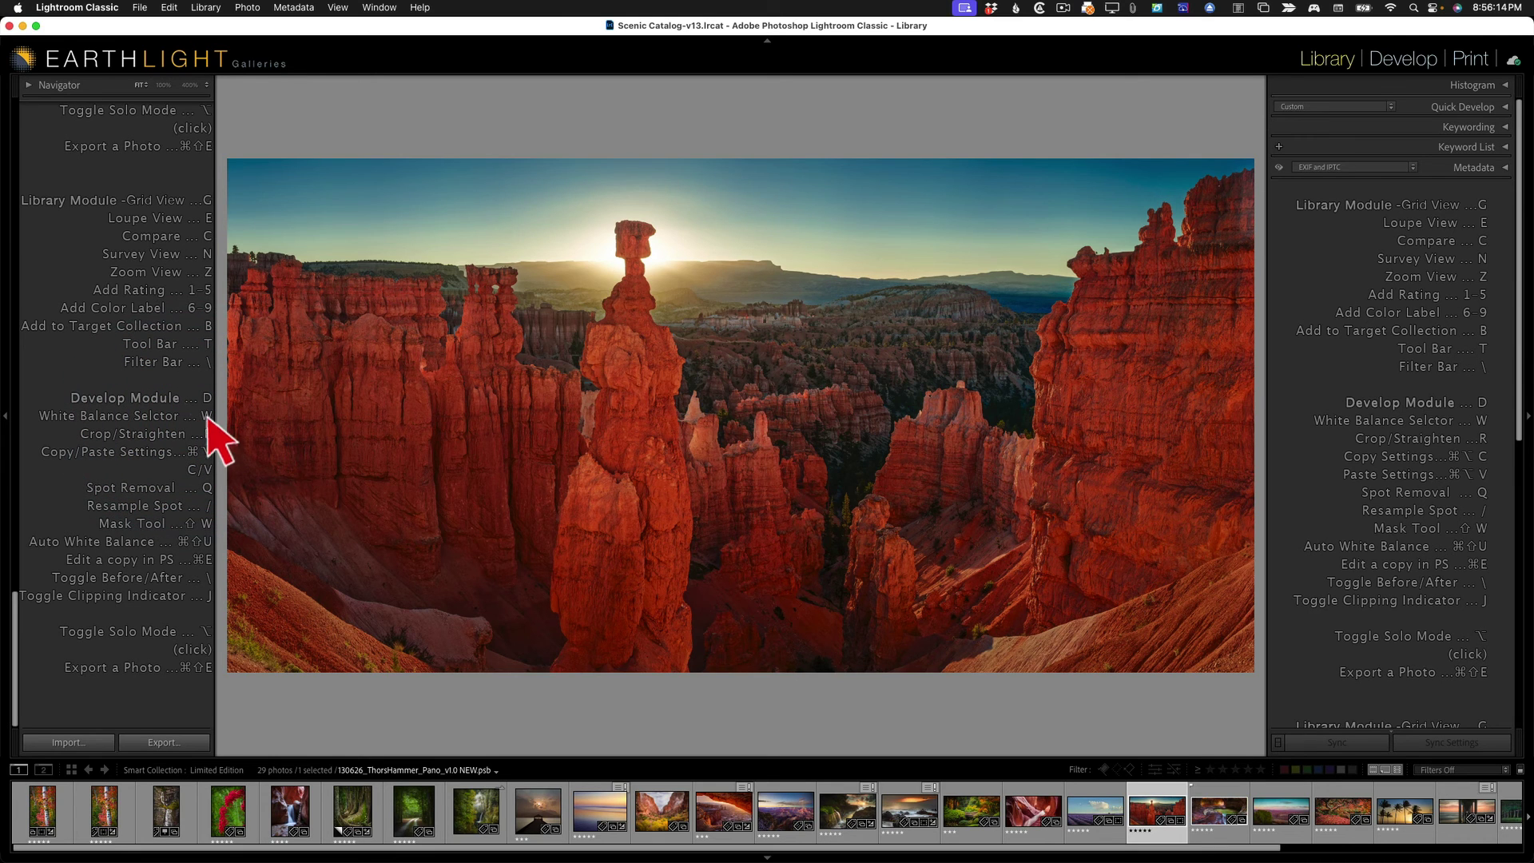
pyautogui.moveTo(215, 384); pyautogui.dragTo(221, 393)
# Step: Scroll the left panel to review the keyboard-shortcut list end mark
pyautogui.scroll(10, 171, 473)
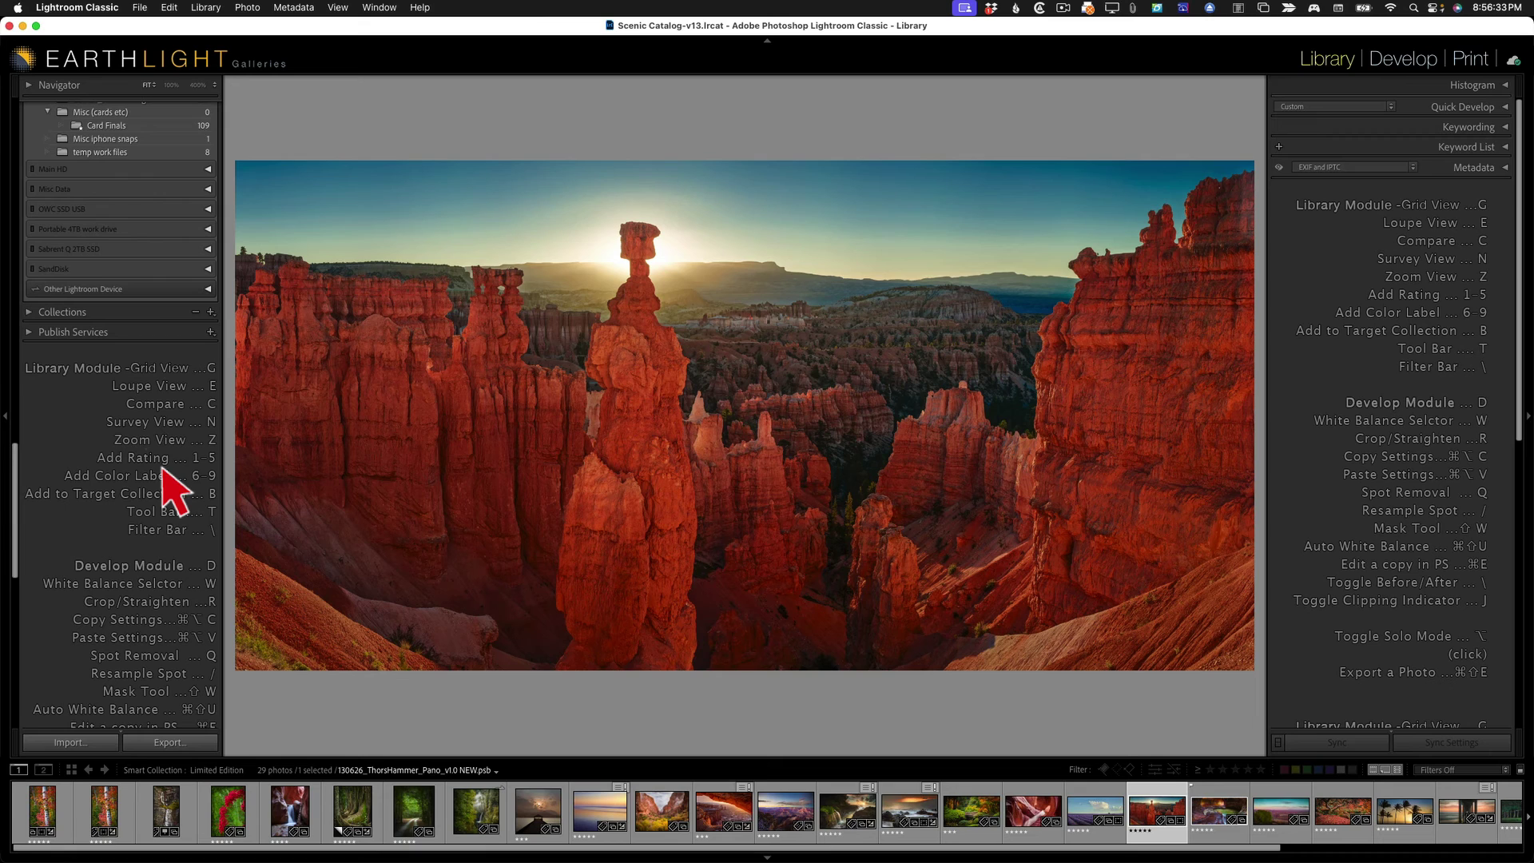
pyautogui.scroll(-8, 163, 470)
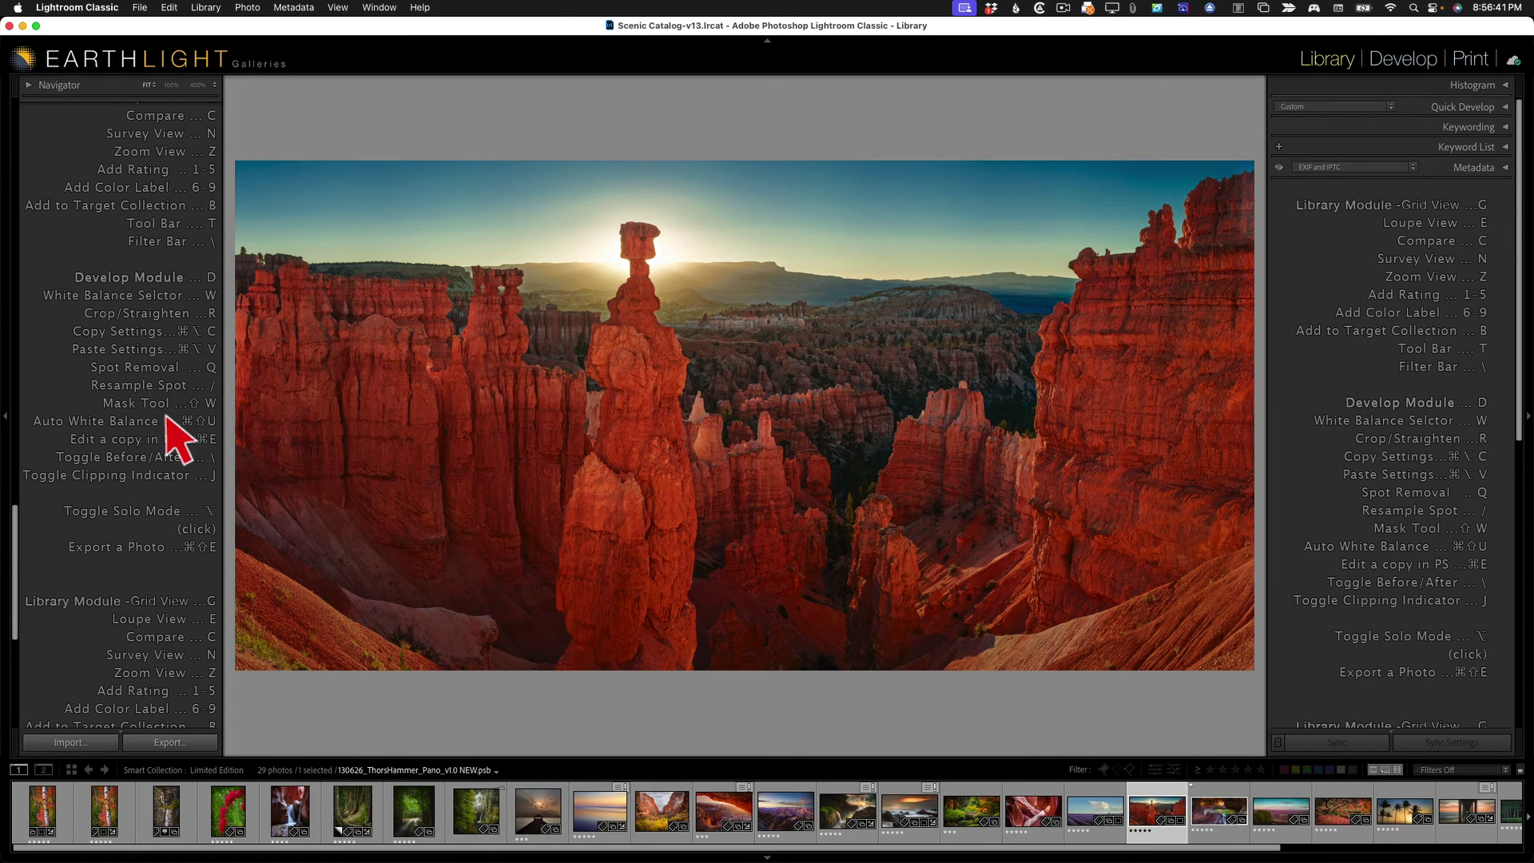
pyautogui.scroll(5, 178, 438)
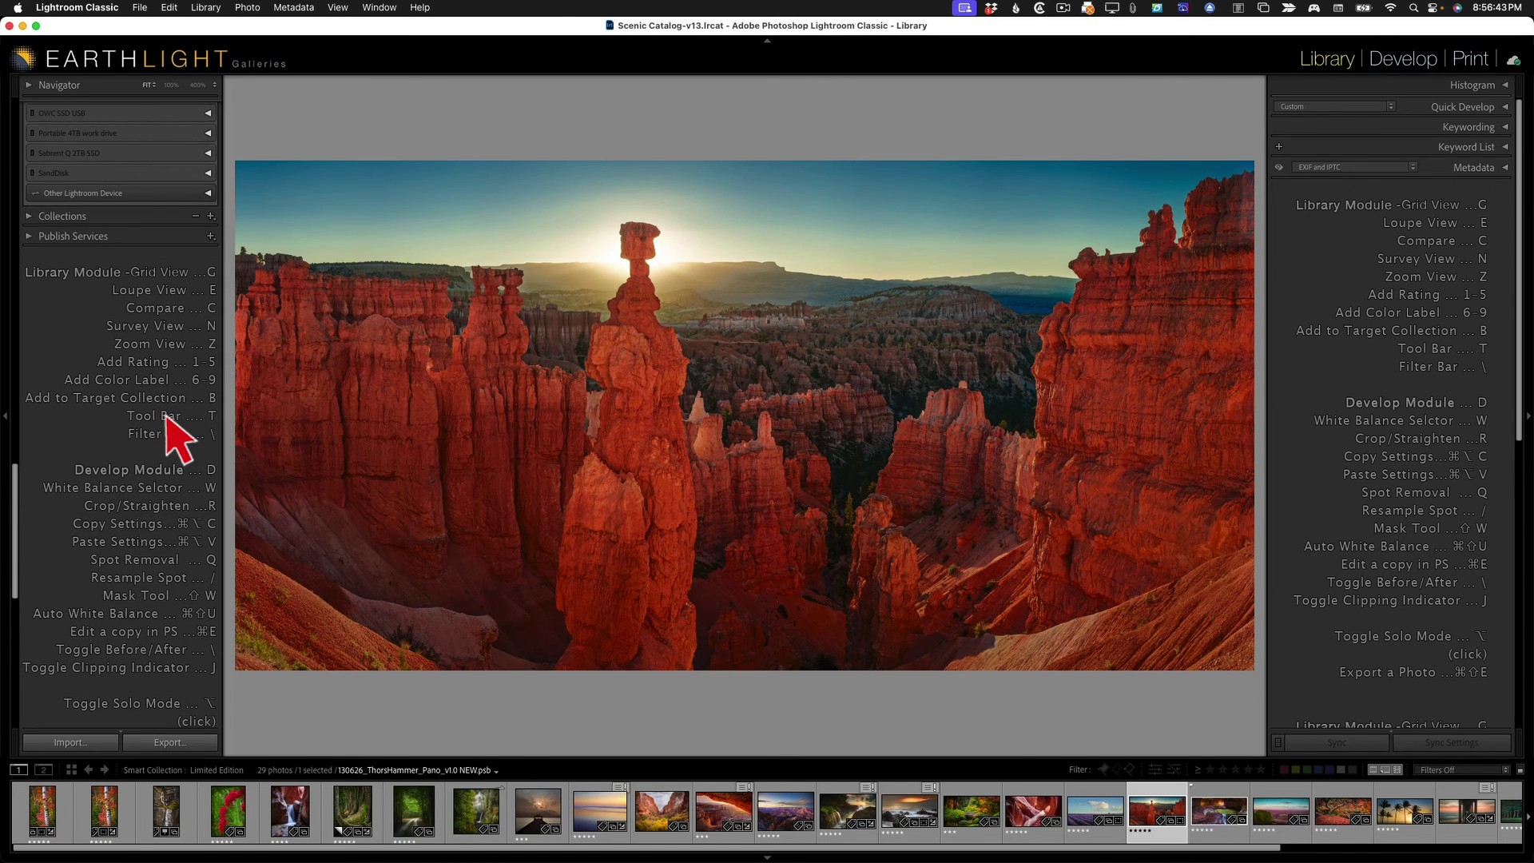
pyautogui.scroll(-2, 177, 438)
pyautogui.scroll(-2, 177, 438)
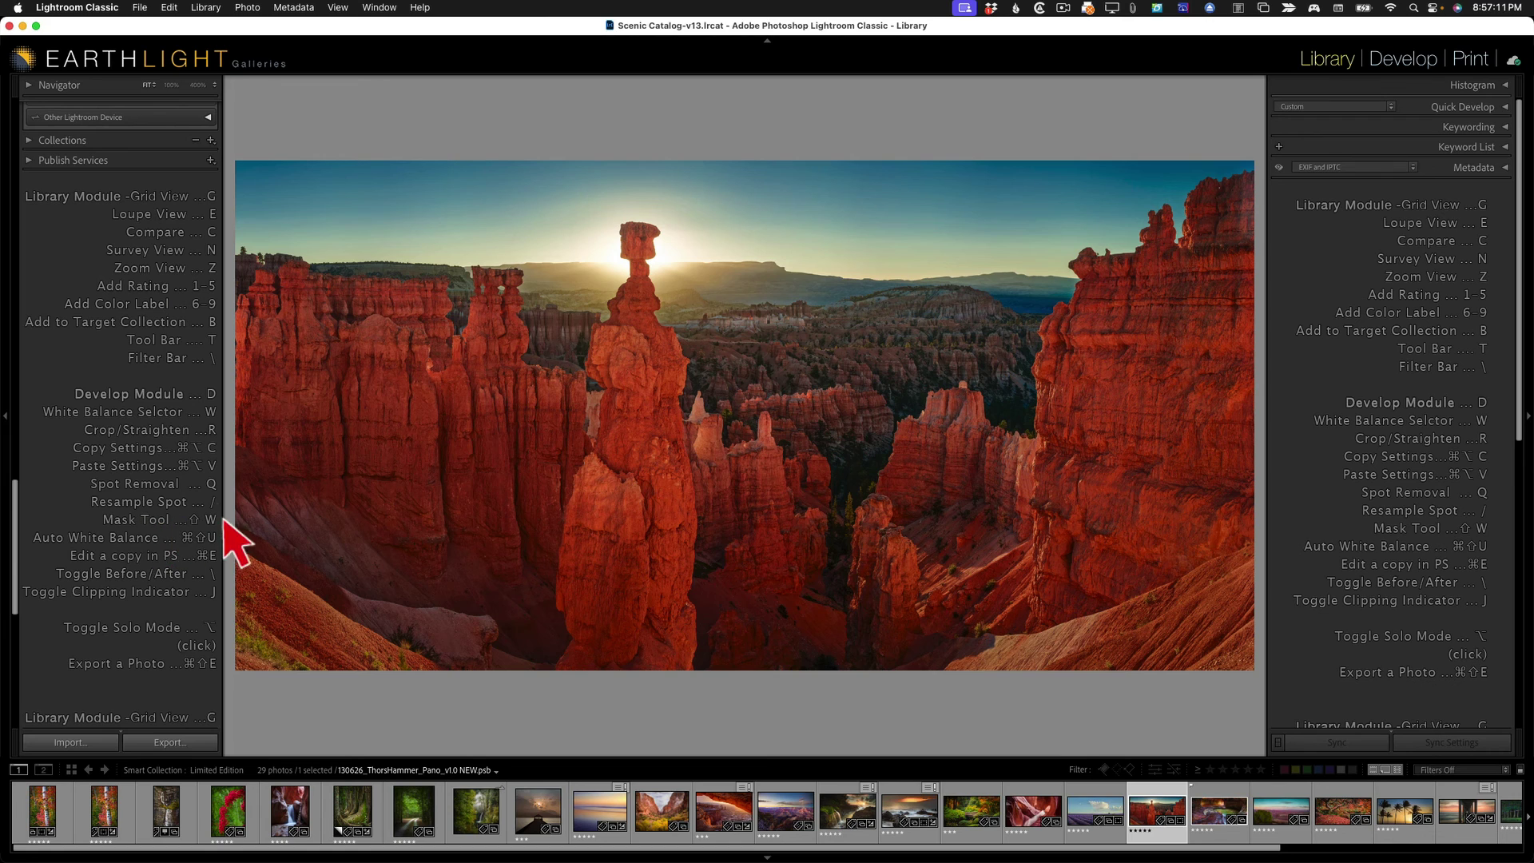
pyautogui.scroll(-1, 164, 479)
pyautogui.scroll(-10, 162, 477)
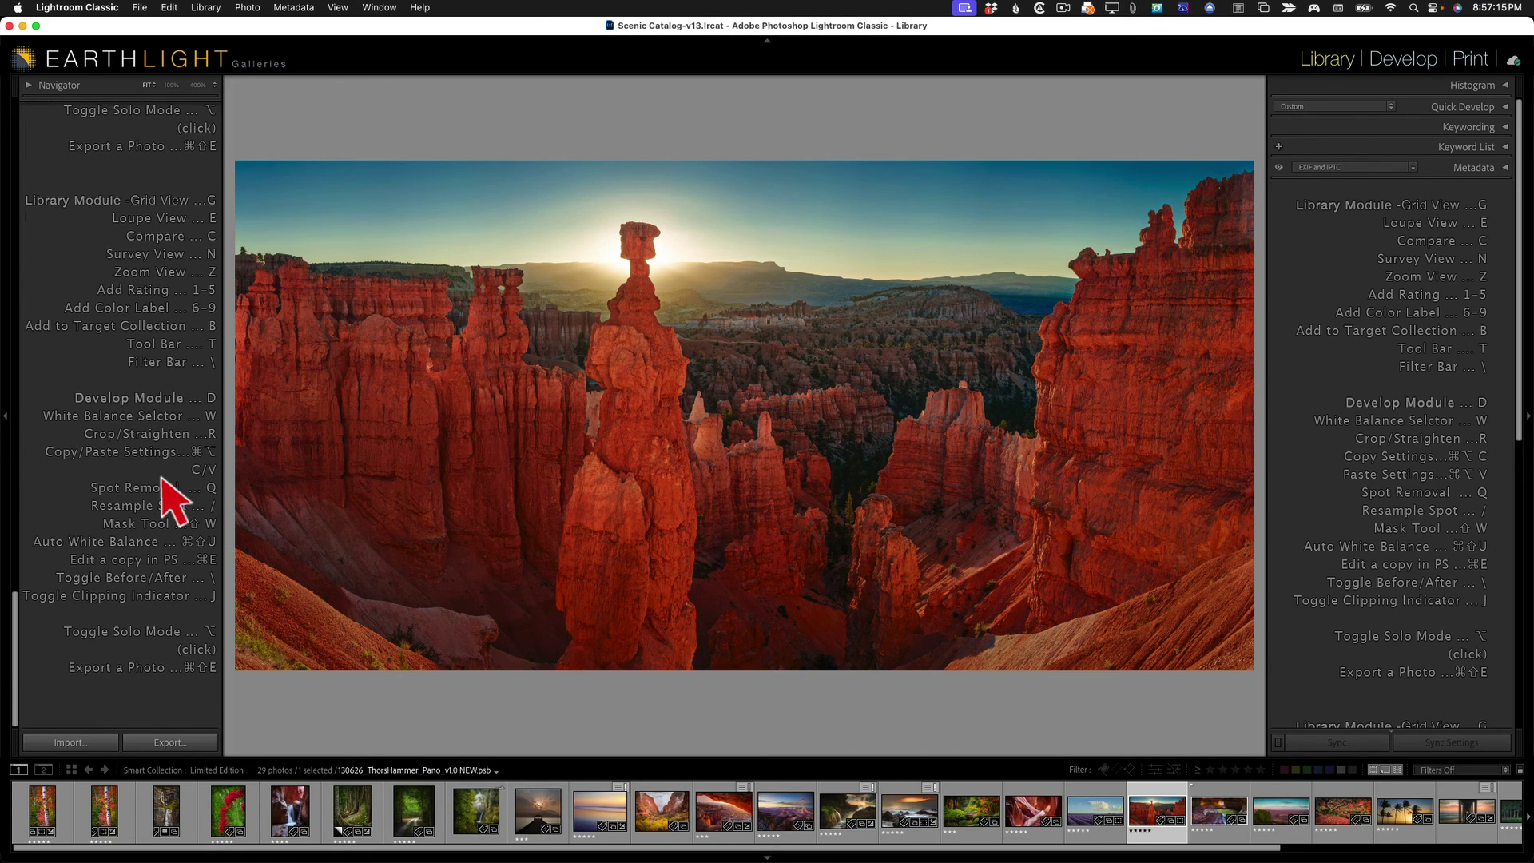
pyautogui.scroll(6, 162, 480)
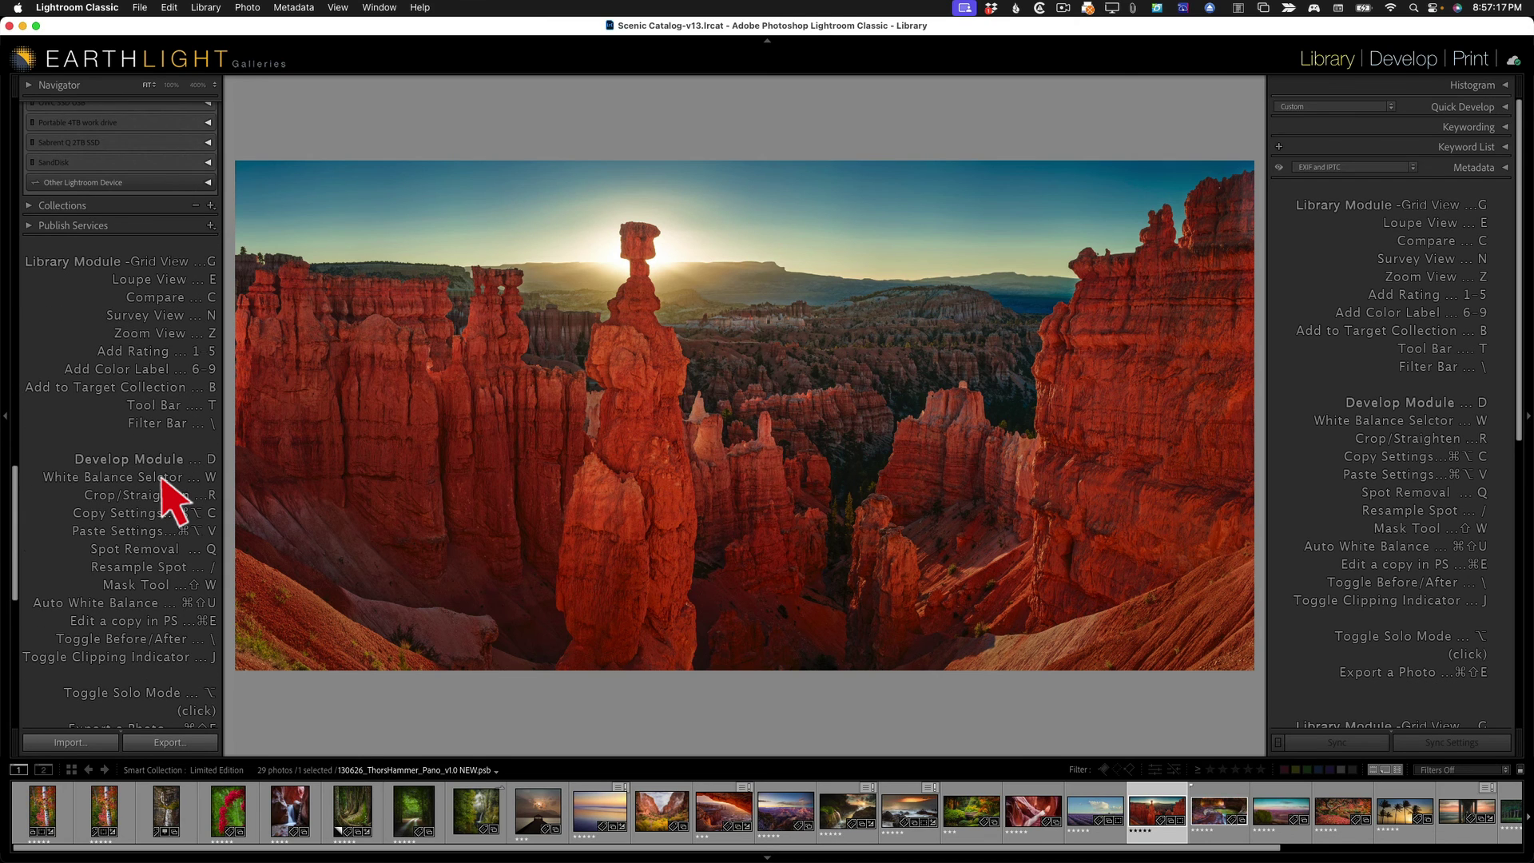
pyautogui.scroll(-3, 164, 479)
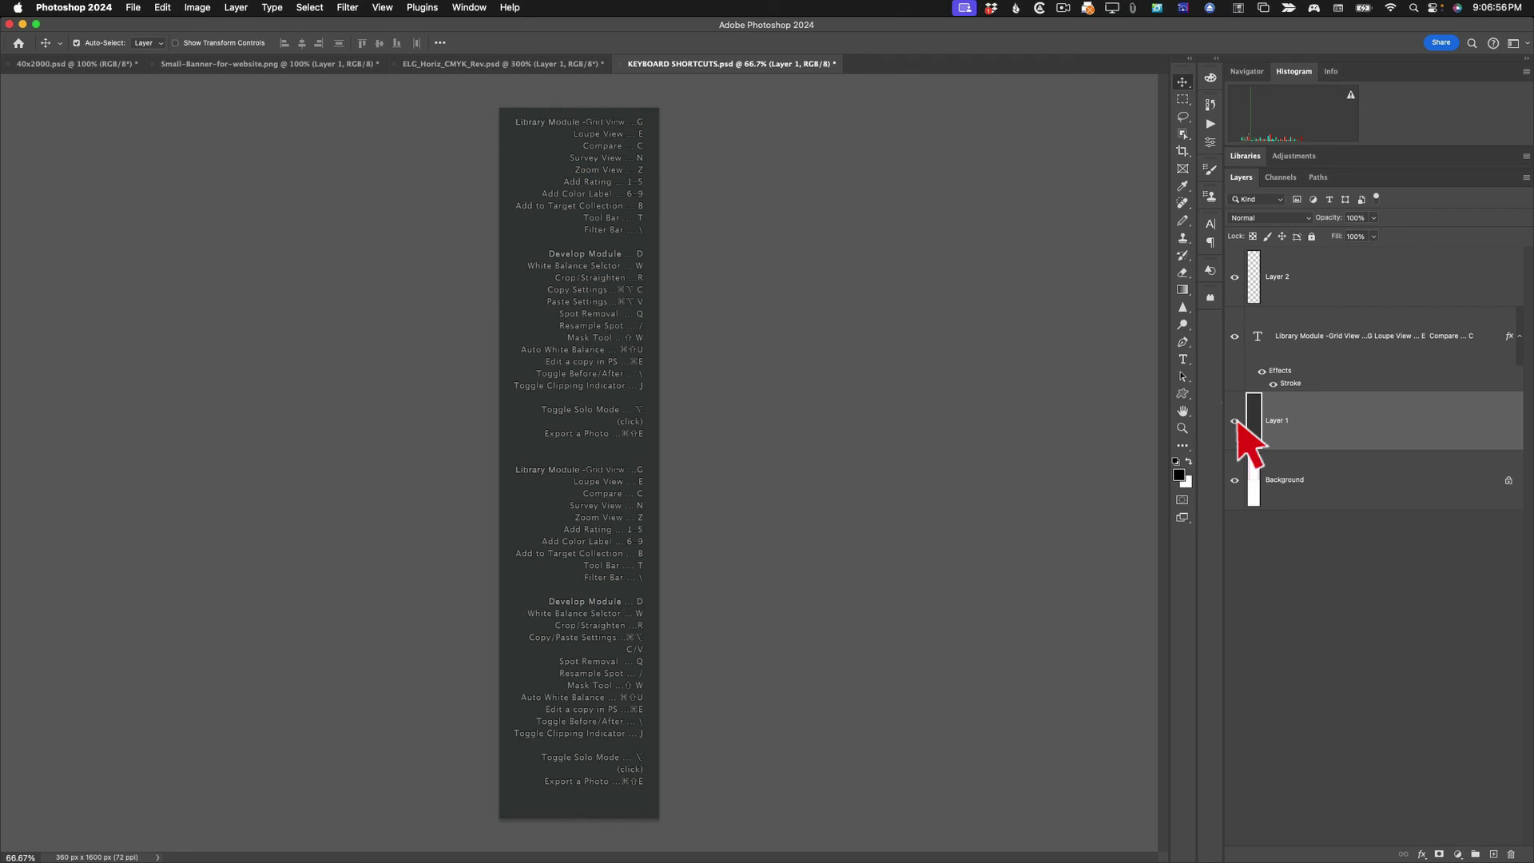
# Step: Hide Layer 1 and Background for a transparent canvas, then choose File > Export > Export As
pyautogui.moveTo(1234, 421); pyautogui.dragTo(1234, 479)
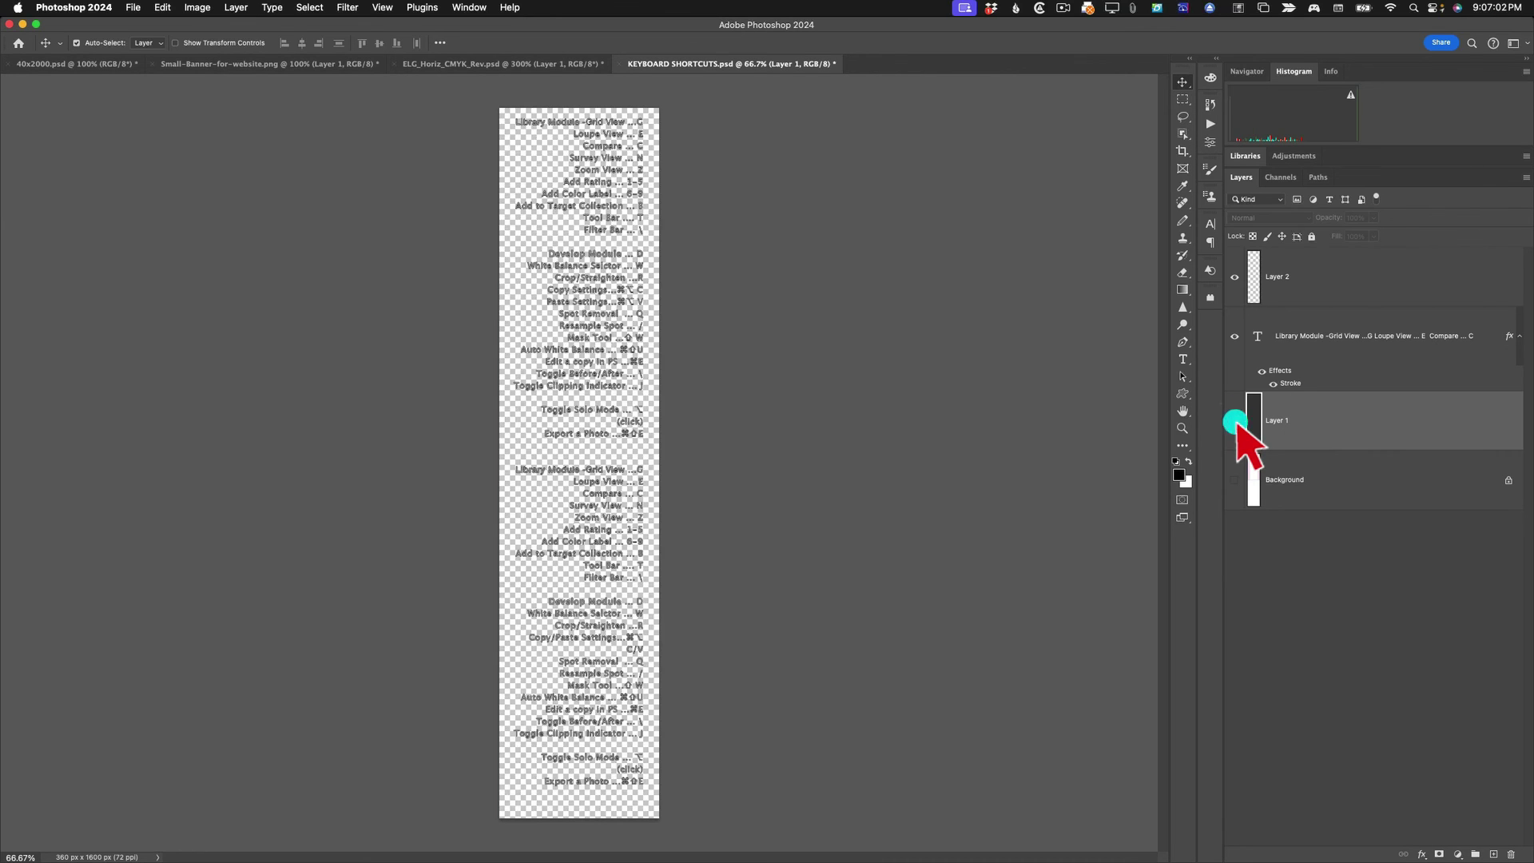
pyautogui.click(133, 8)
pyautogui.moveTo(156, 232)
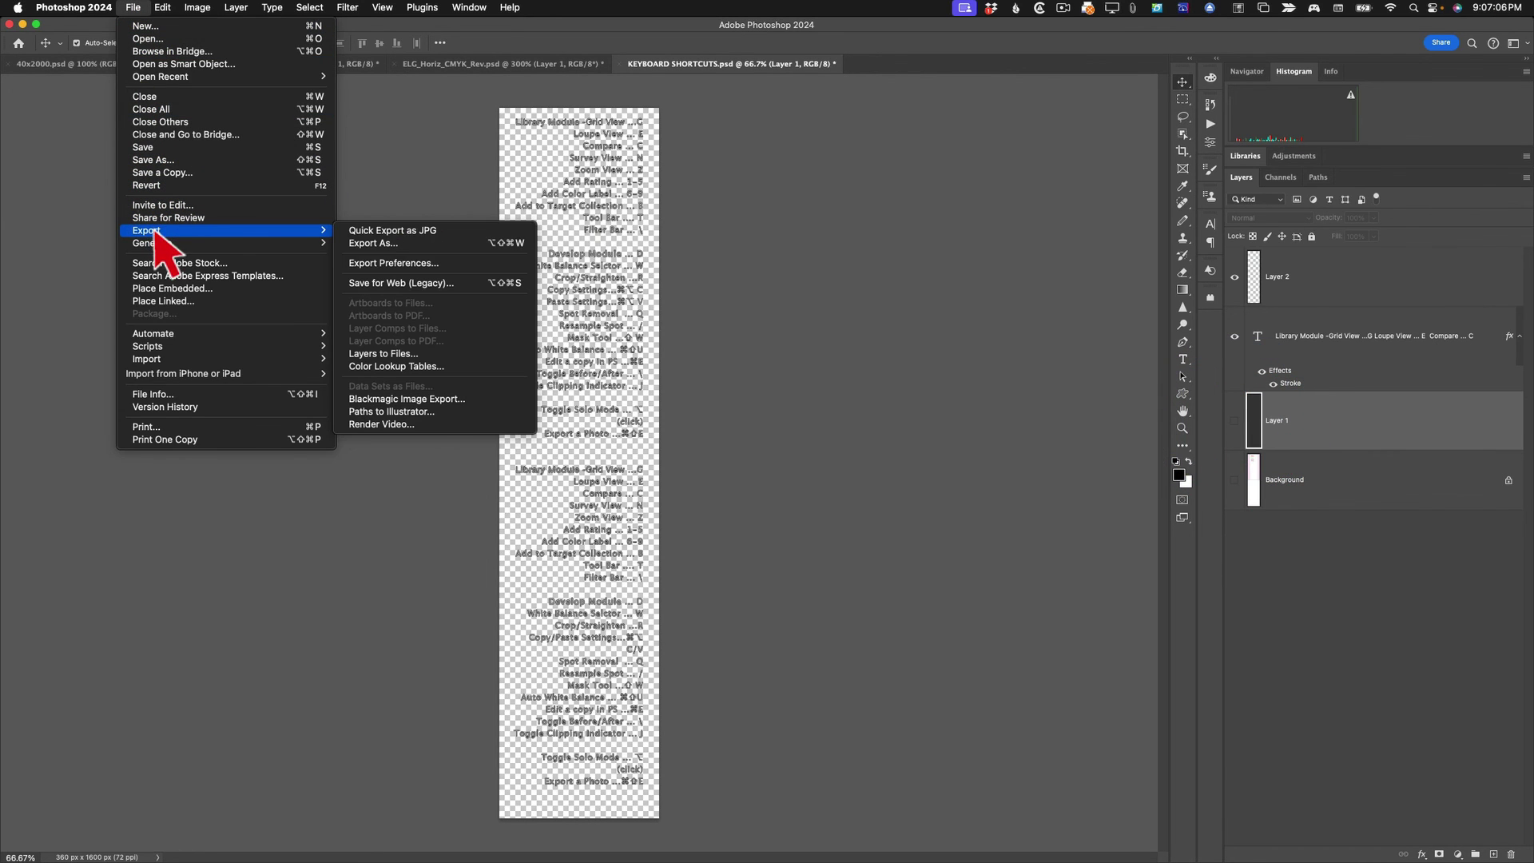
pyautogui.click(410, 243)
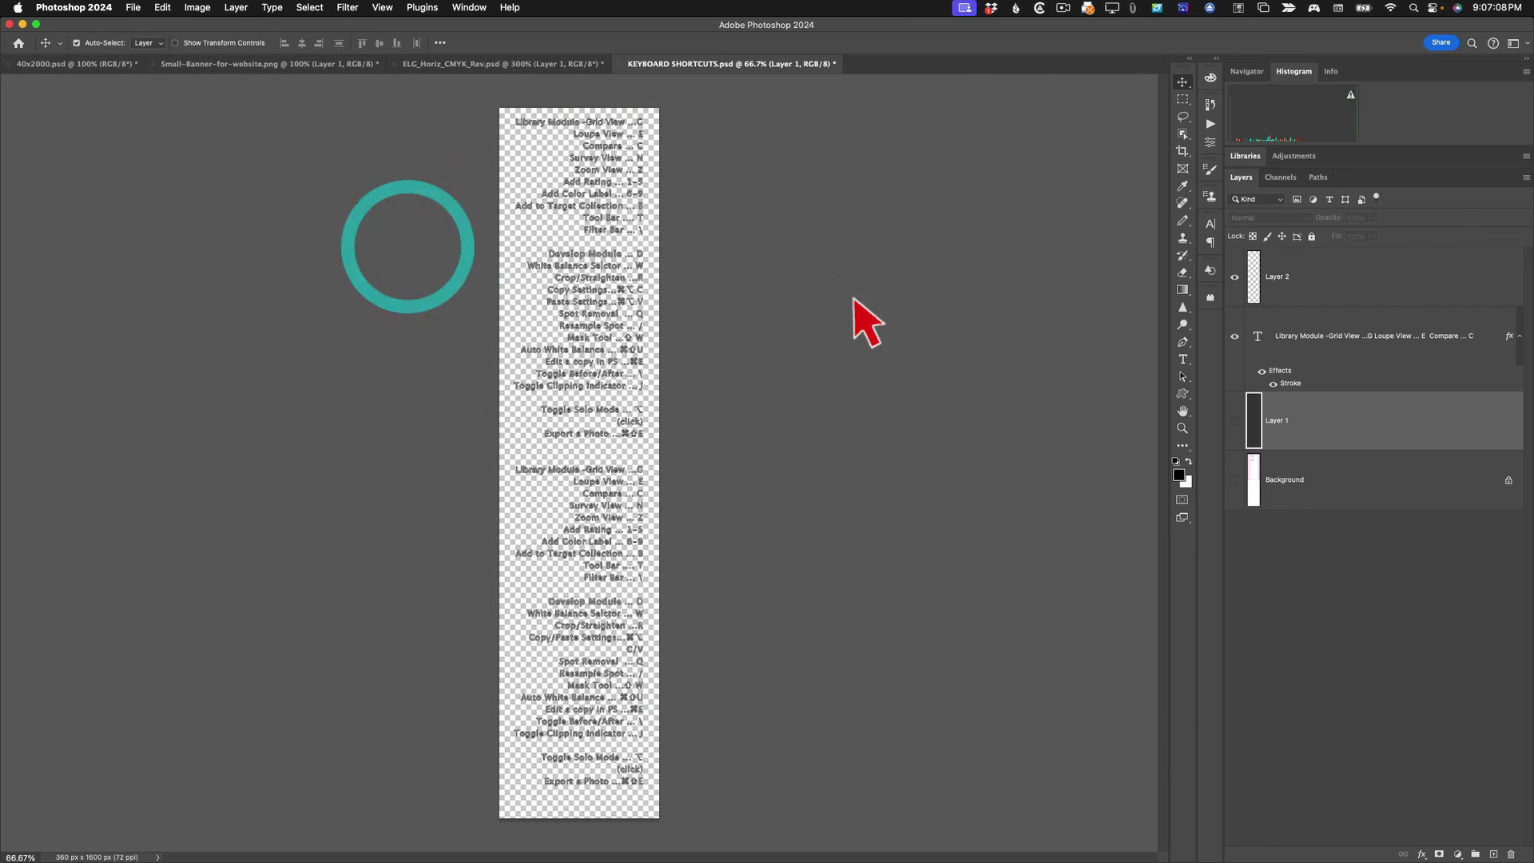
# Step: Open the Export As format list, keeping PNG at 360 × 1600 px
pyautogui.click(1064, 212)
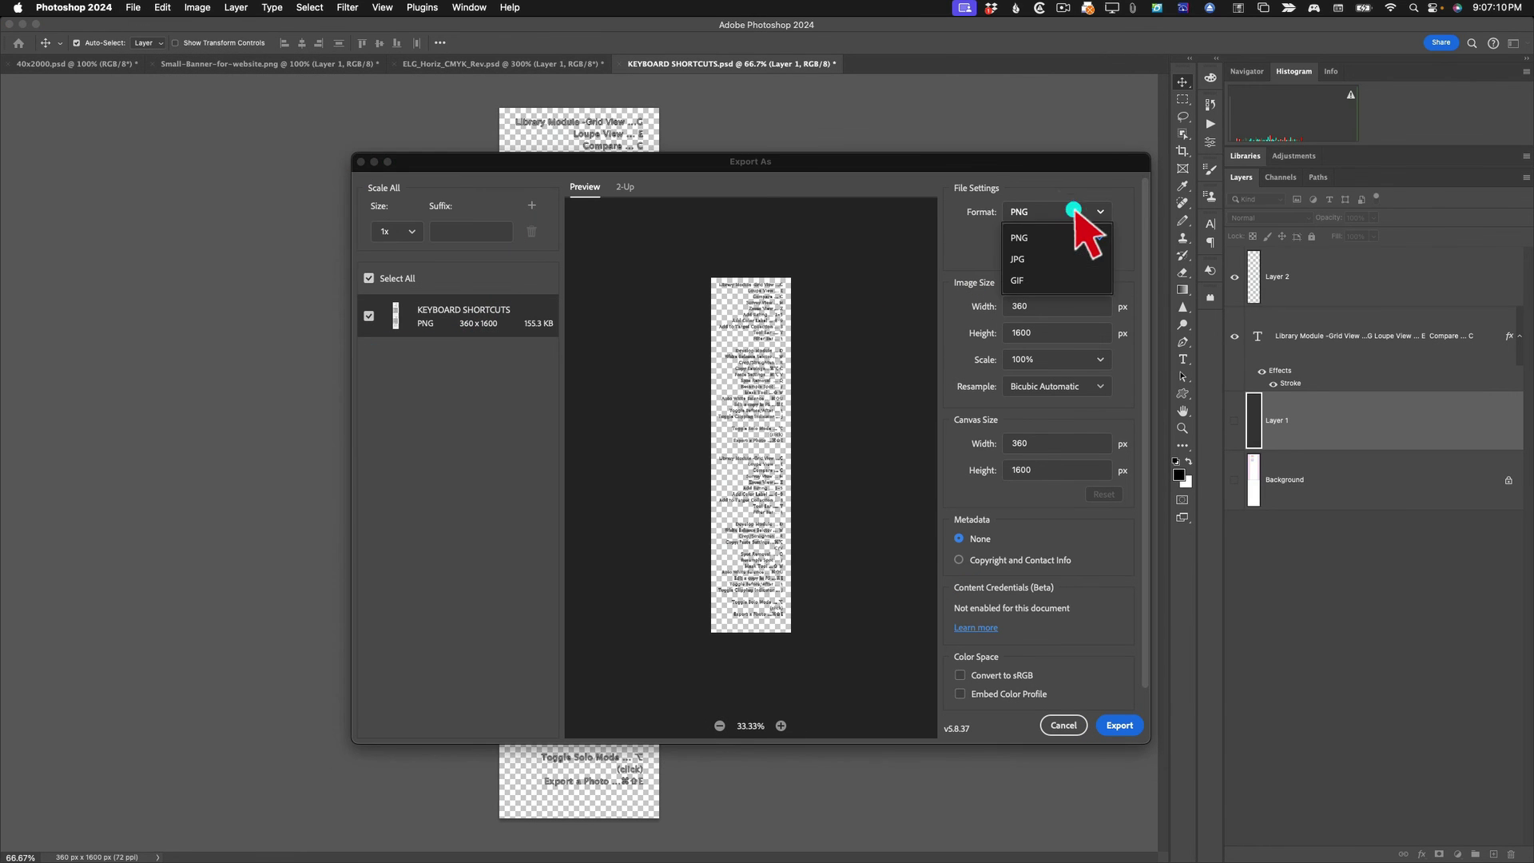